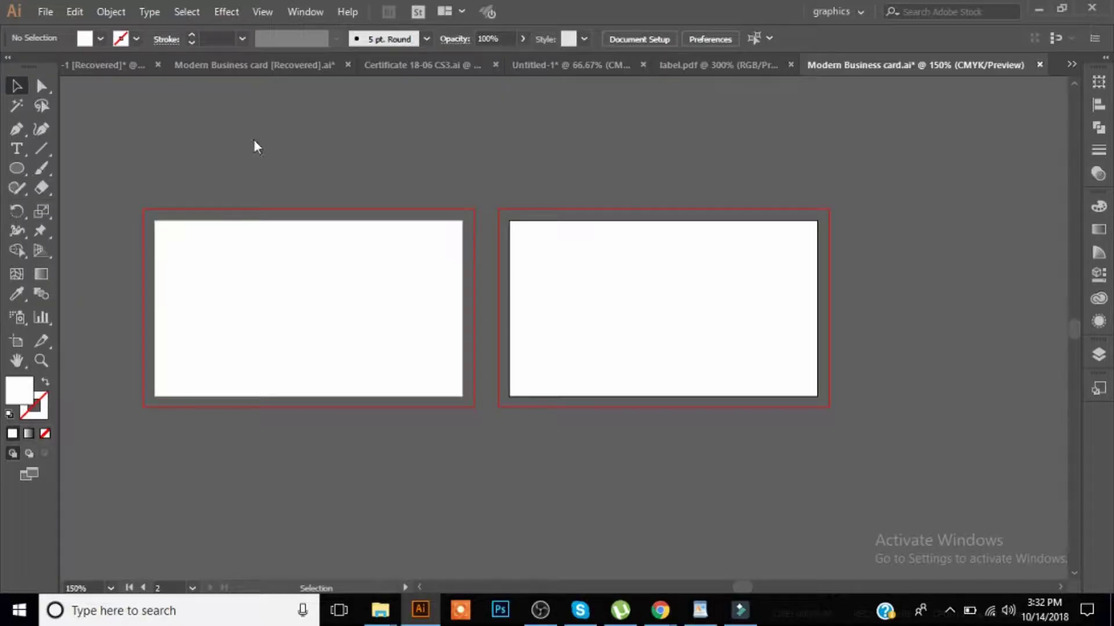
- Set up a new document in inches: 3.5 in wide, landscape, with a 0.125 in bleed on all sides
left_click(43, 15)
left_click(576, 194)
key("ctrl+n")
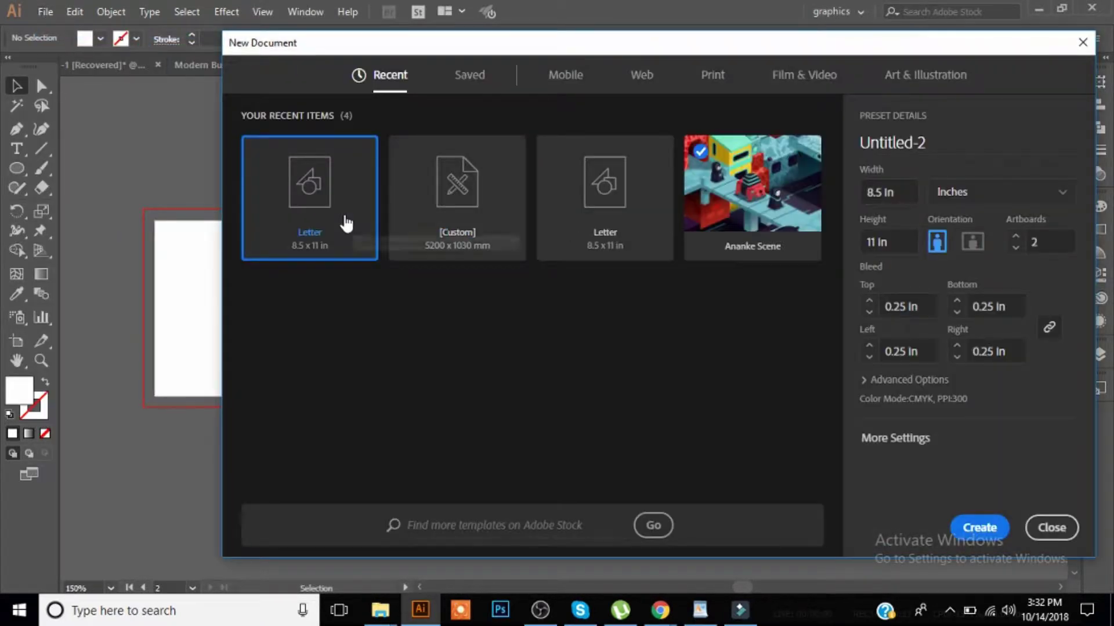
left_click(975, 194)
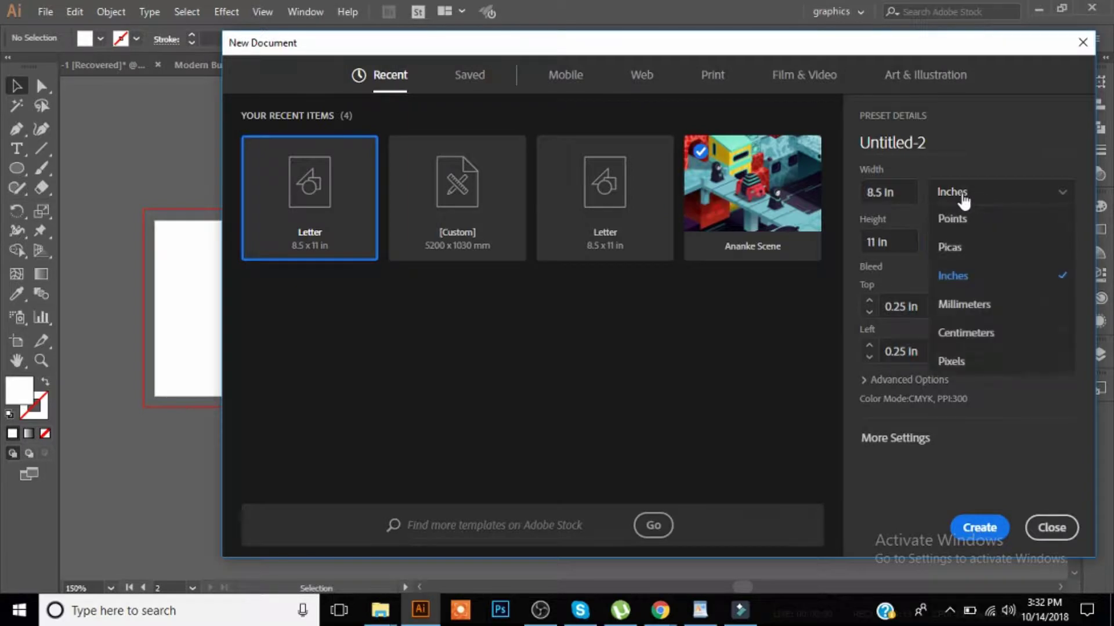
left_click(958, 278)
left_click(869, 192)
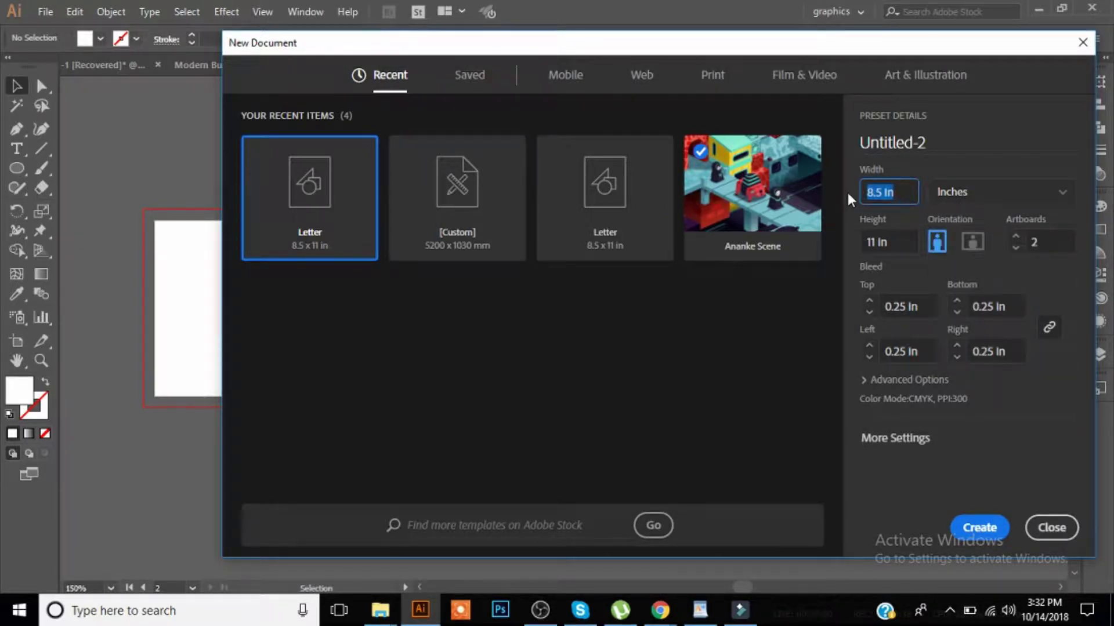
type("3.5")
key("Tab")
type("2")
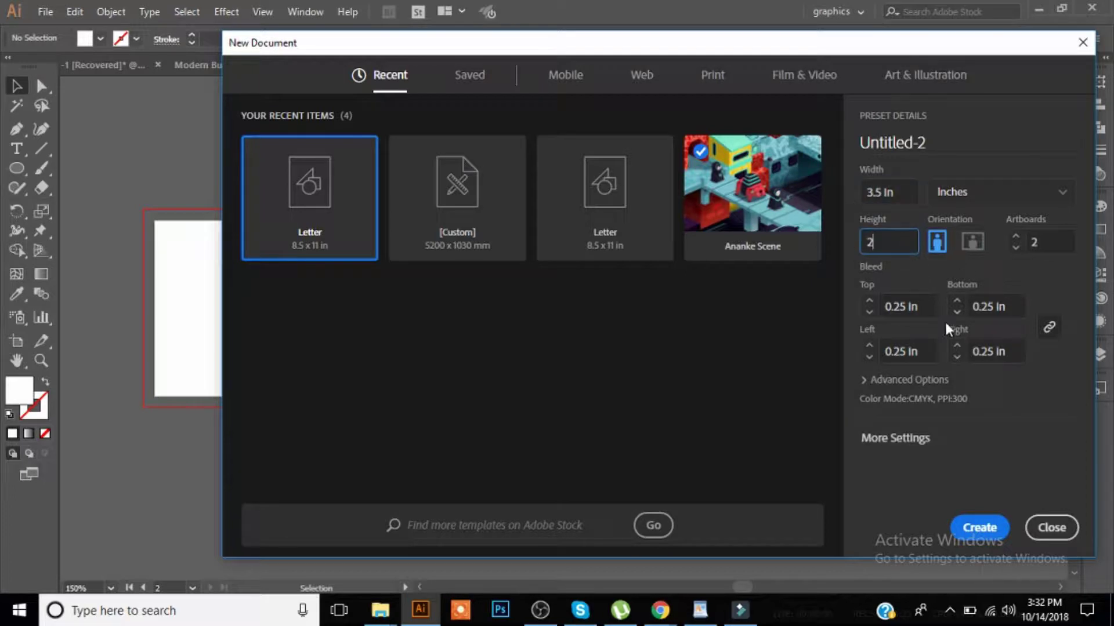
left_click(1060, 243)
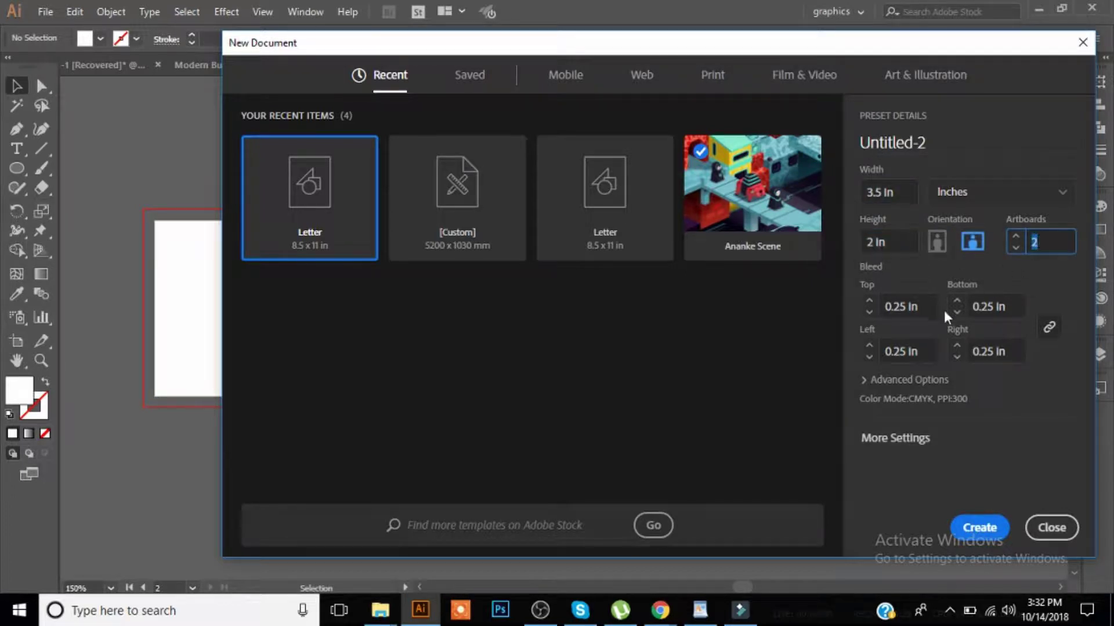
left_click(914, 310)
type("0")
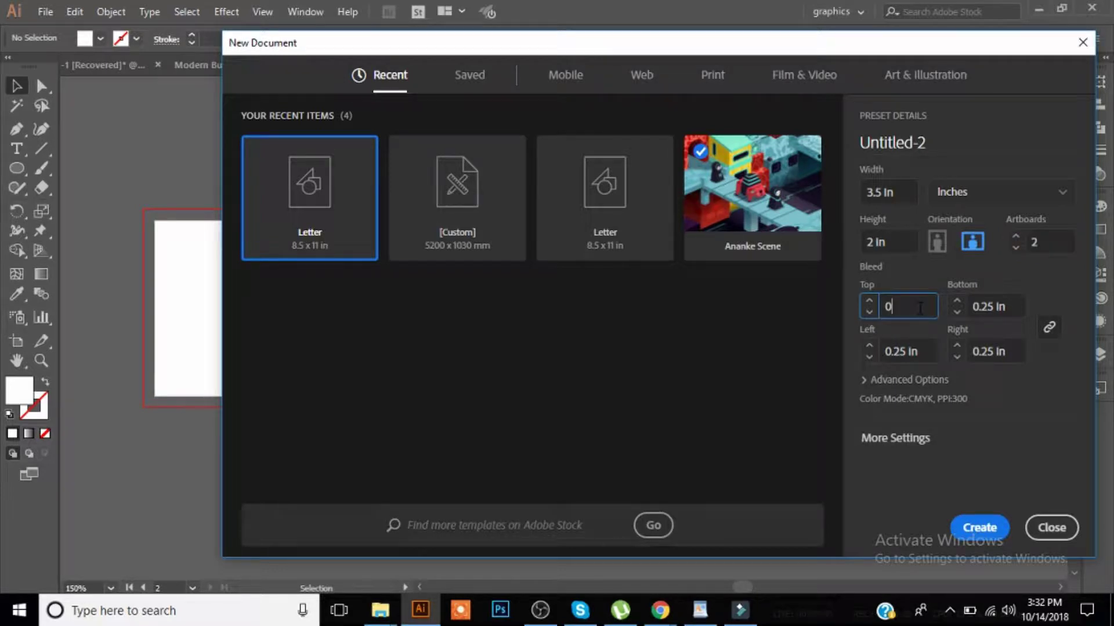
left_click(1010, 307)
- Create the document and draw a rectangle band across the card's top, extending into the bleed
left_click(979, 529)
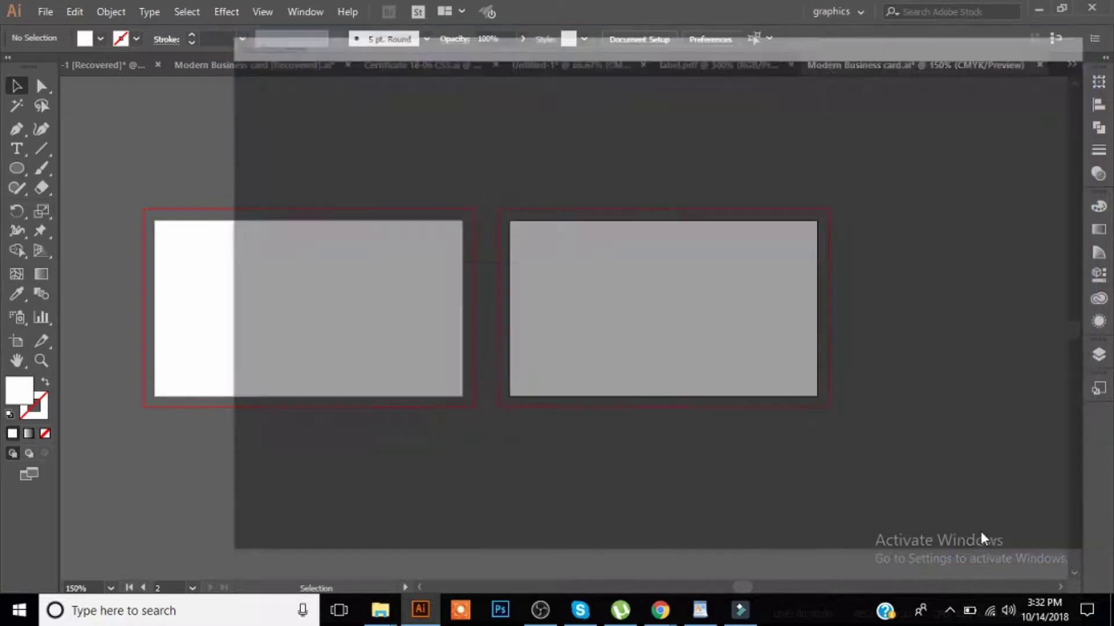
scroll(651, 357, "down", 1)
scroll(286, 342, "up", 1)
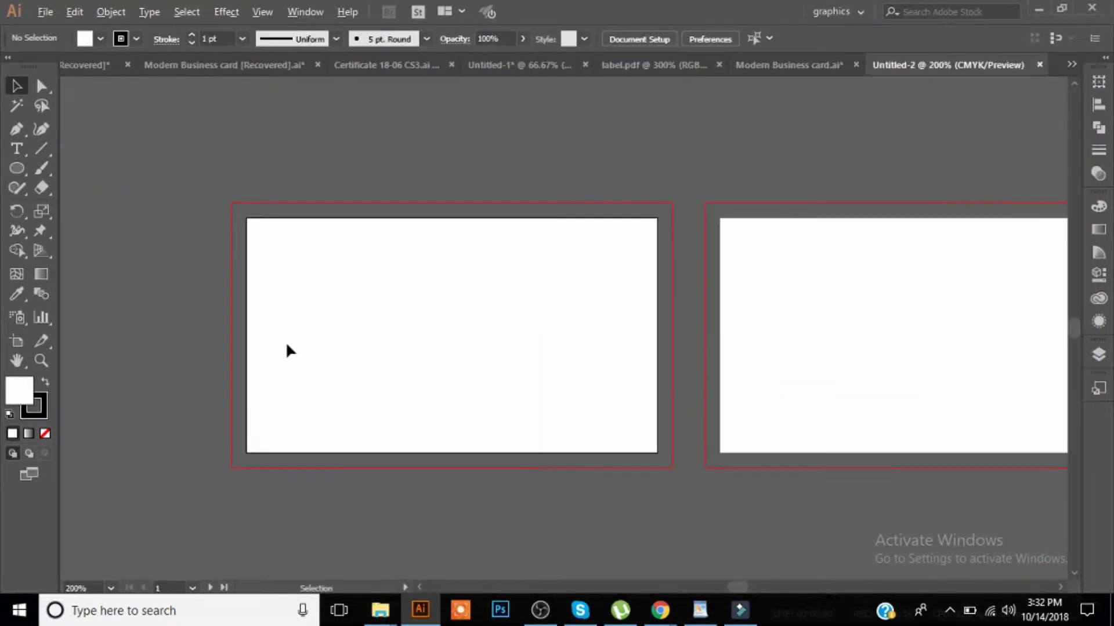
scroll(250, 348, "down", 1)
scroll(197, 326, "up", 1)
scroll(284, 338, "down", 1)
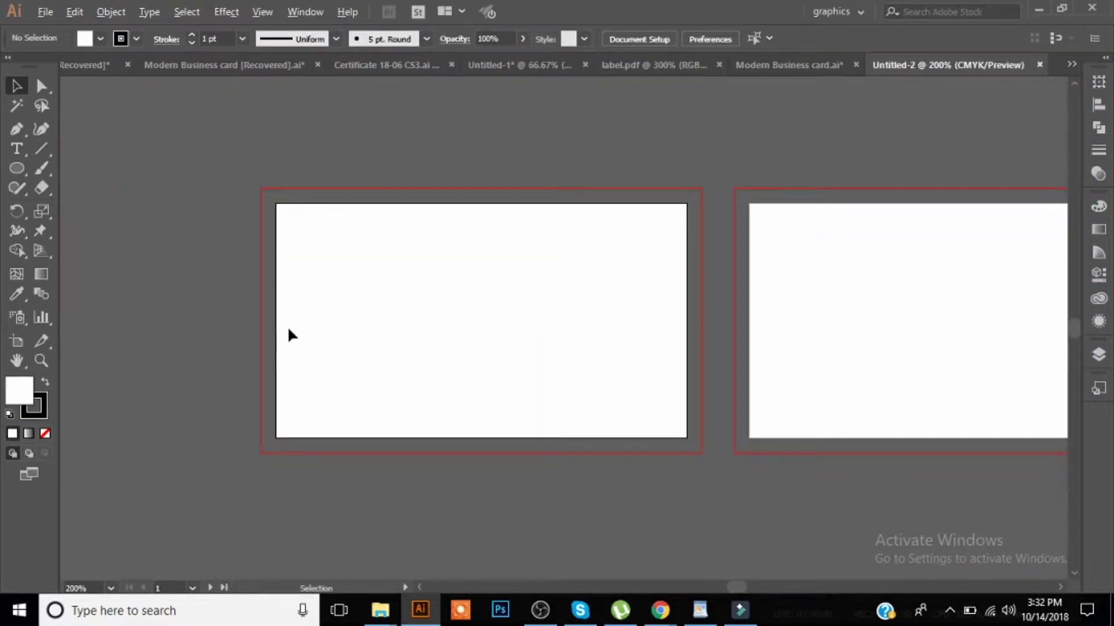
scroll(288, 331, "up", 1)
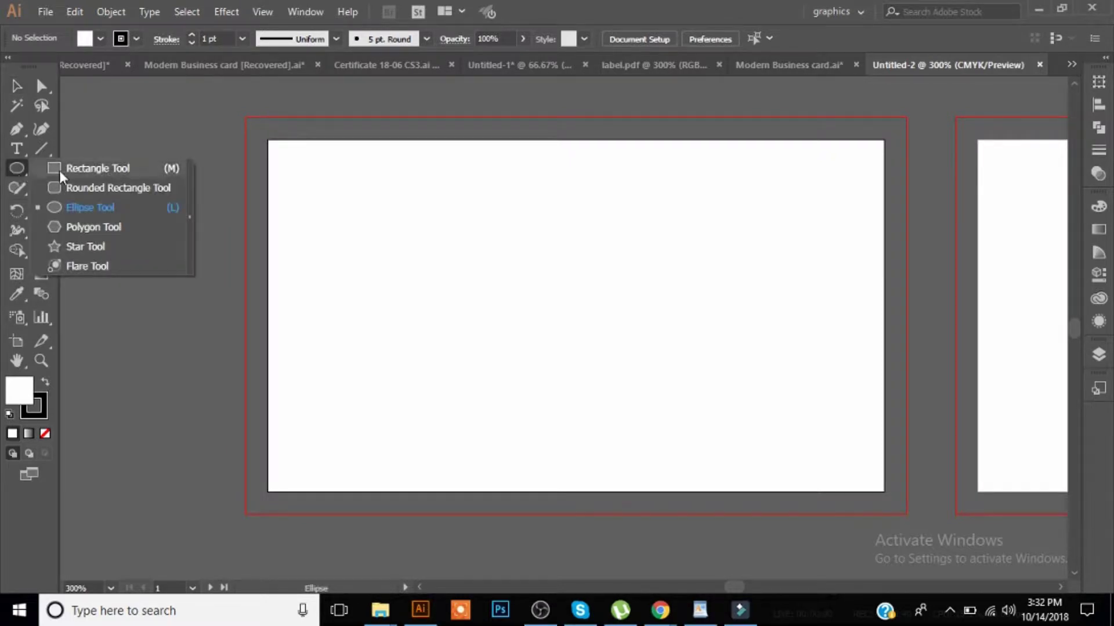
left_click_drag(16, 168, 59, 171)
left_click_drag(245, 117, 905, 234)
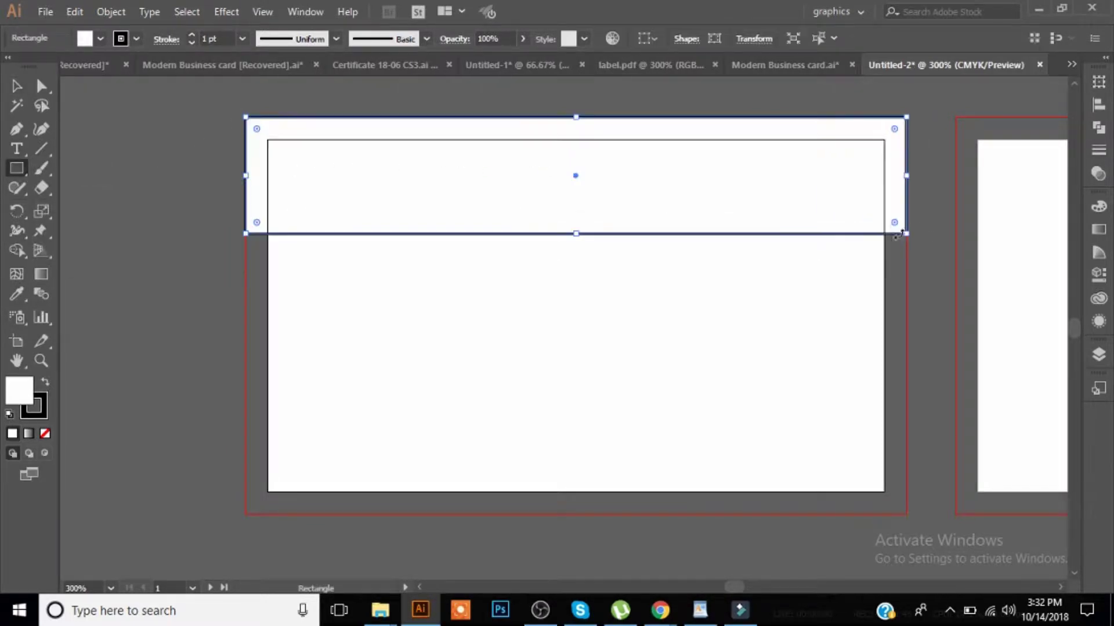
left_click_drag(577, 235, 576, 269)
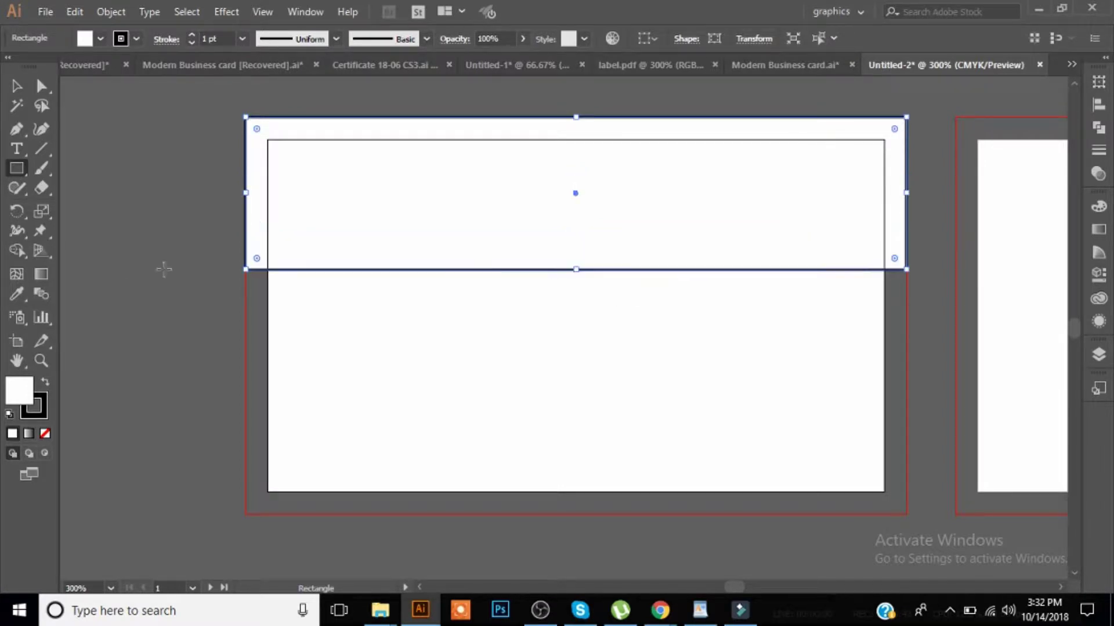
- Give the band no stroke and a dark grey K=90 fill, then deselect it
left_click(136, 39)
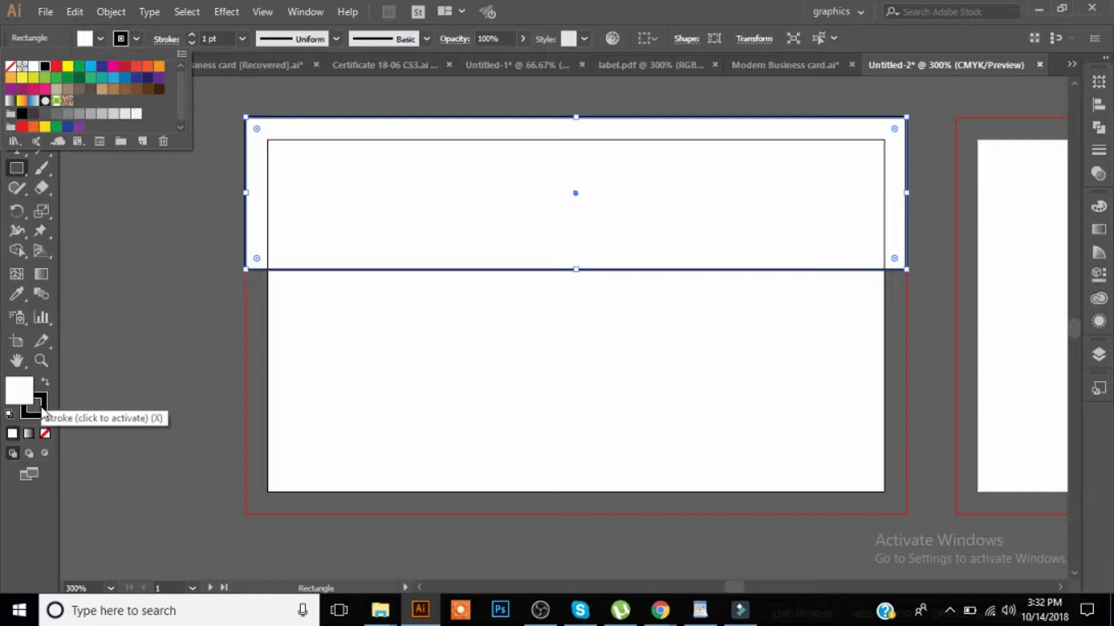
left_click(45, 433)
left_click(39, 400)
left_click(44, 433)
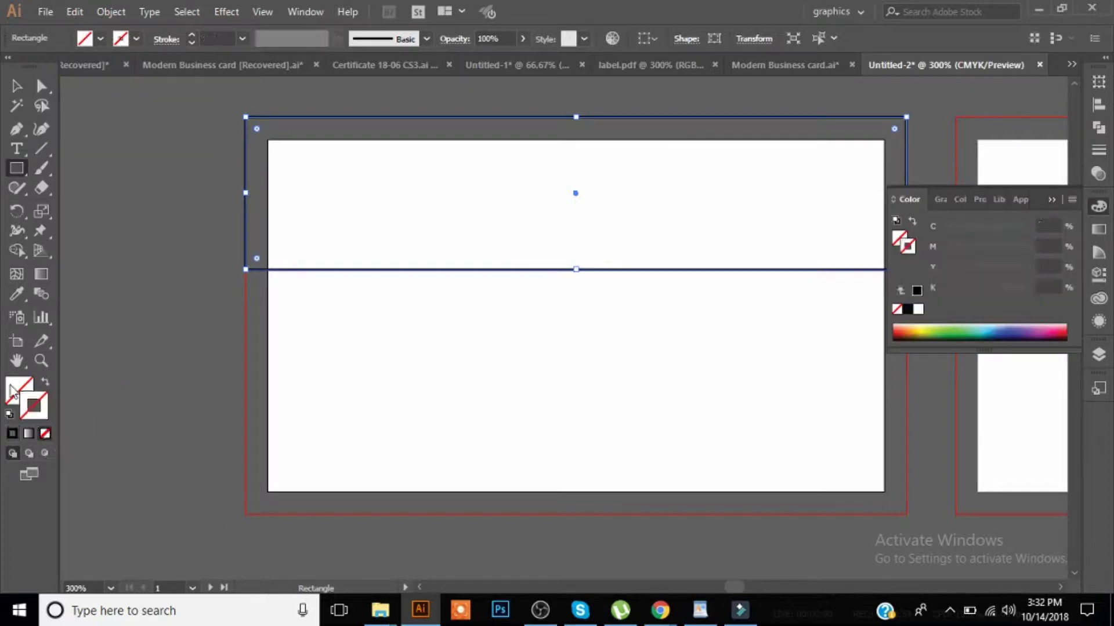
left_click(100, 38)
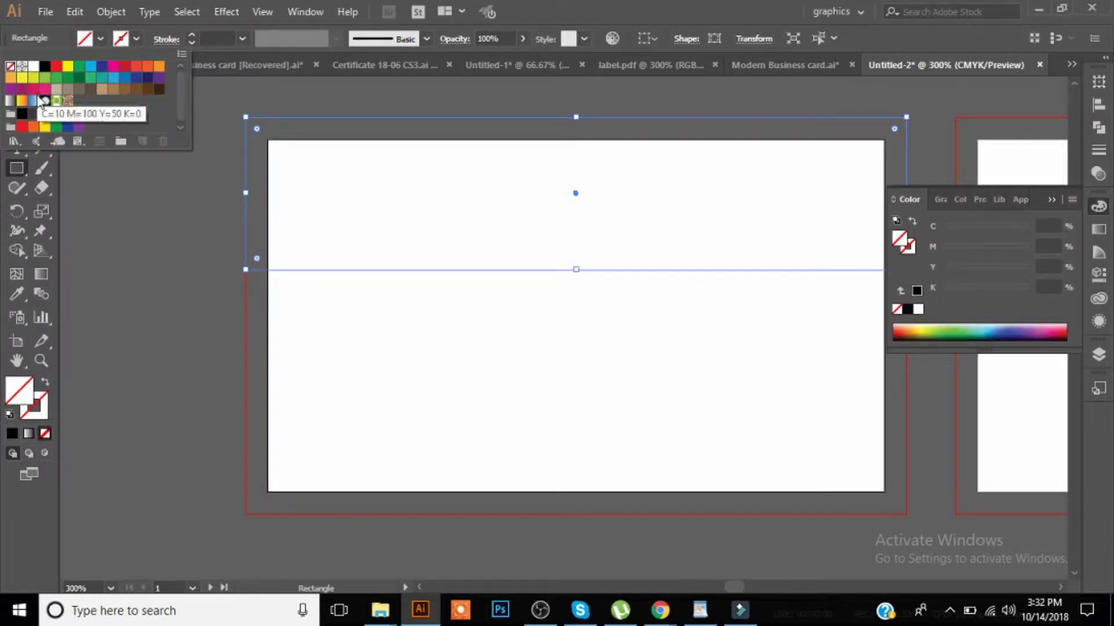
left_click(34, 114)
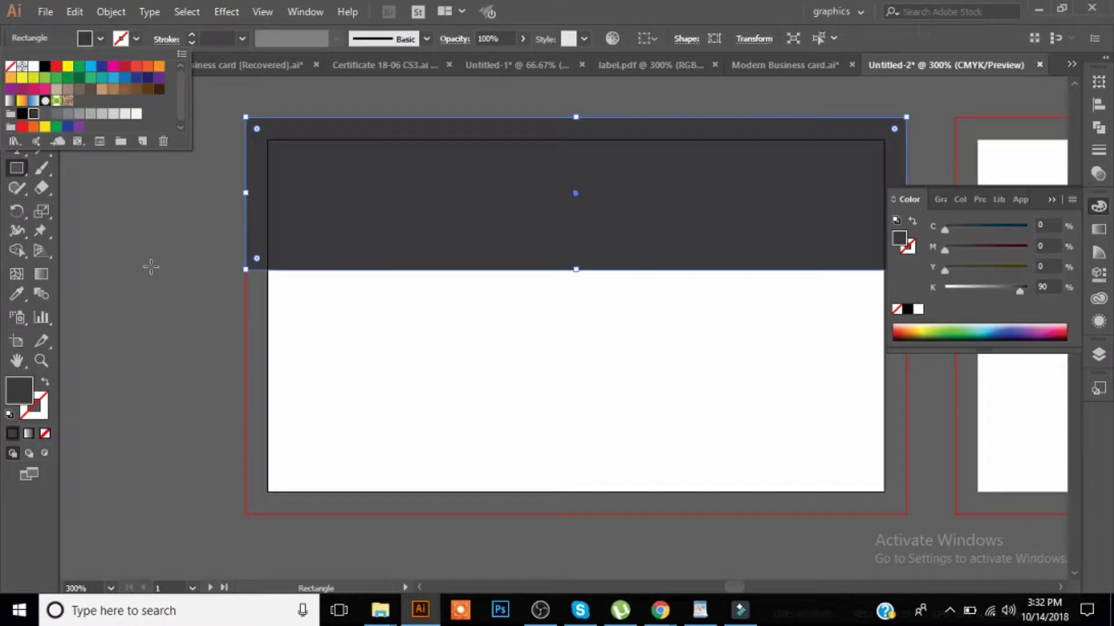
key("Escape")
key("v")
key("ctrl+shift+a")
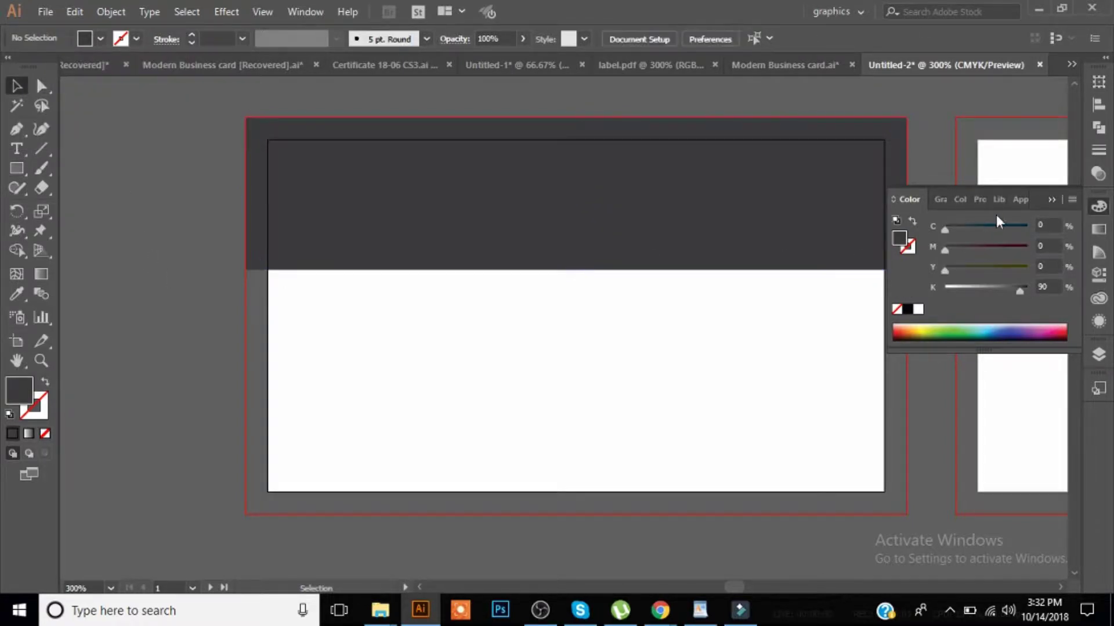
key("m")
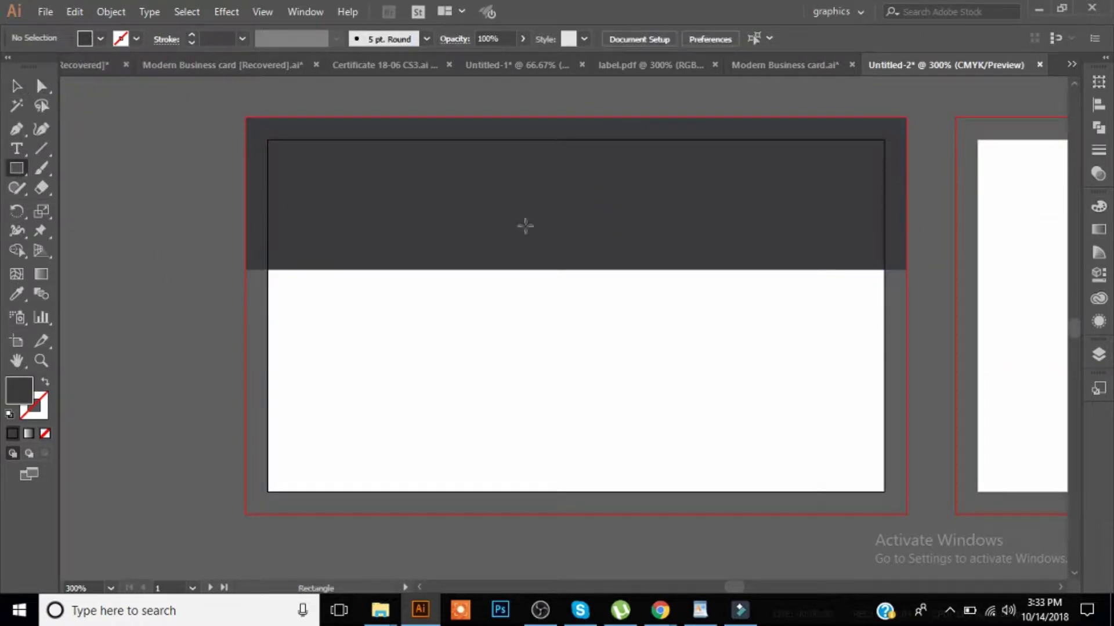
- Draw a tall narrow rectangle over the band and center it horizontally on the artboard
mouse_move(557, 119)
left_mouse_down()
mouse_move(580, 294)
mouse_move(610, 303)
left_mouse_up()
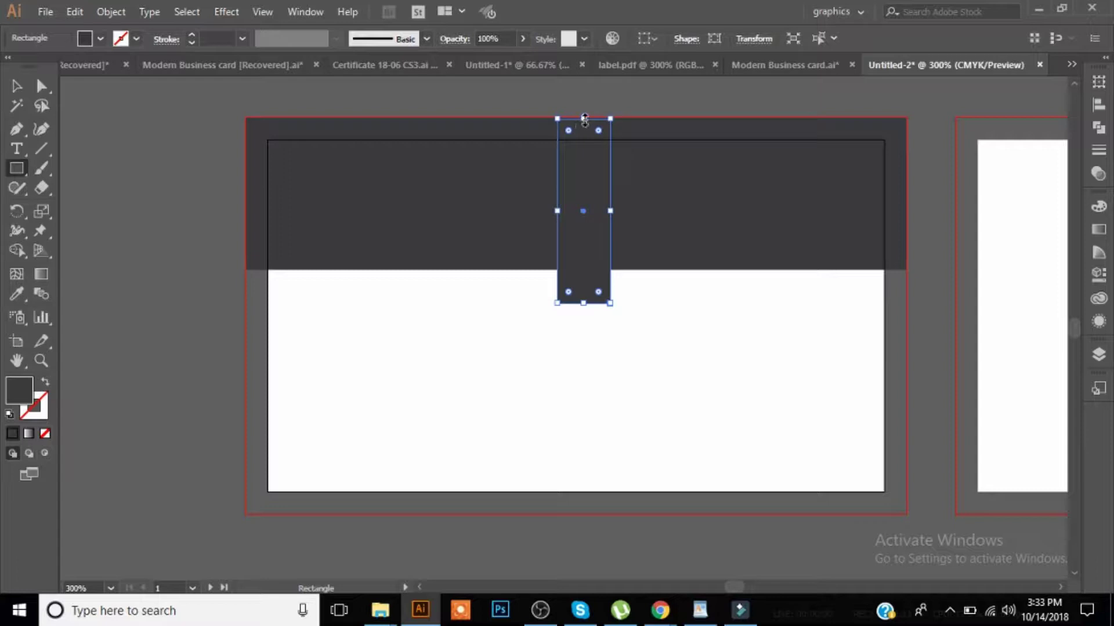
left_click_drag(584, 119, 584, 120)
left_click(652, 38)
left_click(661, 93)
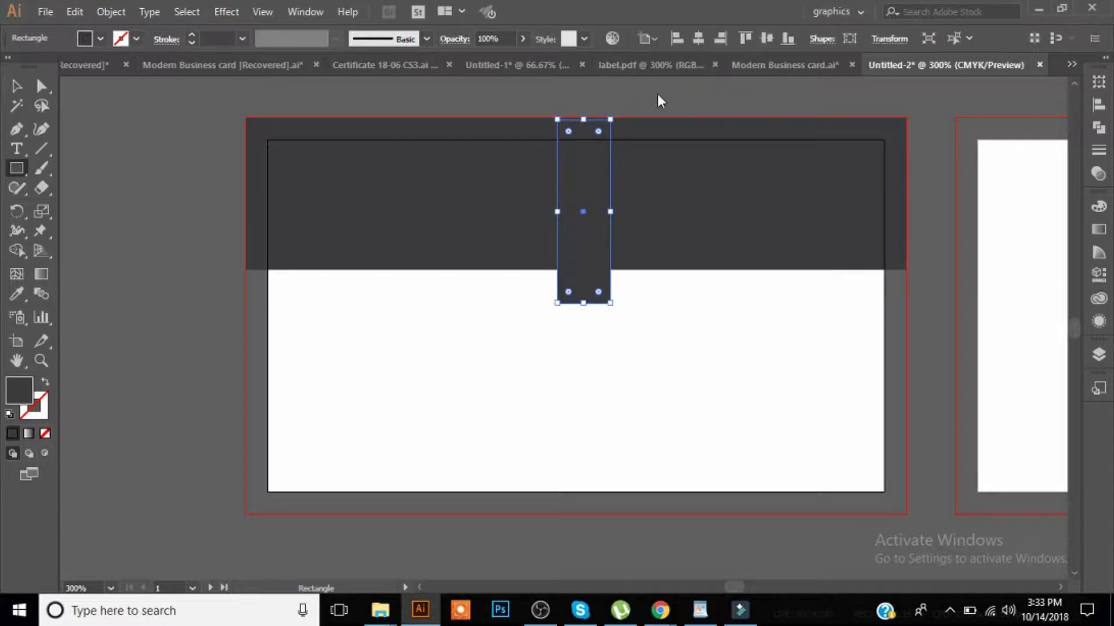
left_click(699, 39)
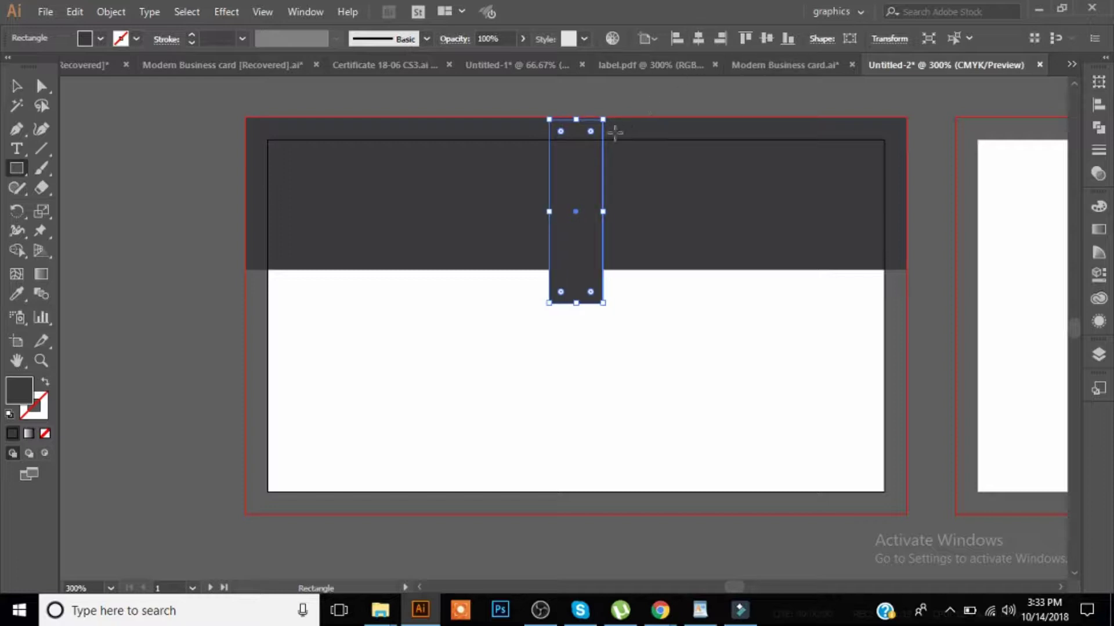
- Fill the strip with black #000000 using the Color Picker
left_click(17, 85)
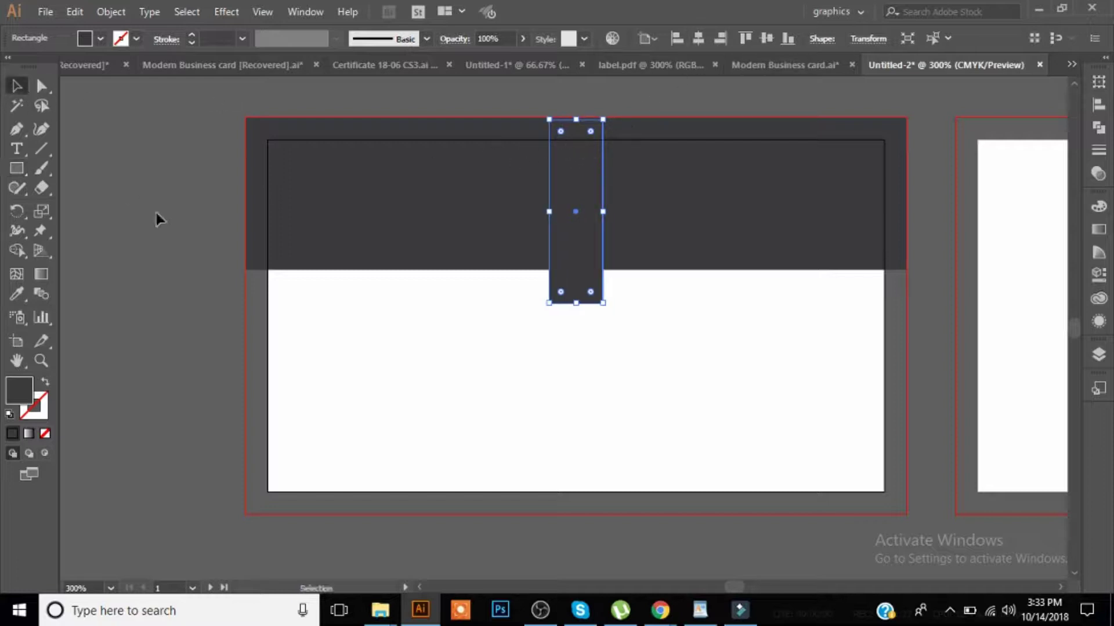
left_click(155, 212)
left_click(46, 87)
scroll(615, 267, "up", 1, "alt")
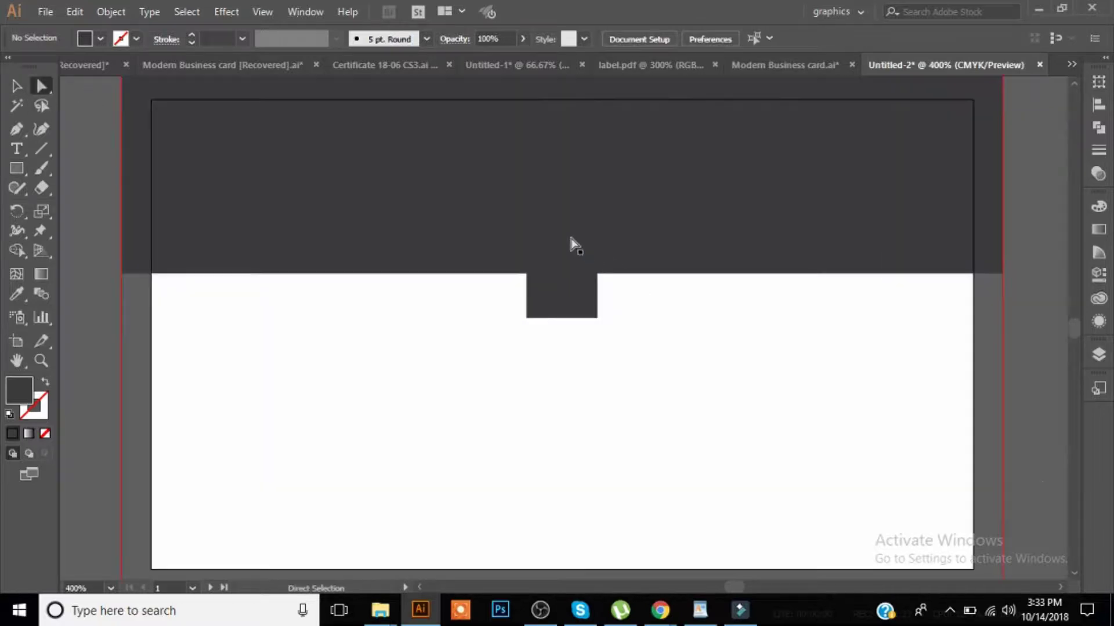
left_click(571, 244)
scroll(573, 241, "up", 3)
scroll(573, 241, "up", 2)
left_click(17, 87)
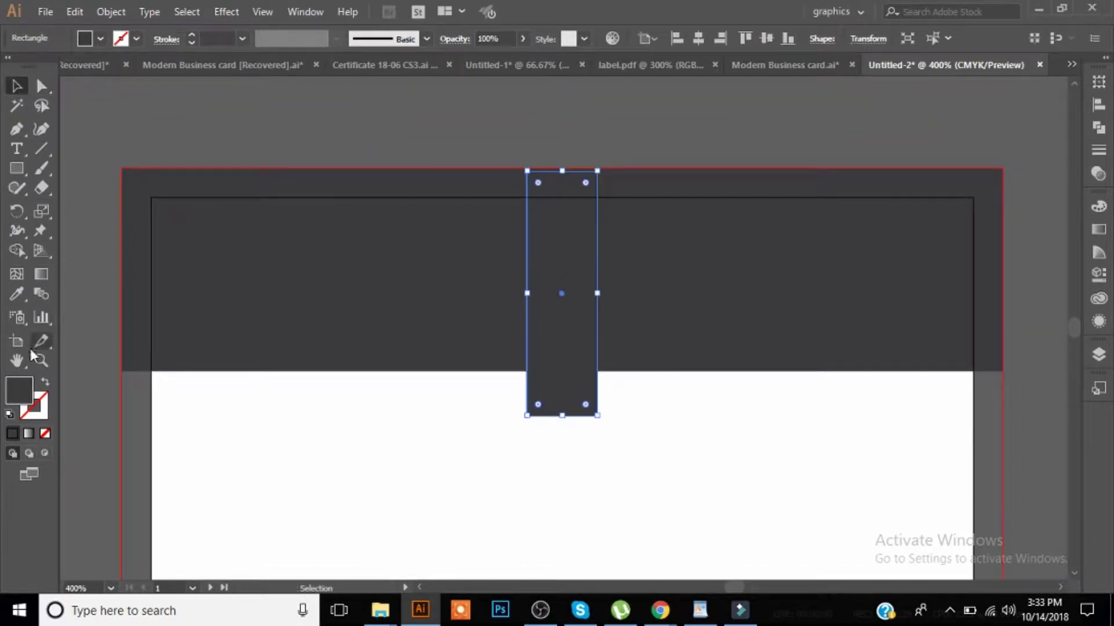
double_click(19, 390)
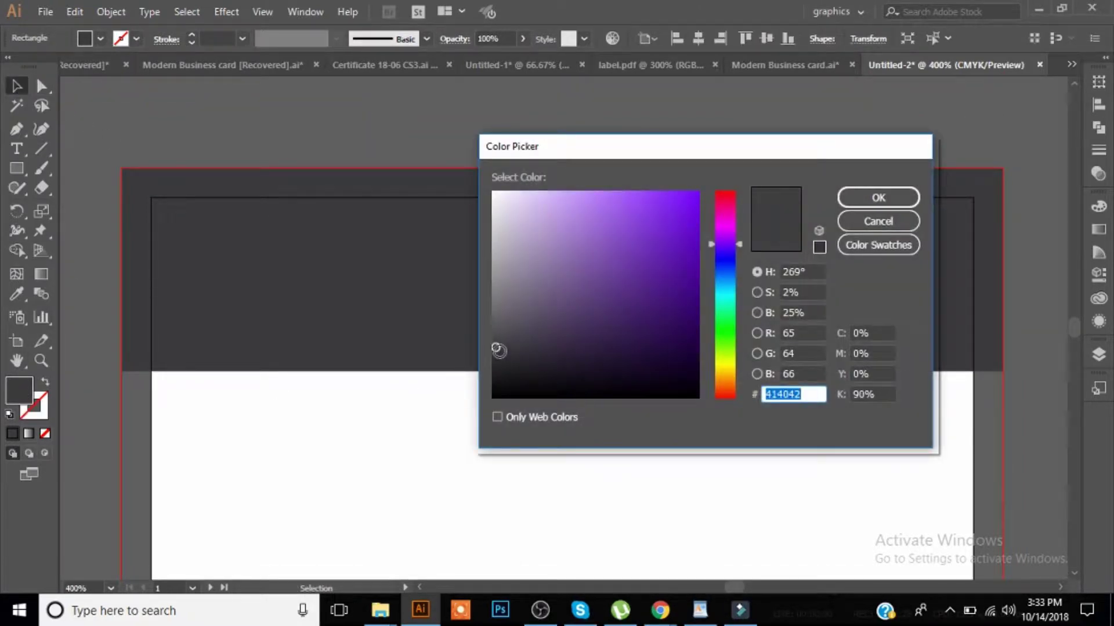
left_click_drag(505, 350, 474, 400)
left_click(878, 197)
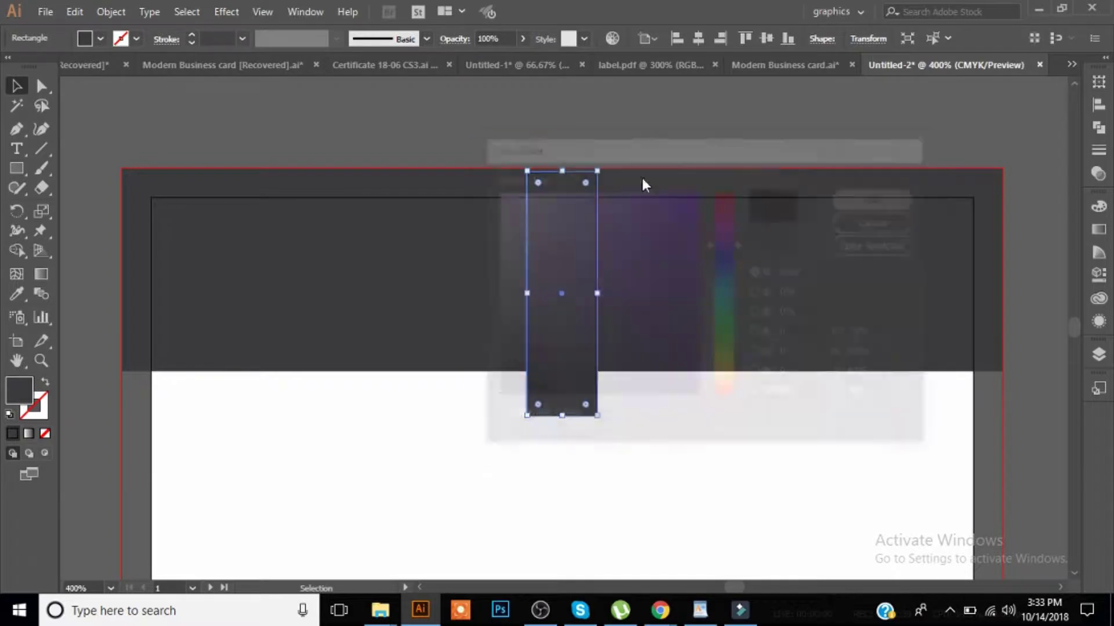
- Stretch the strip's top up to the bleed edge and deselect it
left_click_drag(562, 171, 566, 166)
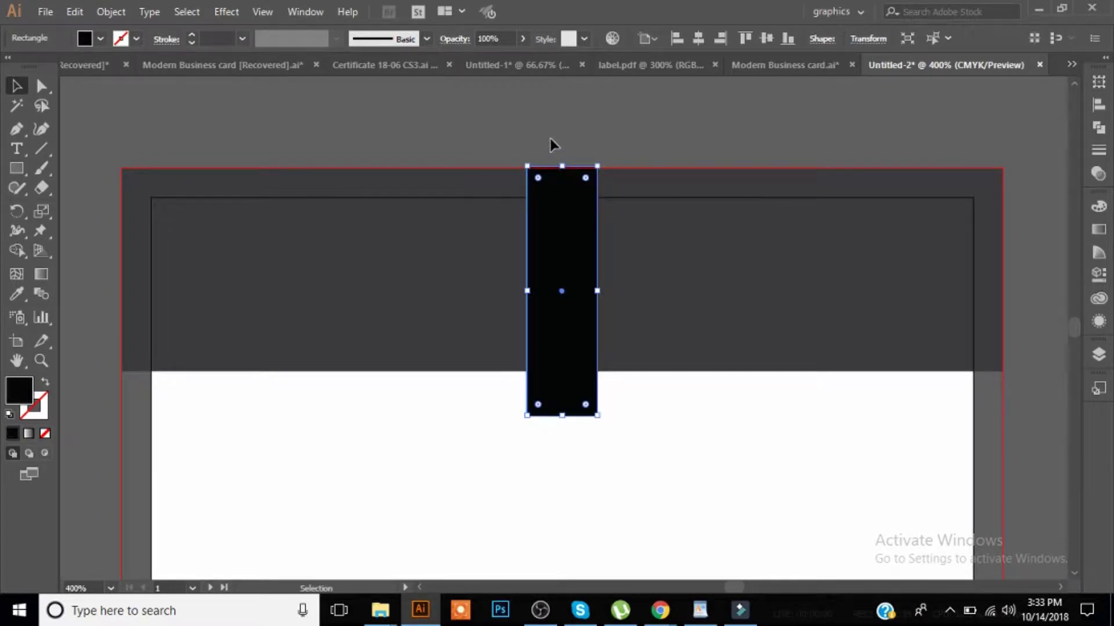
left_click(550, 139)
scroll(493, 224, "down", 2)
- Add an anchor at the rectangle's bottom-center and pull it down into a point
scroll(495, 313, "up", 1)
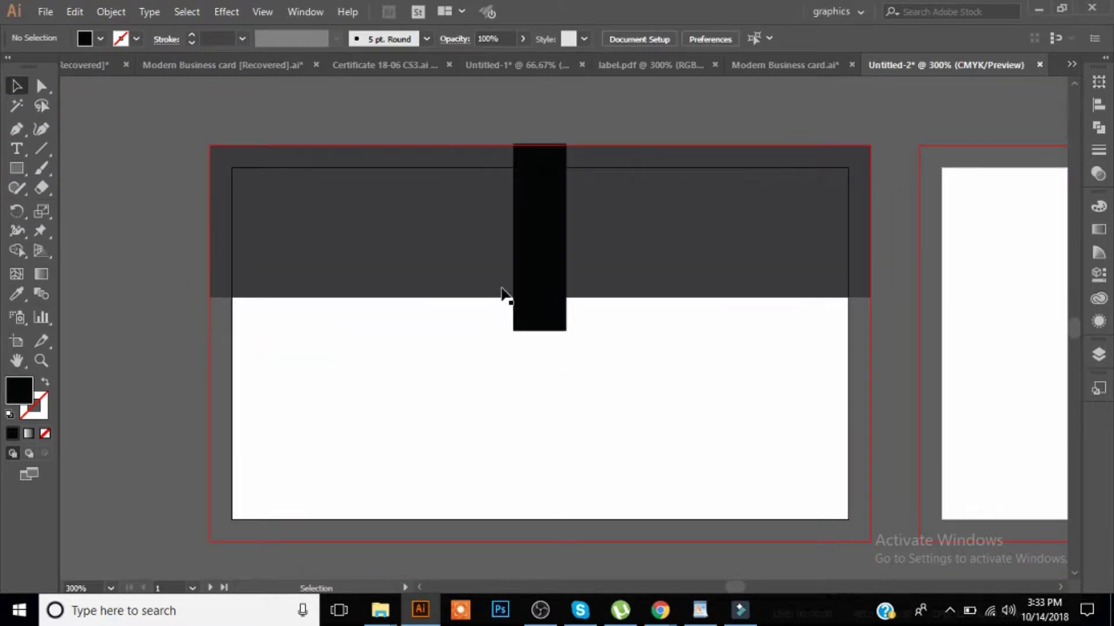
scroll(554, 311, "up", 1)
scroll(548, 309, "down", 1)
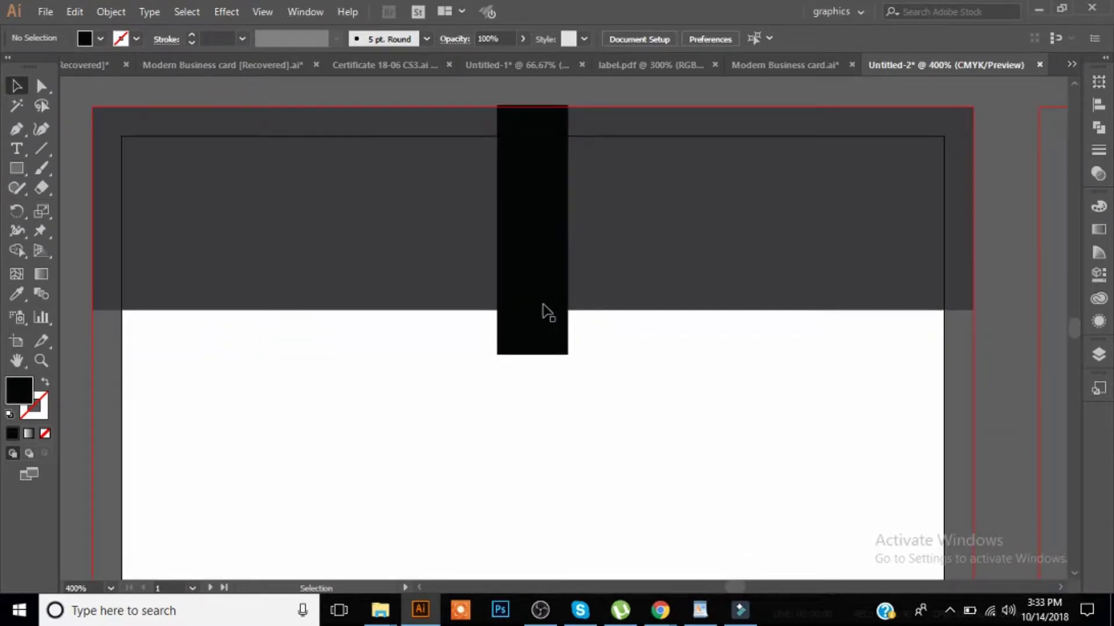
left_click(530, 343)
left_click(41, 86)
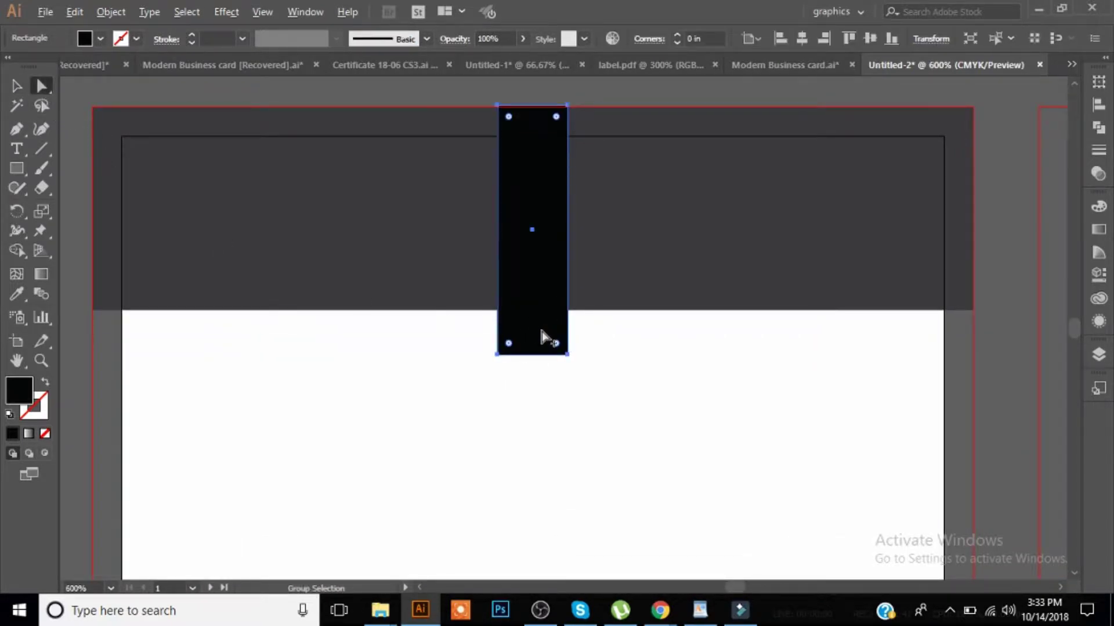
scroll(542, 333, "up", 2)
left_click(16, 129)
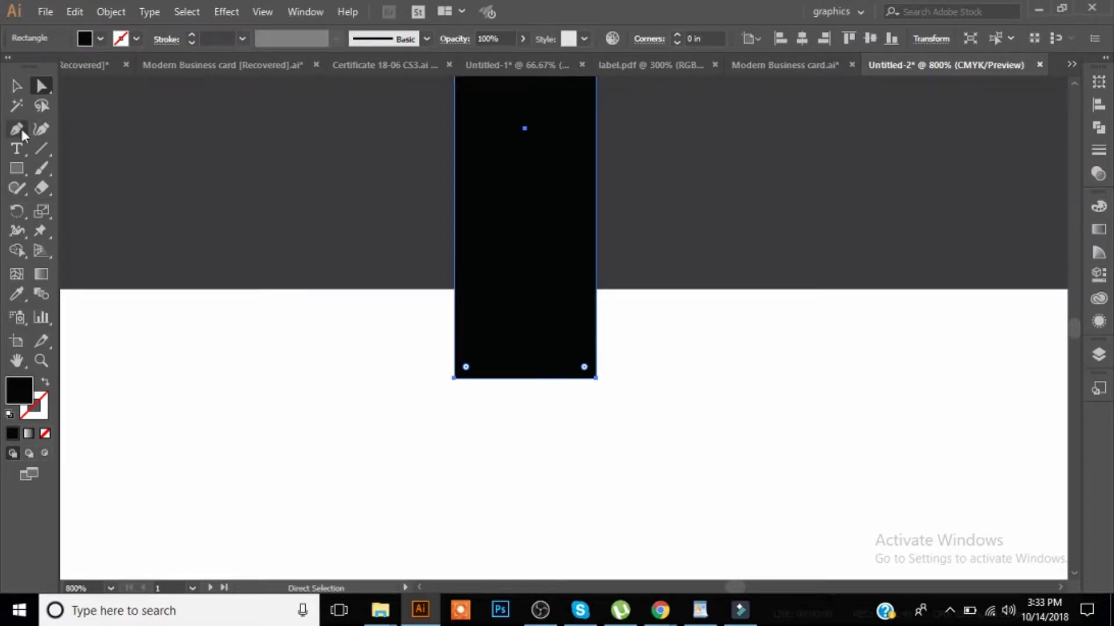
left_click(520, 379)
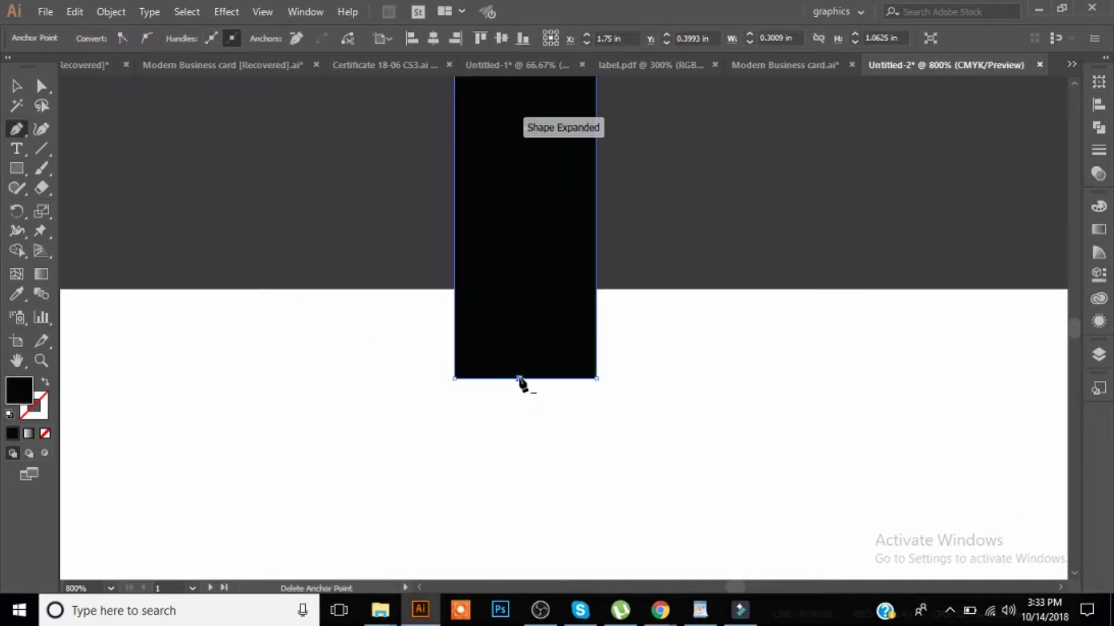
left_click(41, 86)
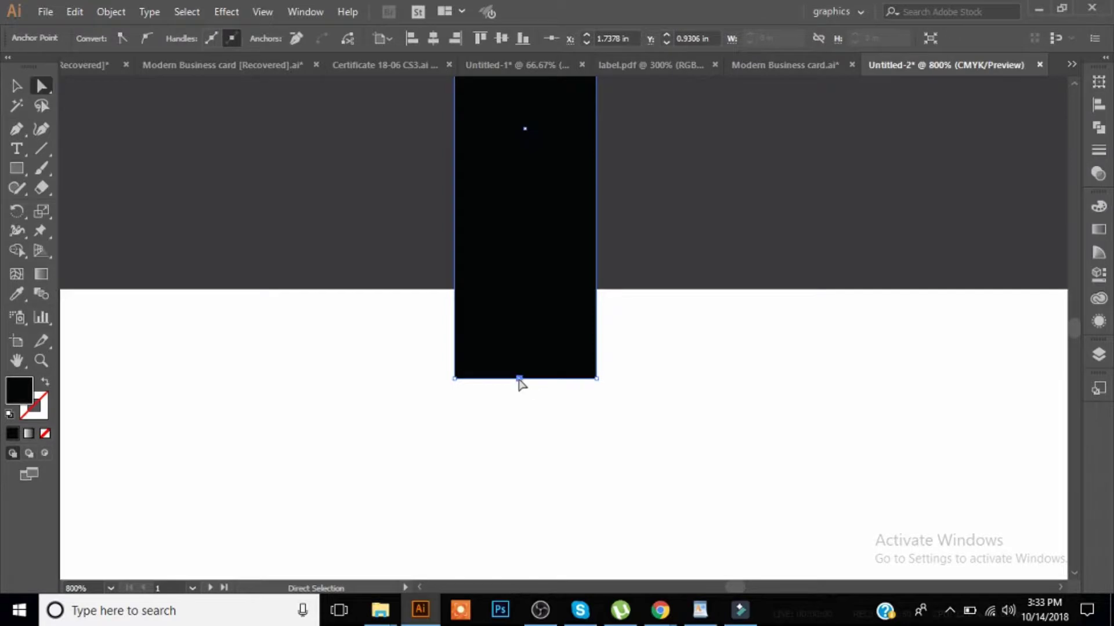
key("shift+Down")
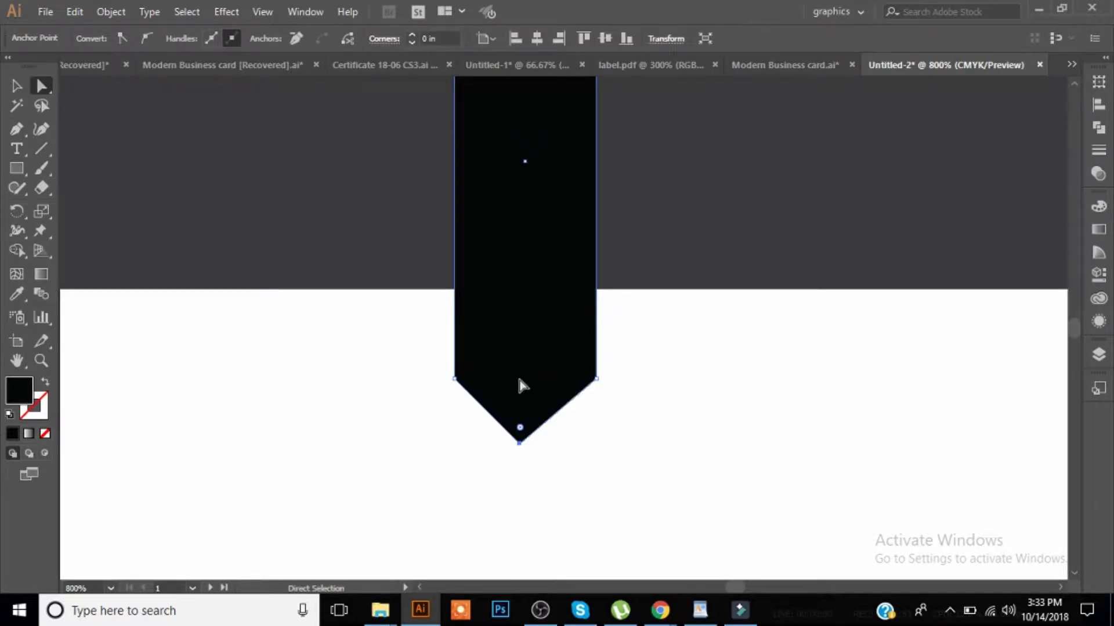
- Adjust the ribbon's pointed bottom so its shoulders meet the band's lower edge
left_click(16, 86)
left_click(411, 409)
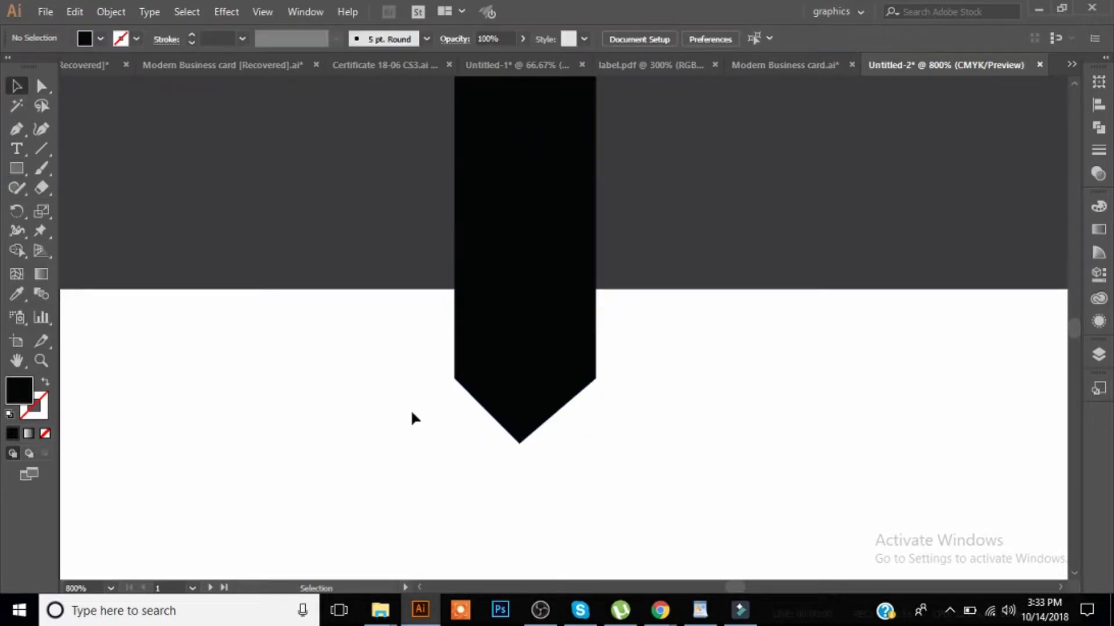
left_click(41, 85)
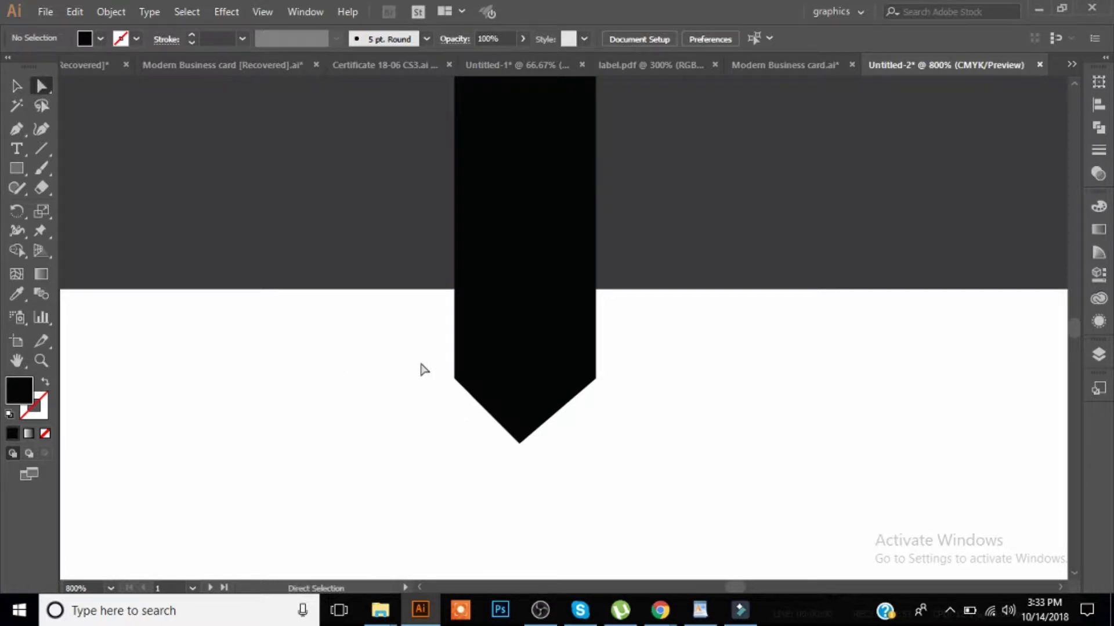
left_click_drag(422, 364, 685, 471)
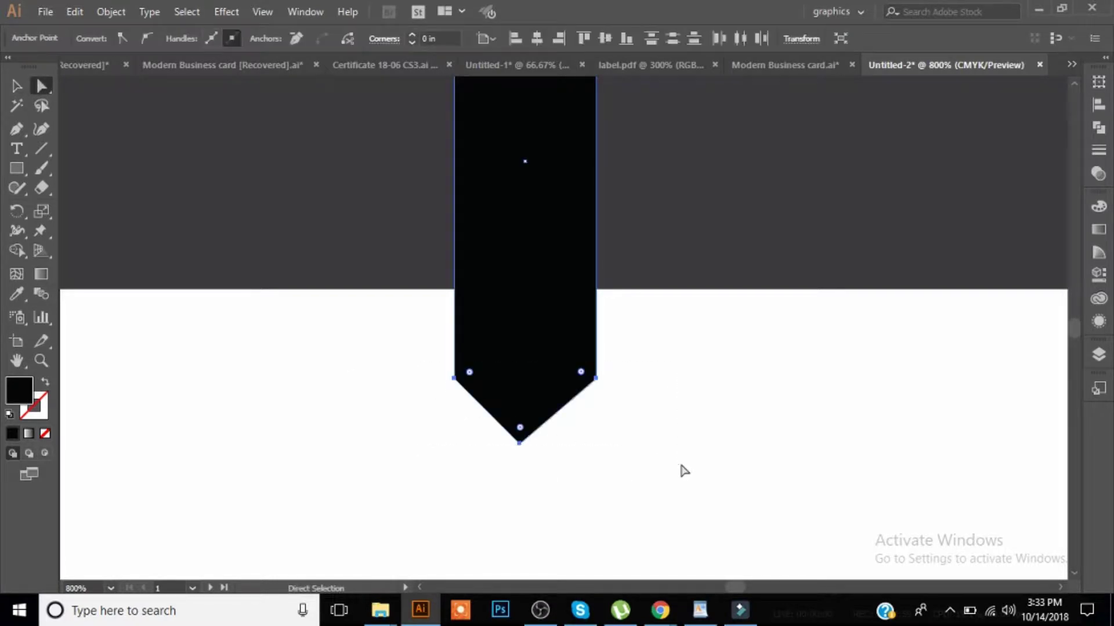
key("Up")
key("Up")
key("Up")
key("Up")
key("Up")
key("Up")
key("Up")
key("Up")
key("Up")
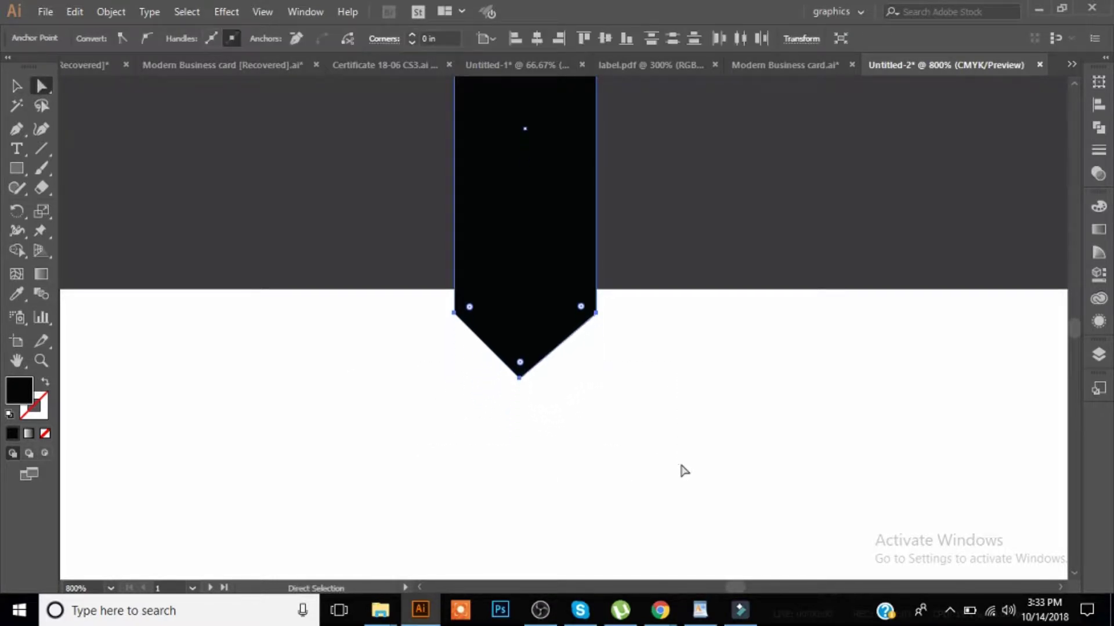
key("Up")
key("Up")
key("Up")
key("Up")
key("Down")
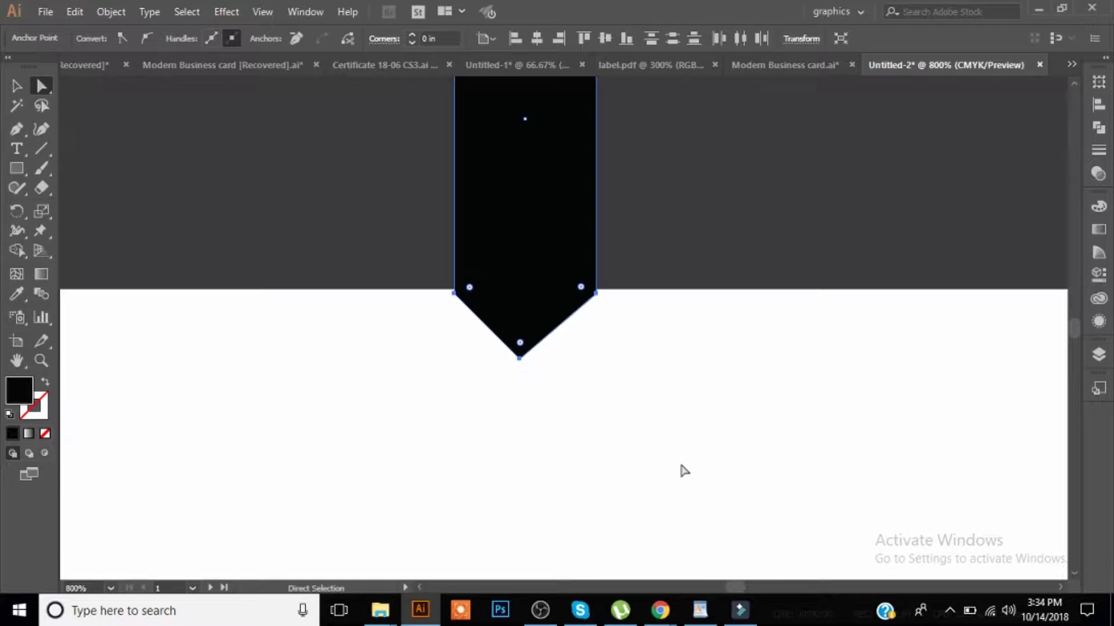
scroll(454, 294, "up", 3, "alt")
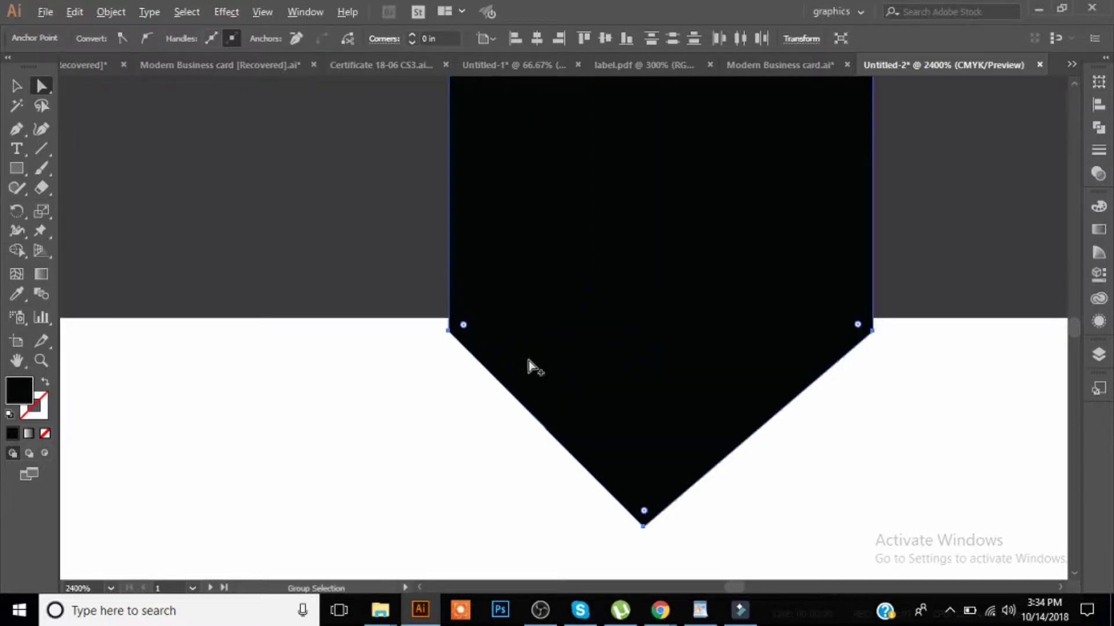
scroll(651, 530, "up", 1, "alt")
left_click_drag(644, 524, 646, 508)
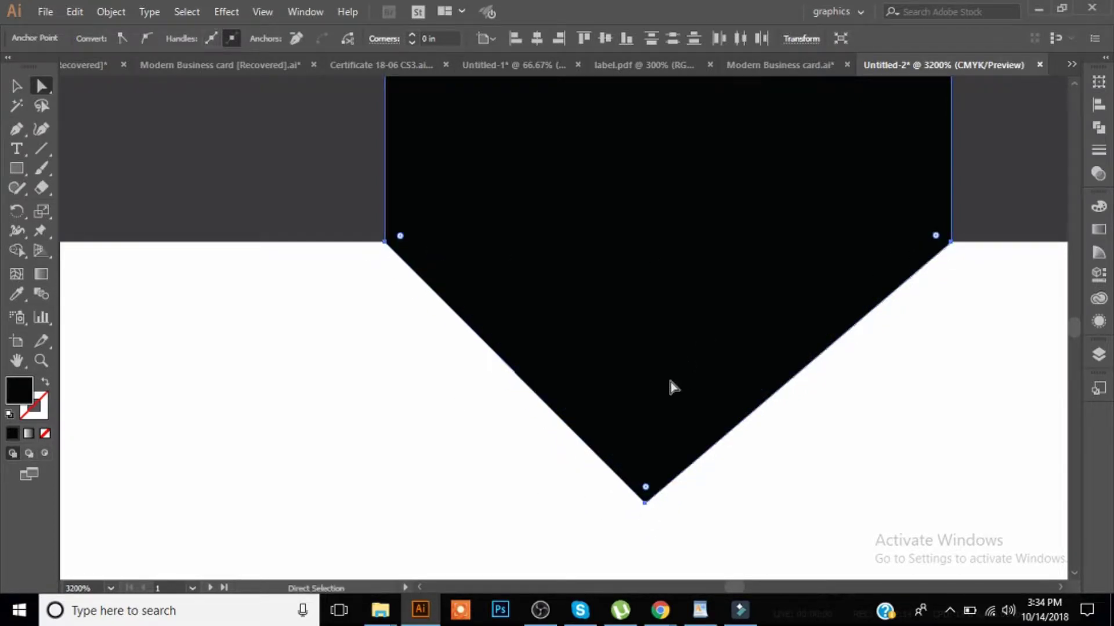
scroll(671, 385, "down", 6, "alt")
scroll(663, 388, "down", 1, "alt")
left_click(614, 423)
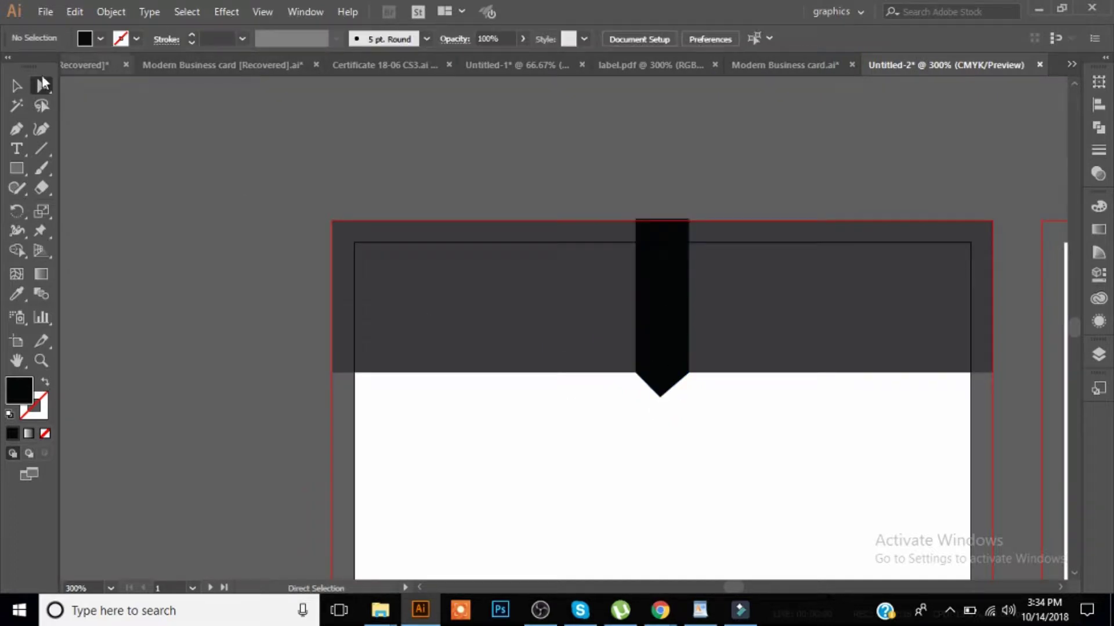
- Select the black ribbon and open Drop Shadow with preview on
left_click(17, 86)
scroll(665, 360, "down", 2)
left_click(683, 276)
scroll(426, 90, "up", 2)
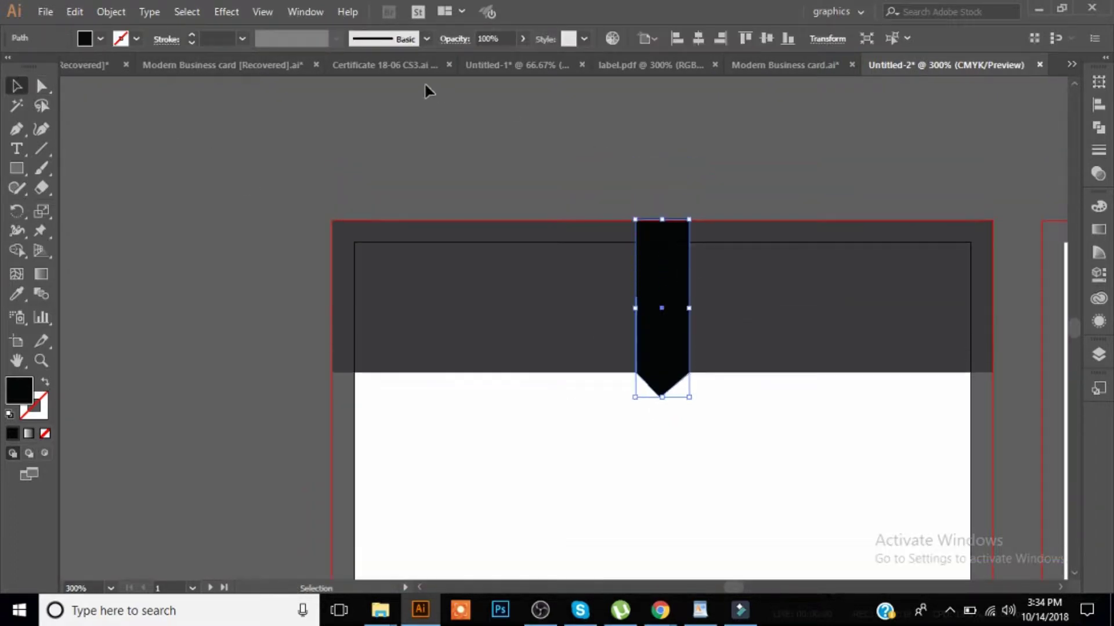
left_click(238, 14)
mouse_move(247, 196)
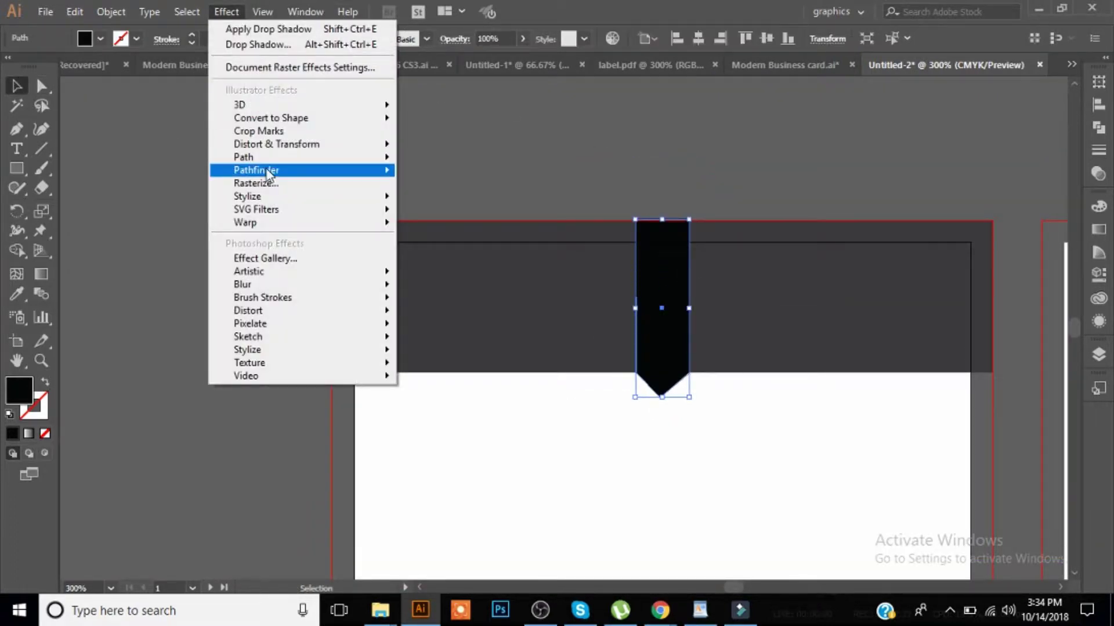
left_click(510, 201)
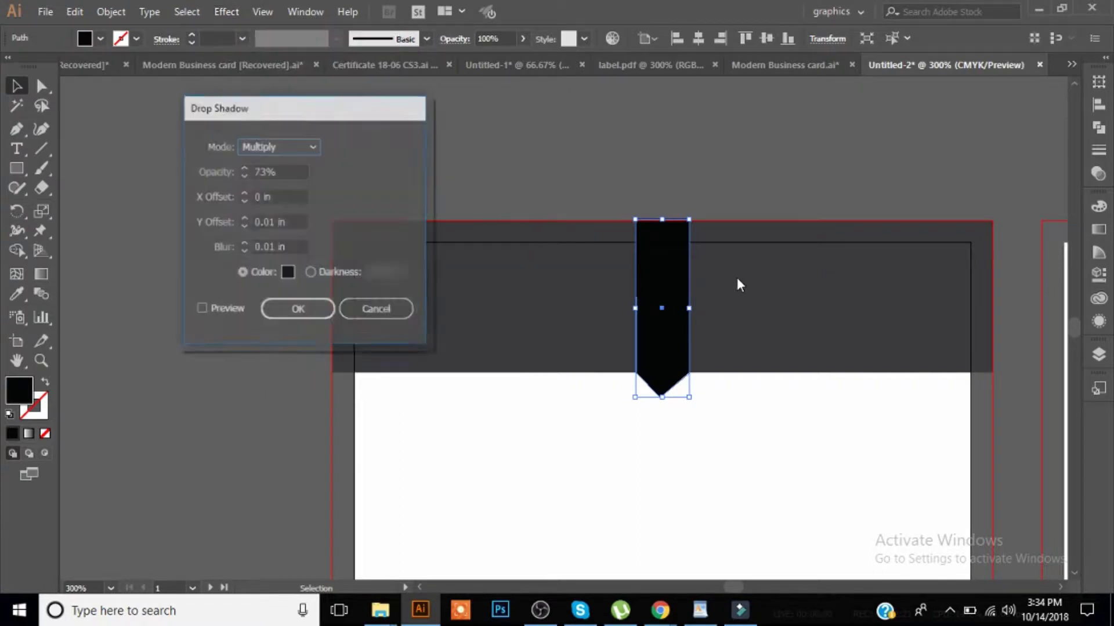
left_click(201, 310)
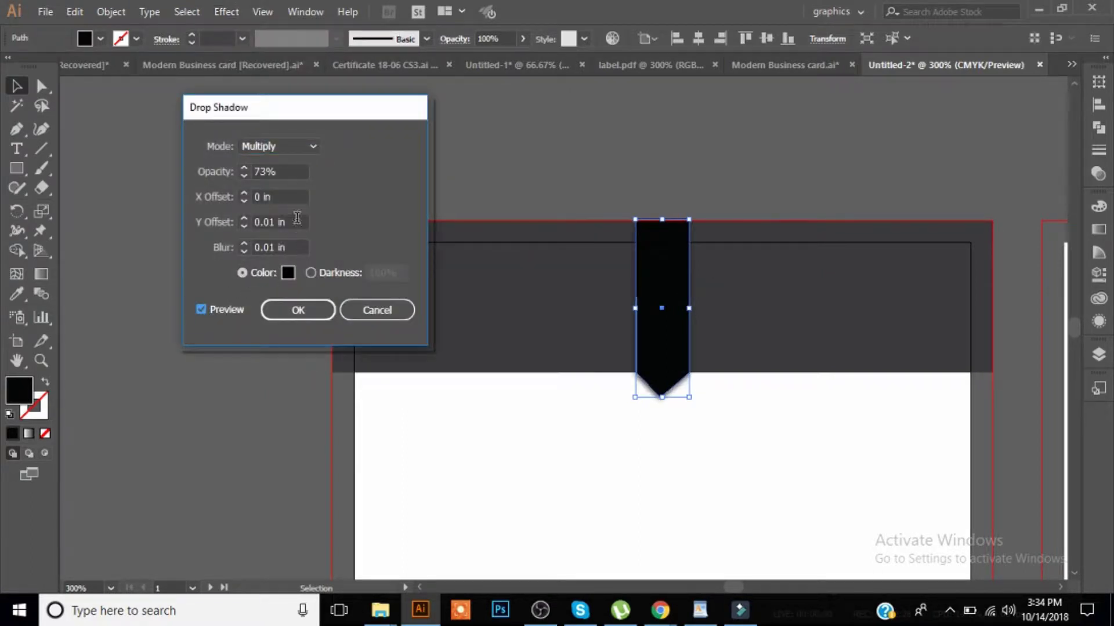
left_click_drag(308, 114, 365, 117)
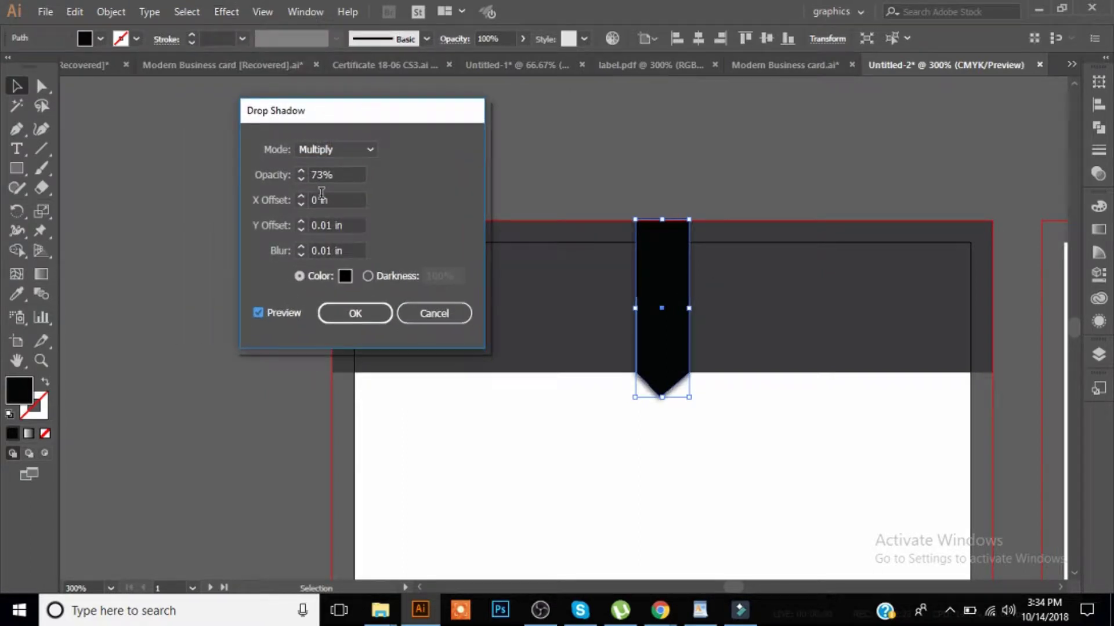
- Set the shadow to X offset 0.01 in and Y offset 0 in, then apply it
triple_click(345, 225)
type("0")
key("Tab")
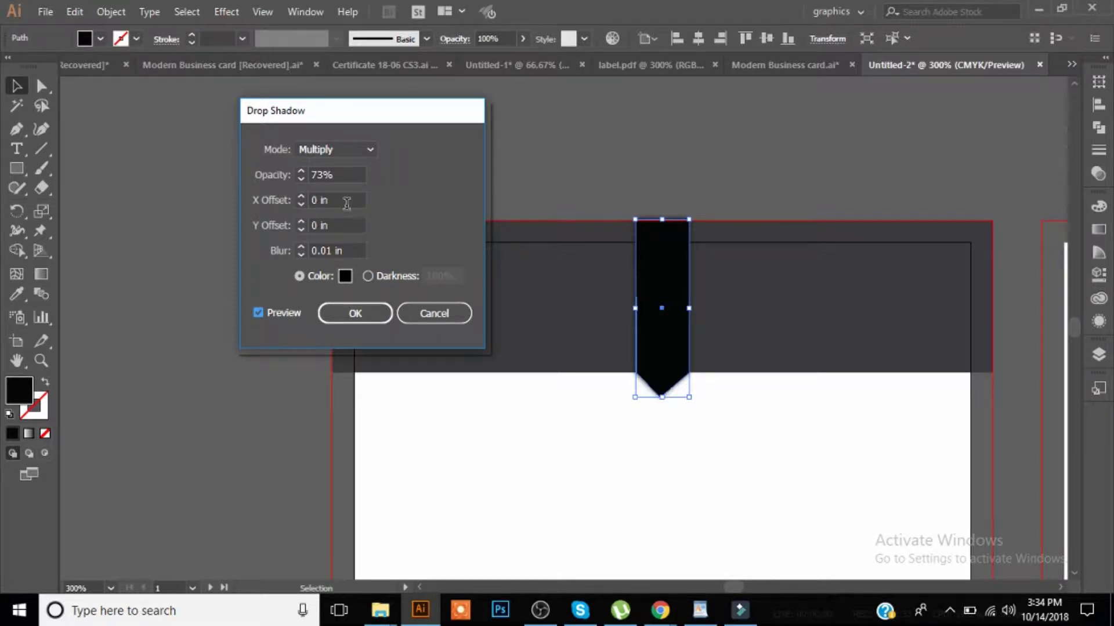
triple_click(346, 200)
type("-0.1")
key("Tab")
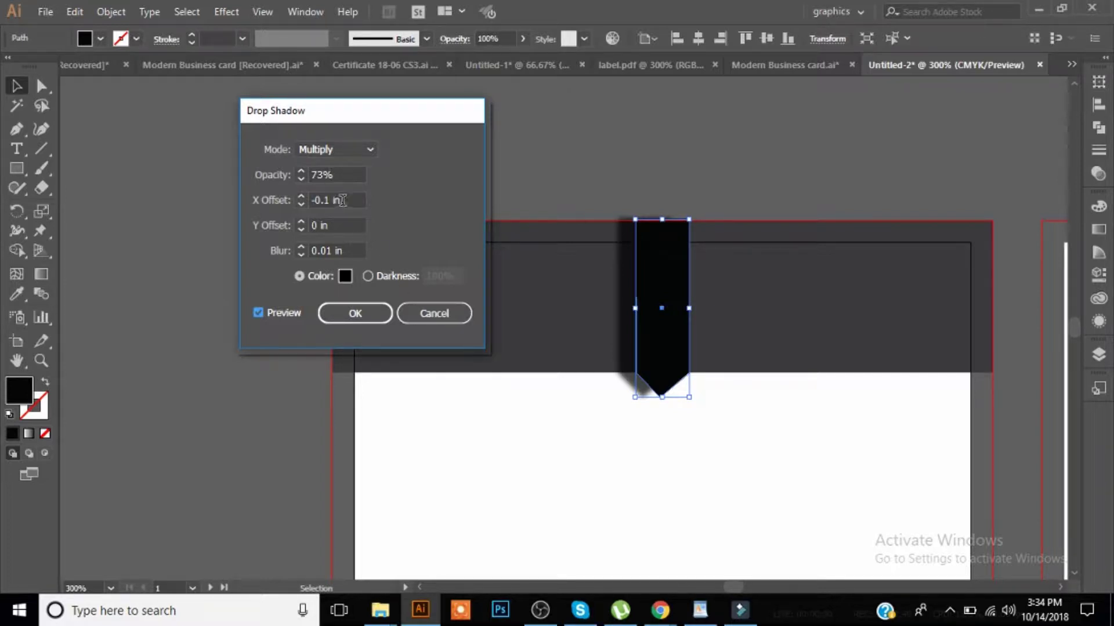
left_click_drag(342, 200, 309, 197)
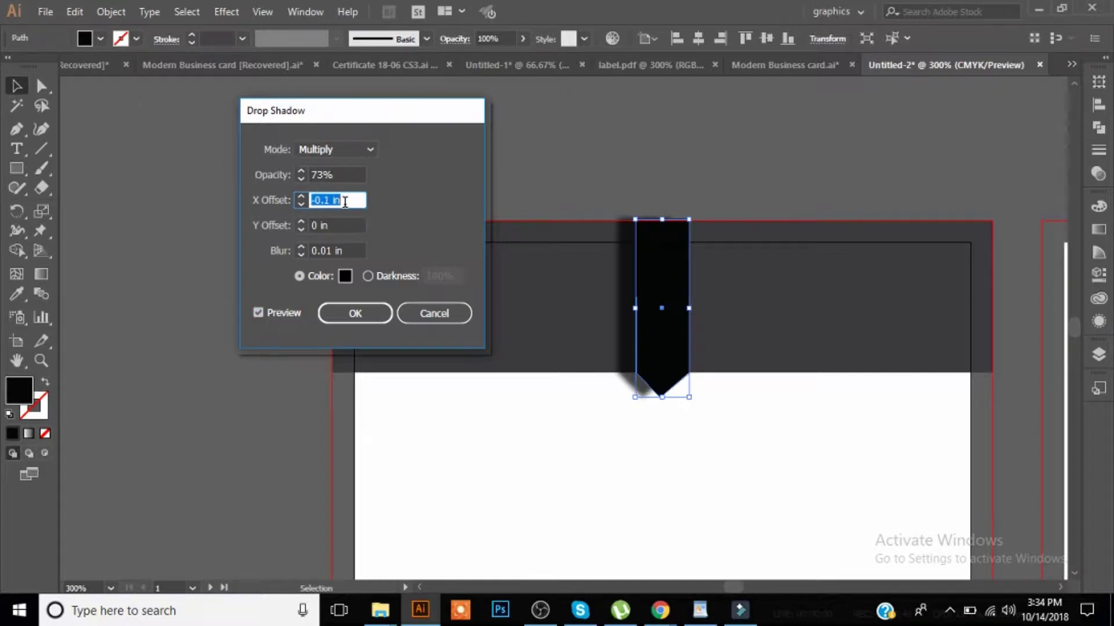
type("0")
left_click(325, 226)
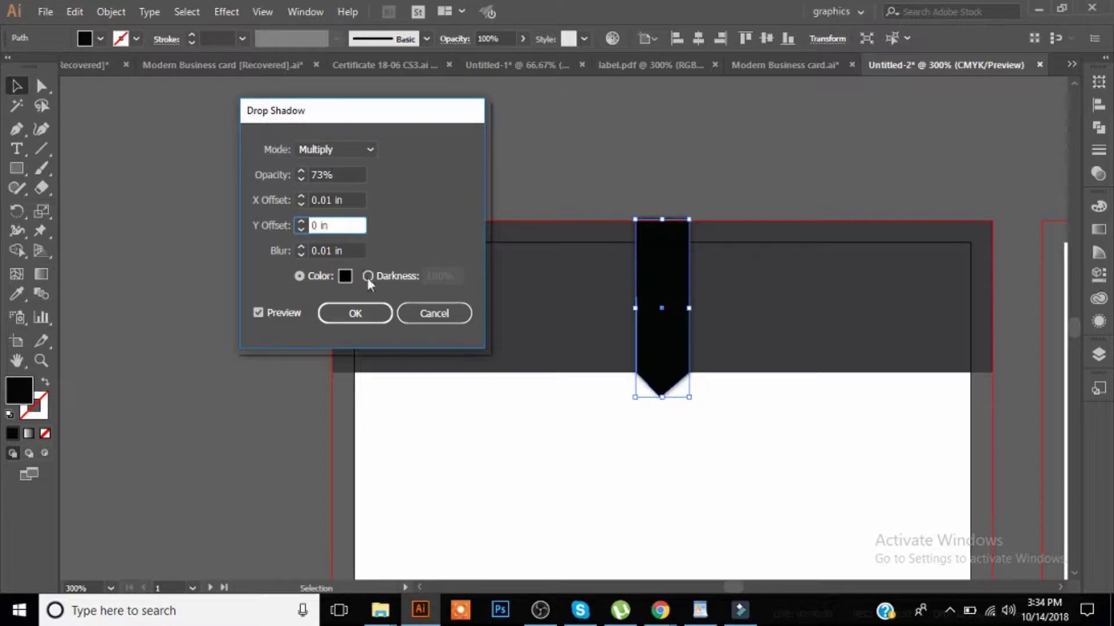
key("shift+Tab")
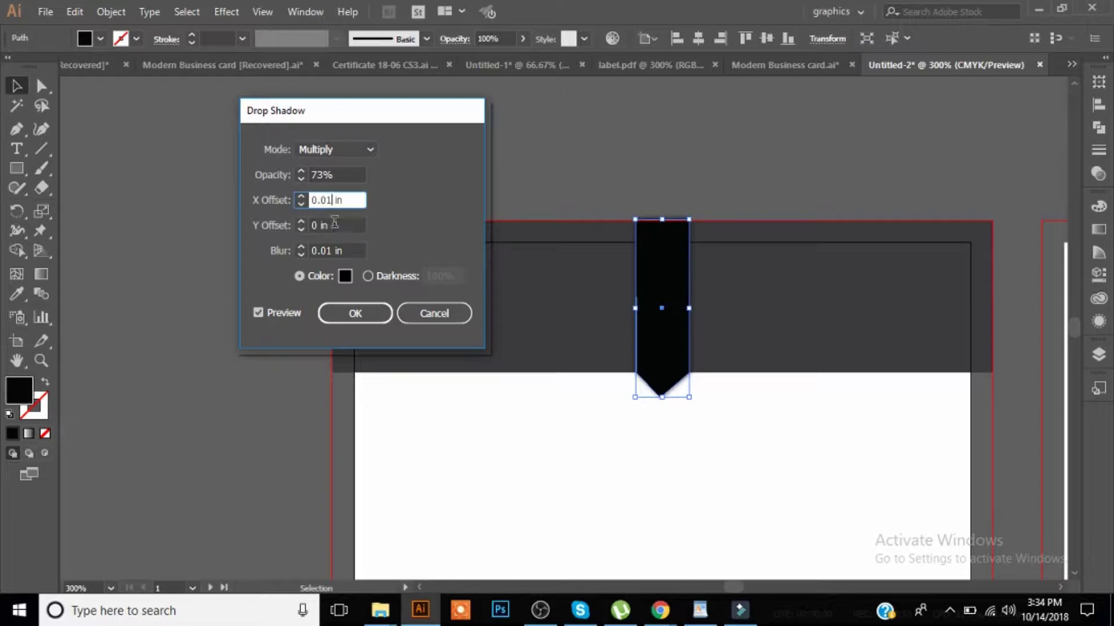
left_click(366, 313)
left_click(597, 426)
- Stretch the dark band and ribbon taller downward
scroll(712, 406, "up", 2)
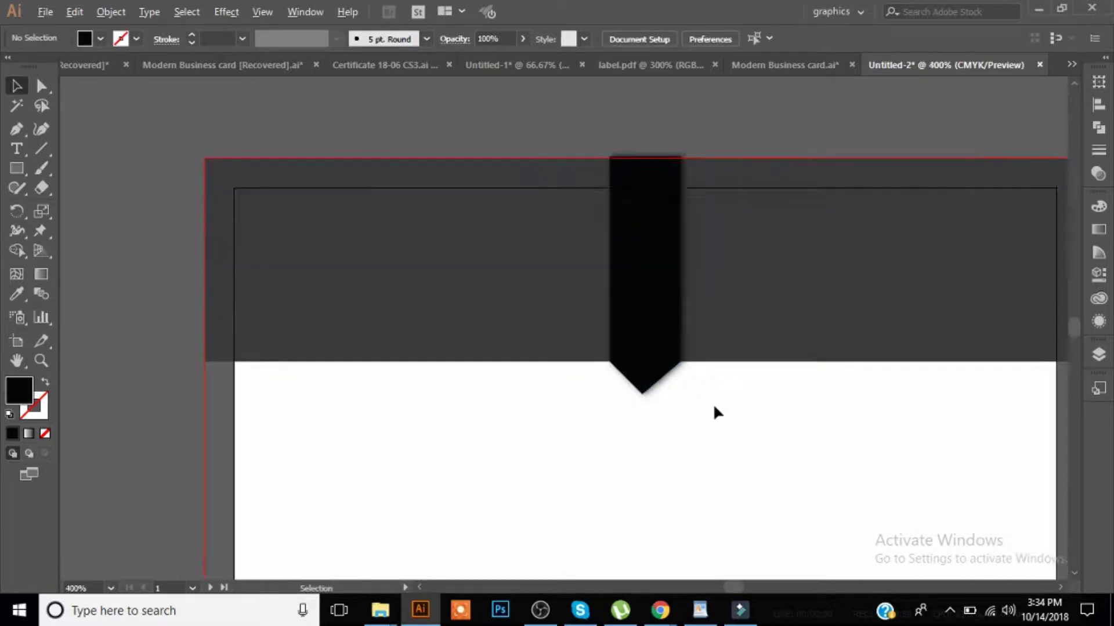
scroll(698, 392, "down", 2)
scroll(698, 392, "down", 1)
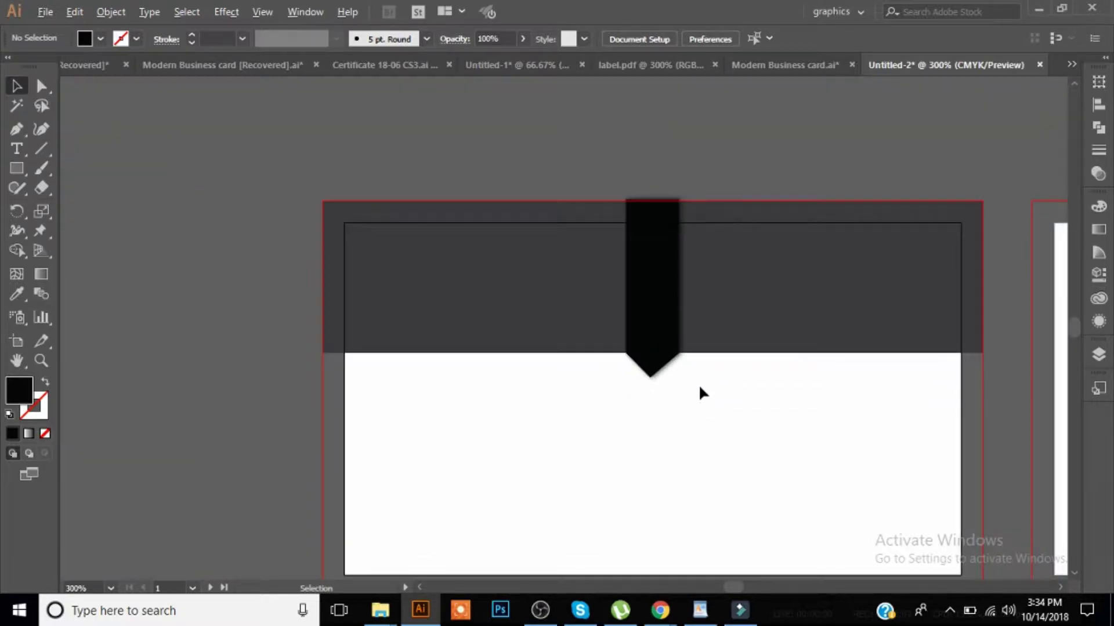
scroll(687, 356, "down", 2)
scroll(638, 337, "up", 2)
scroll(552, 316, "down", 2)
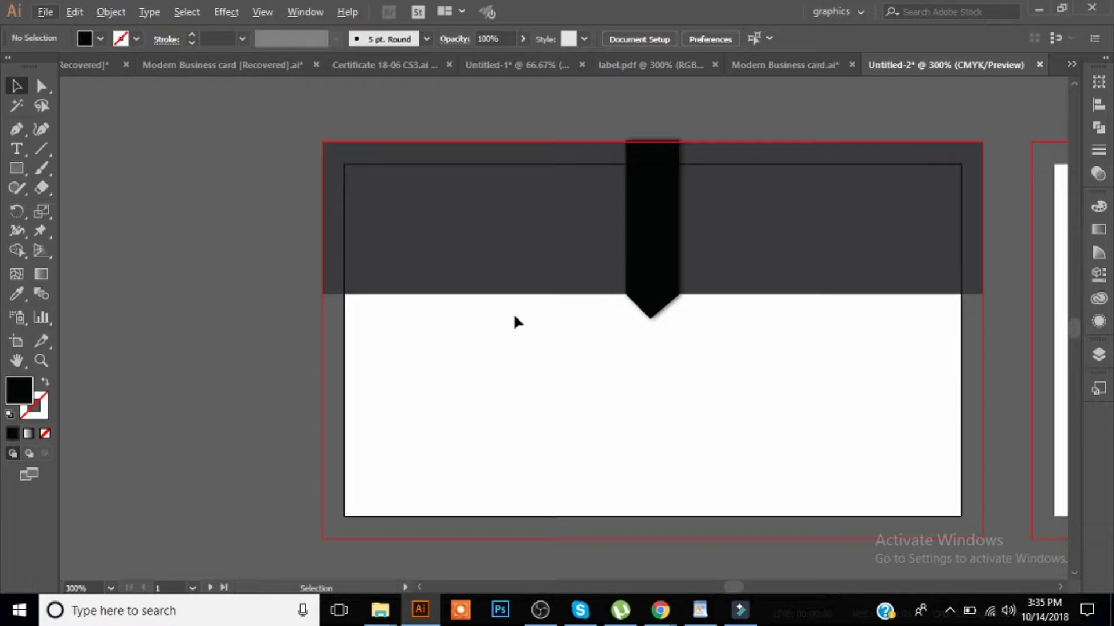
scroll(374, 322, "up", 2)
scroll(380, 335, "down", 1)
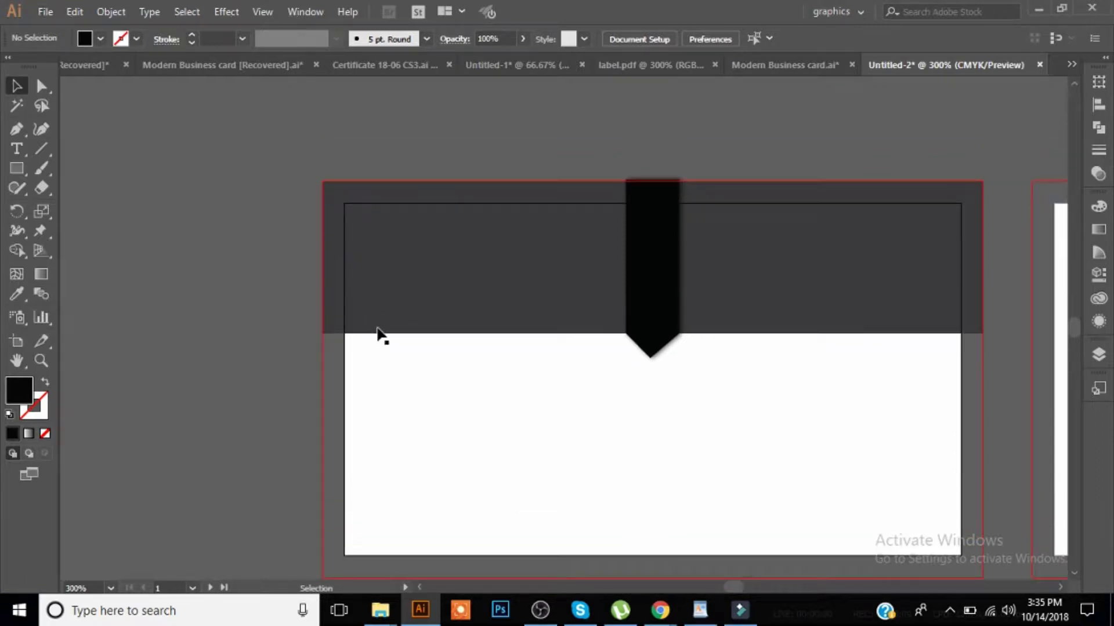
left_click_drag(522, 386, 736, 326)
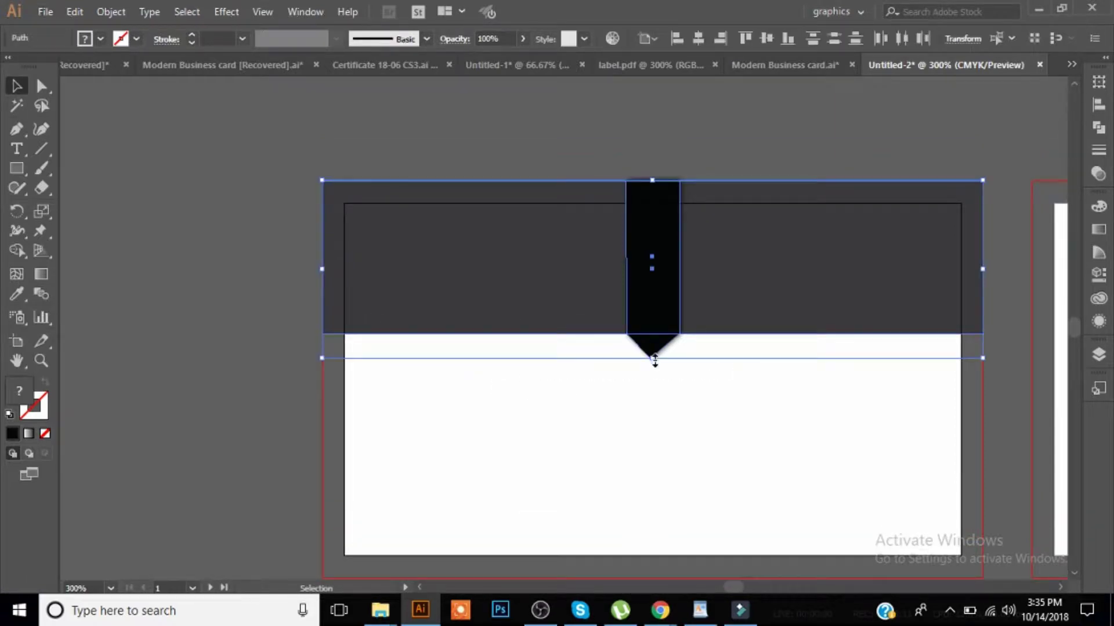
left_click_drag(654, 361, 652, 388)
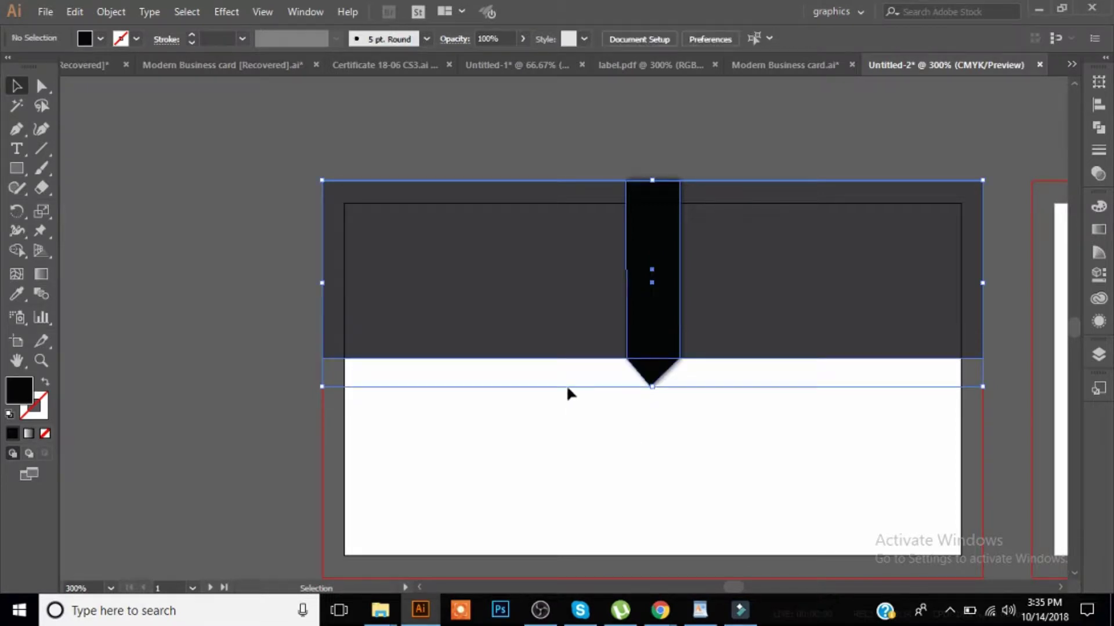
left_click(544, 402)
- Zoom the canvas to about 400% to prepare for adding text
scroll(544, 405, "down", 1)
scroll(544, 405, "up", 1)
scroll(266, 185, "up", 1)
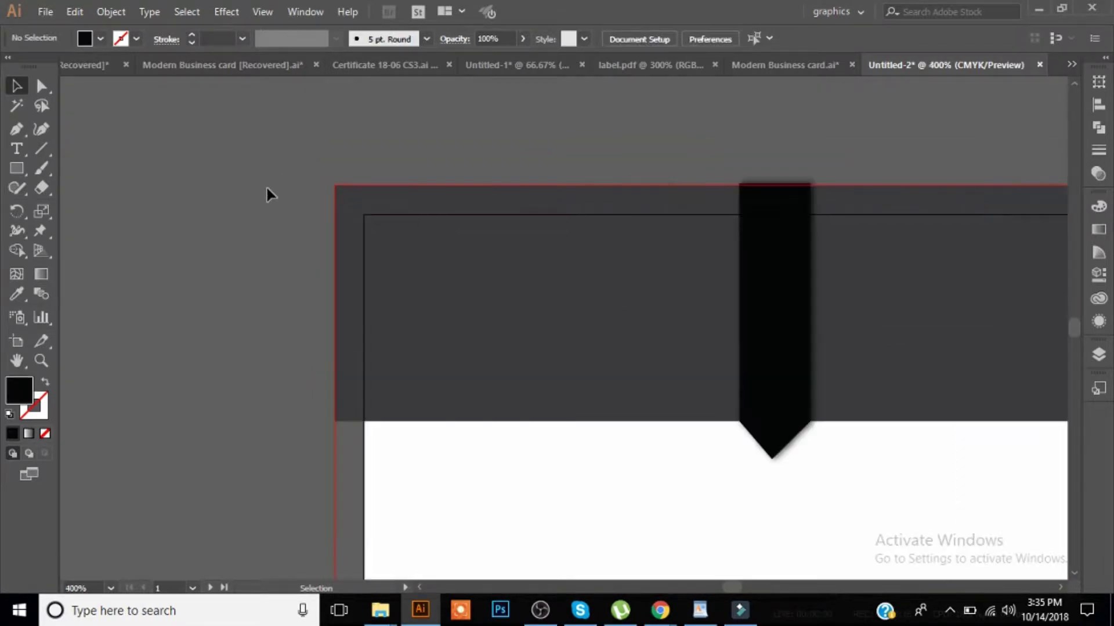
scroll(267, 188, "down", 1)
left_click(16, 148)
- Type 'Your Name' on the dark band and set its font to Roboto
left_click(456, 274)
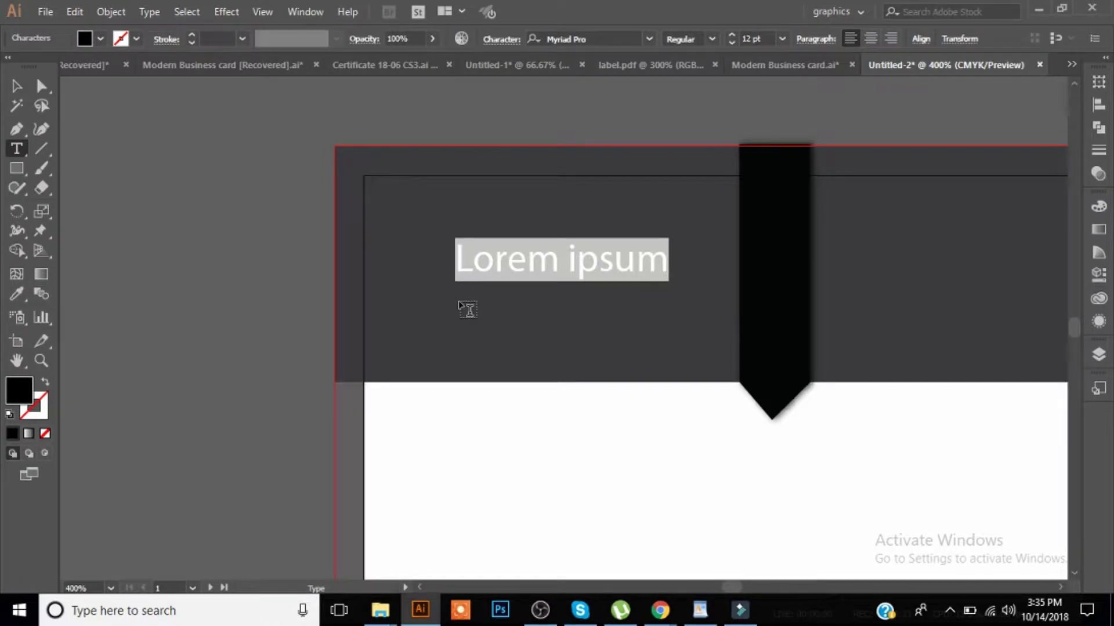
type("Your ")
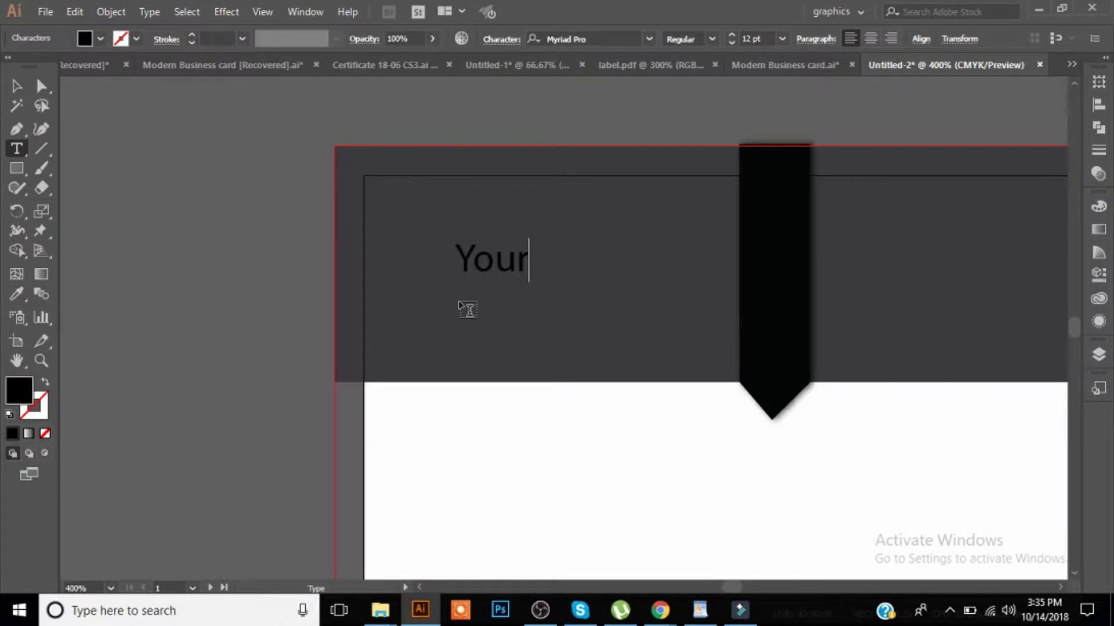
type("Name")
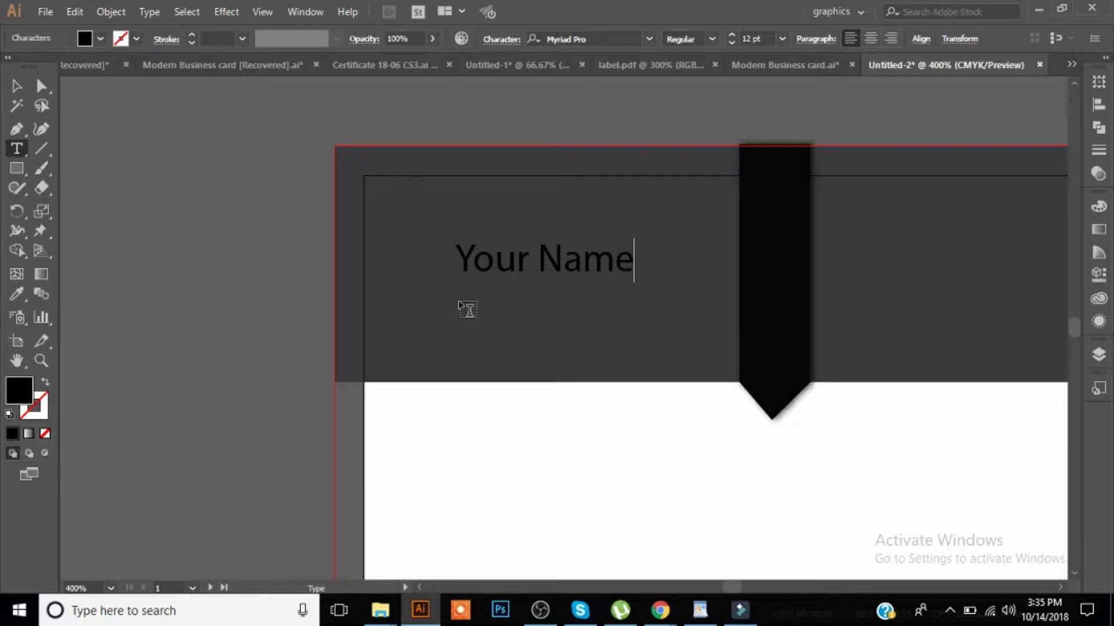
left_click(17, 86)
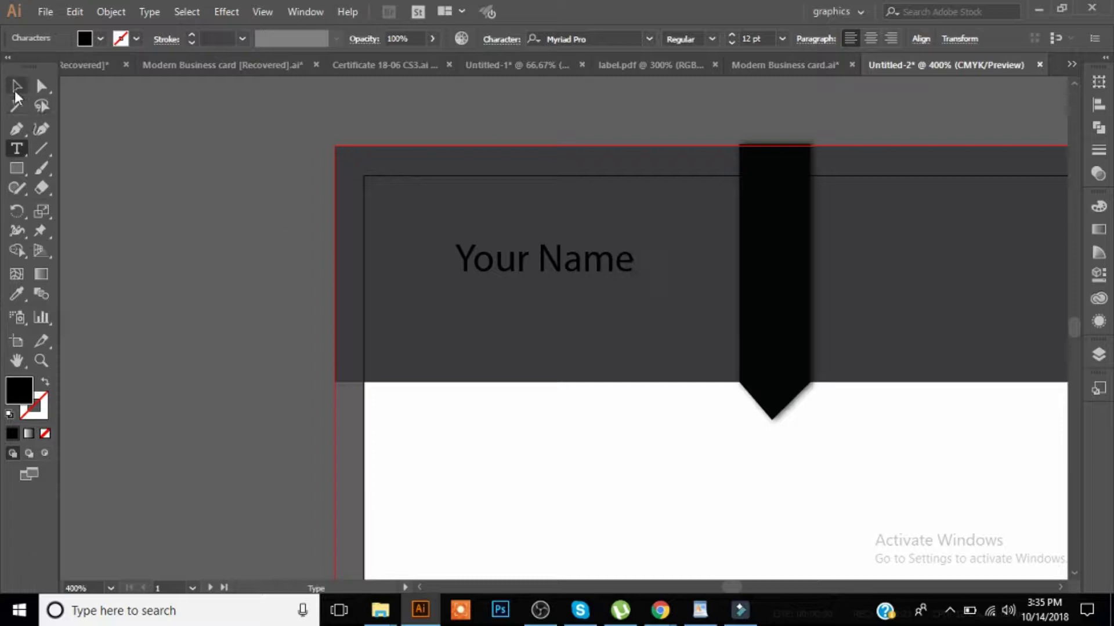
double_click(548, 261)
left_click_drag(537, 260, 646, 276)
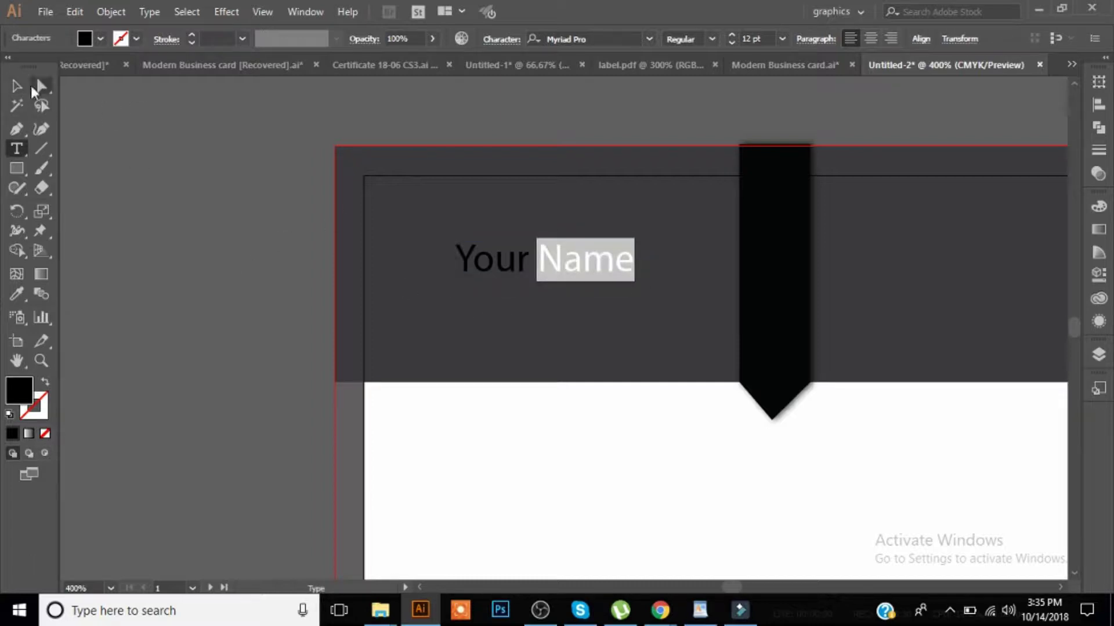
left_click(31, 86)
left_click(820, 38)
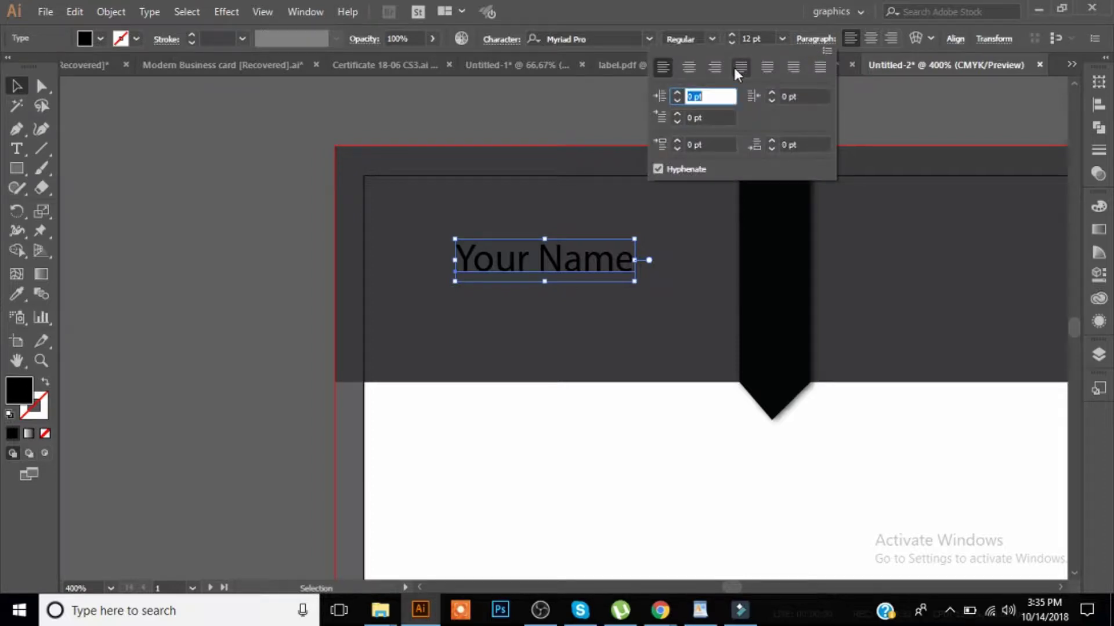
left_click(567, 38)
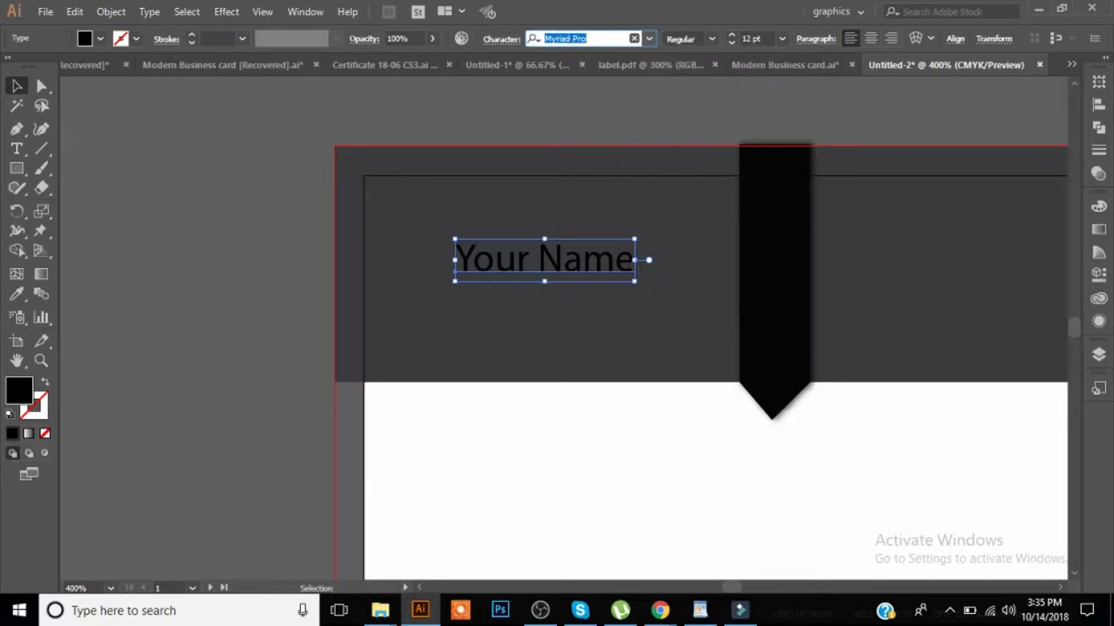
type("robo")
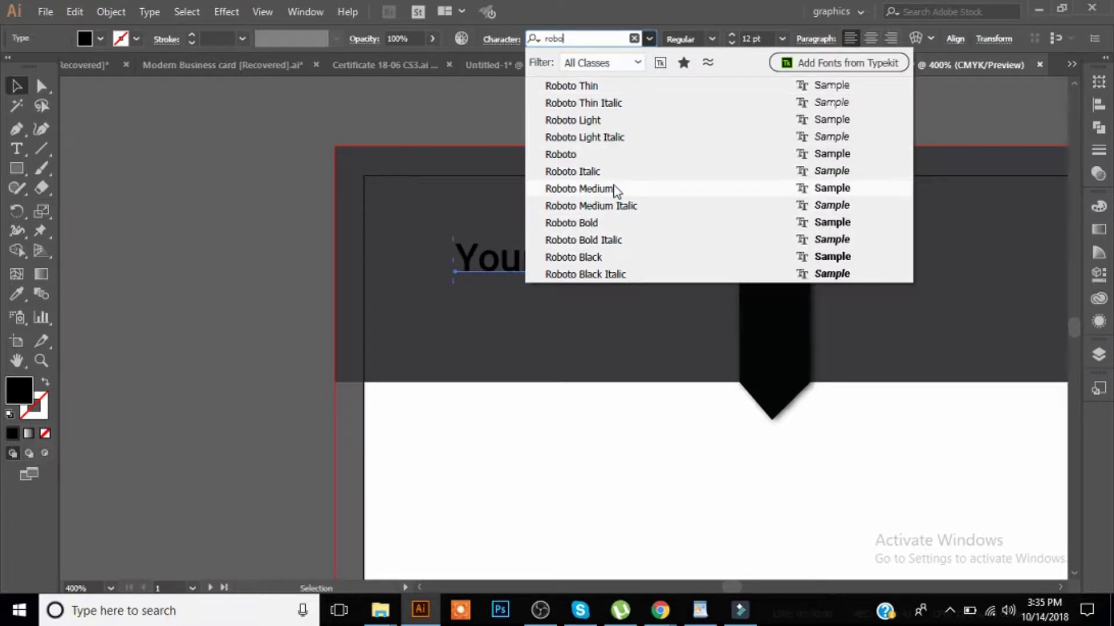
left_click(602, 155)
- Make the word 'Name' bold
double_click(550, 259)
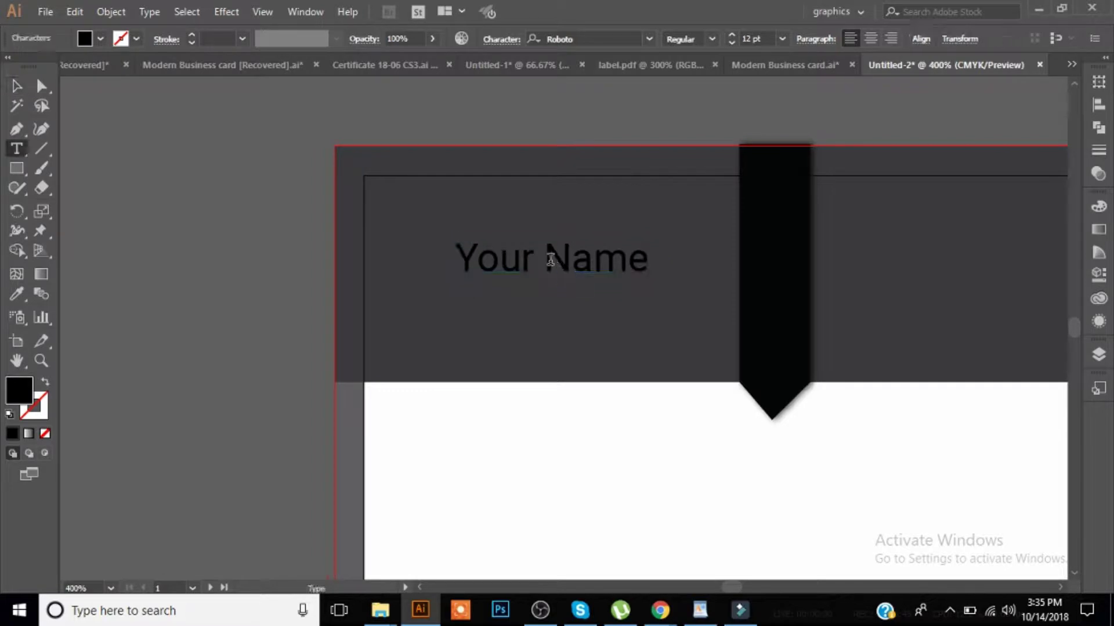
left_click(649, 38)
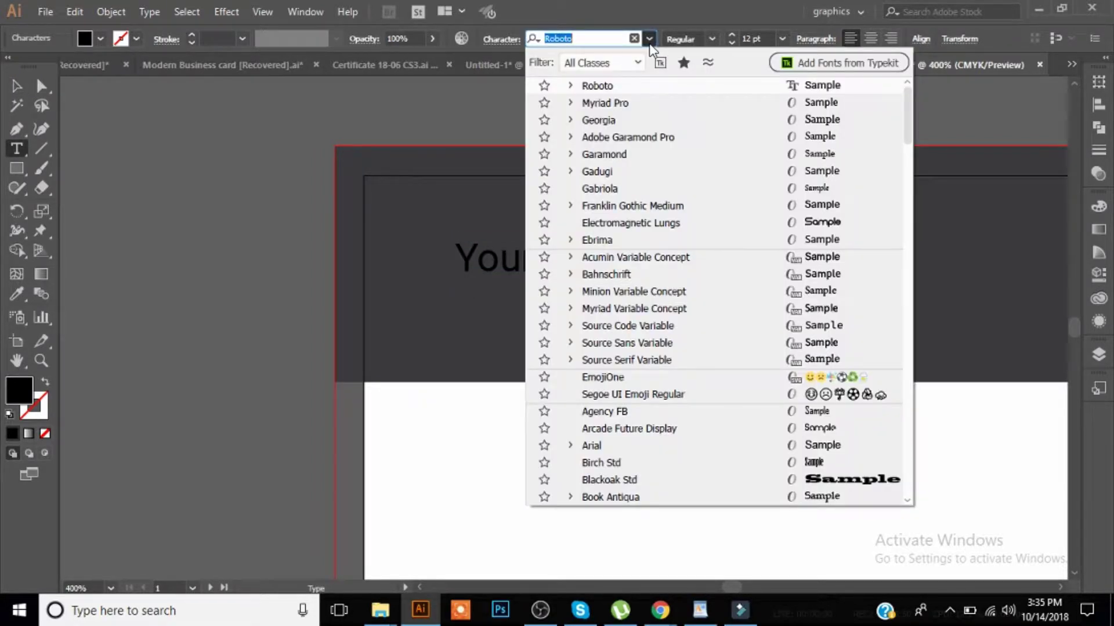
left_click(649, 42)
left_click(711, 39)
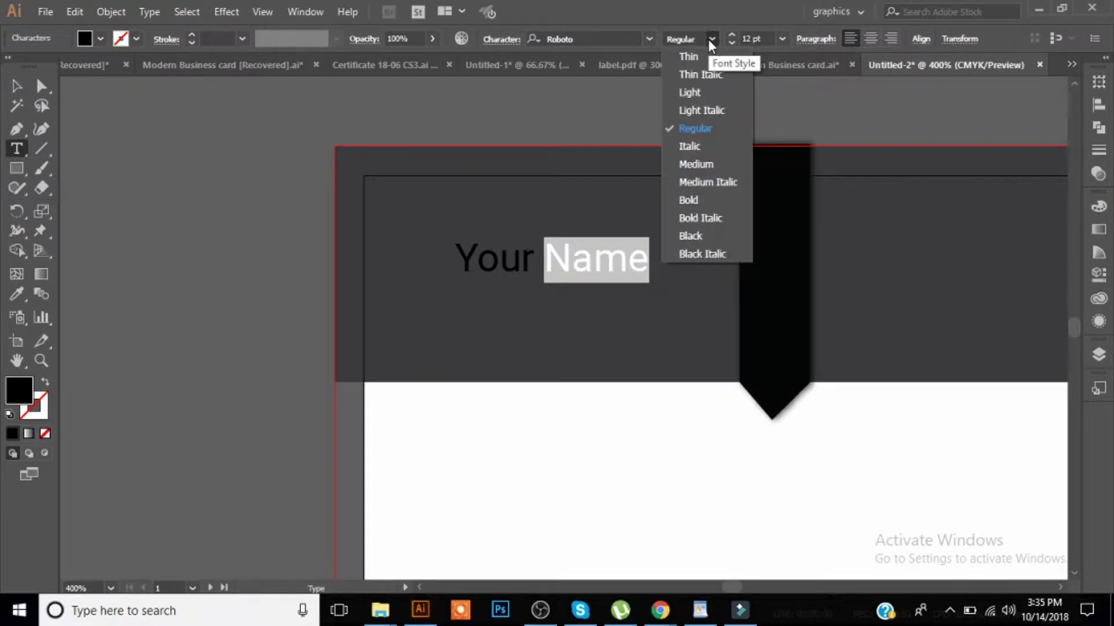
left_click(698, 199)
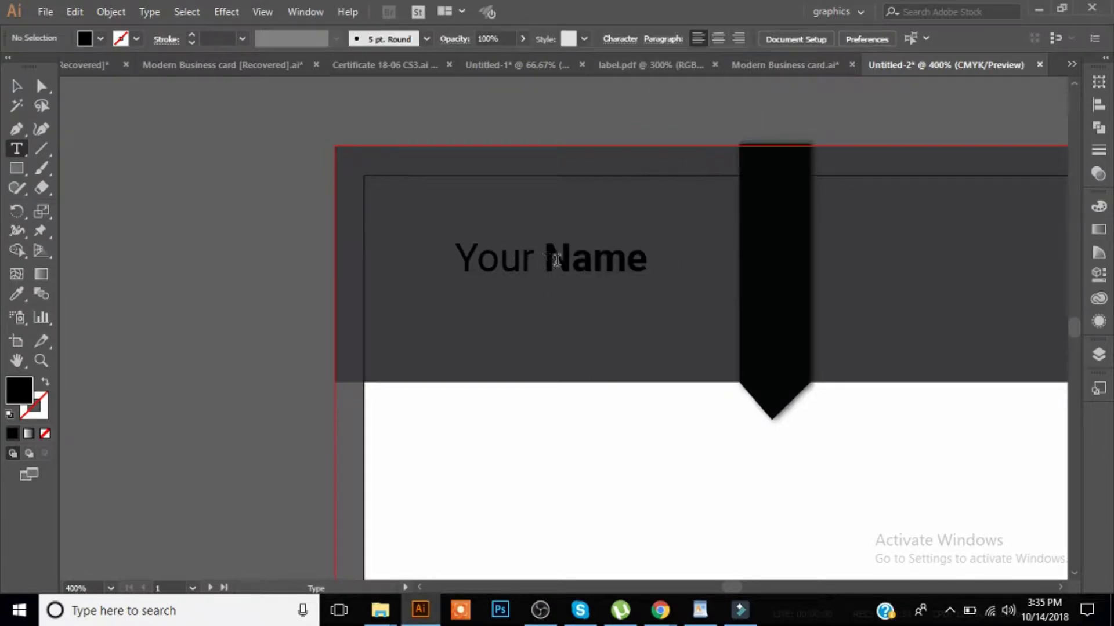
- Color 'Name' orange and 'Your' white
left_click_drag(555, 260, 639, 261)
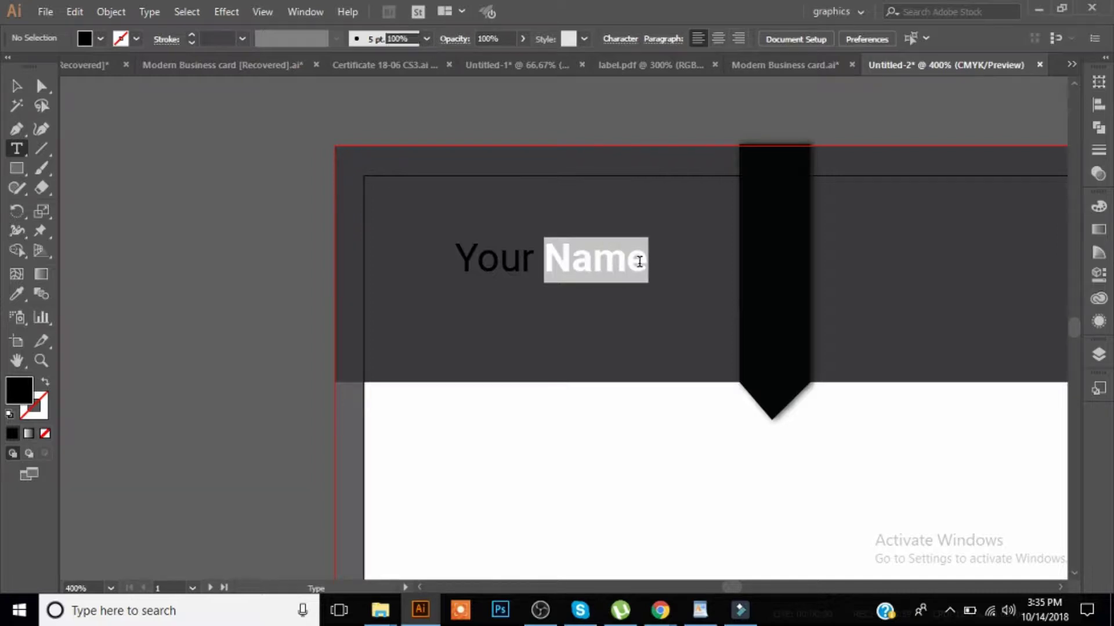
left_click(103, 37)
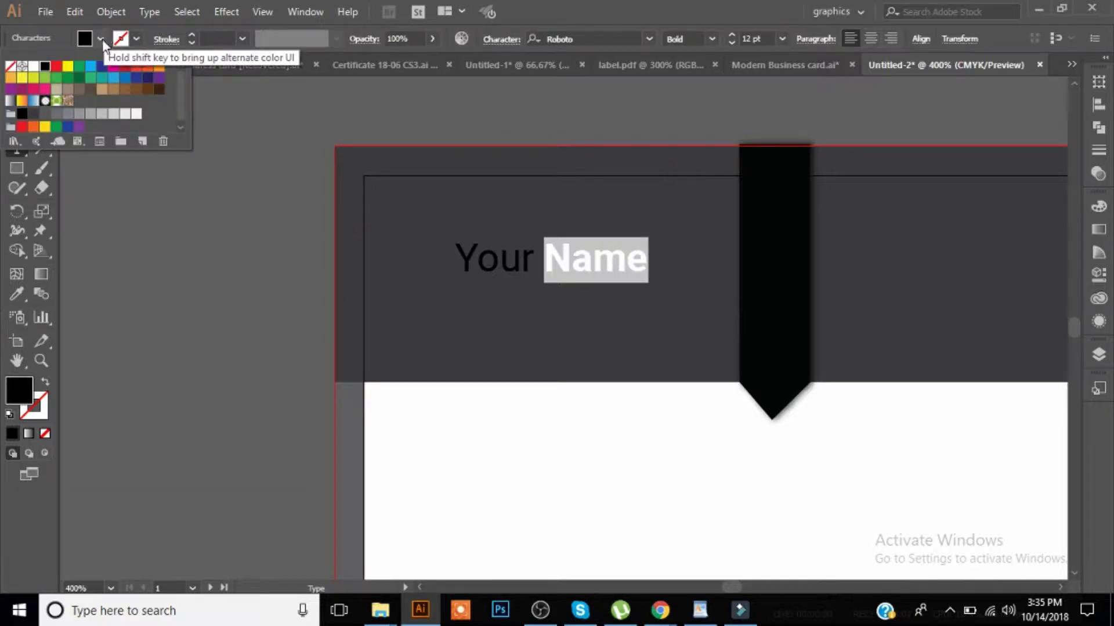
left_click(160, 71)
left_click(490, 261)
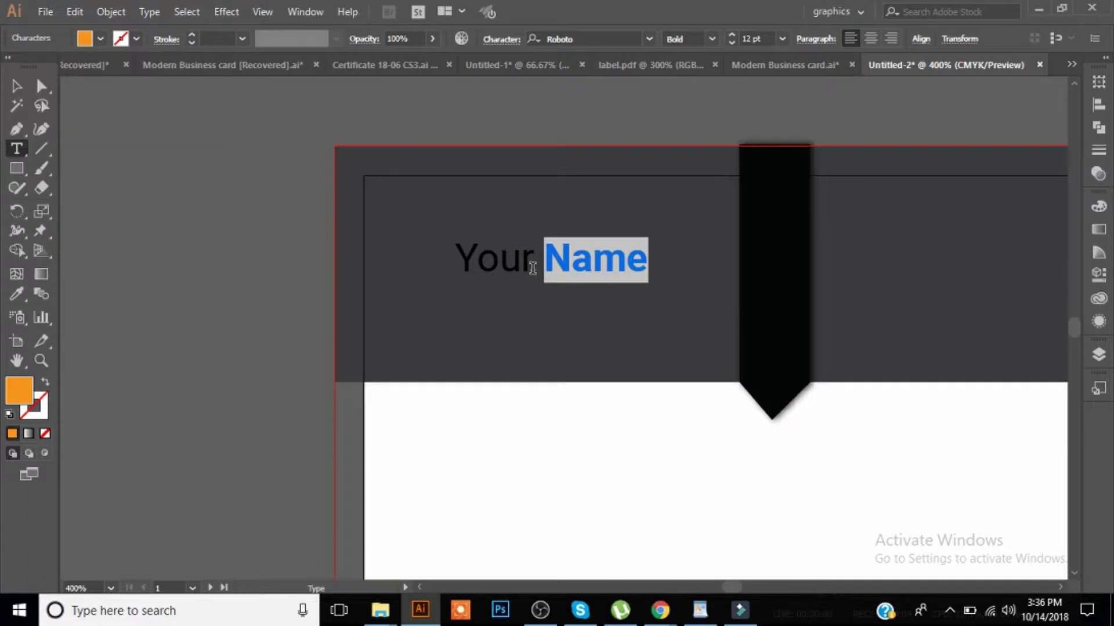
left_click_drag(535, 260, 455, 258)
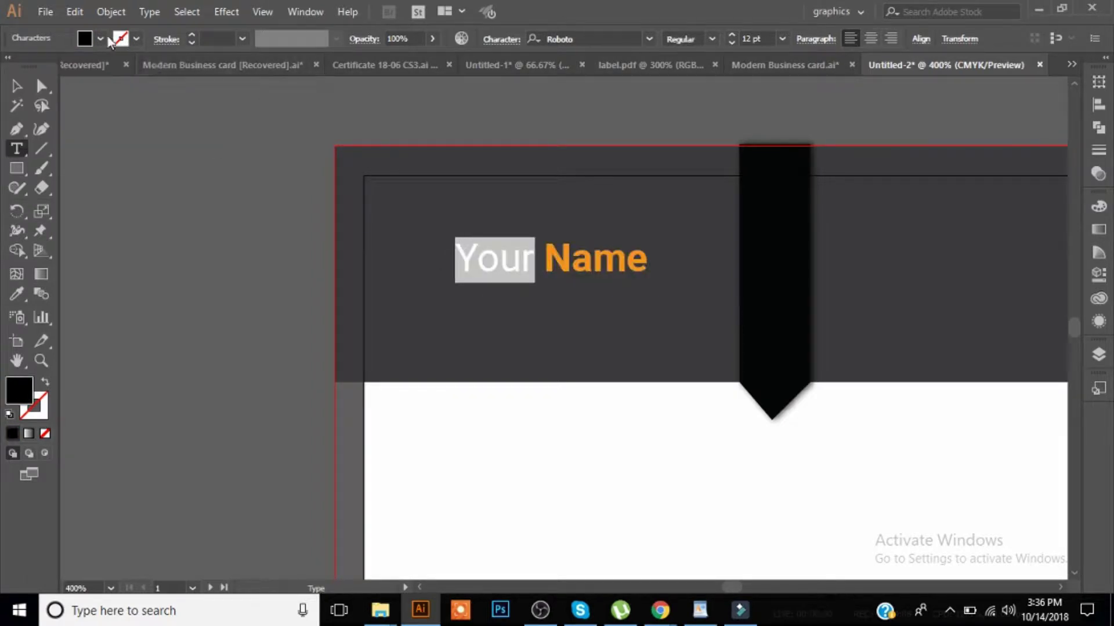
left_click(100, 39)
left_click(33, 66)
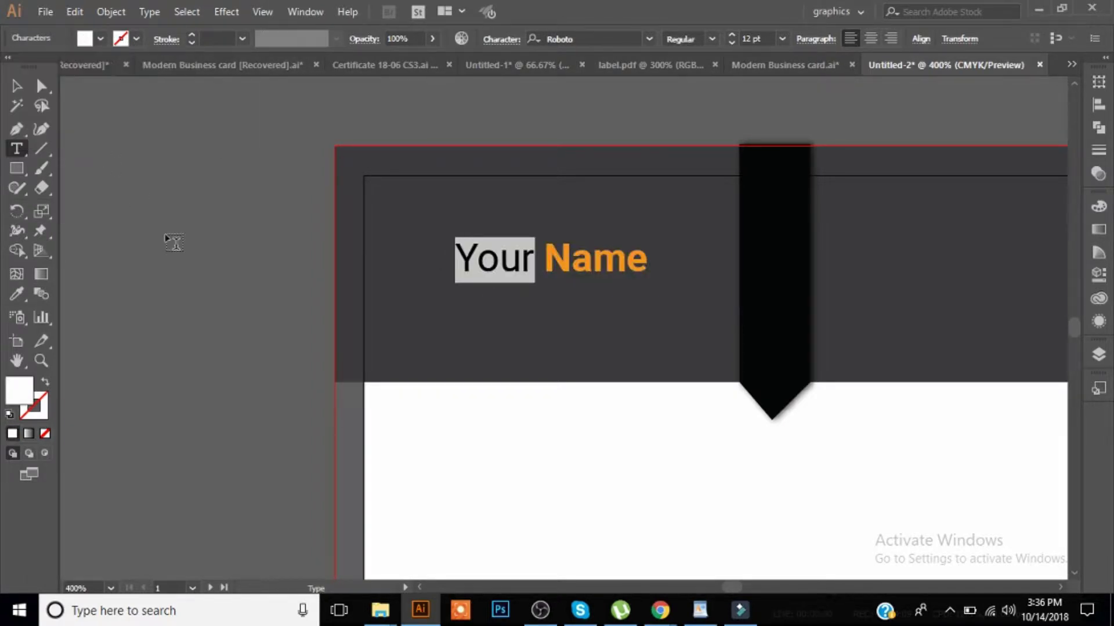
- Nudge the name text slightly up and left on the band
key("Escape")
left_click(166, 255)
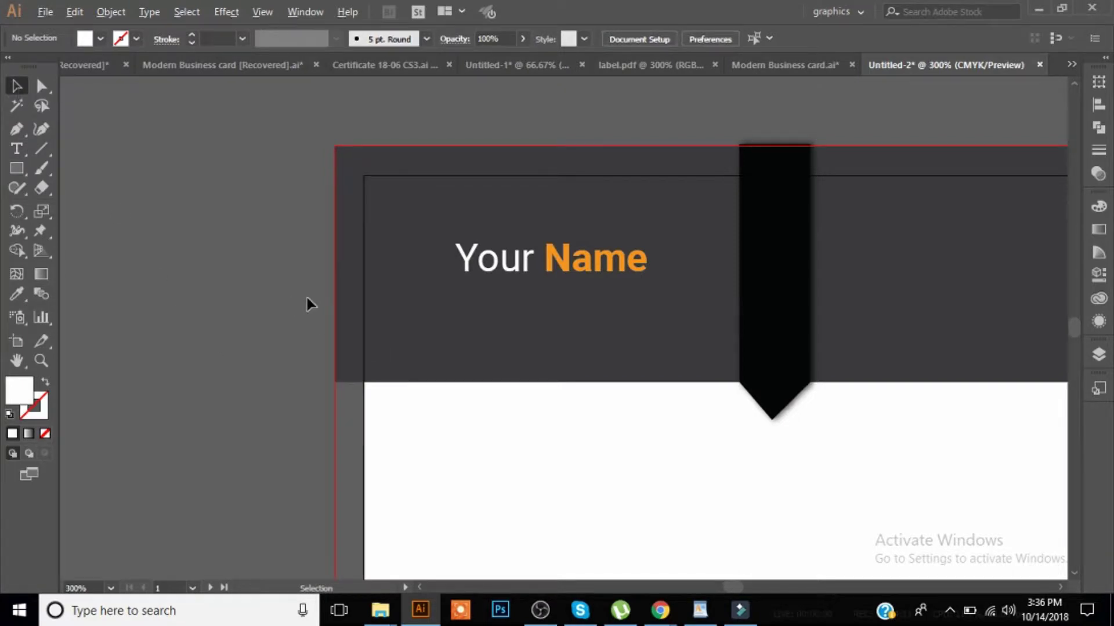
scroll(442, 293, "down", 5)
scroll(450, 280, "up", 6)
mouse_move(450, 273)
left_mouse_down()
mouse_move(443, 261)
mouse_move(499, 254)
left_mouse_up()
- Add a 'Your Desigation' text line and move it just under the name
left_click(430, 409)
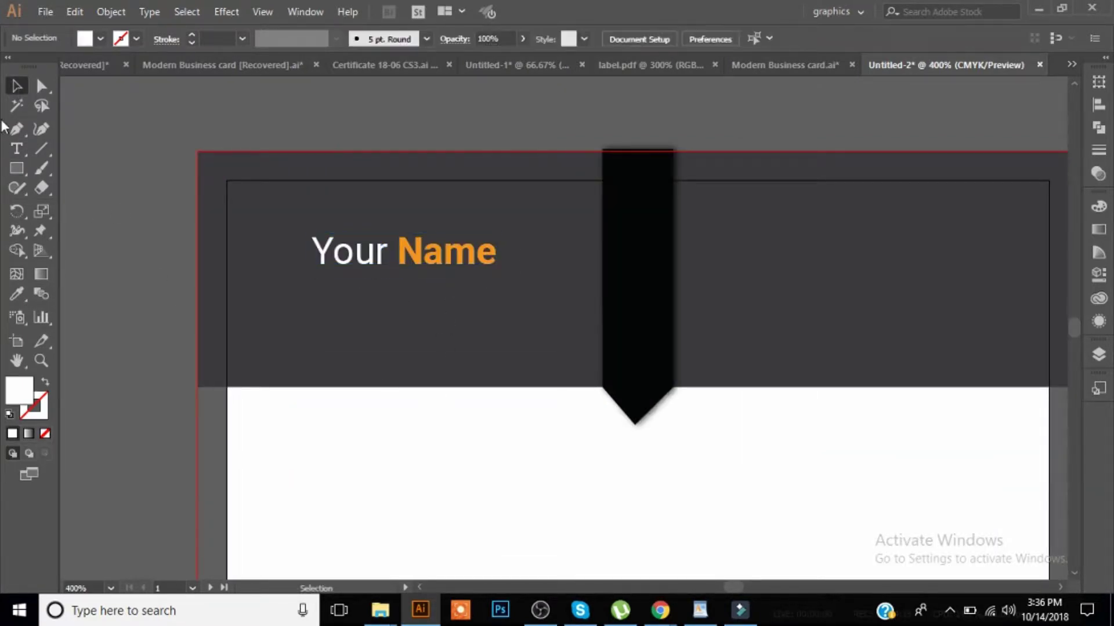
left_click(18, 150)
left_click(316, 340)
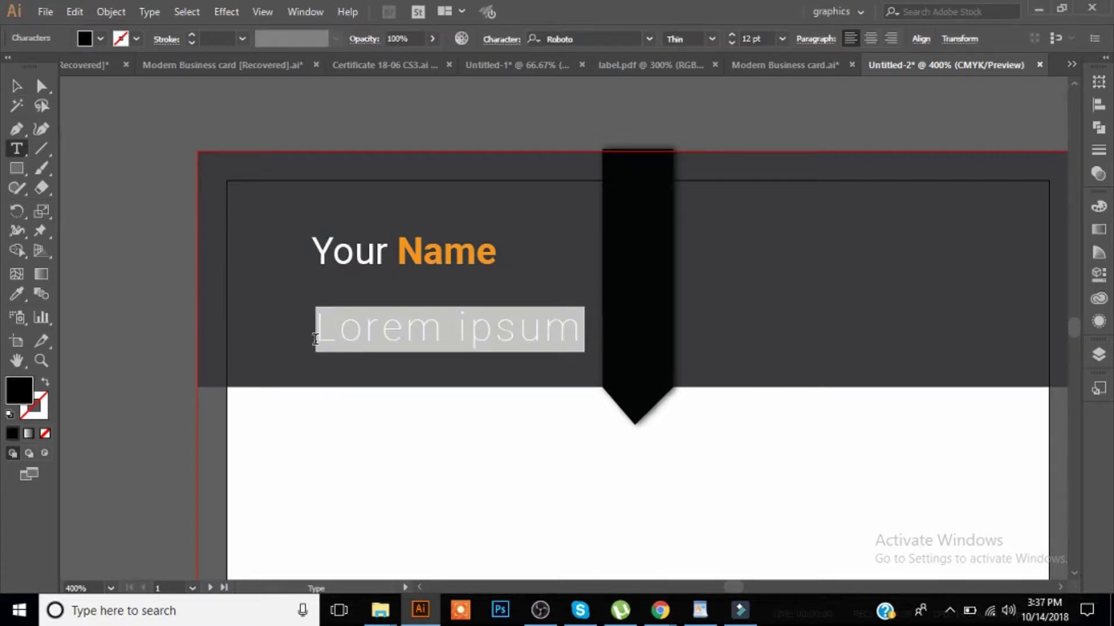
type("Your D")
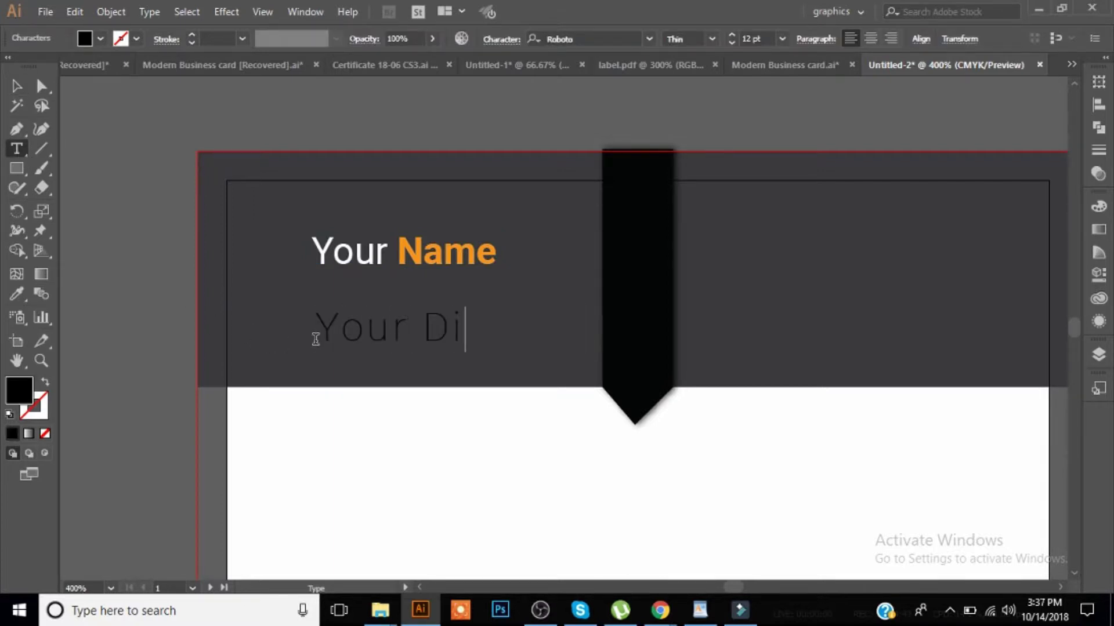
type("esigation")
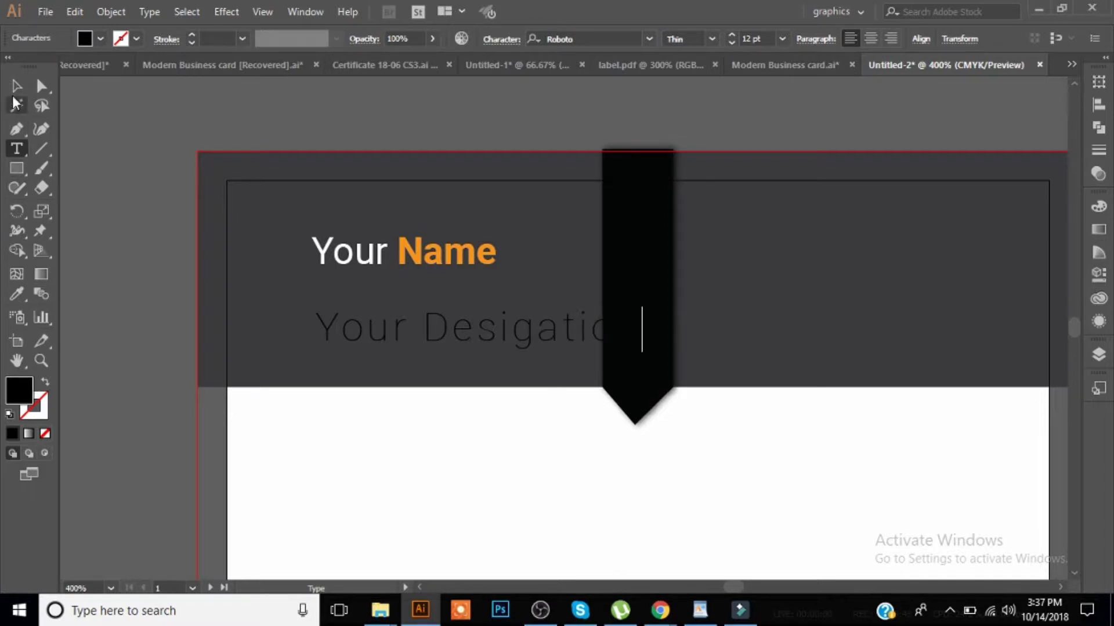
left_click(16, 86)
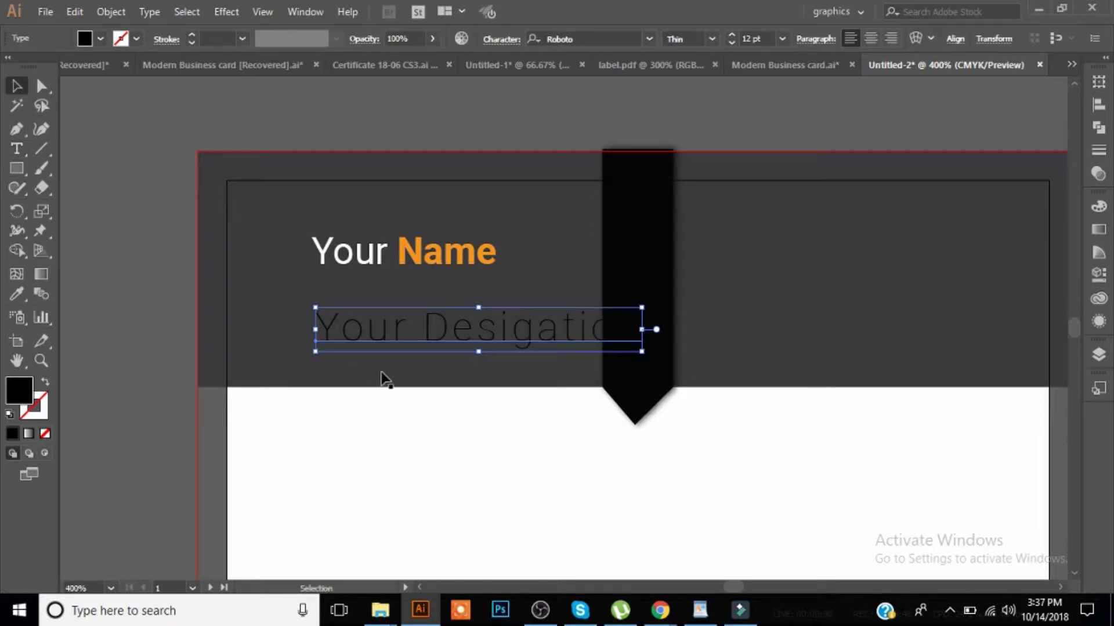
left_click_drag(393, 336, 387, 309)
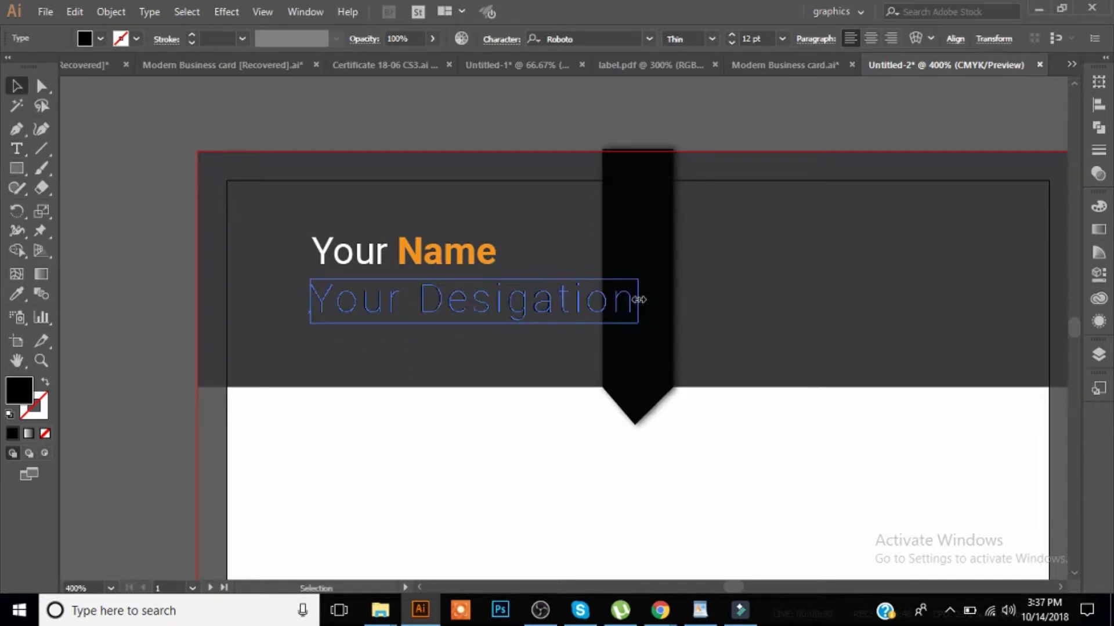
- Copy the name's white style onto the designation, shrink it by half, and make it Thin
left_click(17, 294)
left_click(323, 249)
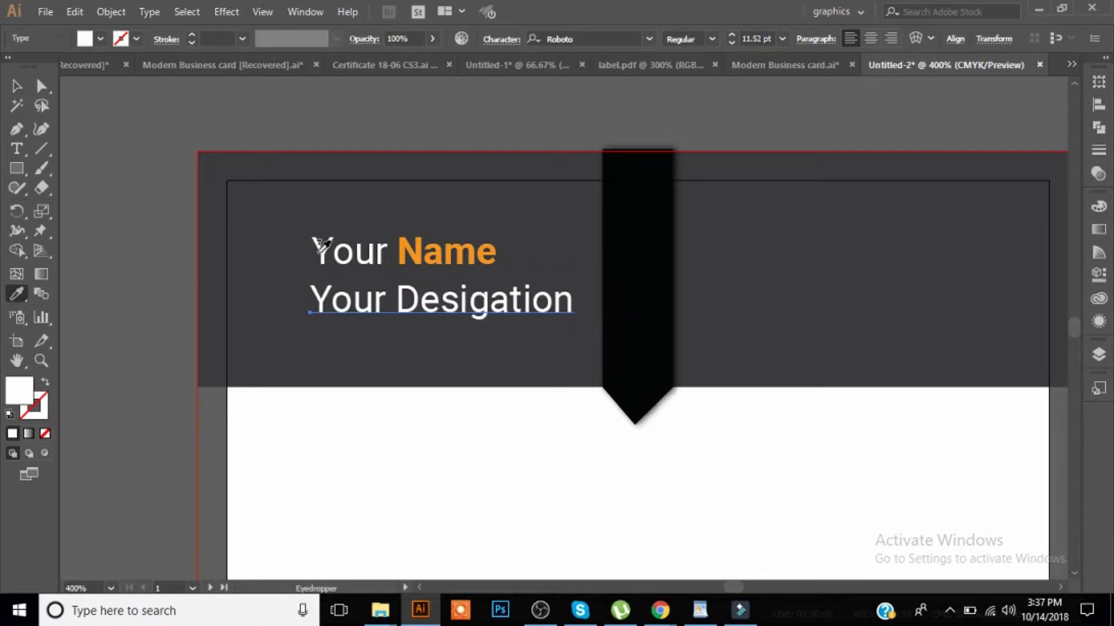
key("v")
mouse_move(576, 302)
left_mouse_down()
mouse_move(424, 314)
mouse_move(431, 299)
left_mouse_up()
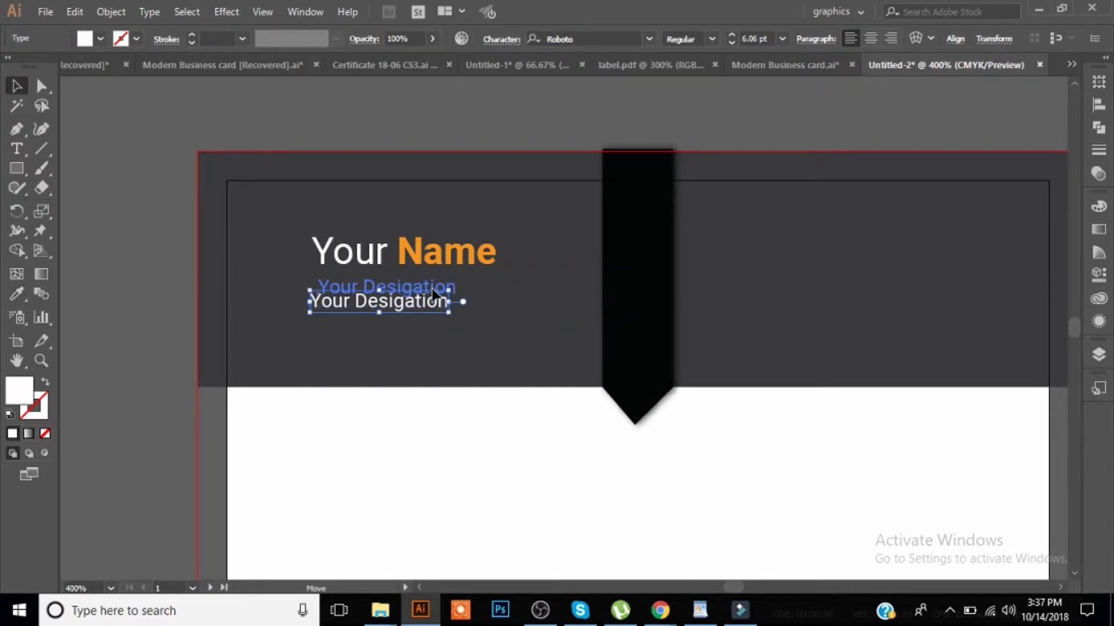
left_click(709, 41)
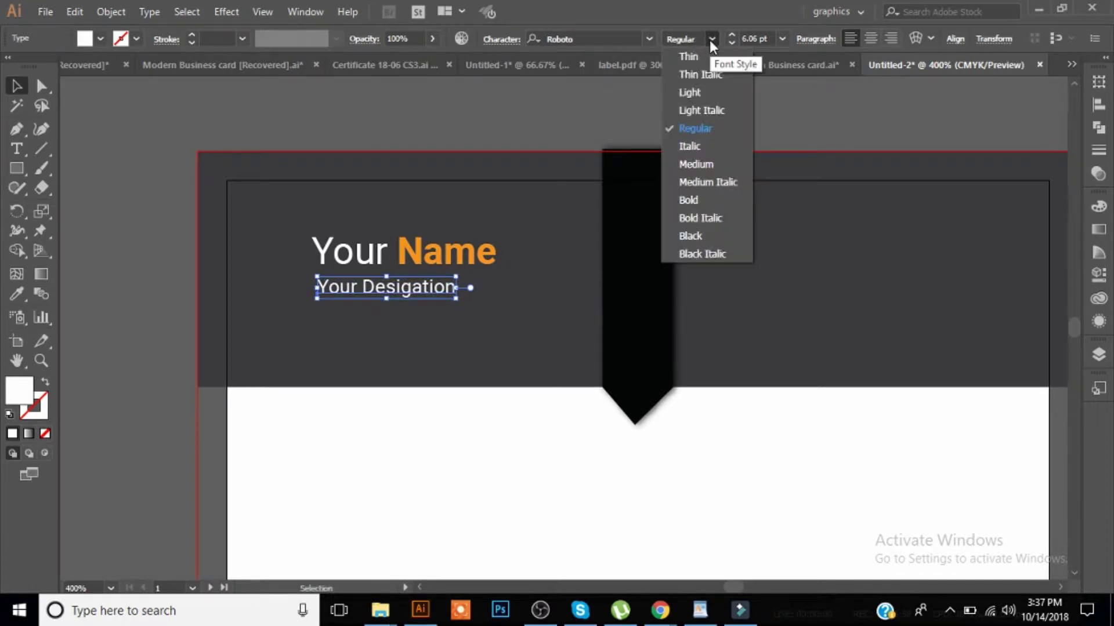
left_click(707, 54)
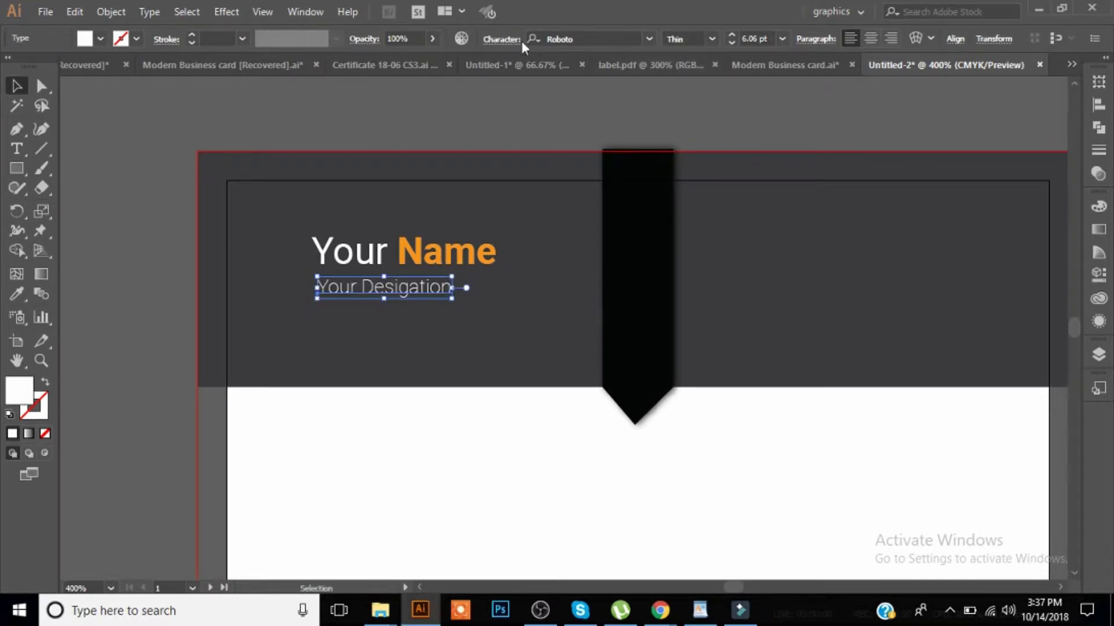
- Raise the designation's tracking to 150 in the Character panel
left_click(501, 39)
left_click(487, 135)
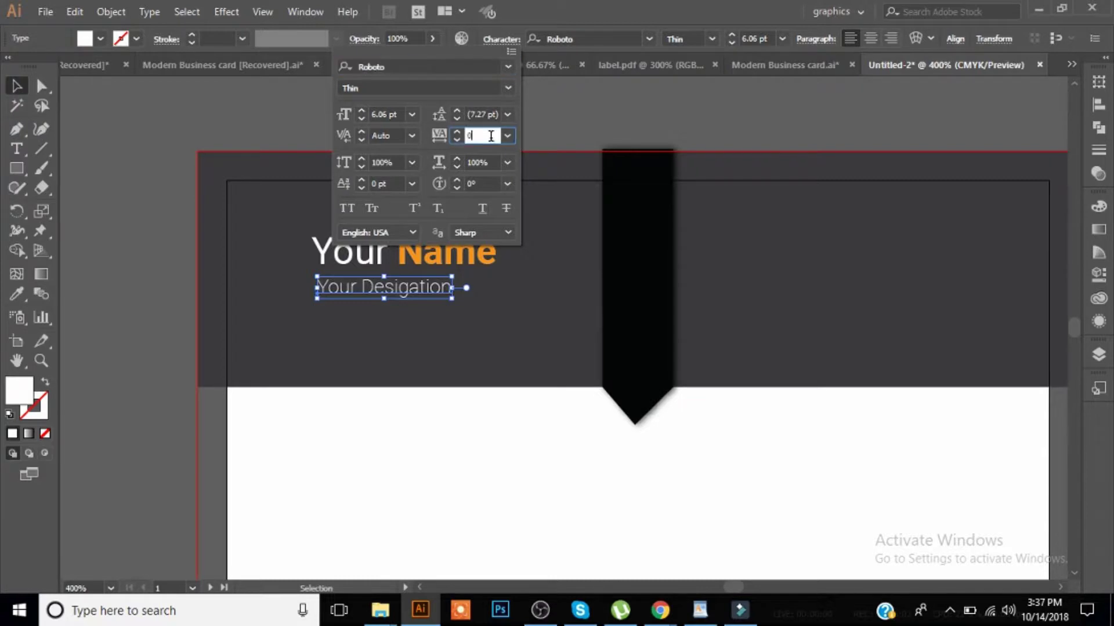
scroll(490, 135, "up", 15)
scroll(493, 136, "up", 15)
scroll(496, 136, "up", 18)
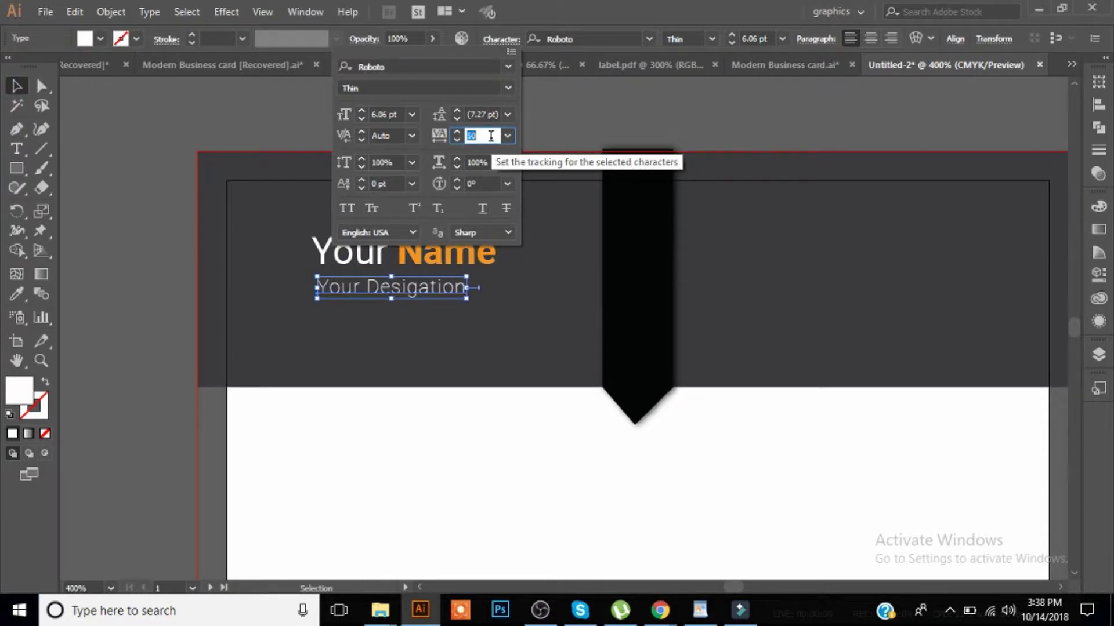
scroll(503, 138, "up", 18)
scroll(503, 138, "up", 16)
scroll(502, 138, "up", 16)
scroll(502, 137, "up", 17)
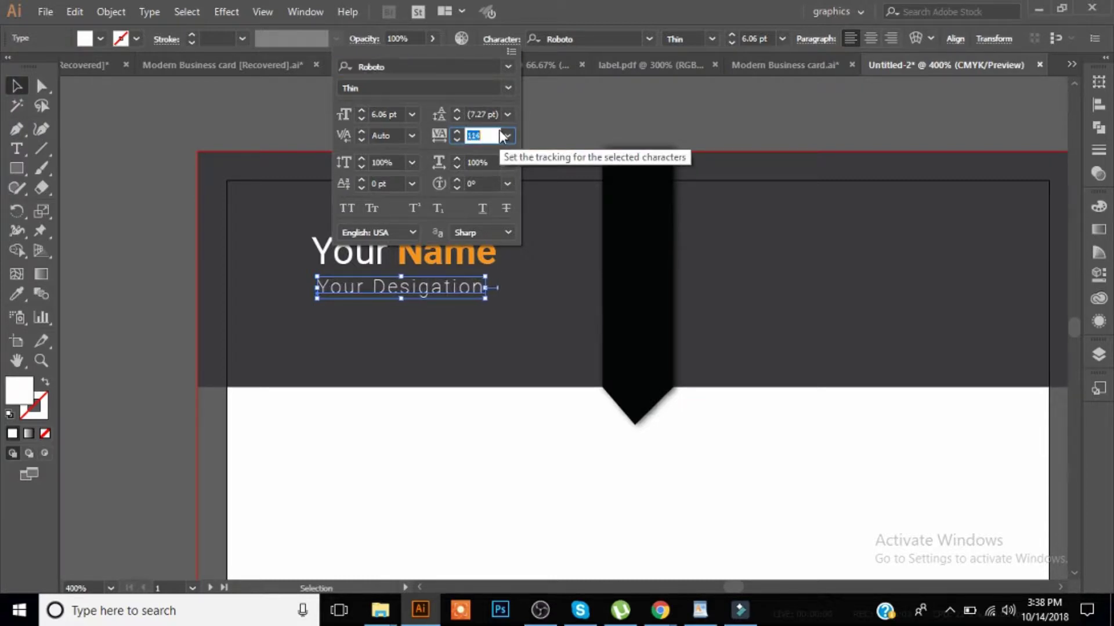
scroll(503, 137, "up", 16)
scroll(503, 137, "up", 15)
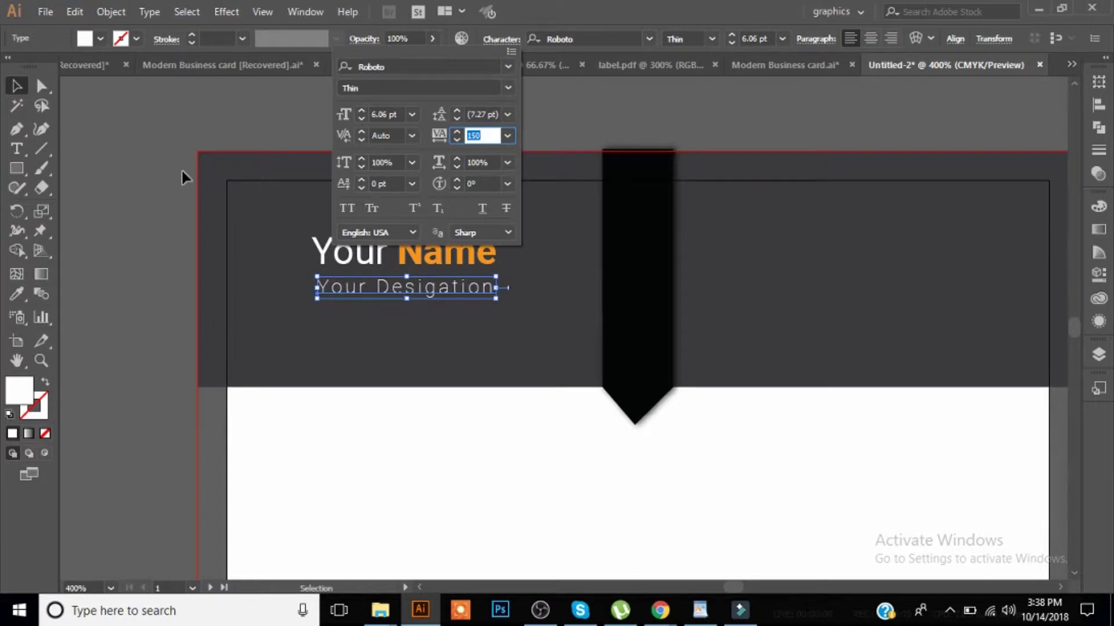
left_click(17, 167)
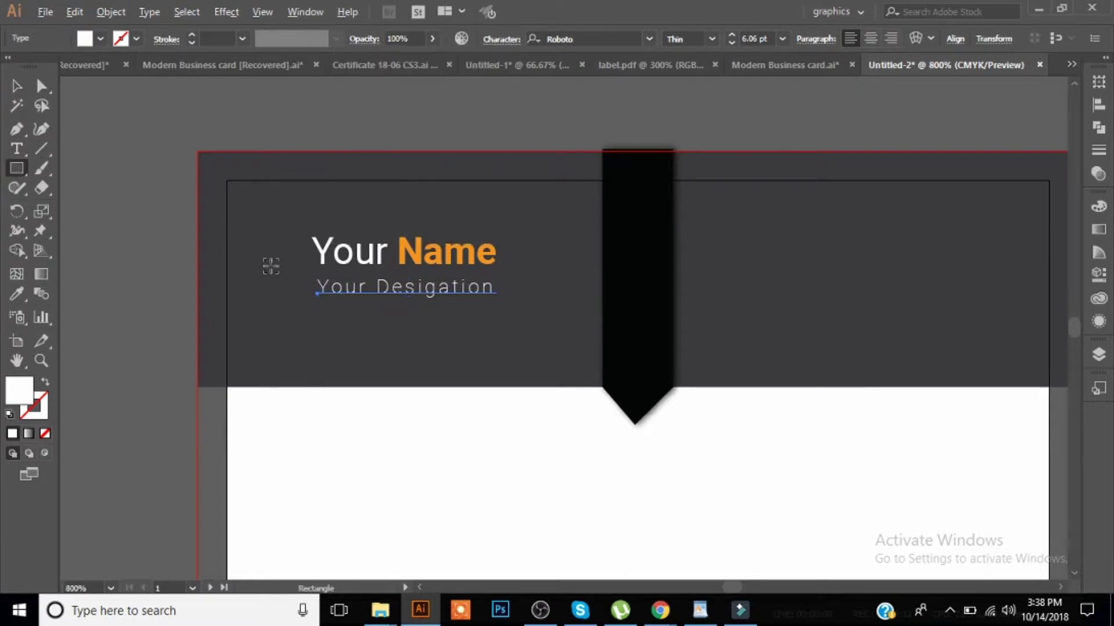
- Draw a narrow white vertical bar left of the name and designation lines
scroll(271, 267, "up", 2)
left_click_drag(348, 166, 353, 332)
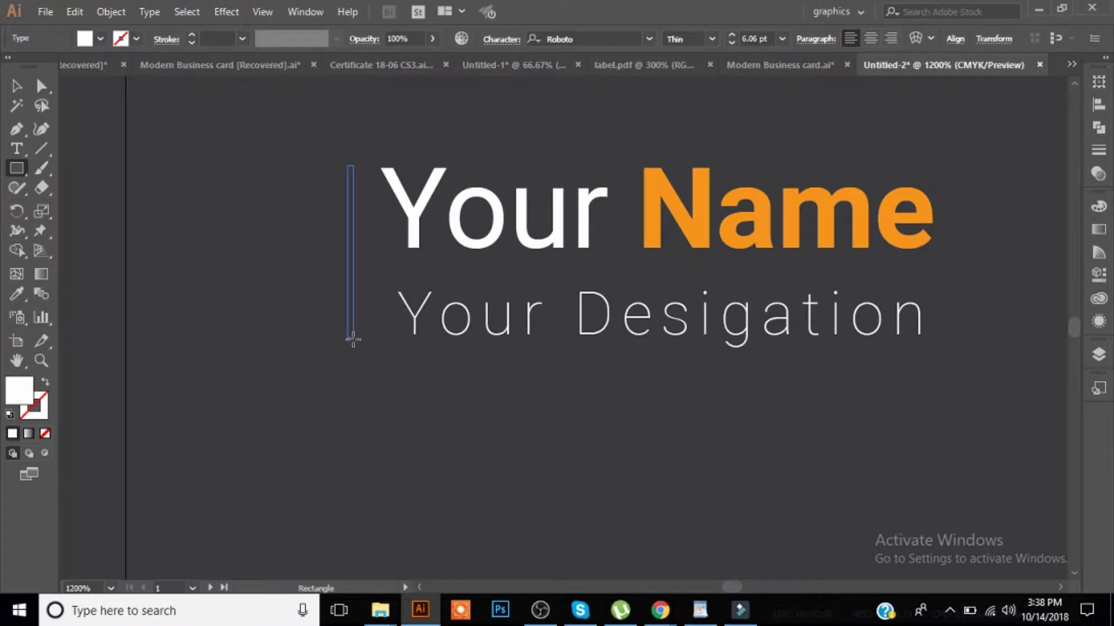
left_click_drag(353, 338, 352, 338)
left_click(16, 86)
left_click(246, 283)
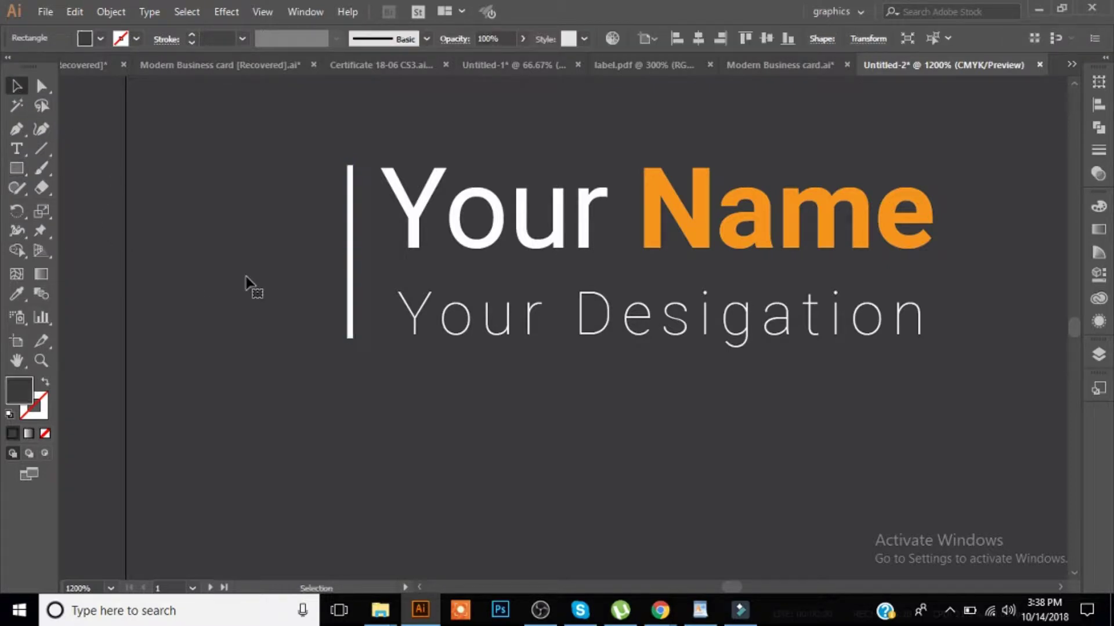
scroll(249, 281, "down", 2)
scroll(249, 280, "down", 3)
scroll(286, 388, "down", 1)
scroll(286, 388, "down", 1)
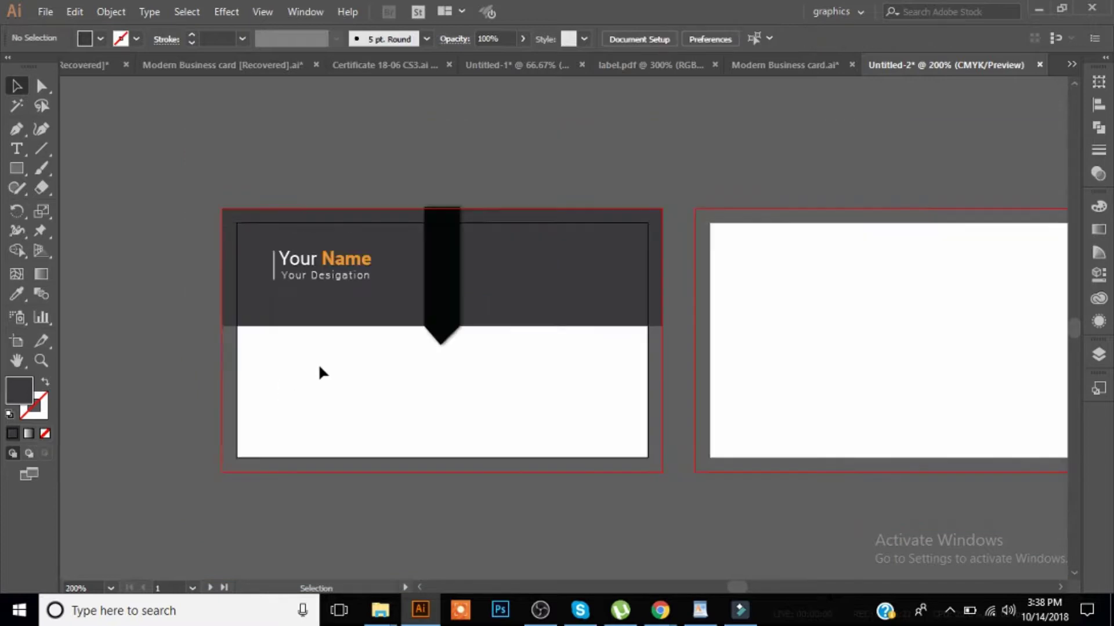
scroll(631, 288, "up", 1)
- Draw a circle at the card's top right and fill it with the name's orange
left_click(16, 168)
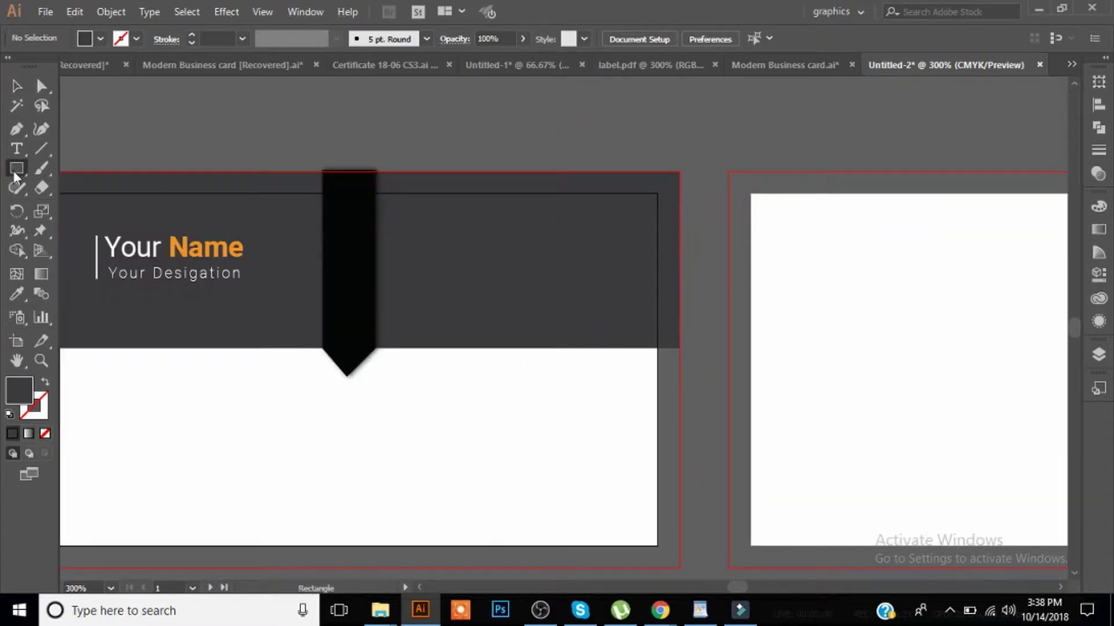
left_click(87, 203)
left_click_drag(507, 226, 589, 309)
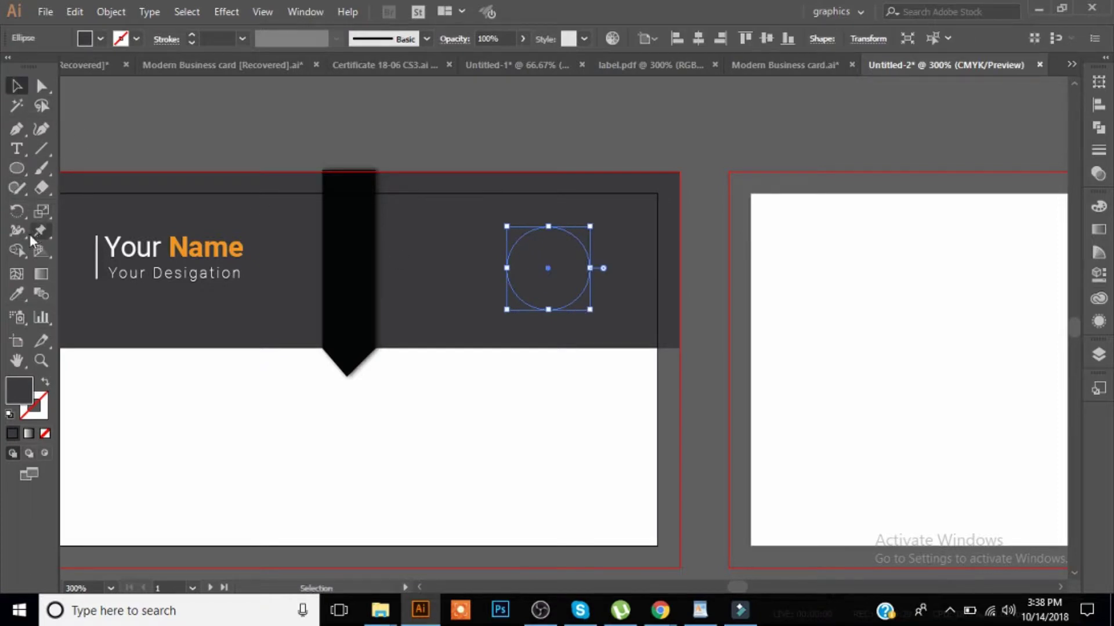
left_click(16, 294)
left_click(186, 247)
left_click(16, 85)
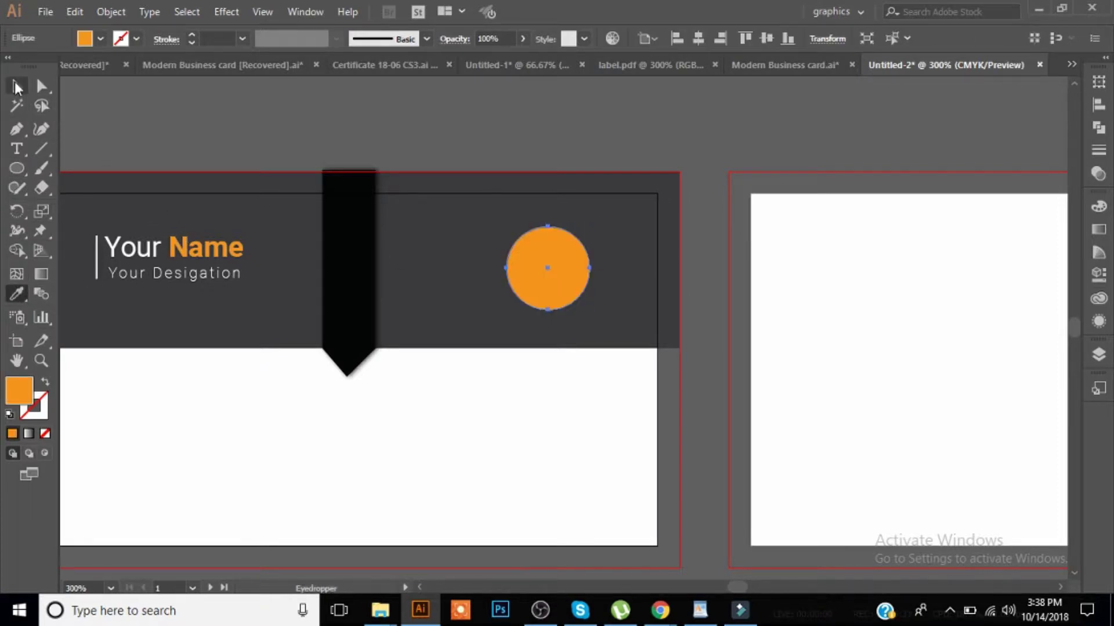
left_click(167, 155)
left_click(571, 276)
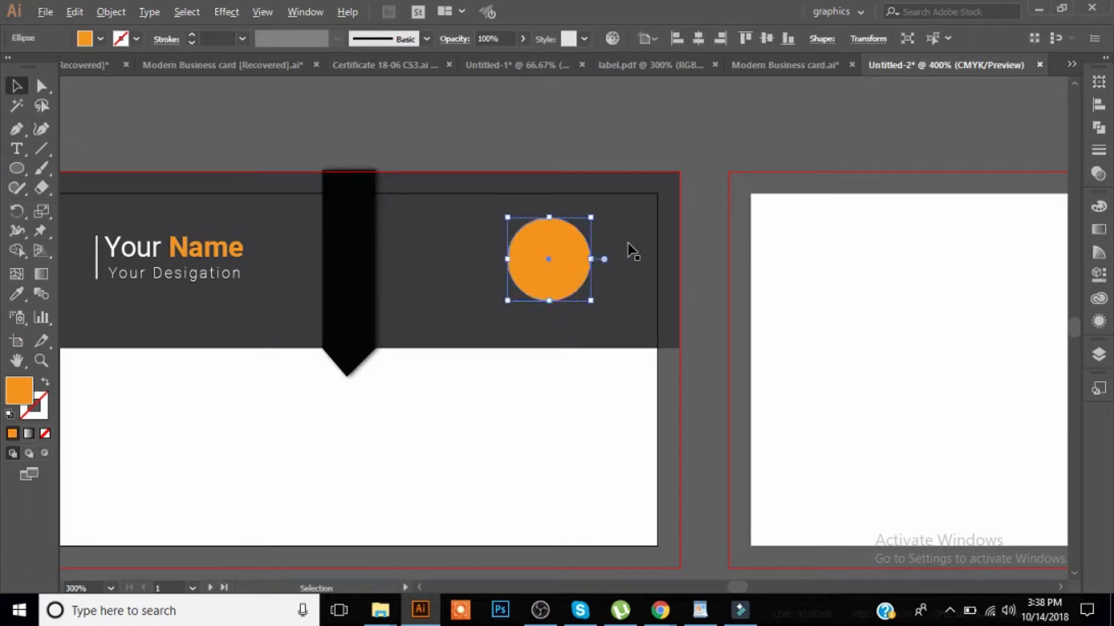
scroll(626, 249, "up", 1)
scroll(621, 256, "up", 1)
- Type an N, enlarge and centre it in the circle, and convert it to outlines
left_click(16, 148)
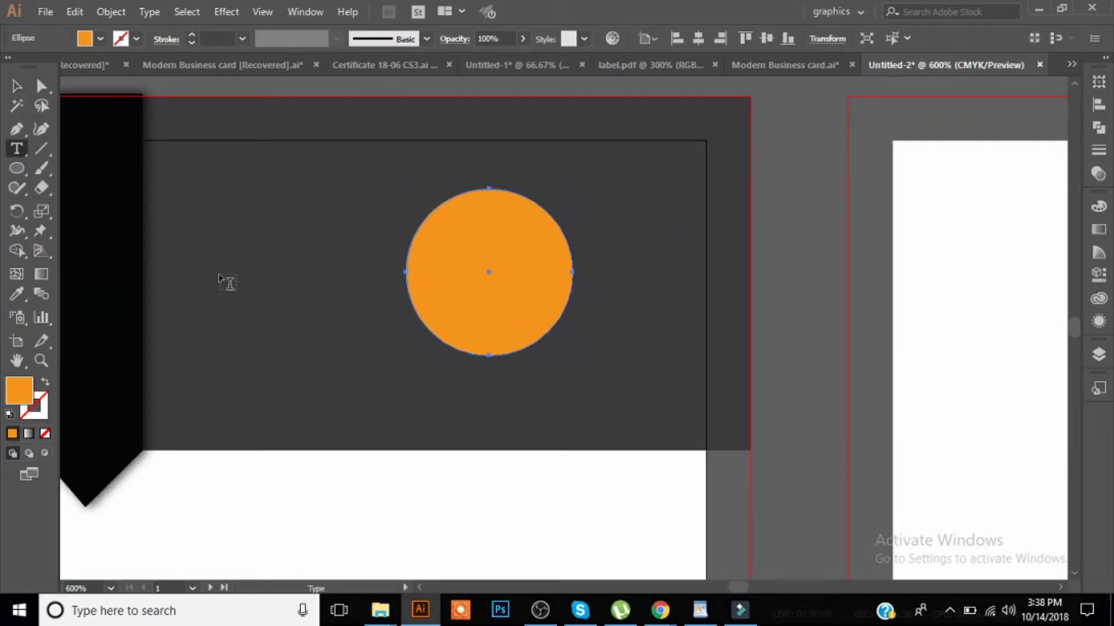
left_click(259, 276)
type("N")
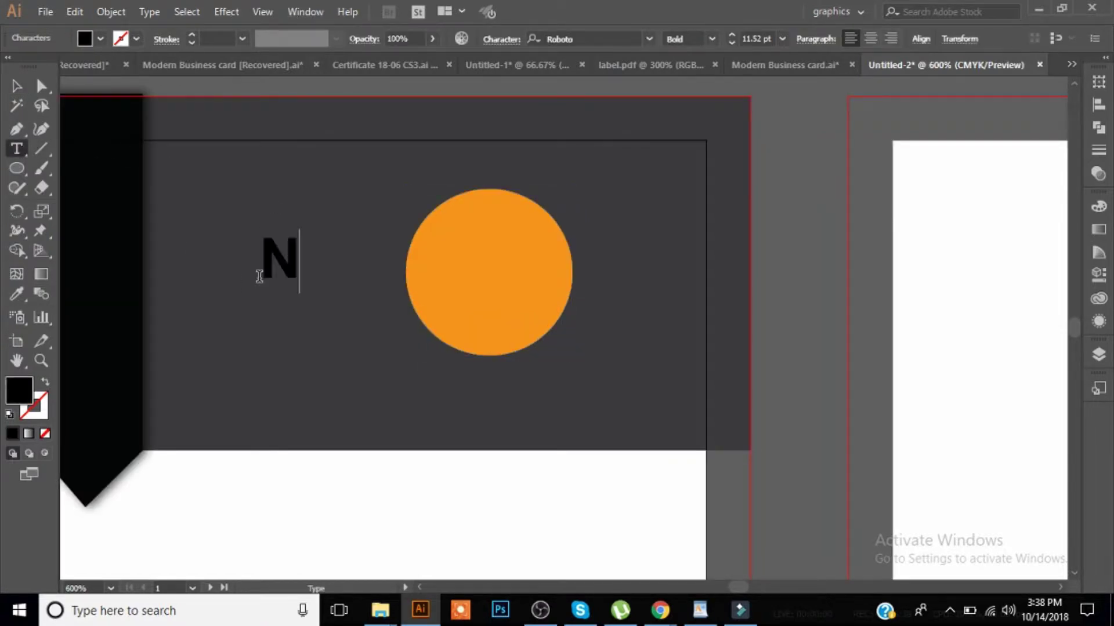
left_click(16, 85)
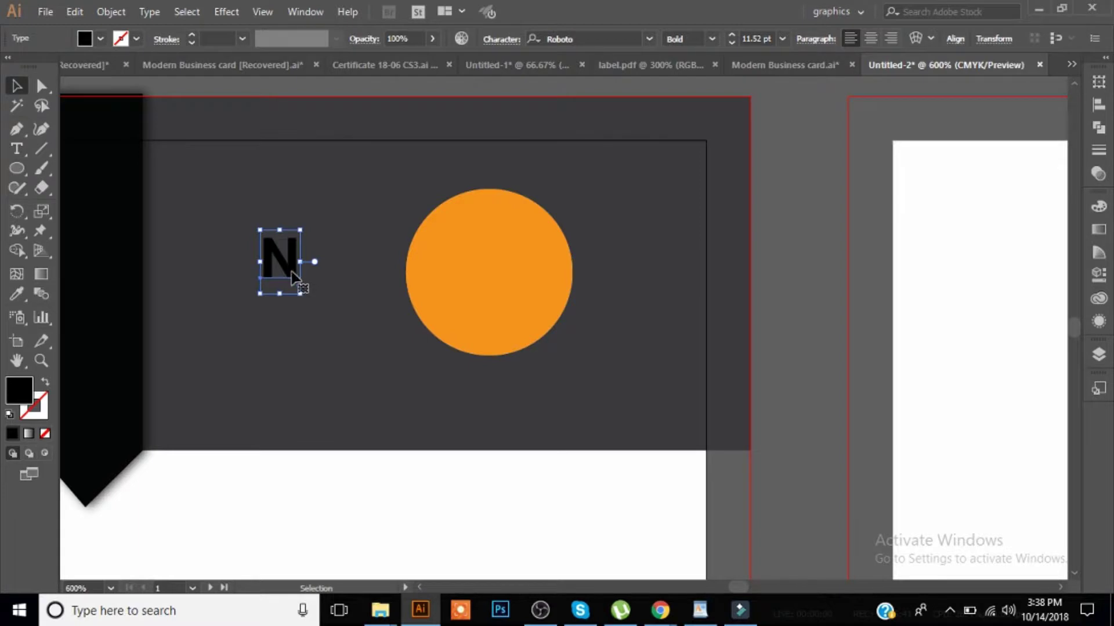
left_click_drag(476, 285, 521, 366)
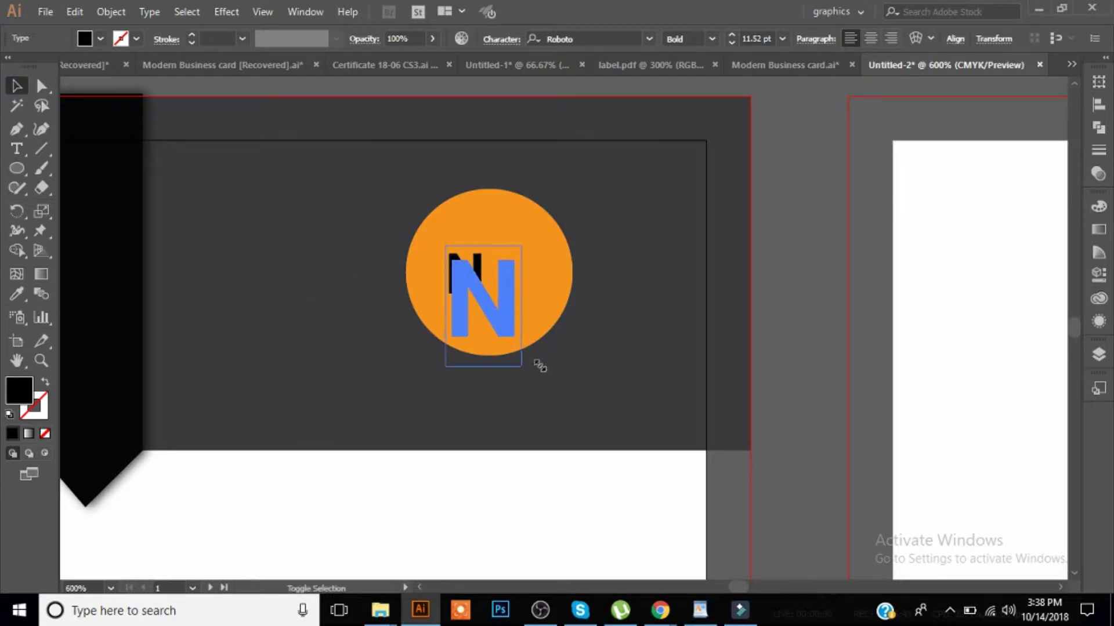
left_click_drag(504, 307, 513, 283)
right_click(508, 281)
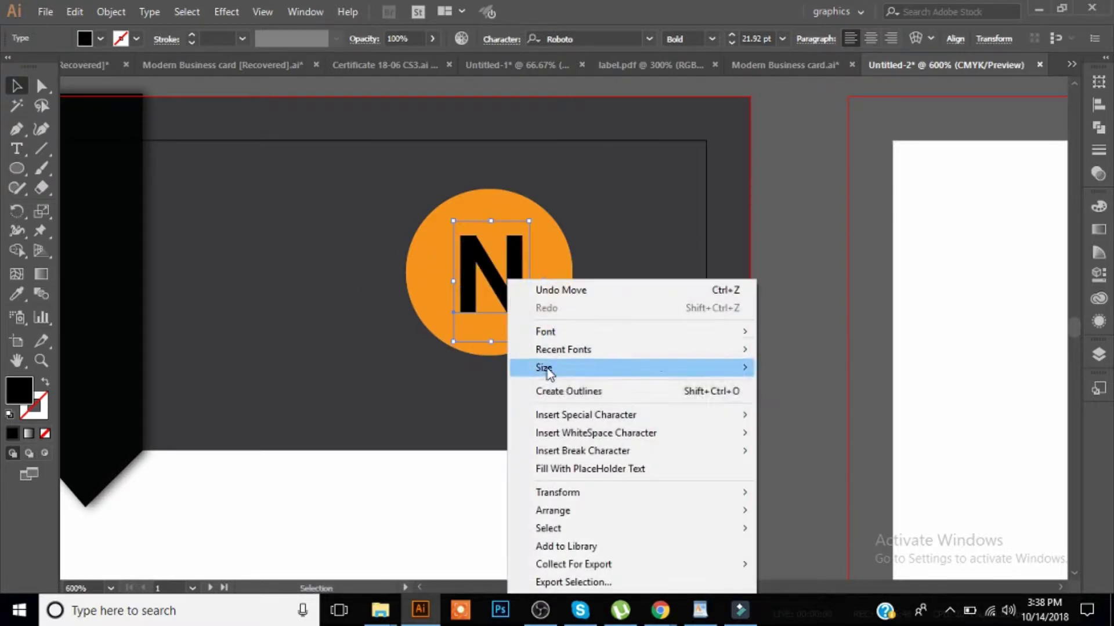
left_click(552, 391)
left_click(468, 467)
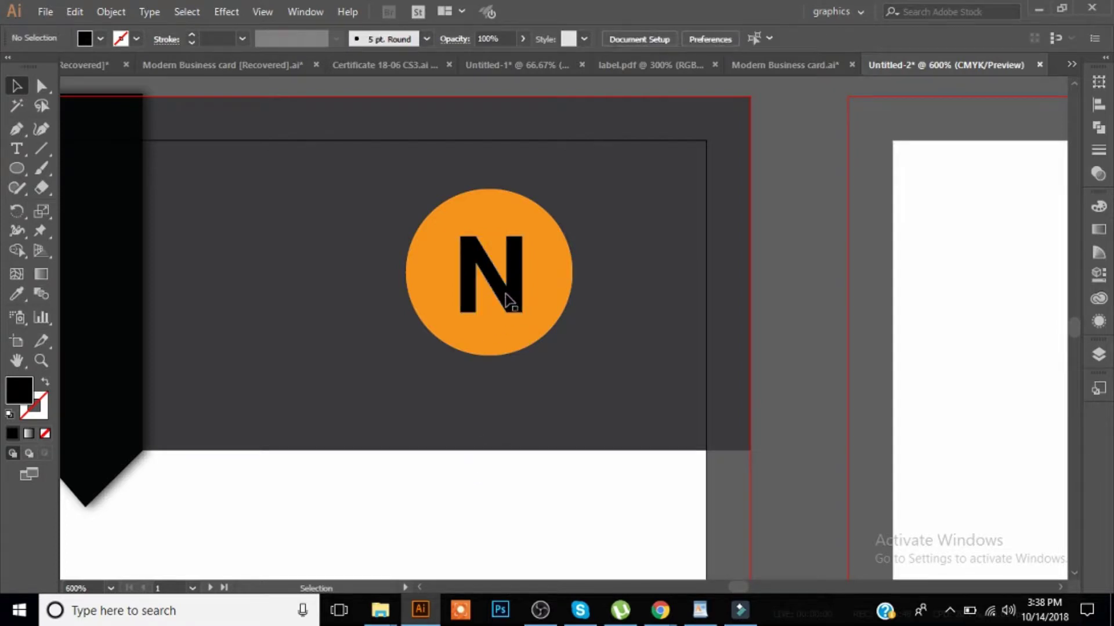
scroll(513, 258, "up", 2)
- Draw a vertical cutting line through the N and split it with Pathfinder Divide
left_click(26, 130)
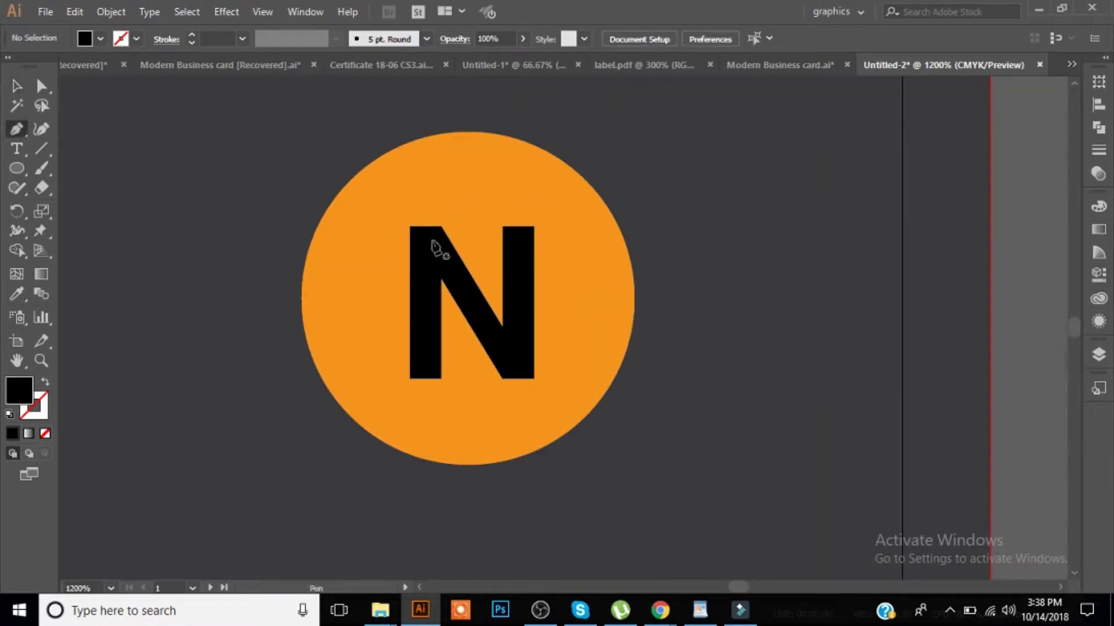
left_click(470, 236)
left_click(469, 353)
left_click(16, 86)
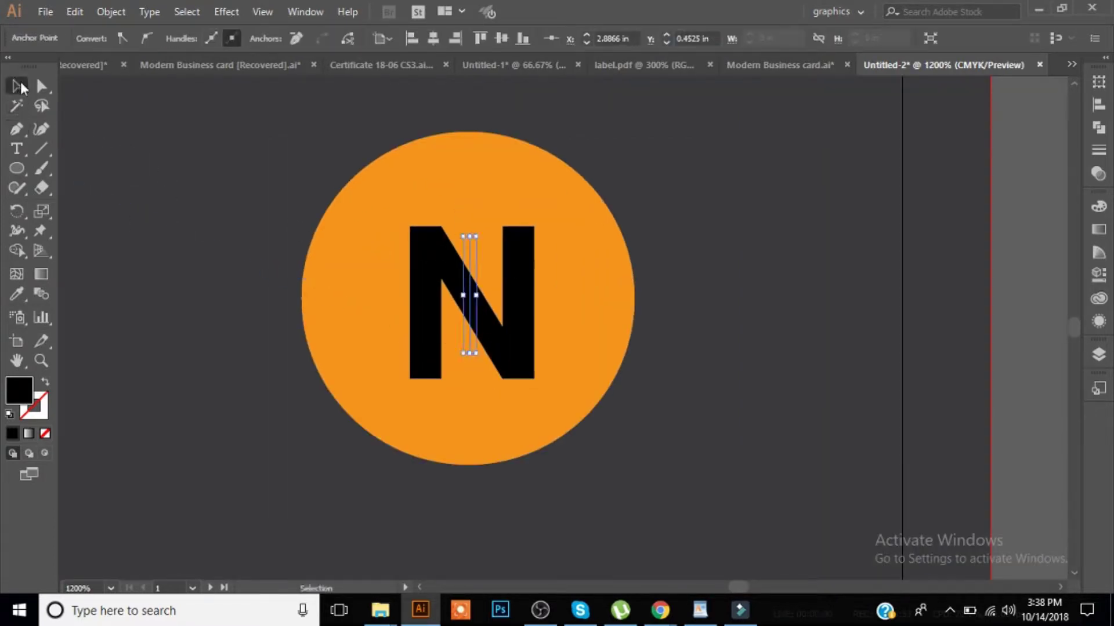
left_click(513, 361, "shift")
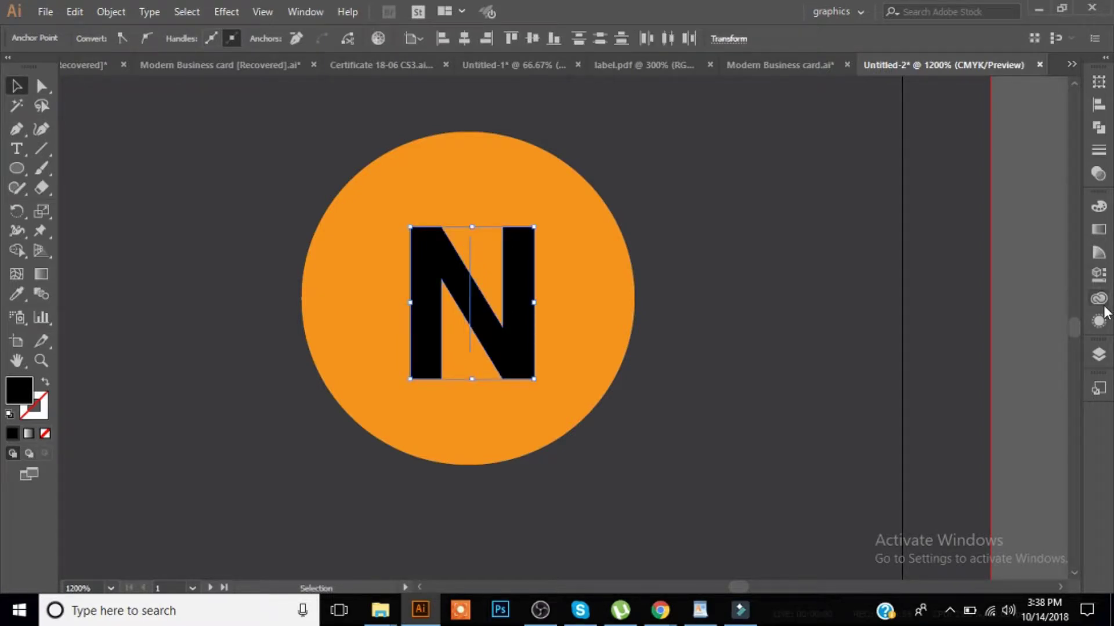
left_click(1099, 151)
left_click(911, 156)
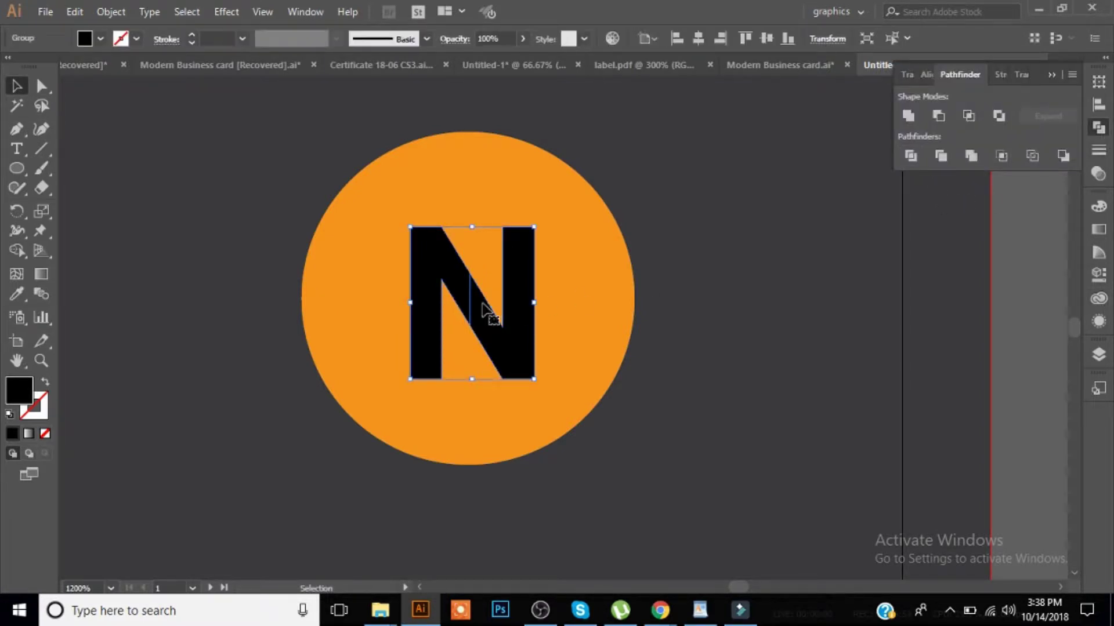
- Ungroup the split N, offset its right piece down-right, and fill that piece white
right_click(487, 315)
left_click(528, 445)
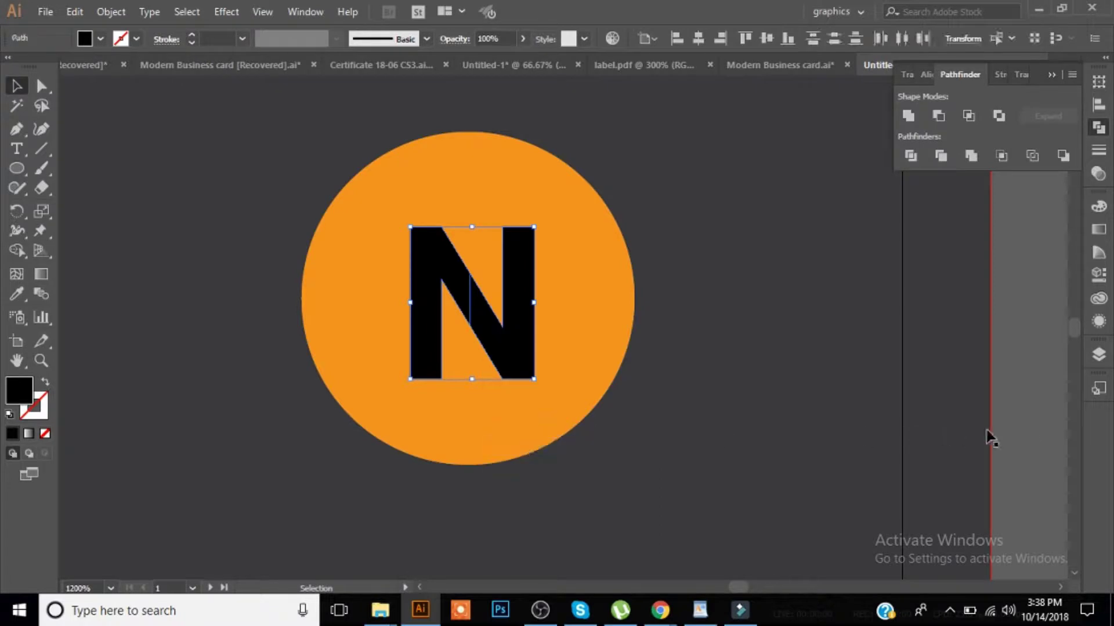
left_click(613, 420)
left_click(528, 366)
left_click_drag(517, 356, 526, 369)
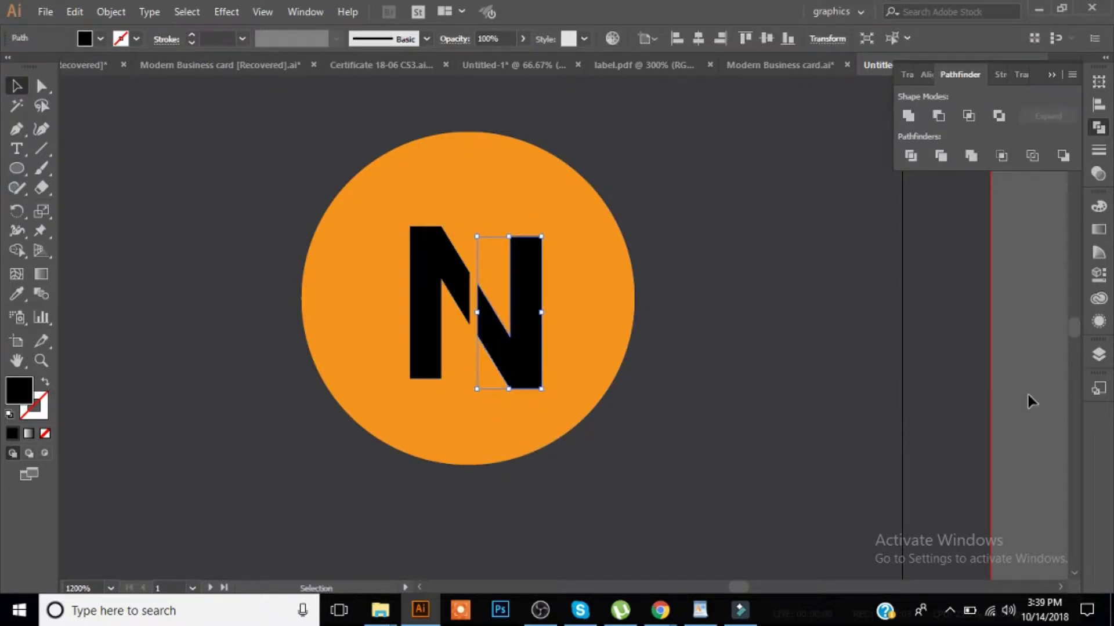
scroll(782, 404, "down", 2)
scroll(628, 289, "down", 1)
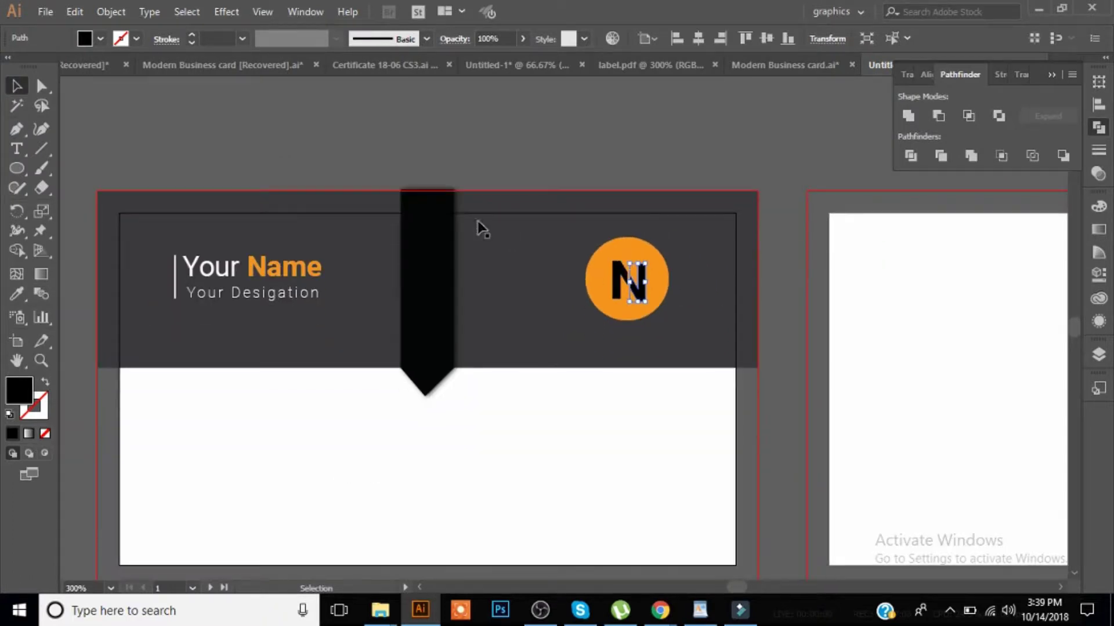
left_click(100, 39)
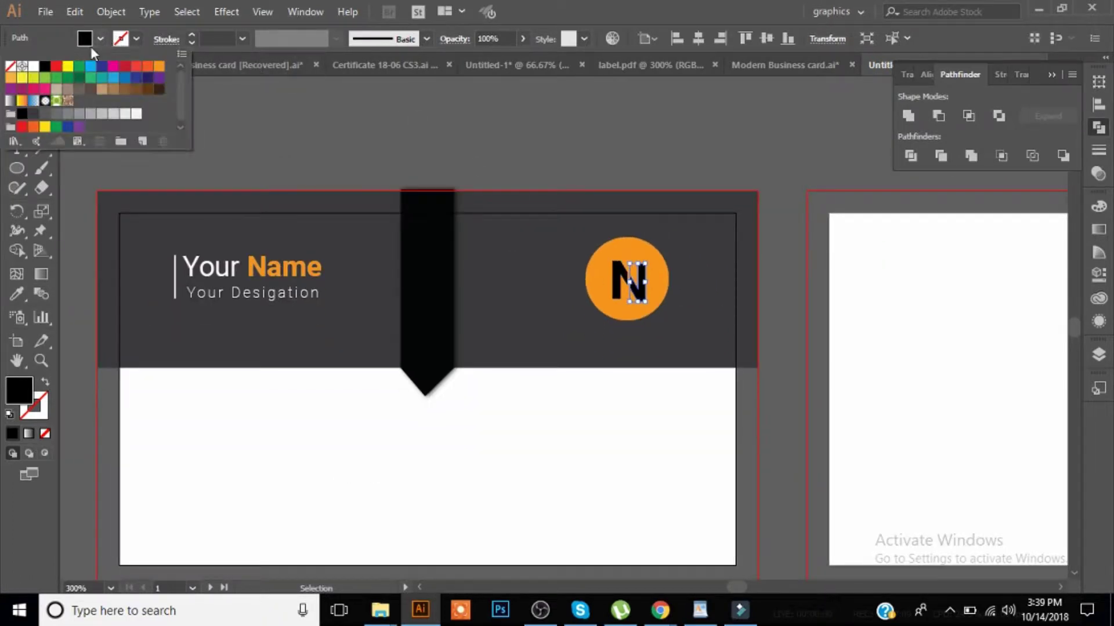
left_click(36, 69)
left_click(333, 117)
scroll(583, 148, "down", 1)
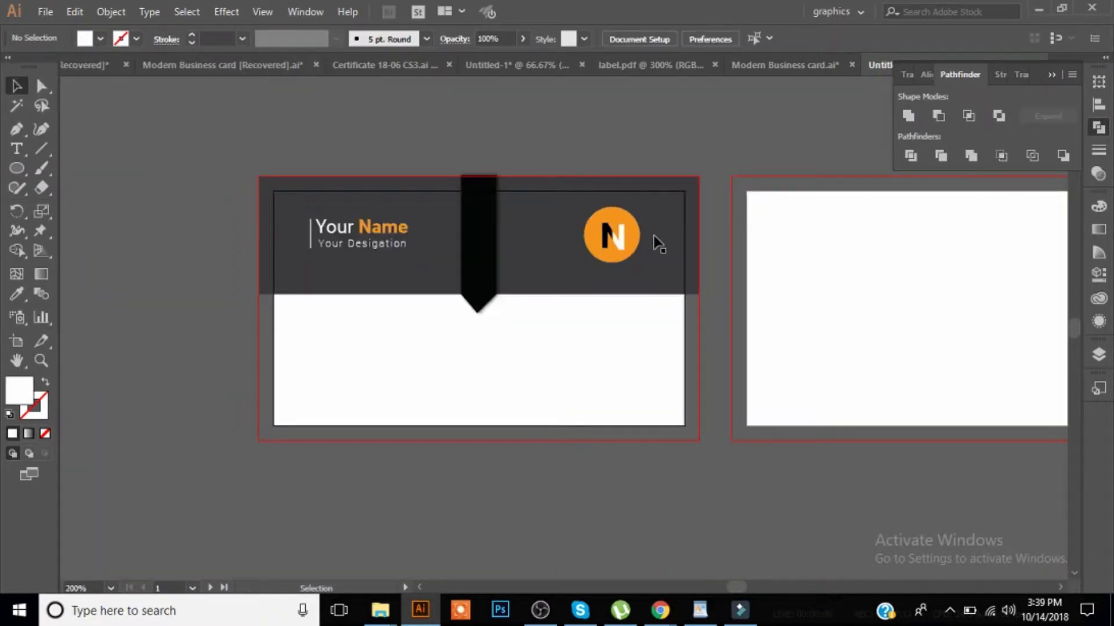
scroll(658, 244, "up", 1)
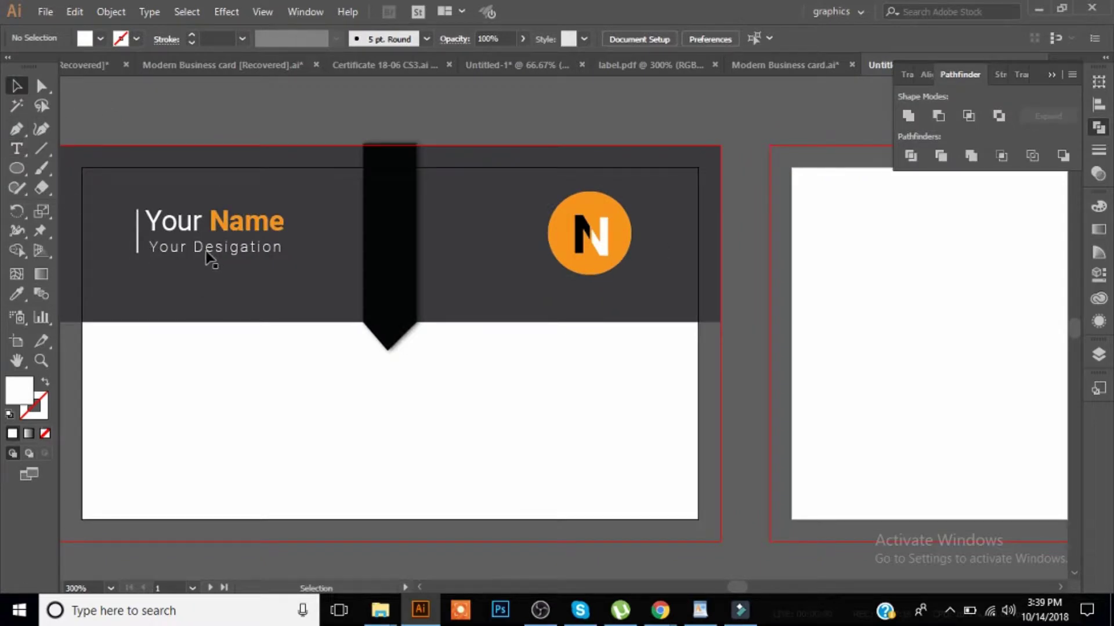
- Type the caption 'Your Logo' on the card
left_click(16, 149)
left_click(533, 440)
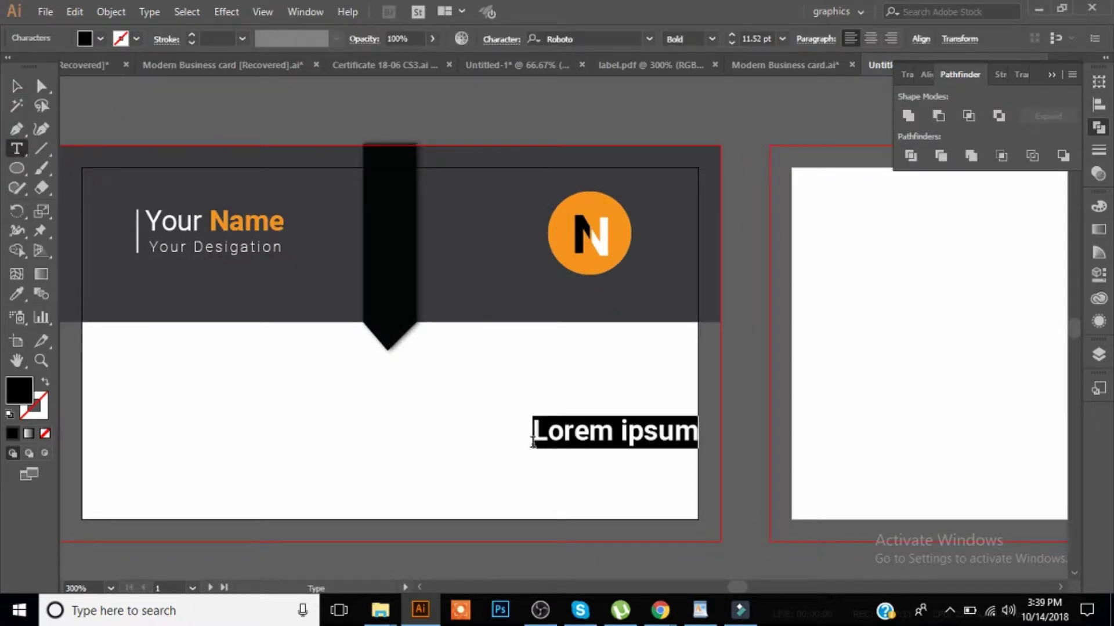
type("y")
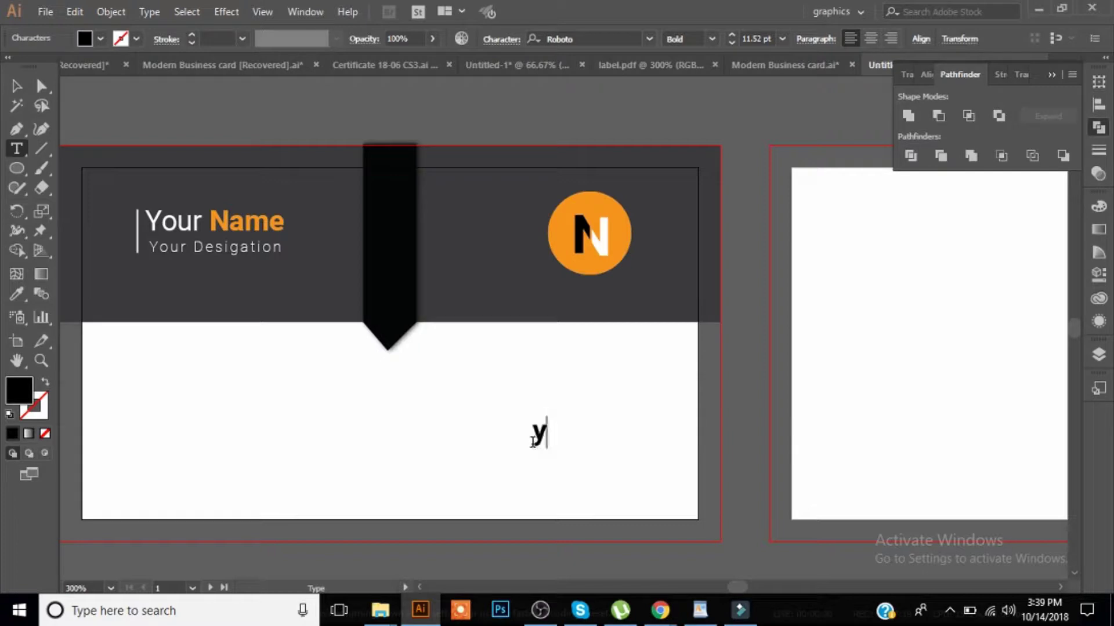
key("BackSpace")
type("Your")
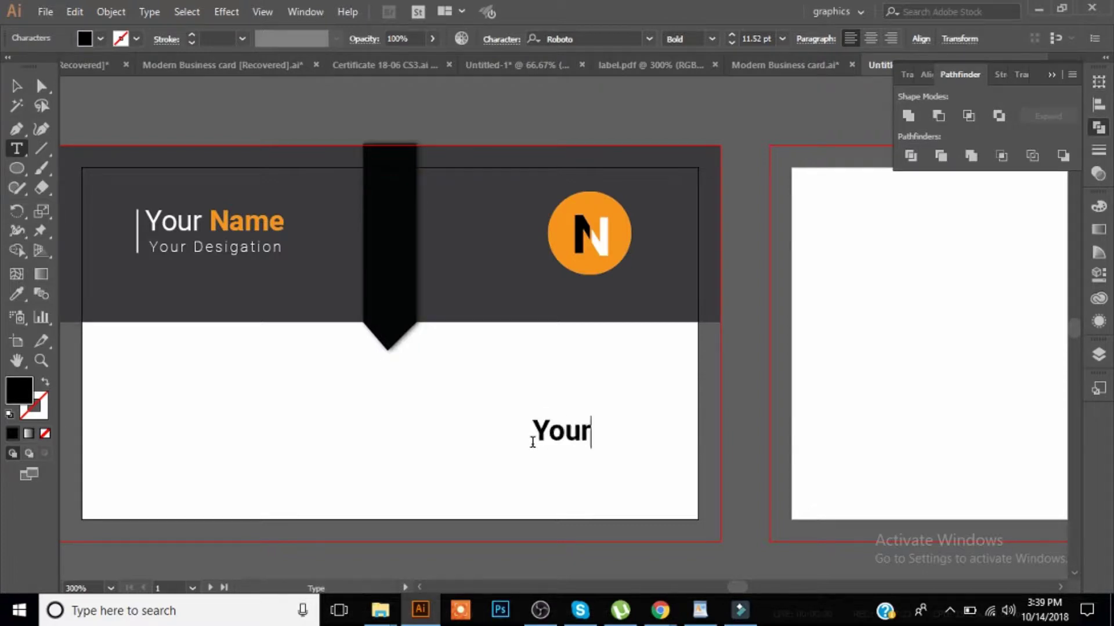
type("Ogo")
key("BackSpace")
key("BackSpace")
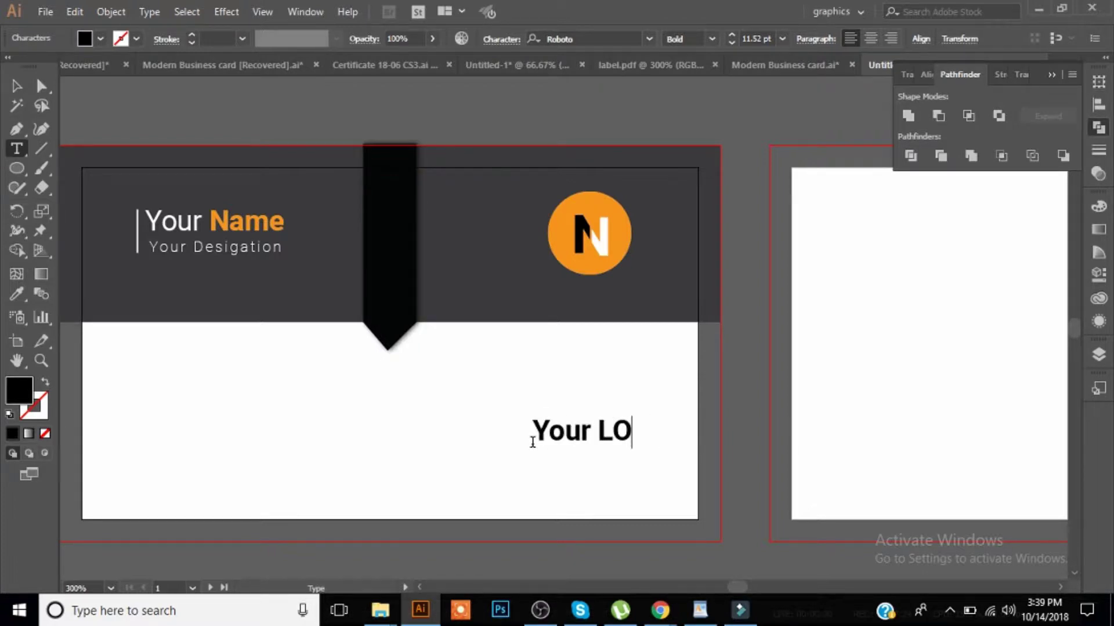
key("BackSpace")
type("o")
key("BackSpace")
type("ogo")
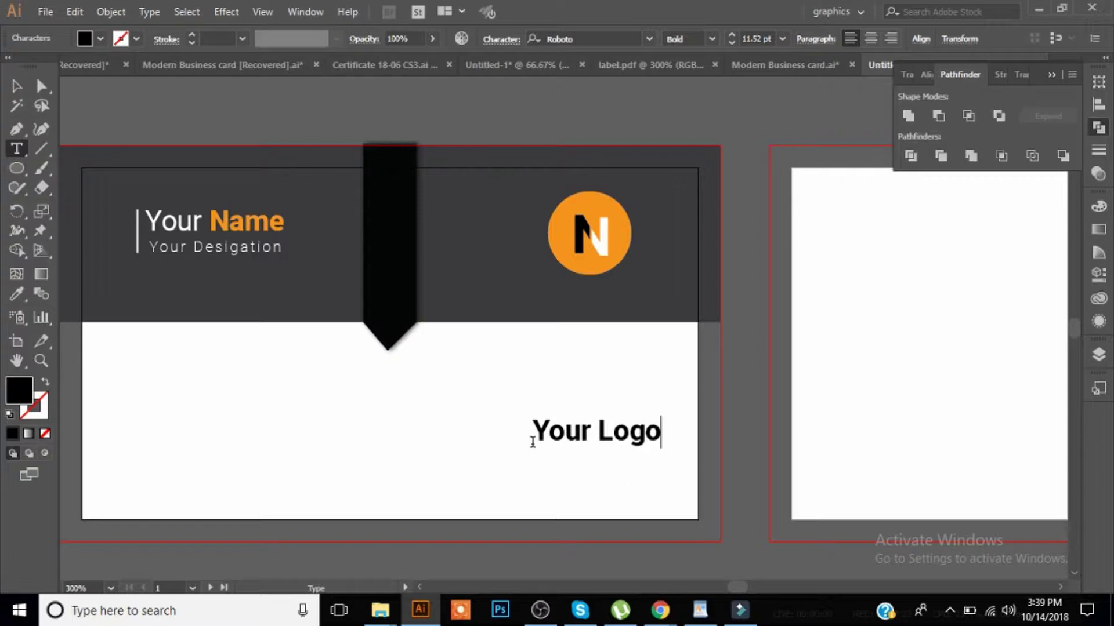
- Give 'Your Logo' the thin white designation style and move it under the N logo
key("Escape")
left_click(16, 294)
left_click(180, 245)
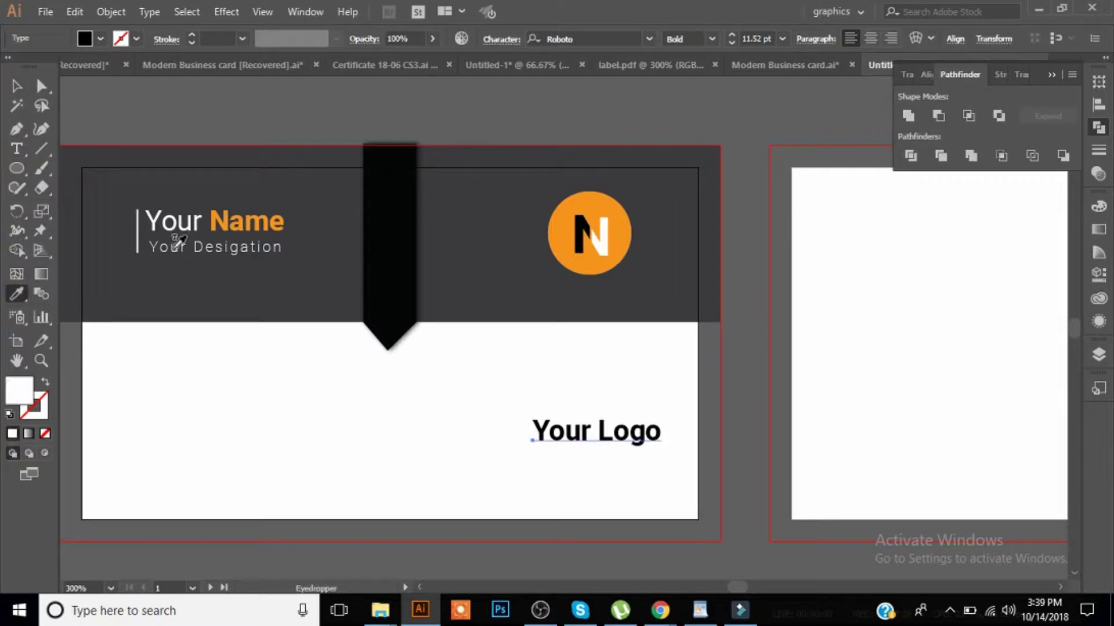
left_click(16, 86)
left_click_drag(588, 436, 571, 287)
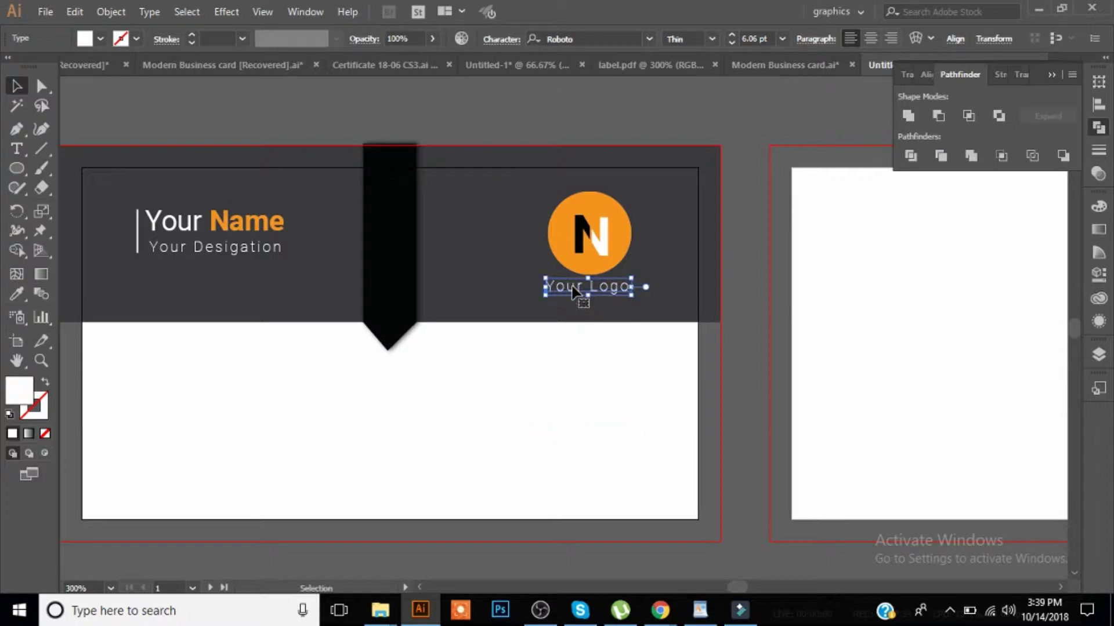
- Set the word 'Logo' in the caption to Bold
scroll(600, 294, "up", 2)
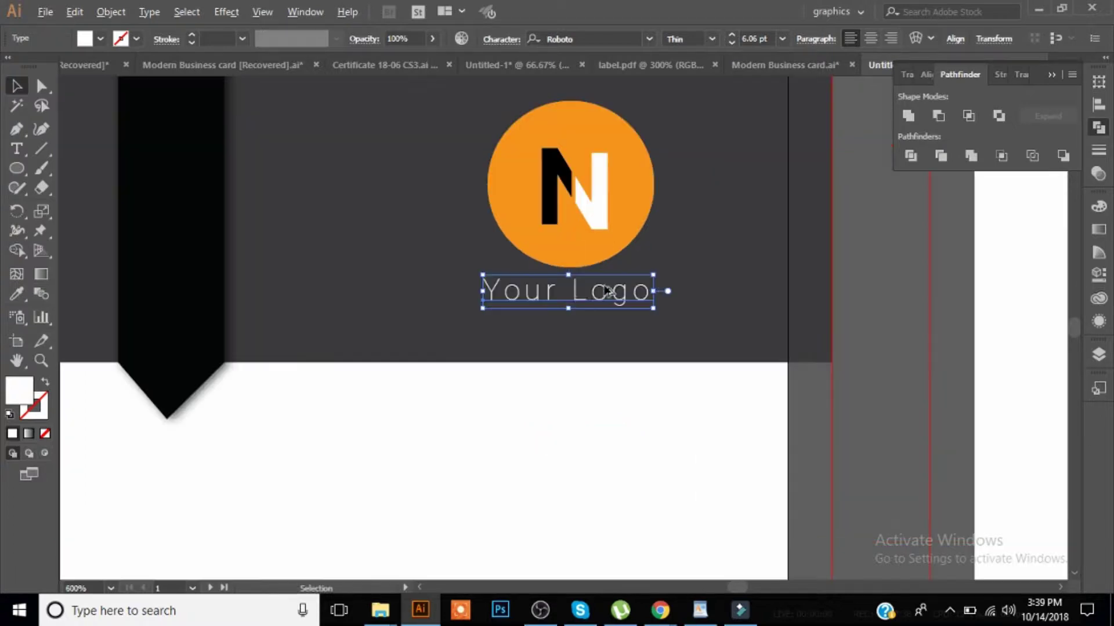
double_click(573, 293)
left_click_drag(572, 291, 677, 294)
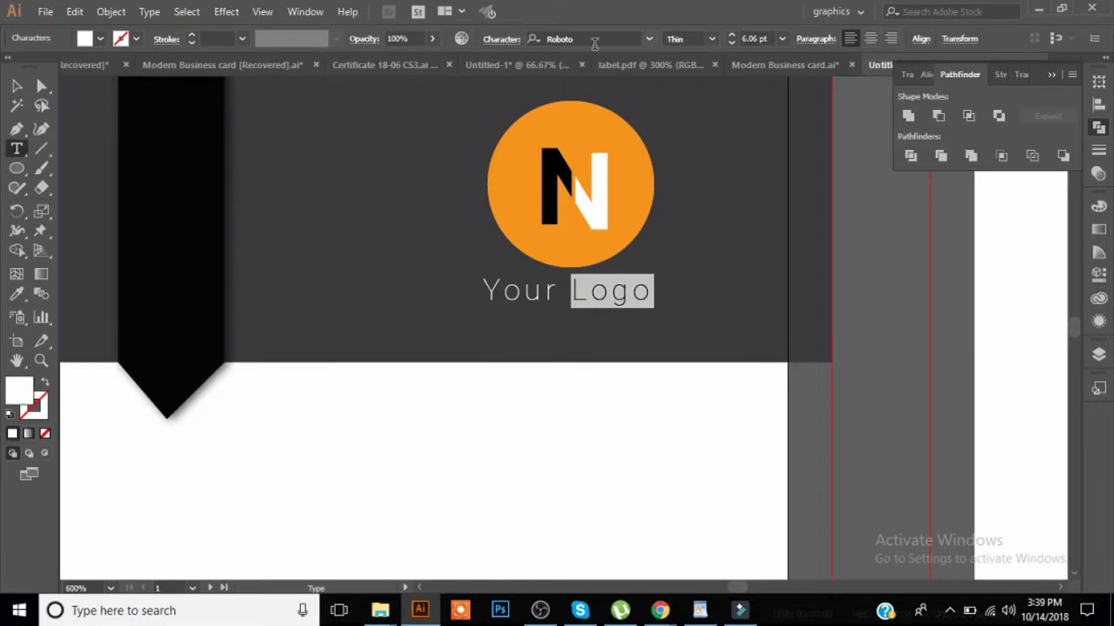
left_click(712, 40)
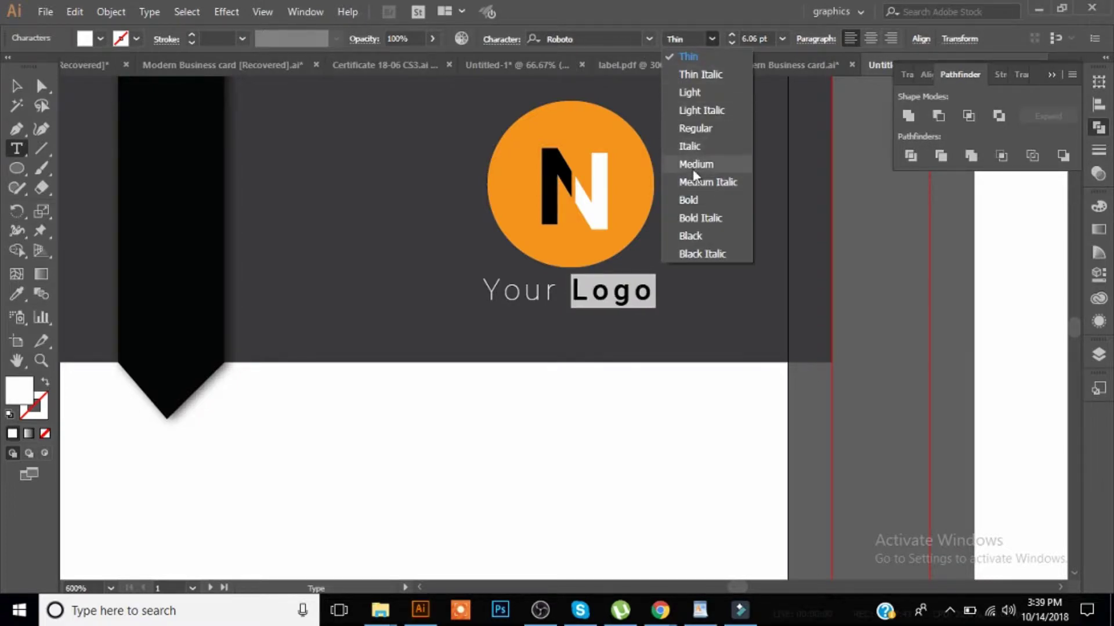
left_click(734, 197)
left_click(16, 86)
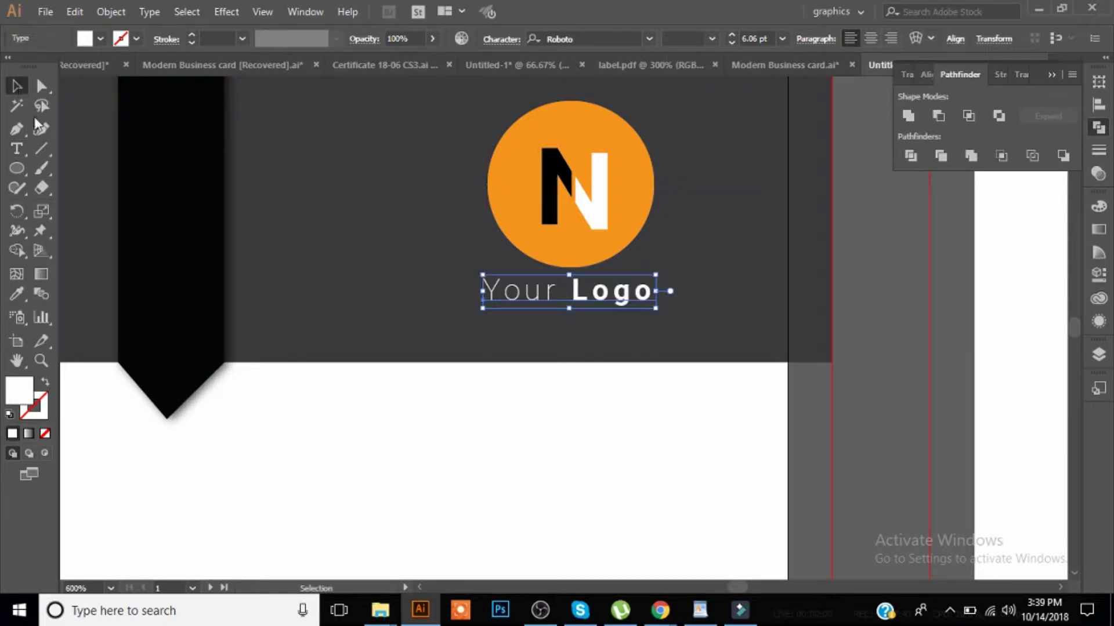
left_click(677, 461)
scroll(676, 461, "down", 2)
scroll(655, 458, "down", 2)
scroll(635, 452, "down", 1)
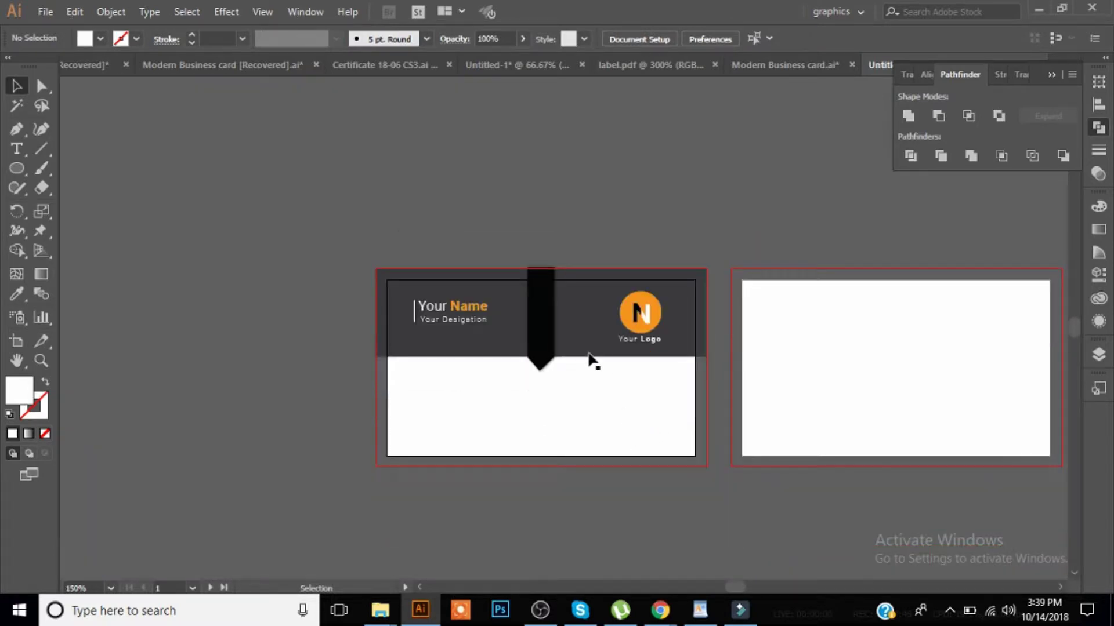
scroll(592, 361, "up", 1)
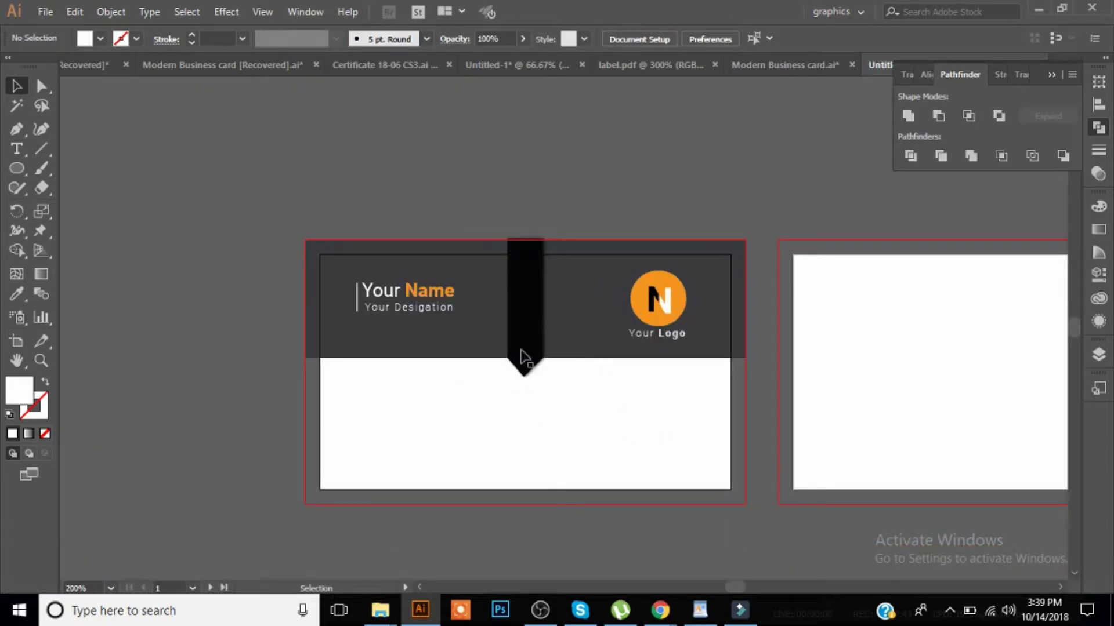
- Add 'CONTACT US' text, move it into the dark band, and make it white
left_click(17, 149)
left_click(401, 408)
key("BackSpace")
type("CONTACT US")
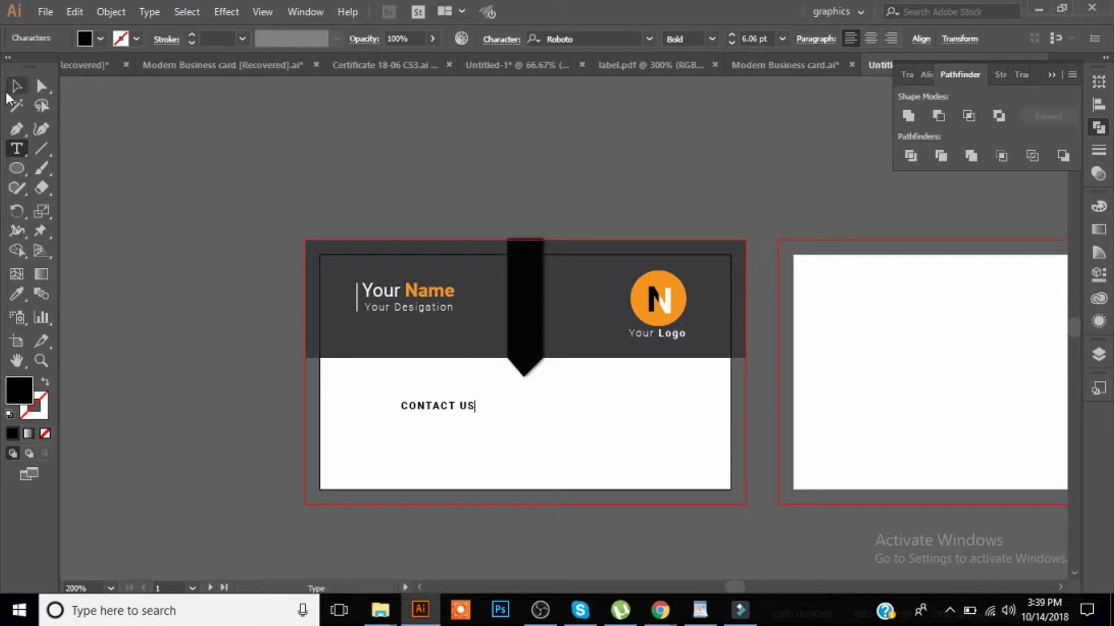
left_click(16, 86)
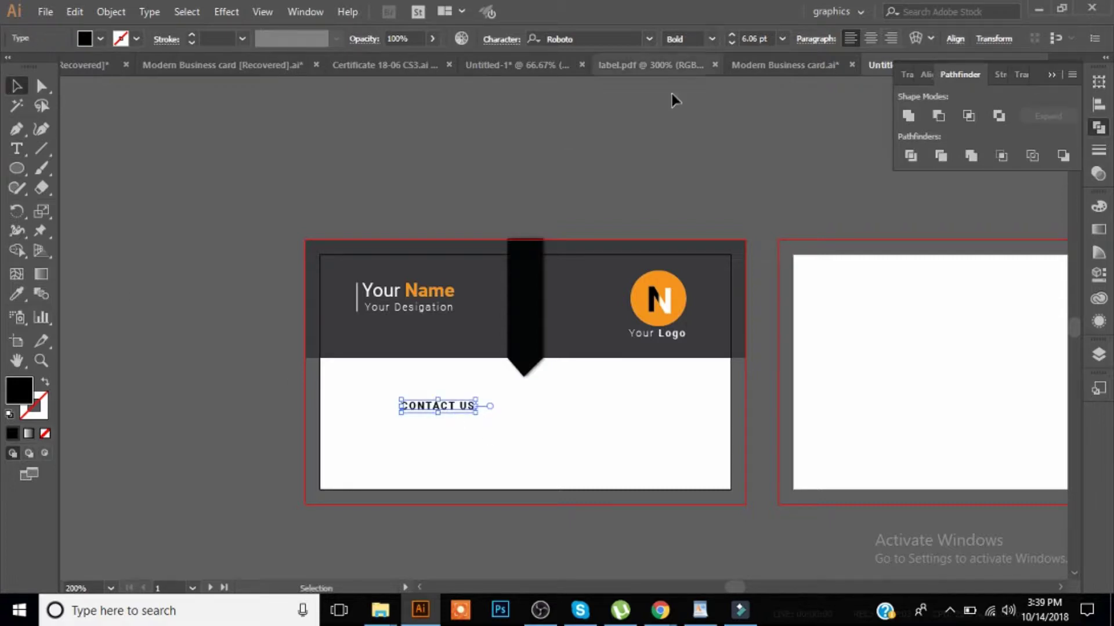
mouse_move(450, 405)
left_mouse_down()
mouse_move(522, 408)
mouse_move(510, 399)
mouse_move(517, 342)
left_mouse_up()
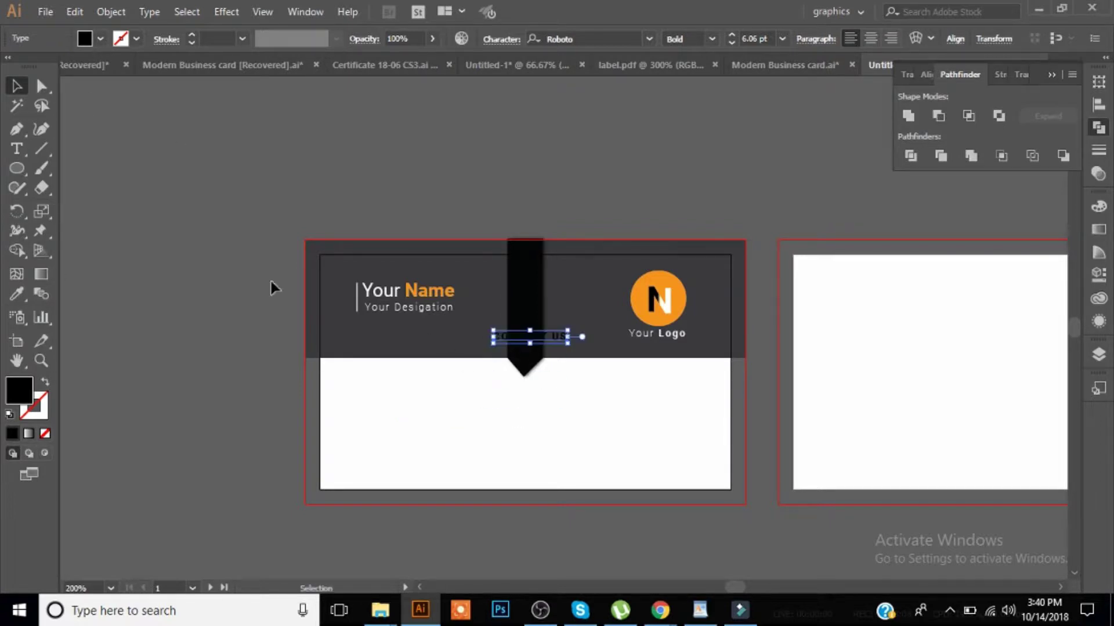
left_click(101, 39)
left_click(33, 67)
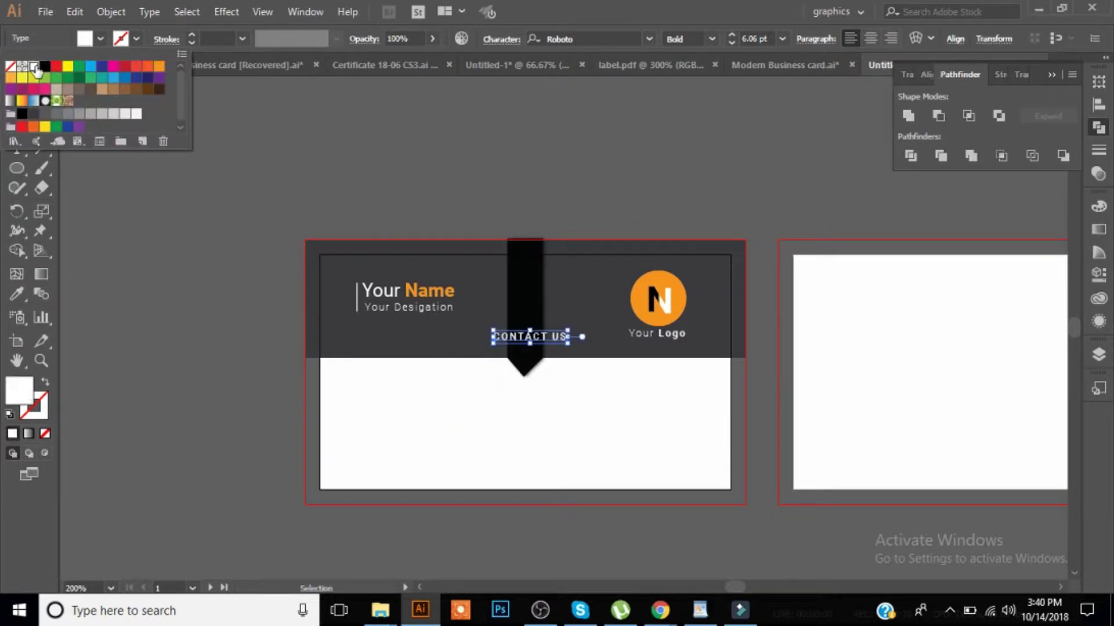
left_click(151, 343)
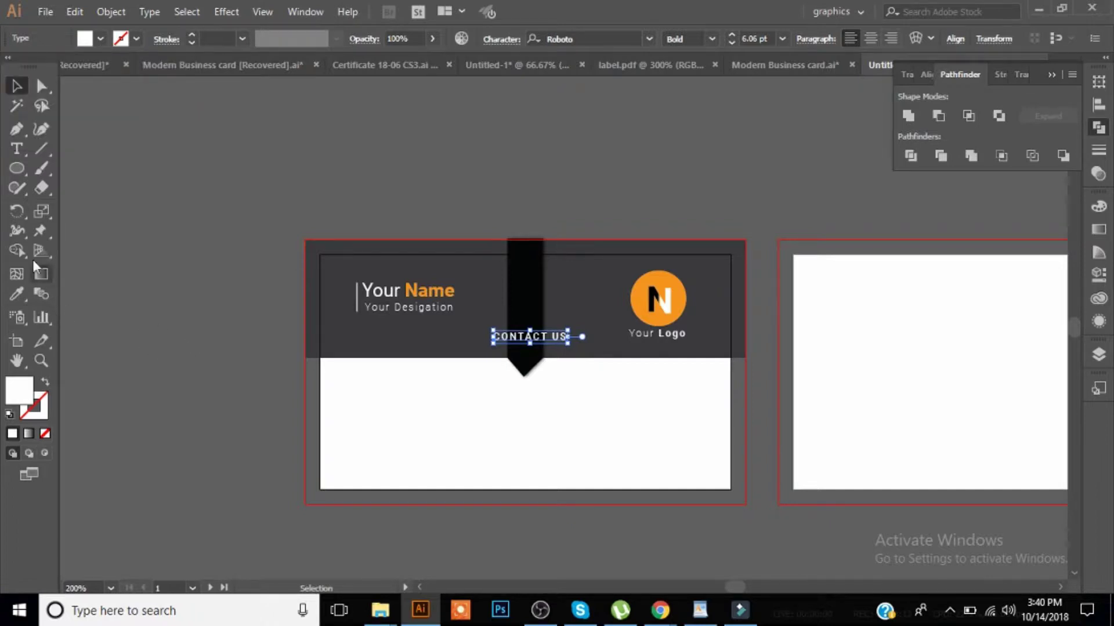
- Rotate the CONTACT US text 90° with the Rotate dialog
double_click(16, 211)
left_click_drag(477, 212, 858, 212)
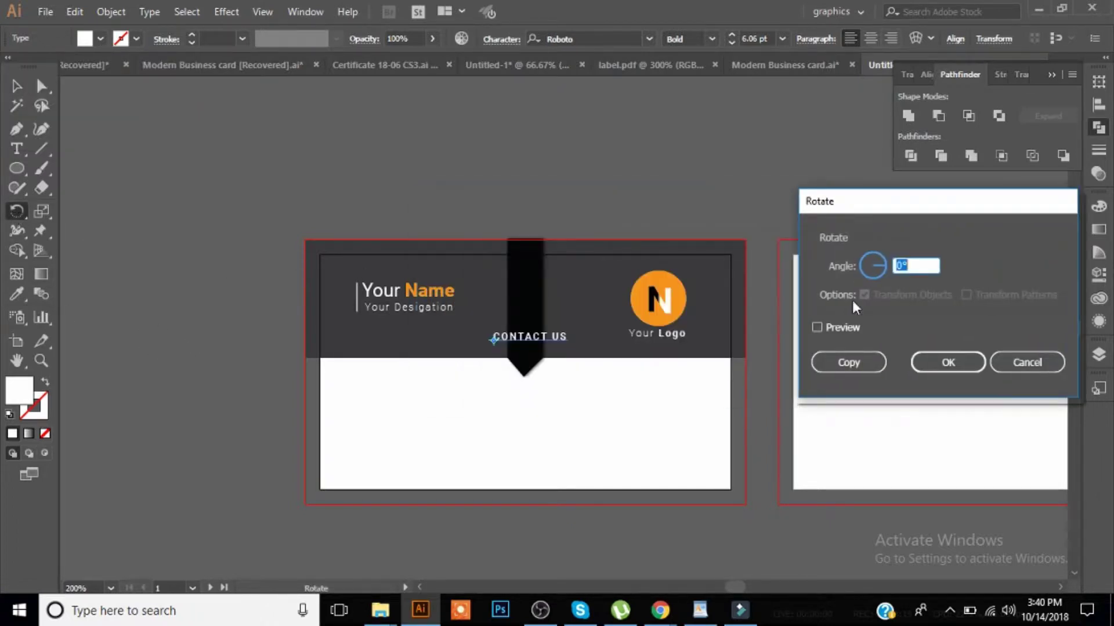
left_click(818, 327)
scroll(914, 267, "up", 2)
scroll(914, 267, "up", 1)
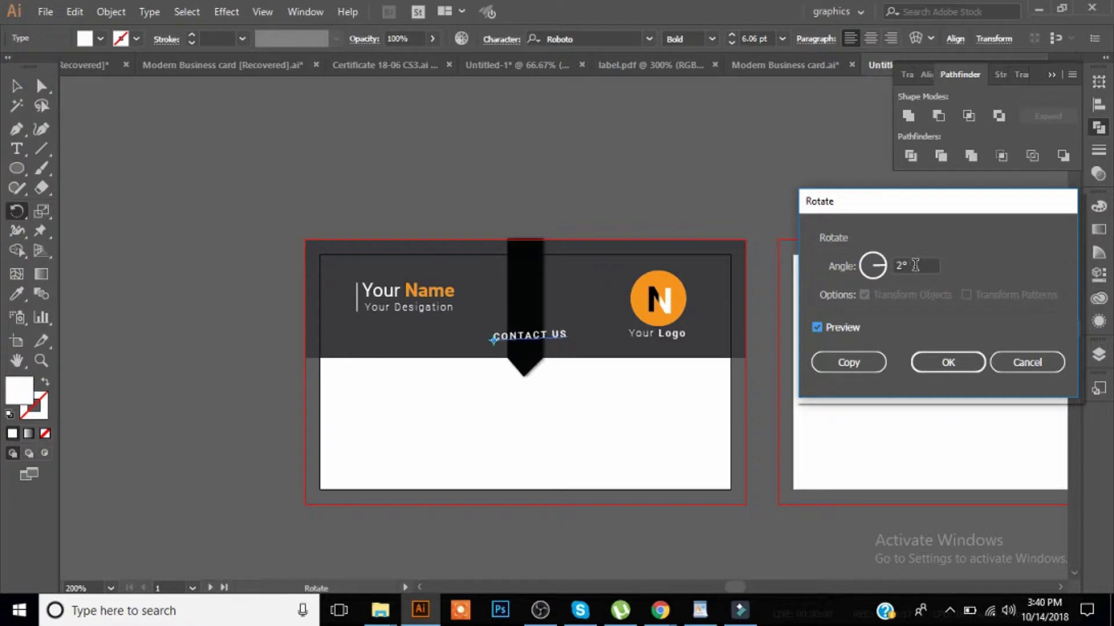
scroll(915, 265, "up", 1)
left_click_drag(917, 265, 891, 271)
type("90")
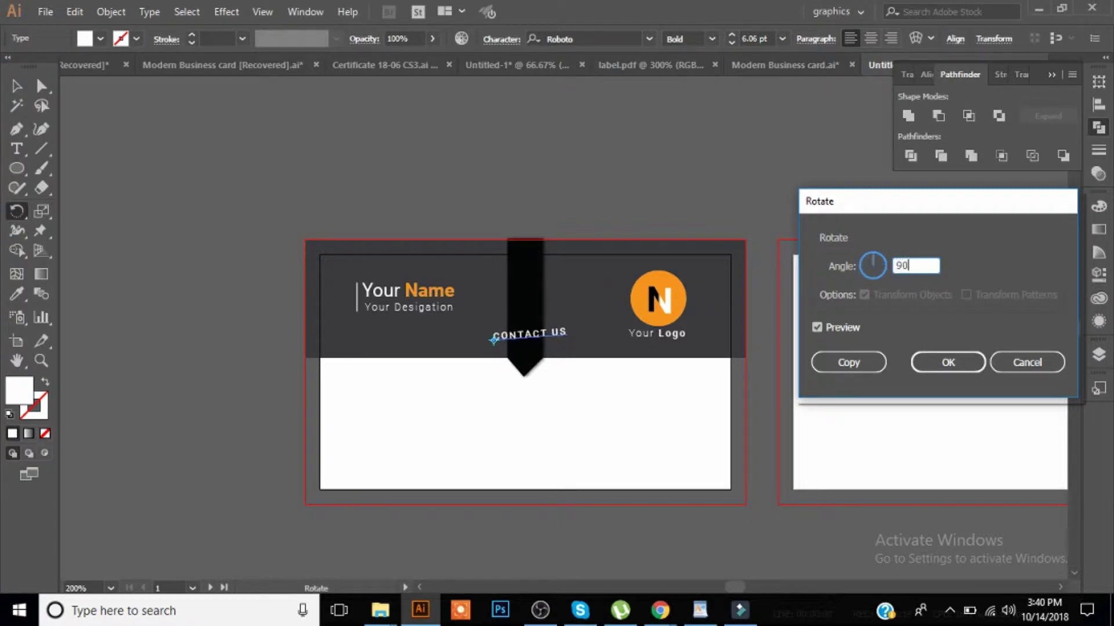
key("Return")
- Position the rotated CONTACT US label vertically on the black ribbon
key("v")
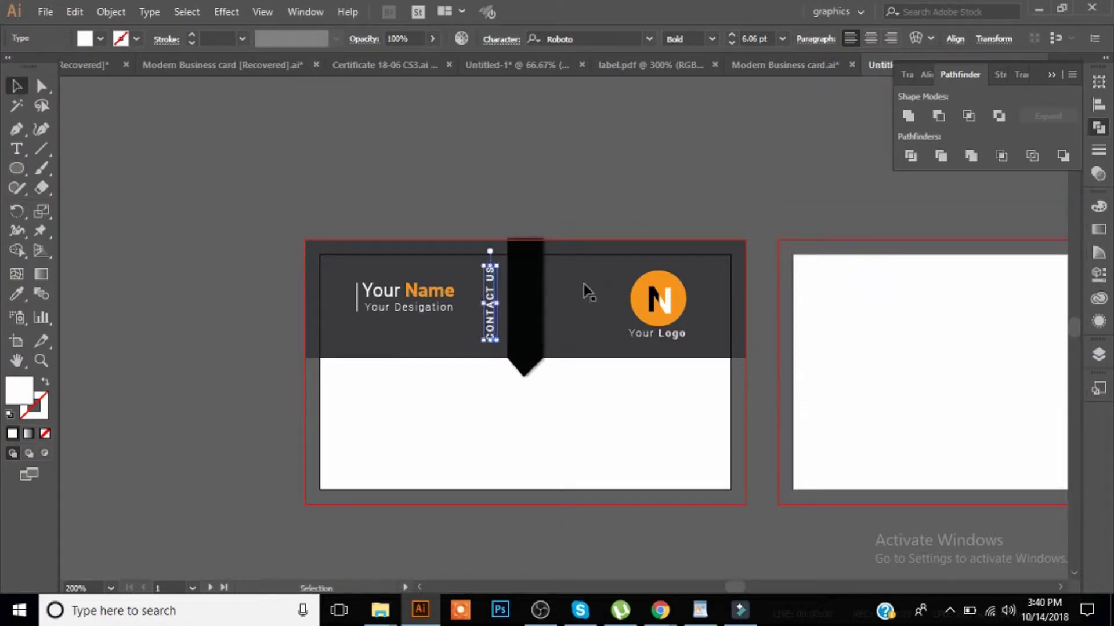
left_click_drag(489, 327, 524, 334)
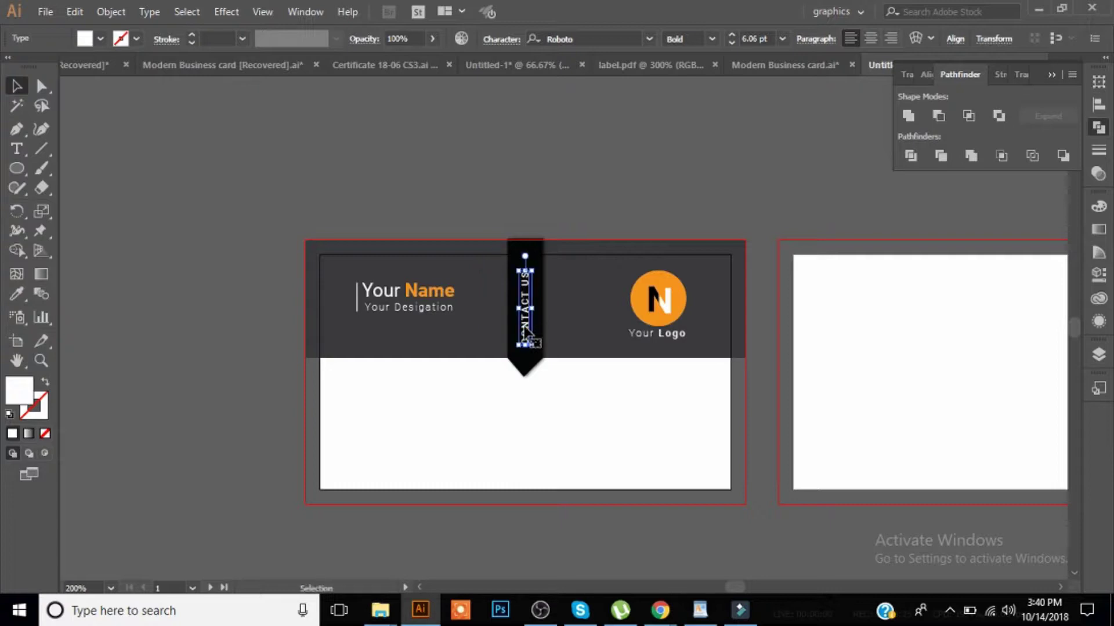
left_click(528, 406)
scroll(522, 412, "down", 1)
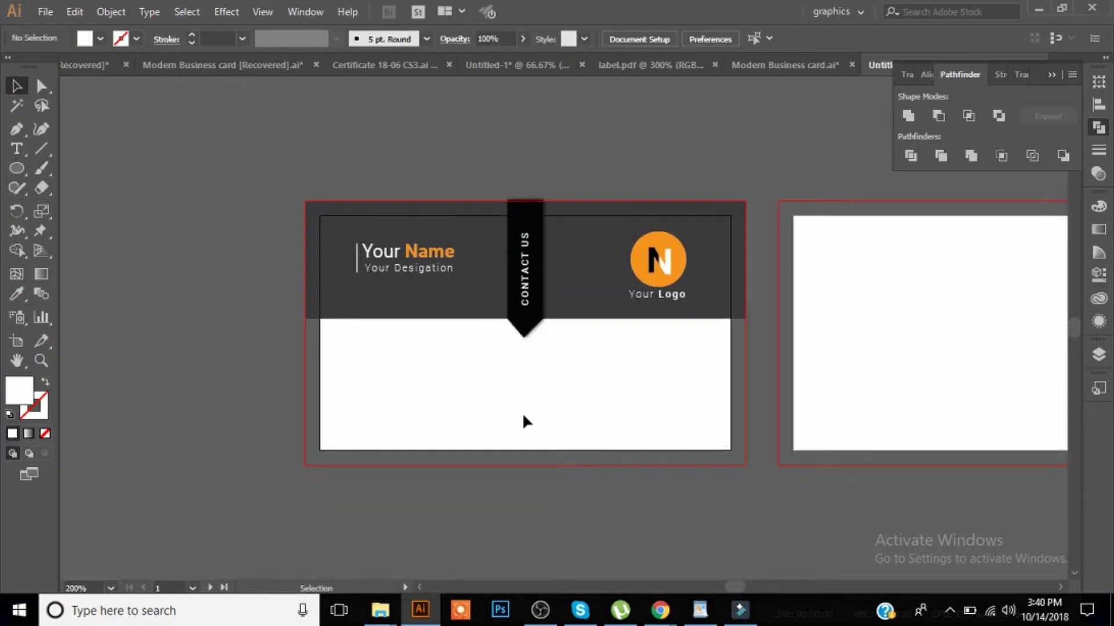
scroll(384, 409, "up", 1)
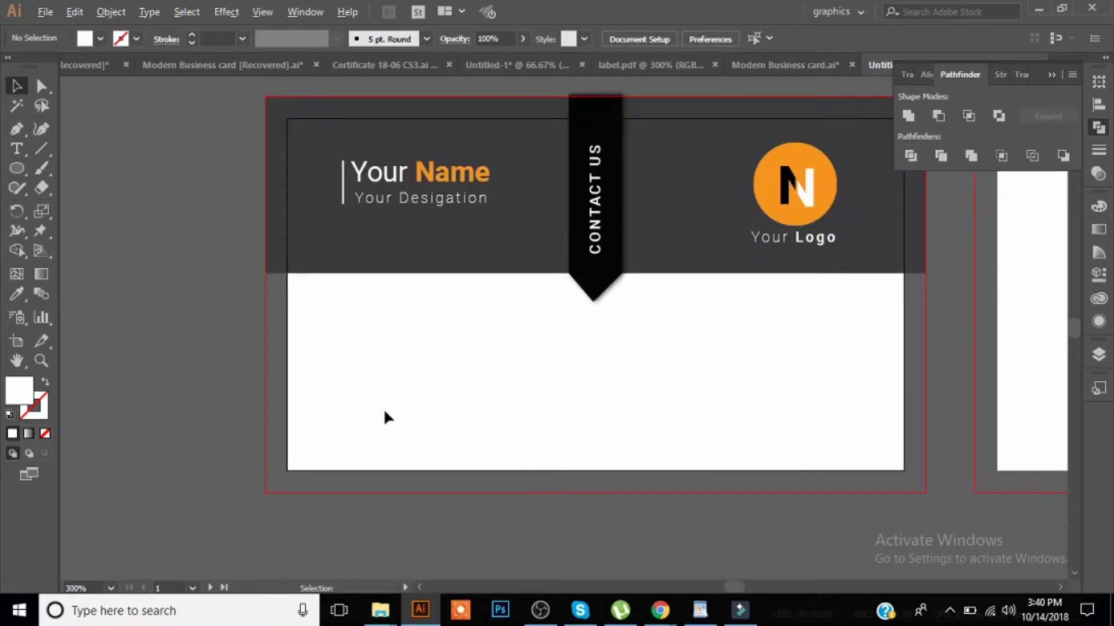
scroll(384, 409, "up", 1)
scroll(146, 340, "down", 1)
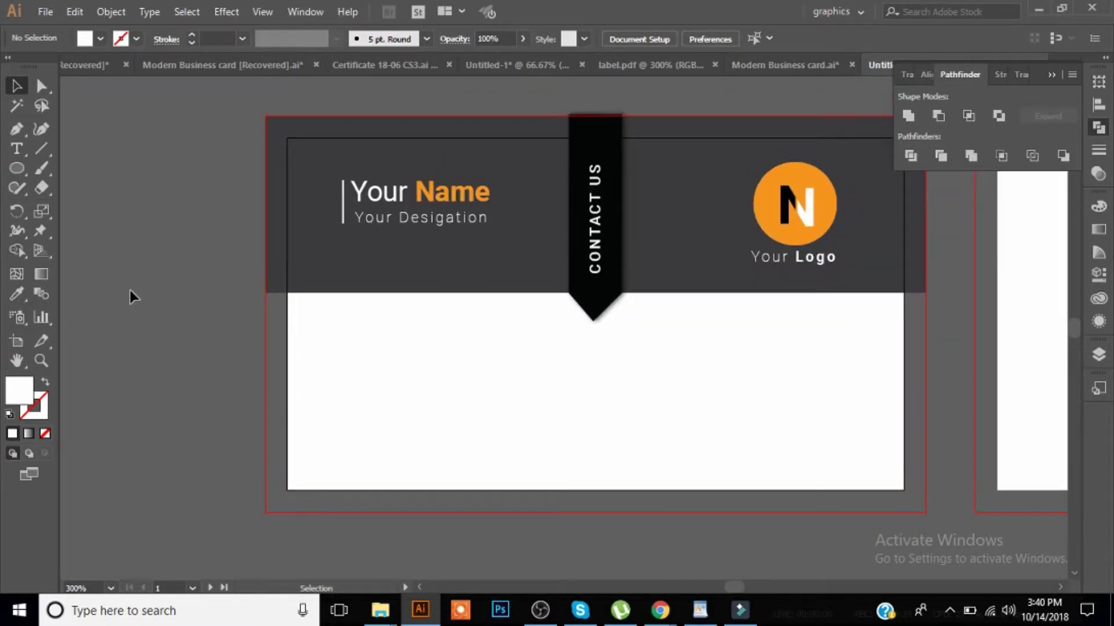
scroll(130, 290, "down", 1)
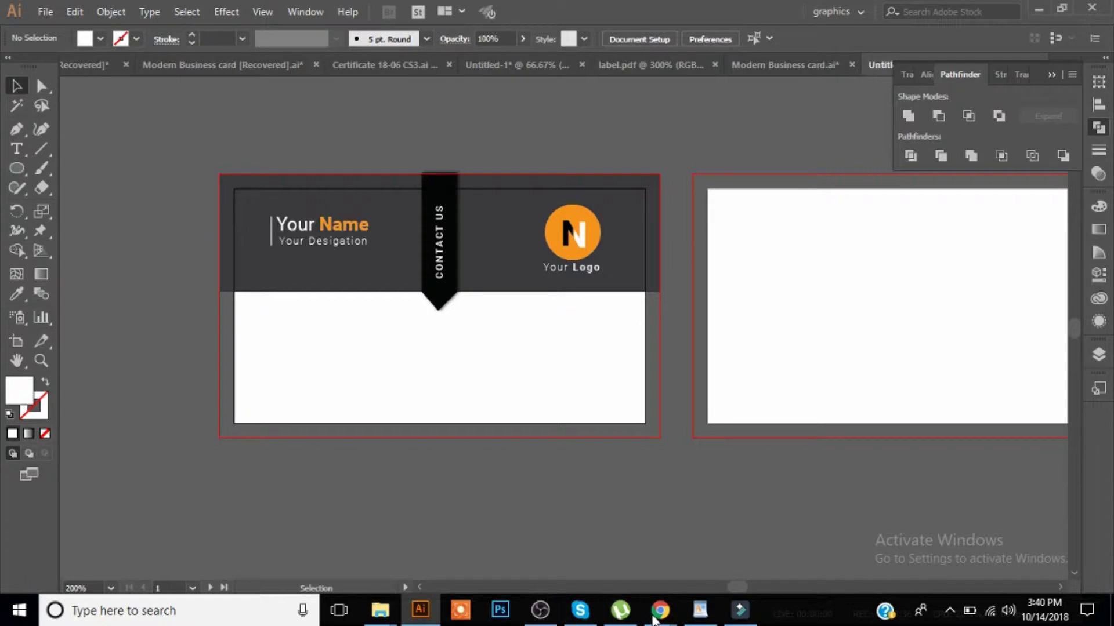
mouse_move(659, 610)
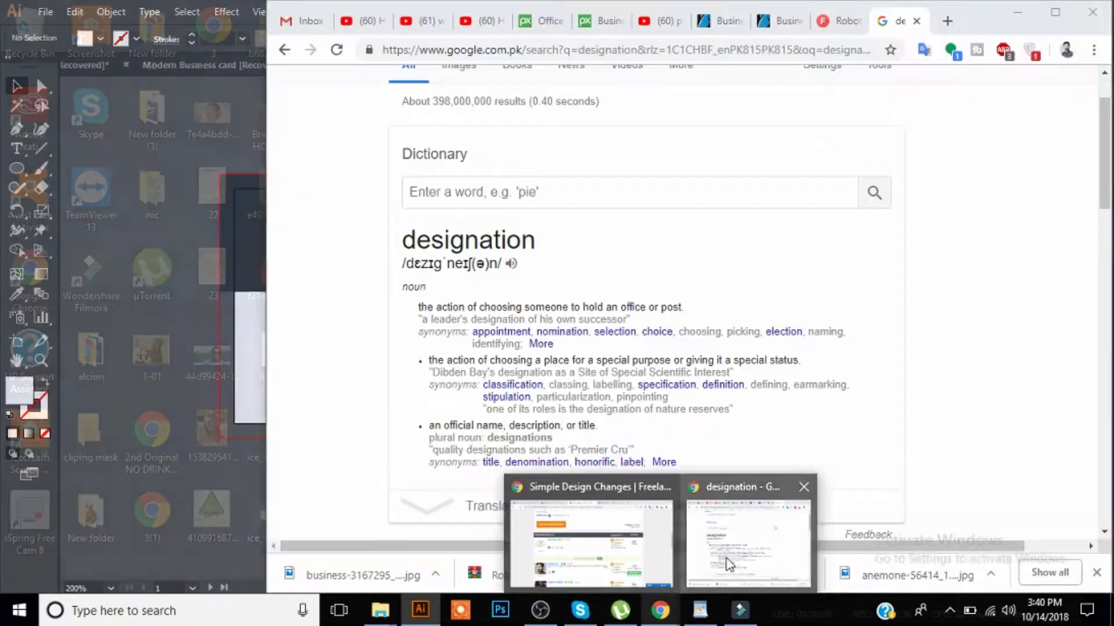
- In a new maximized Chrome tab, search Google Images for 'CONTACT ICON'
left_click(722, 560)
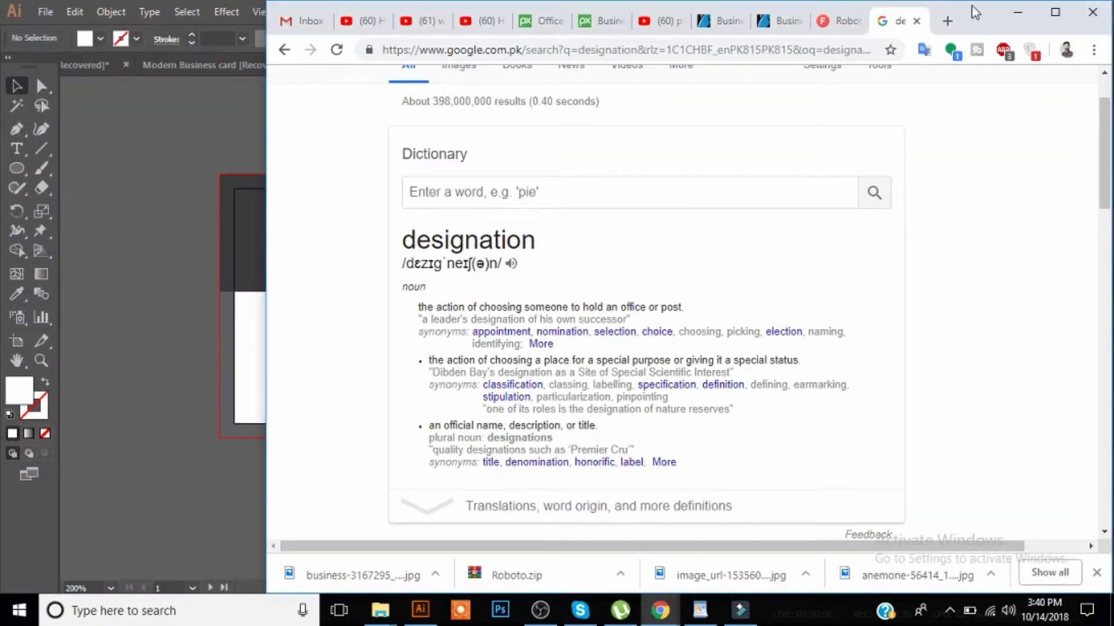
left_click(947, 21)
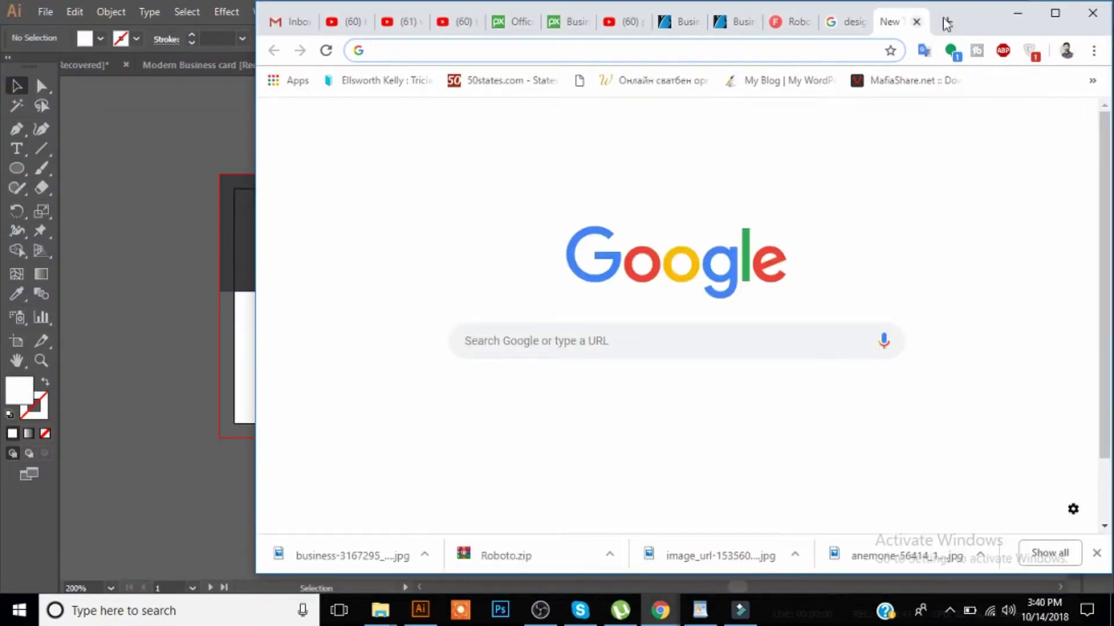
double_click(944, 18)
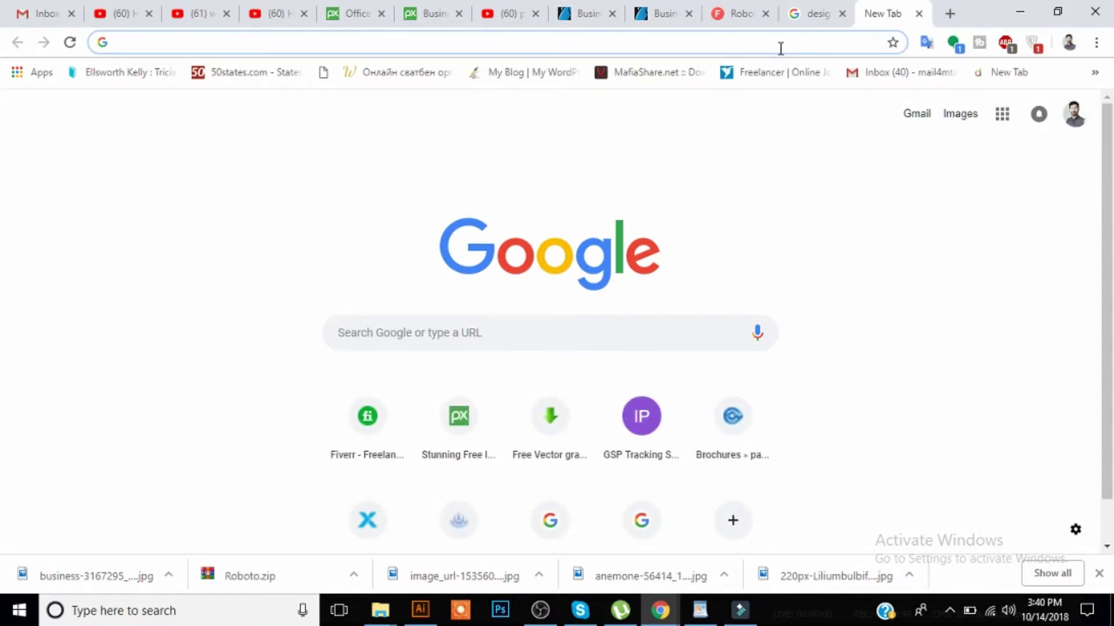
type("WE")
key("BackSpace")
key("BackSpace")
type("CONT")
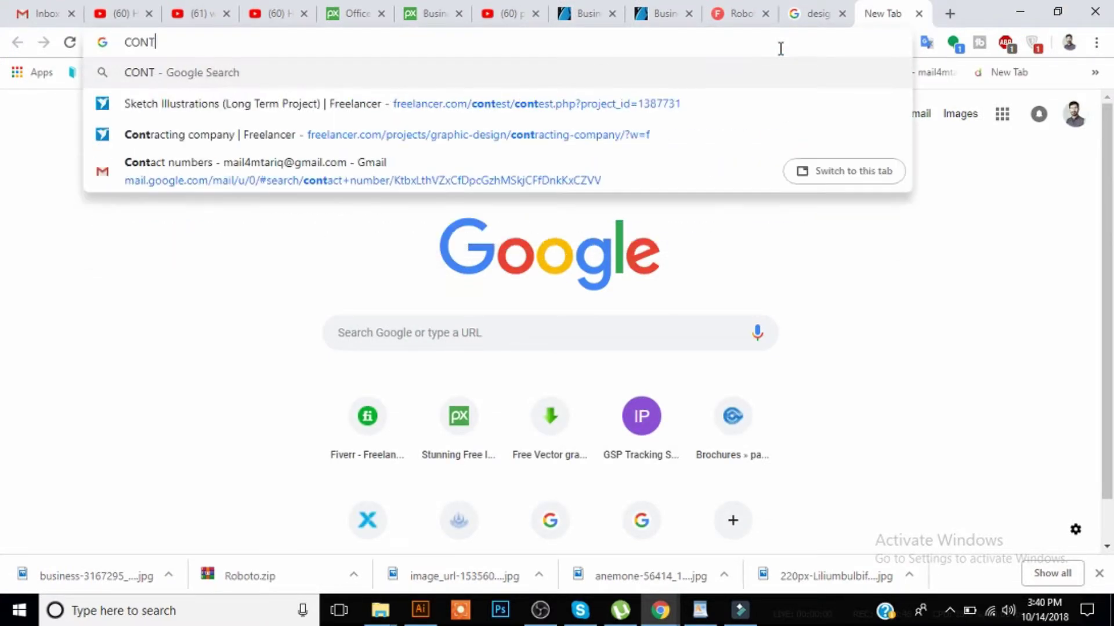
type("ACT IFO")
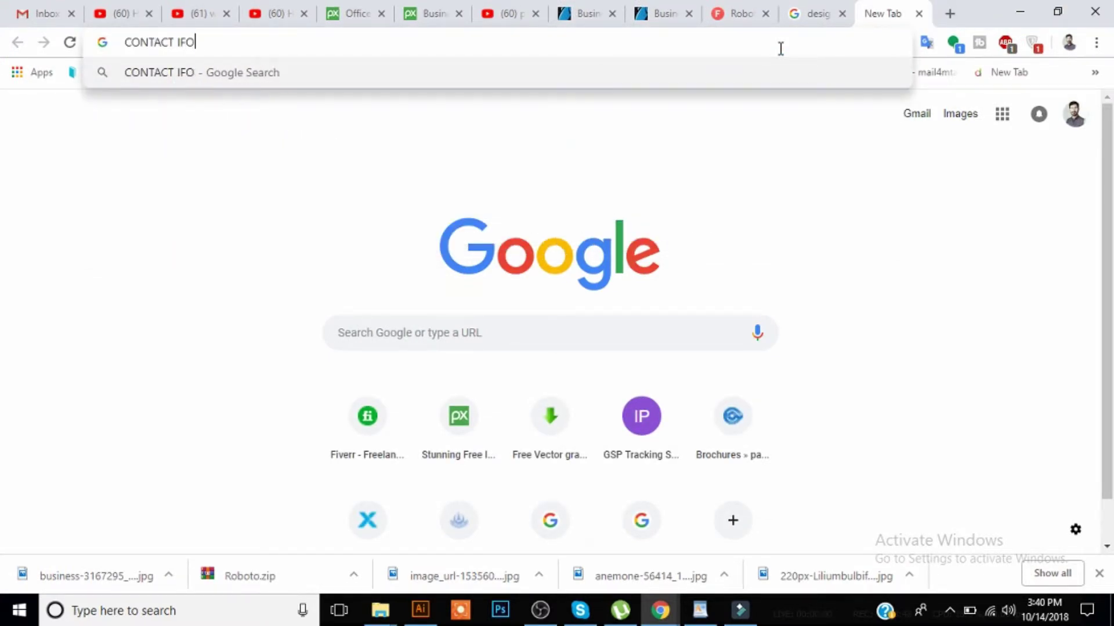
key("BackSpace")
key("BackSpace")
type("CON")
key("Return")
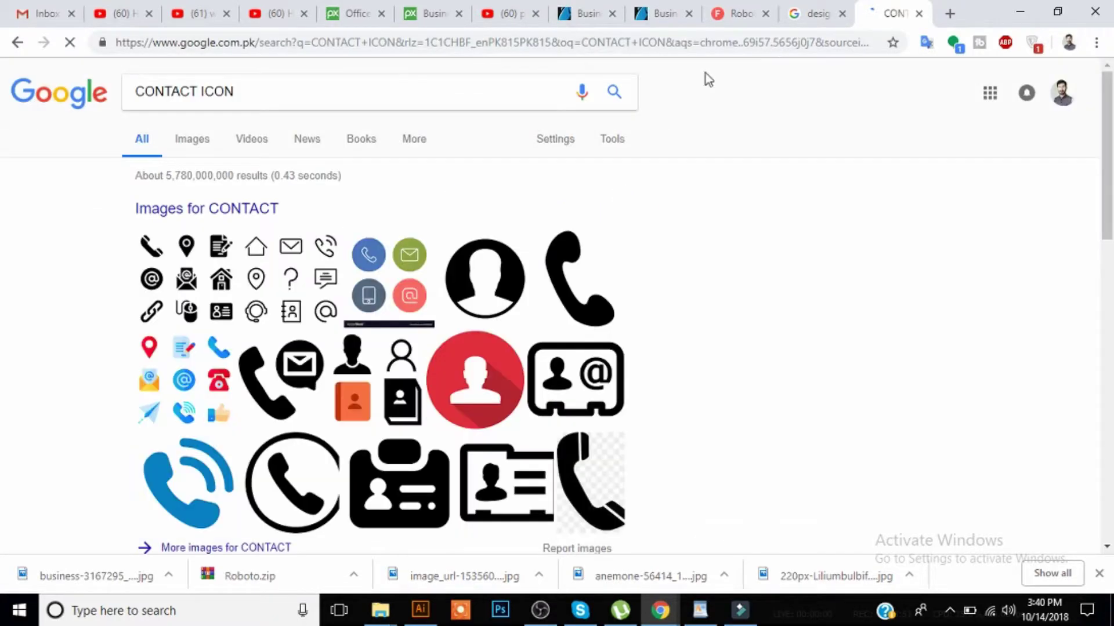
left_click(192, 139)
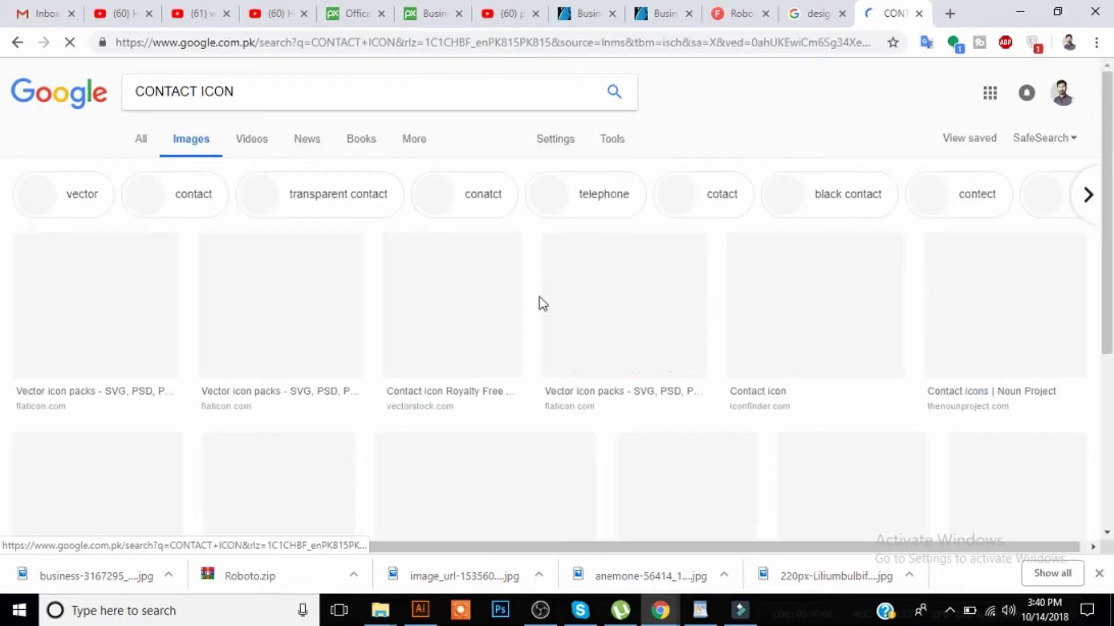
- Save the circled phone icon image and drag the download into Illustrator
scroll(542, 303, "down", 2)
scroll(541, 308, "down", 2)
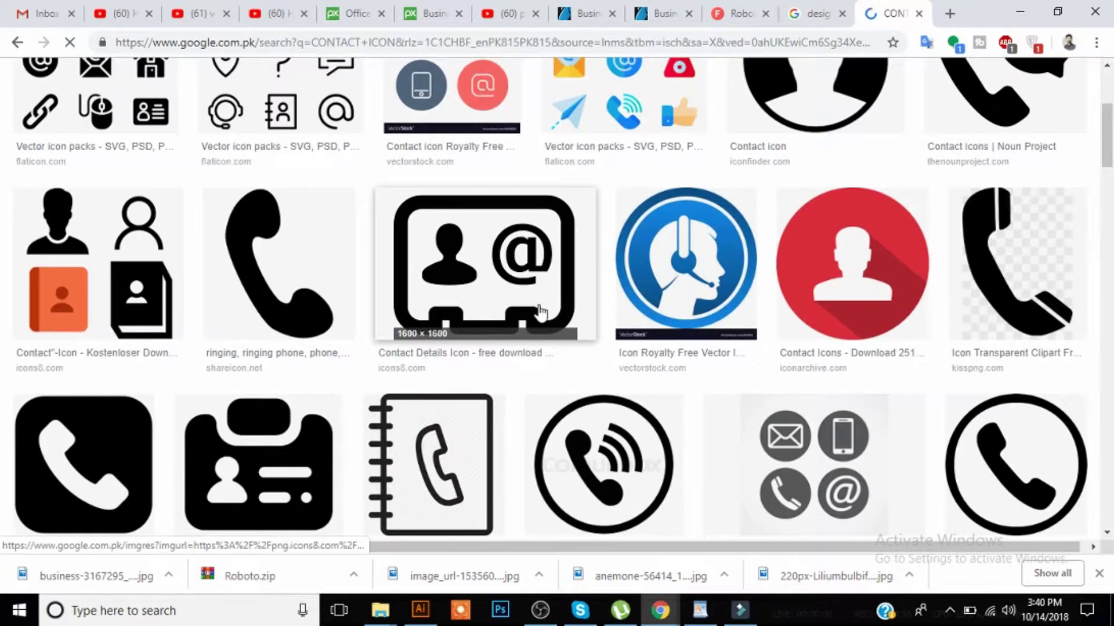
scroll(538, 312, "down", 3)
scroll(538, 312, "down", 2)
scroll(539, 311, "down", 3)
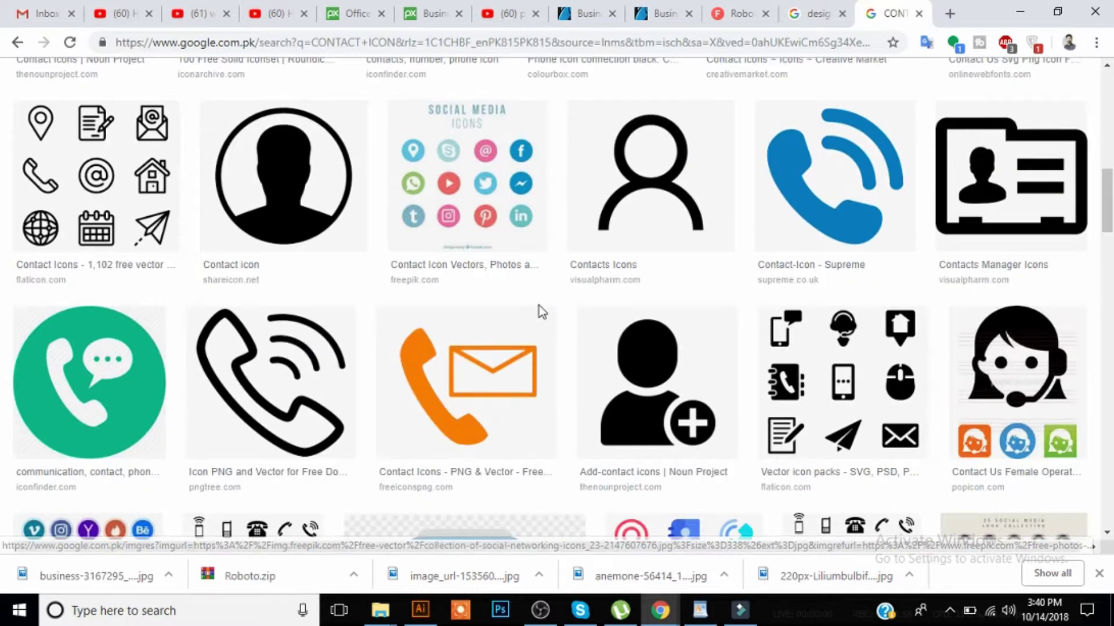
scroll(539, 305, "down", 5)
scroll(538, 306, "down", 3)
scroll(539, 308, "down", 4)
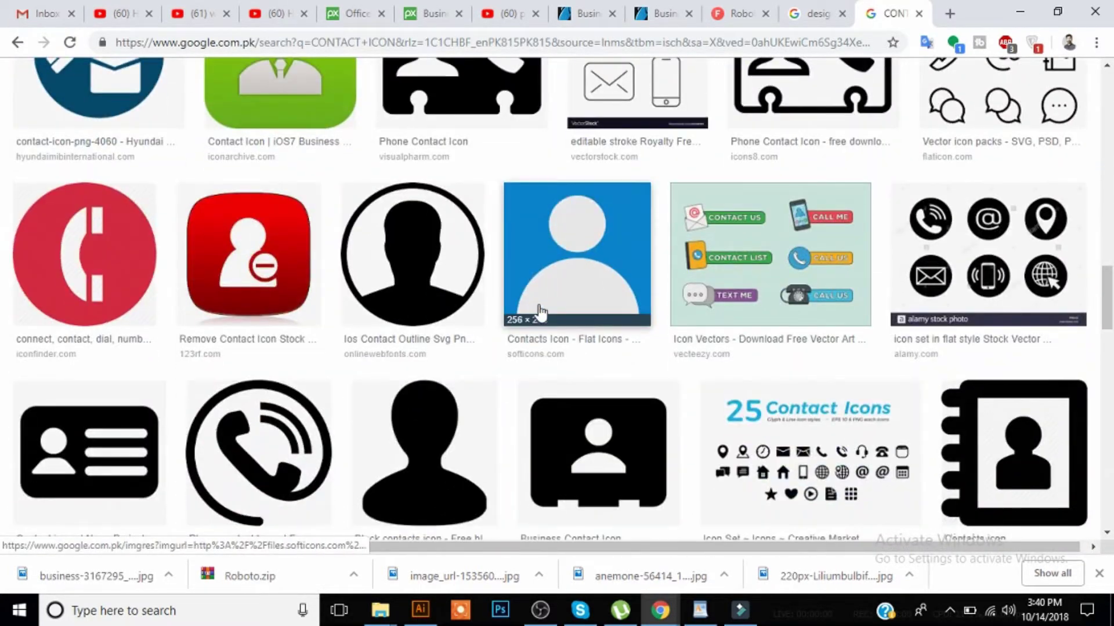
scroll(539, 311, "down", 4)
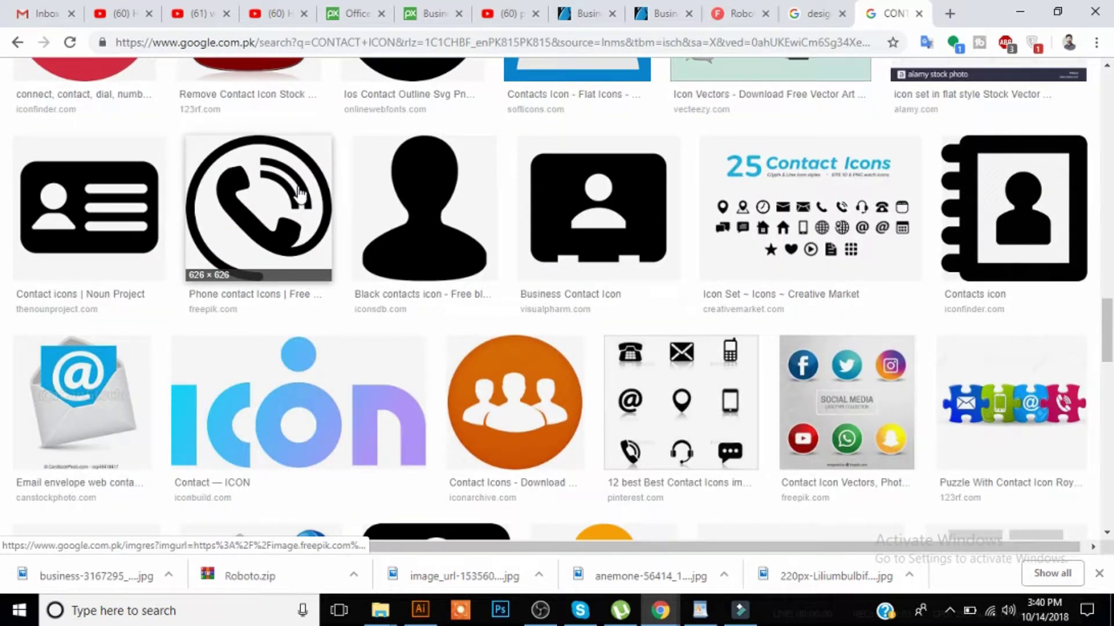
left_click(300, 194)
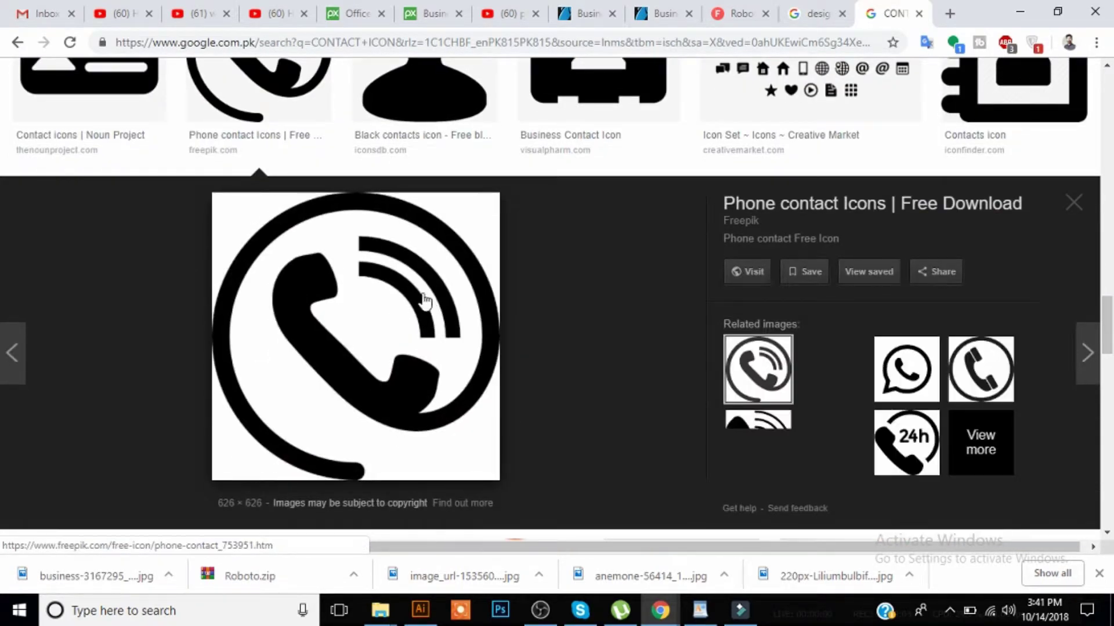
right_click(399, 268)
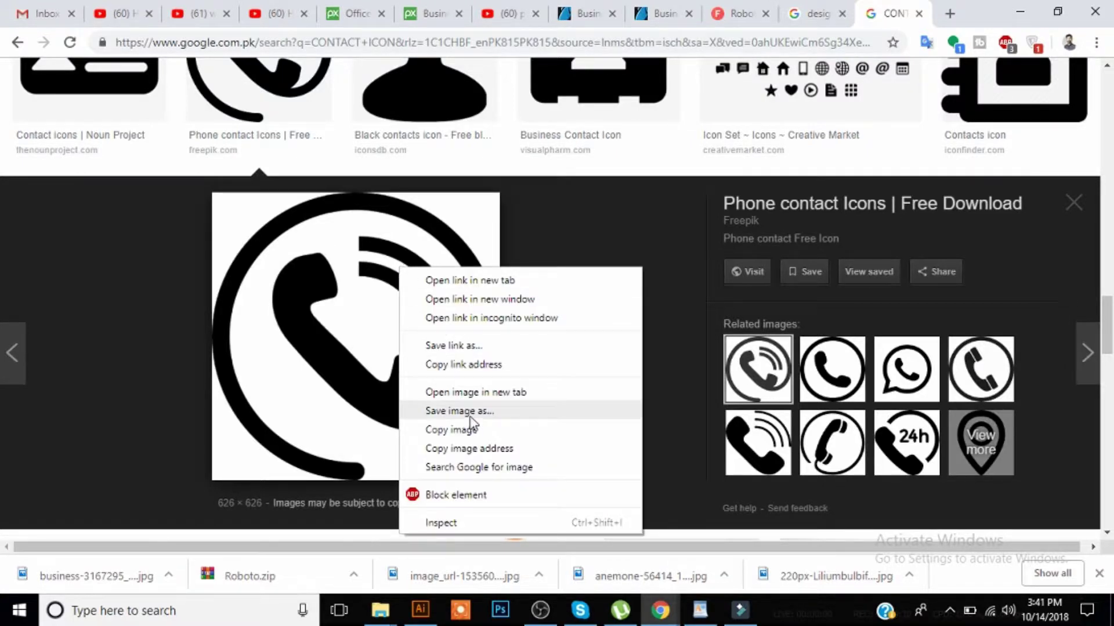
left_click(470, 412)
left_click(435, 366)
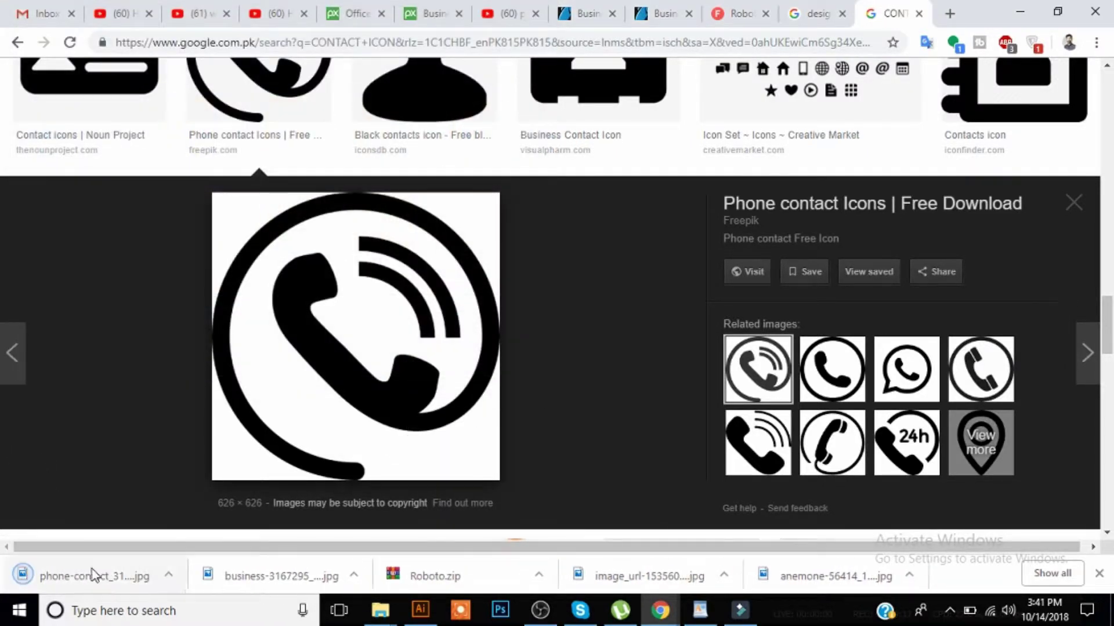
left_click_drag(93, 574, 416, 614)
- Move the placed phone image above the artboards, then Image Trace, expand and ungroup it
key("ctrl+v")
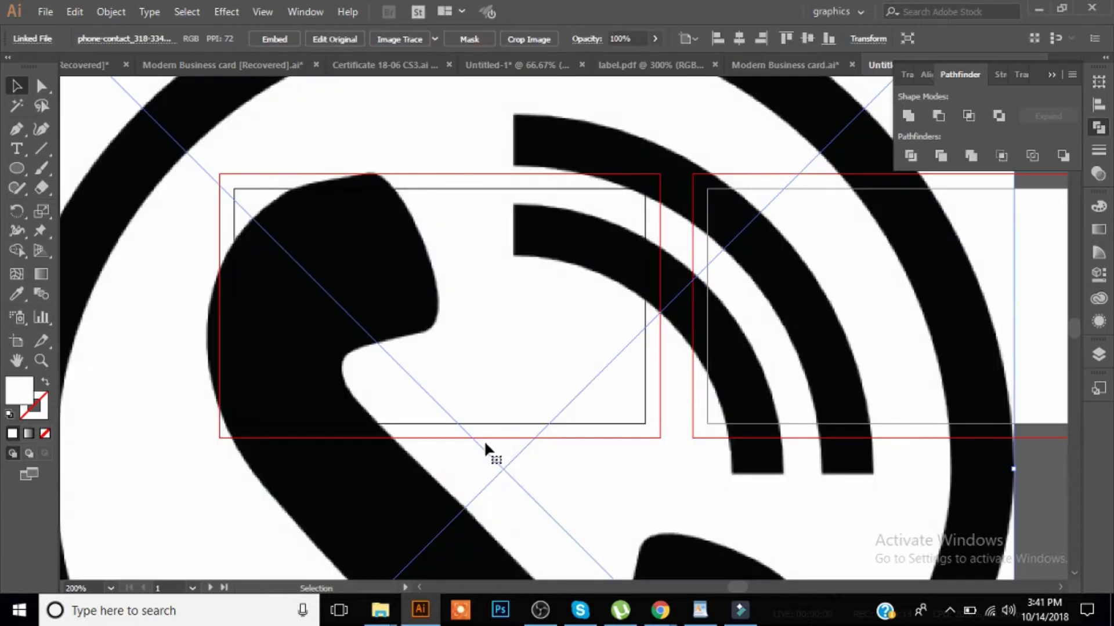
key("ctrl+minus")
key("ctrl+minus")
key("ctrl+minus")
left_click_drag(475, 405, 513, 254)
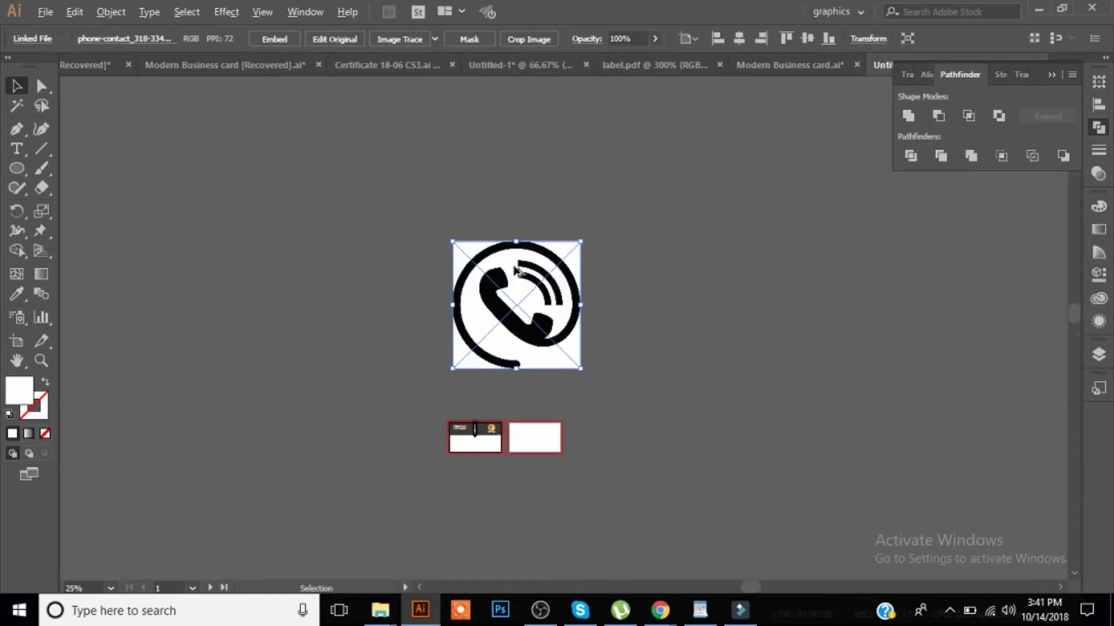
key("ctrl+plus")
scroll(557, 151, "down", 1)
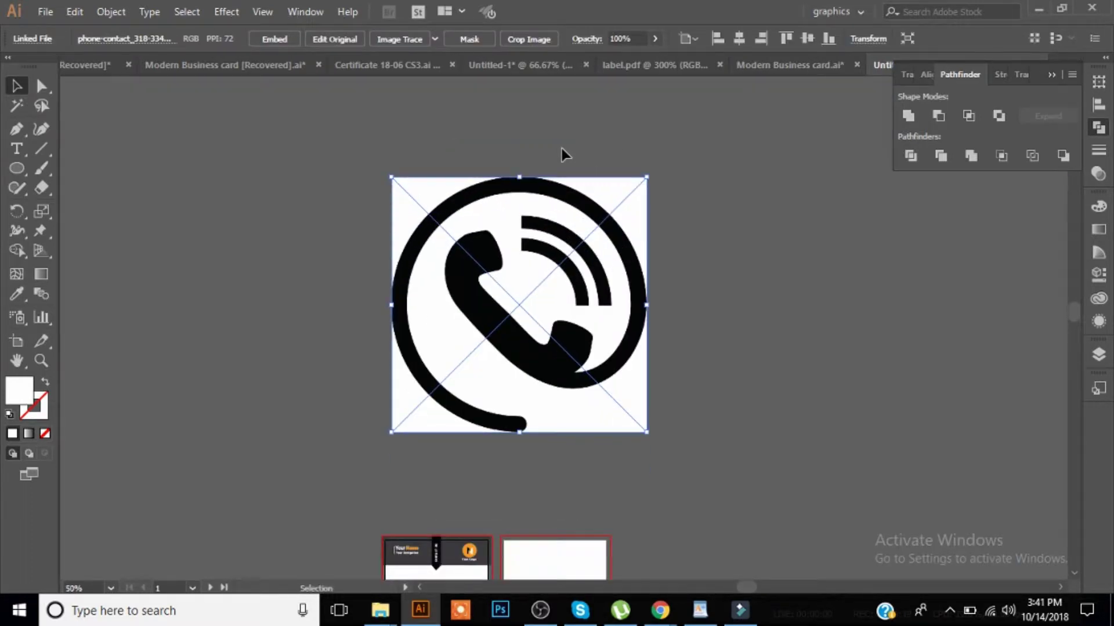
left_click(410, 39)
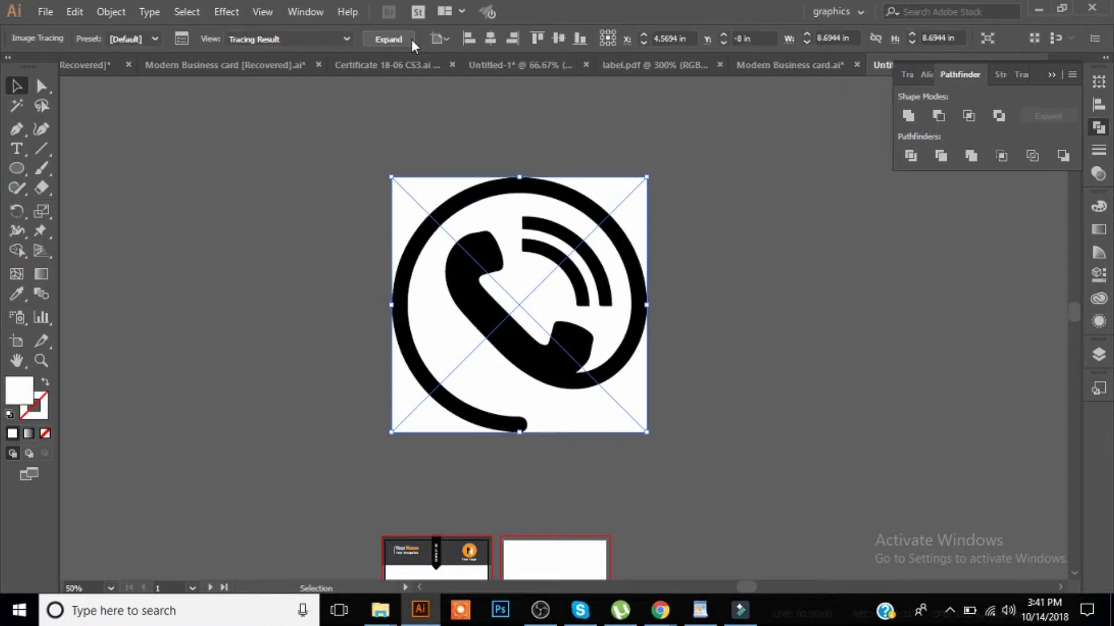
left_click(387, 39)
right_click(529, 313)
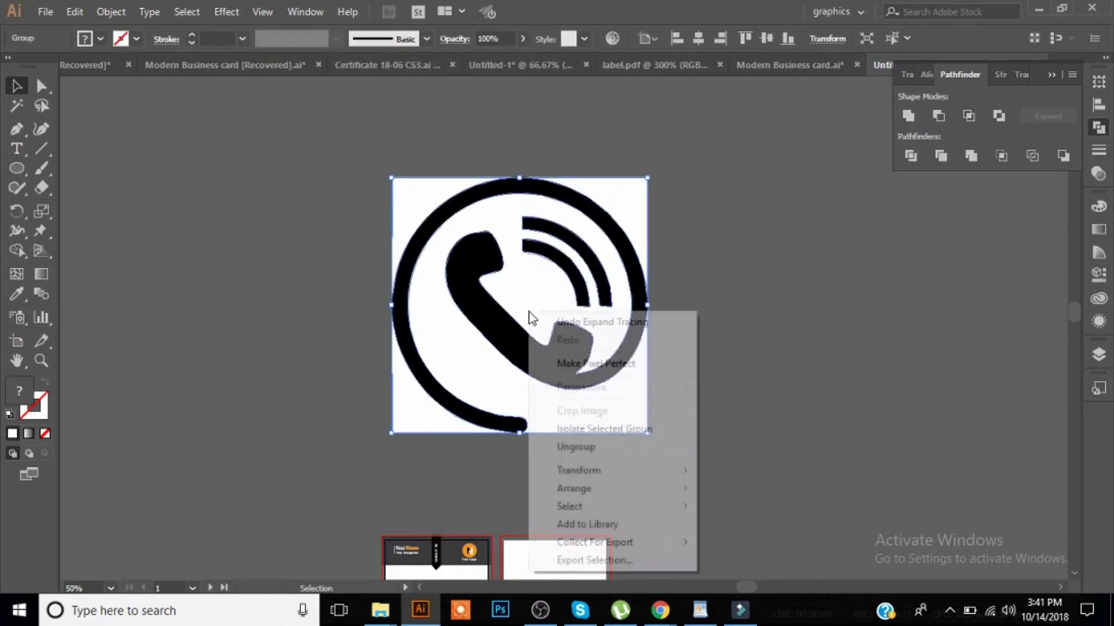
left_click(610, 451)
- Delete the four white background pieces and regroup the remaining black phone shapes
left_click(615, 412)
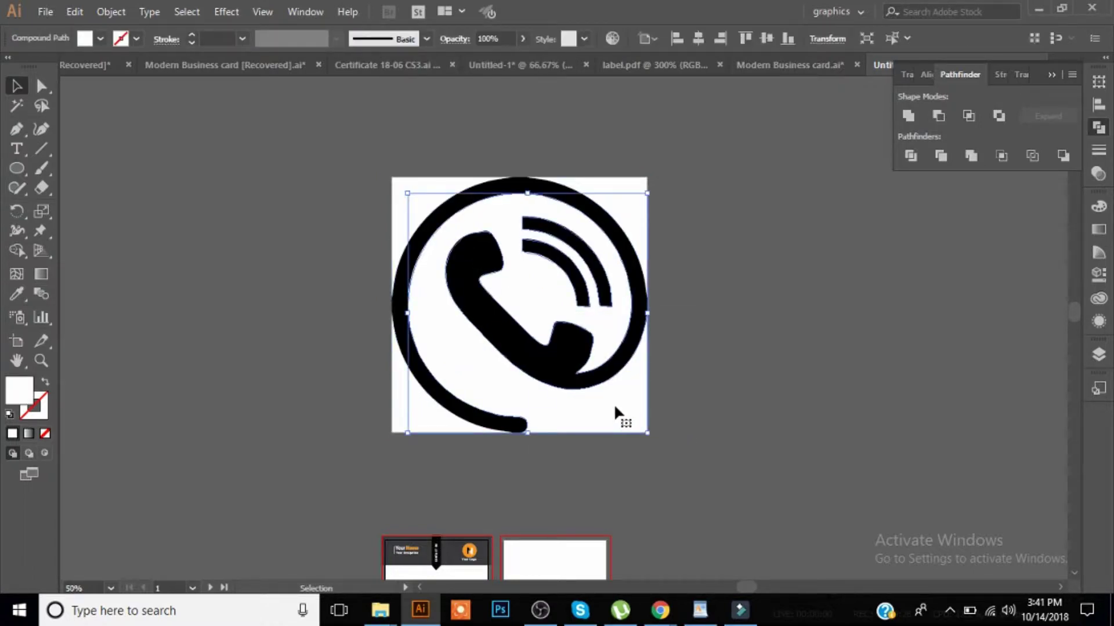
key("Delete")
left_click(418, 180)
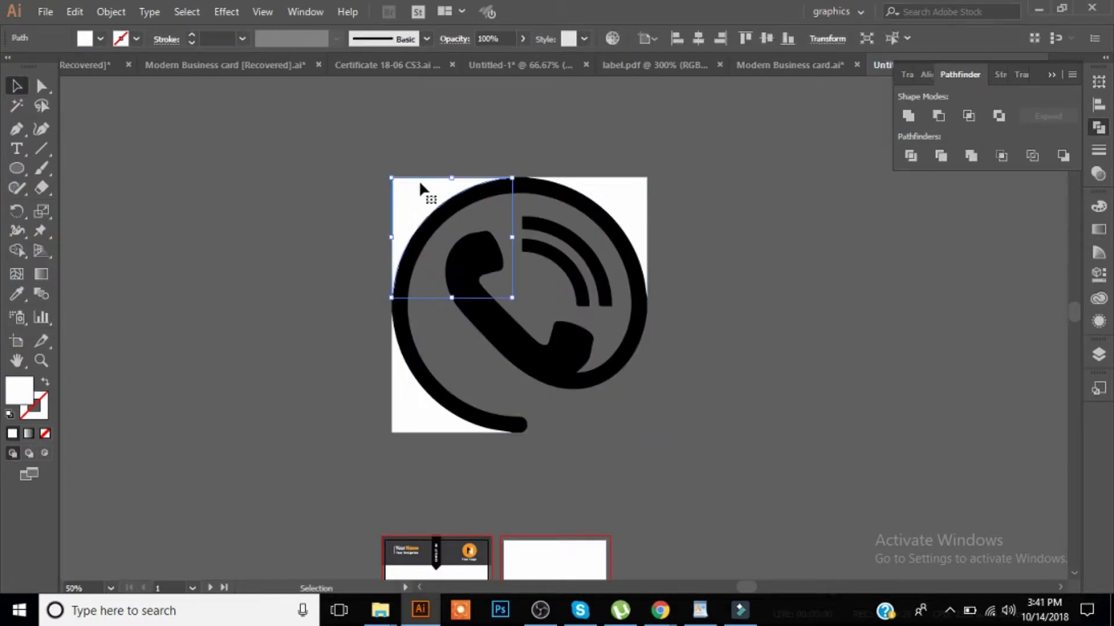
key("Delete")
left_click(590, 181)
key("Delete")
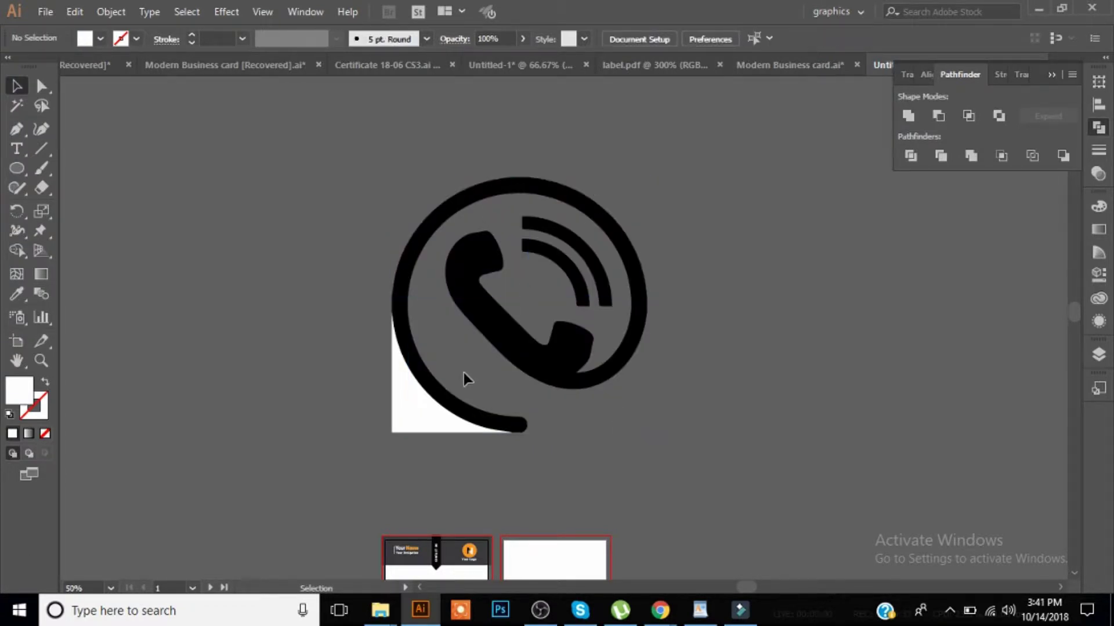
left_click(432, 410)
key("Delete")
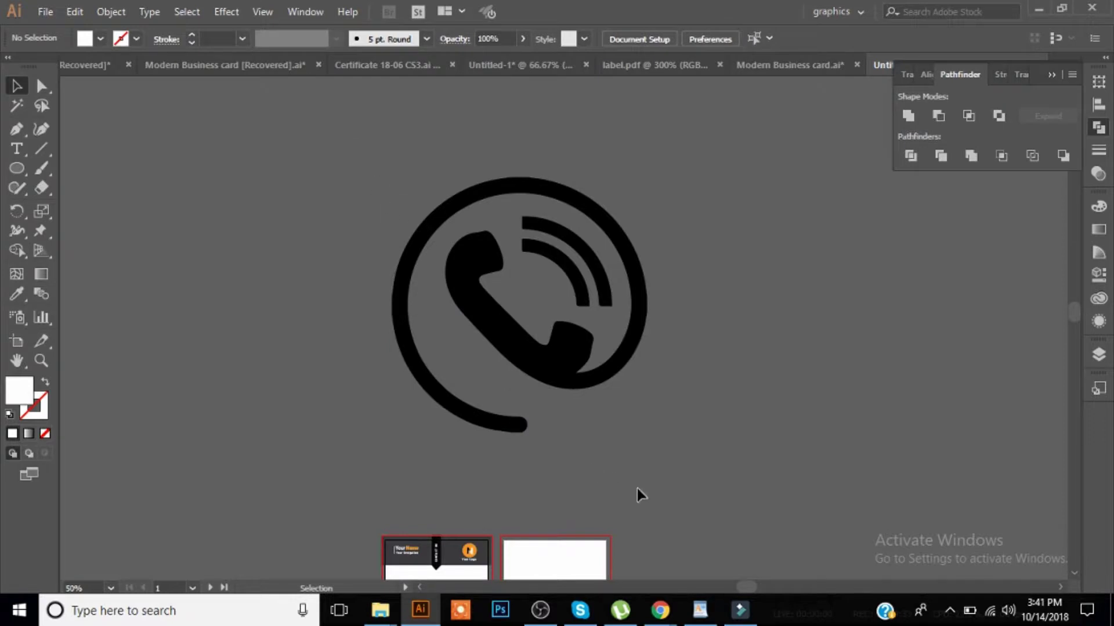
left_click(565, 354)
key("ctrl+a")
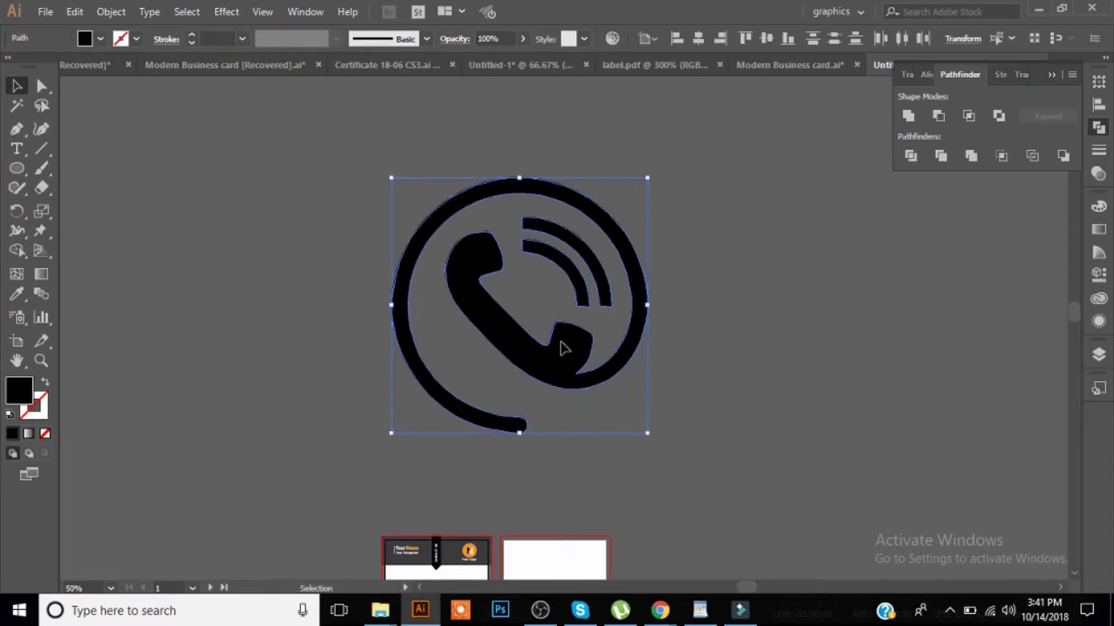
right_click(560, 345)
left_click(615, 122)
- Scale the phone icon down to a tiny size and position it at the left of the card's white area
scroll(692, 328, "down", 3)
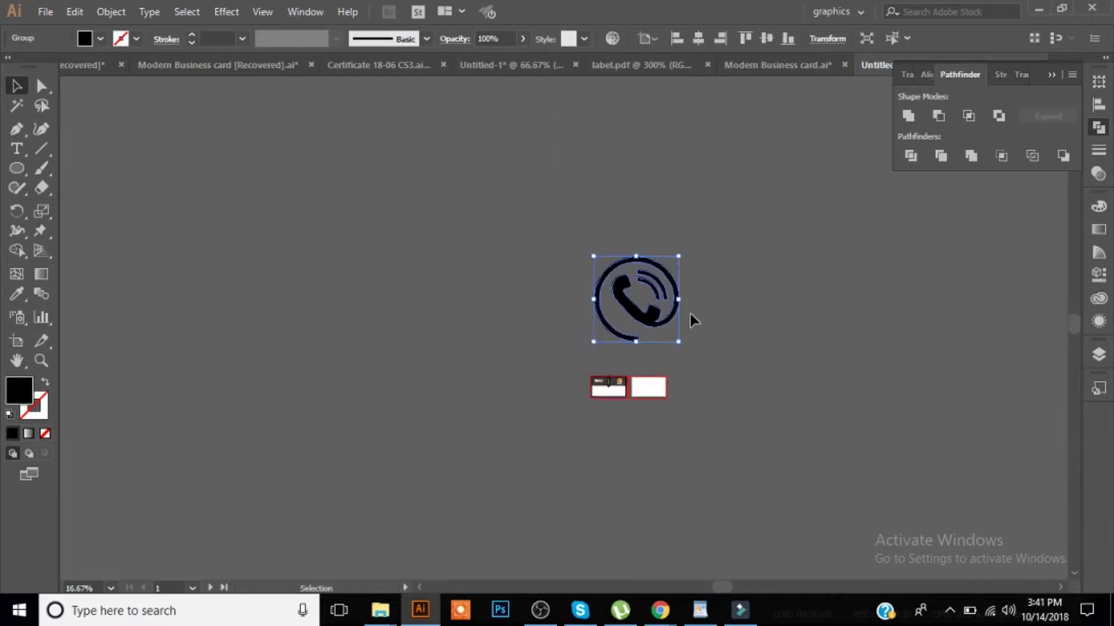
scroll(691, 313, "down", 2)
left_click_drag(643, 236, 616, 344)
scroll(615, 341, "up", 3)
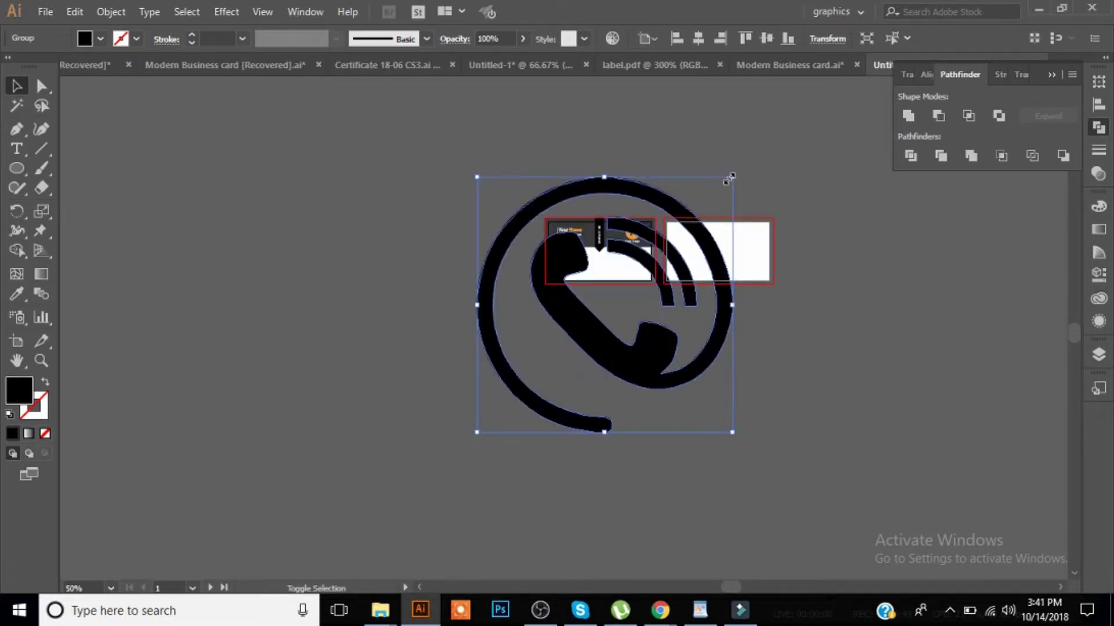
left_click_drag(730, 178, 486, 430)
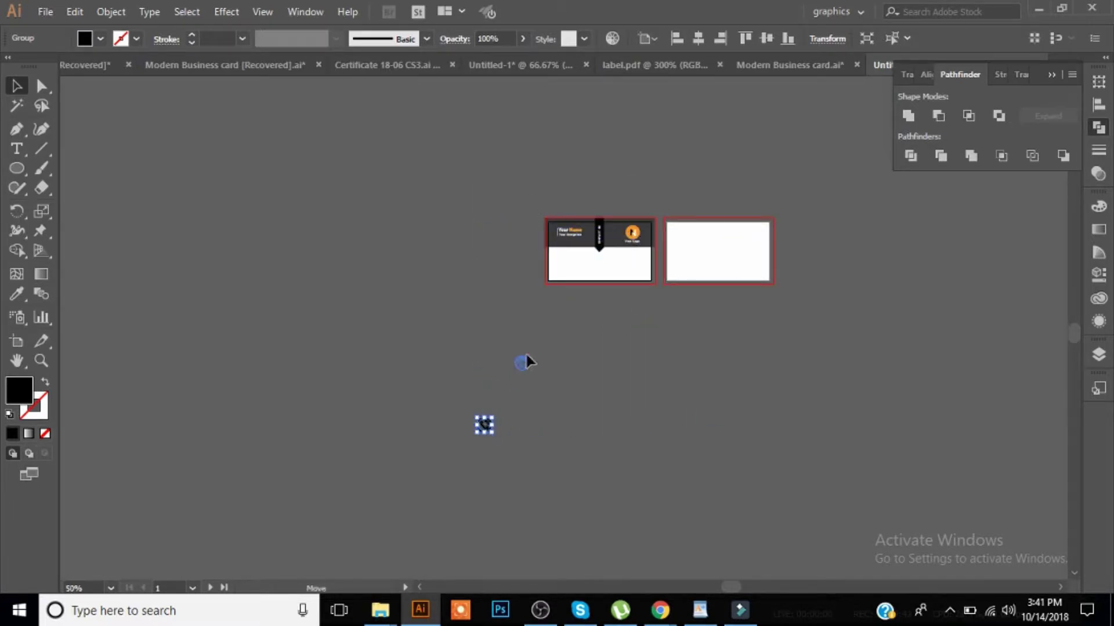
left_click_drag(568, 258, 512, 314)
scroll(566, 258, "up", 5)
scroll(603, 240, "up", 1)
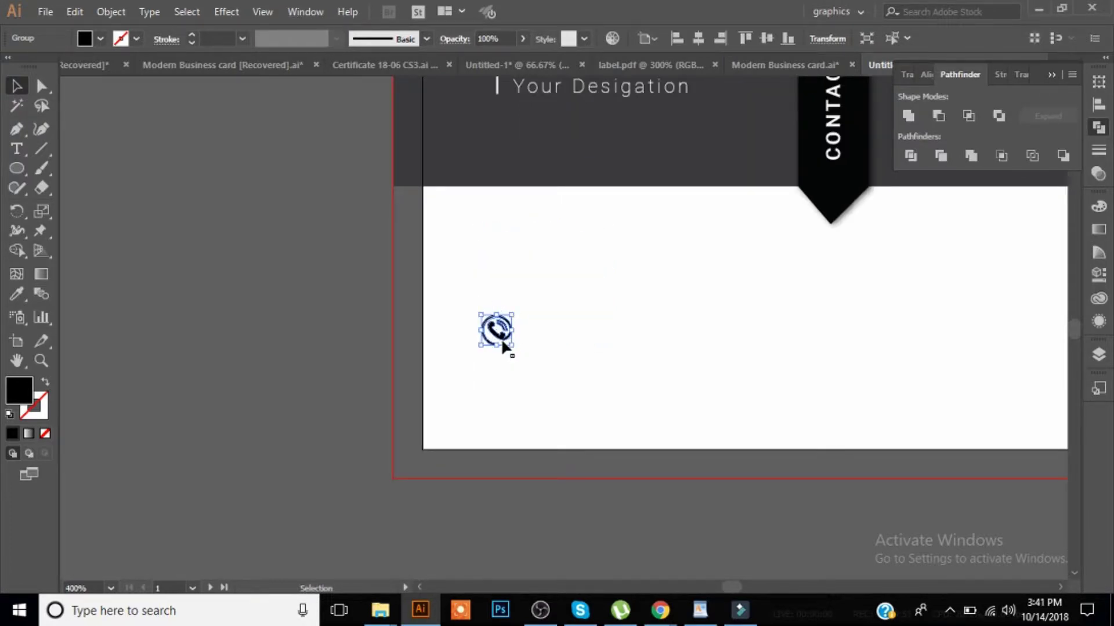
scroll(538, 272, "down", 1)
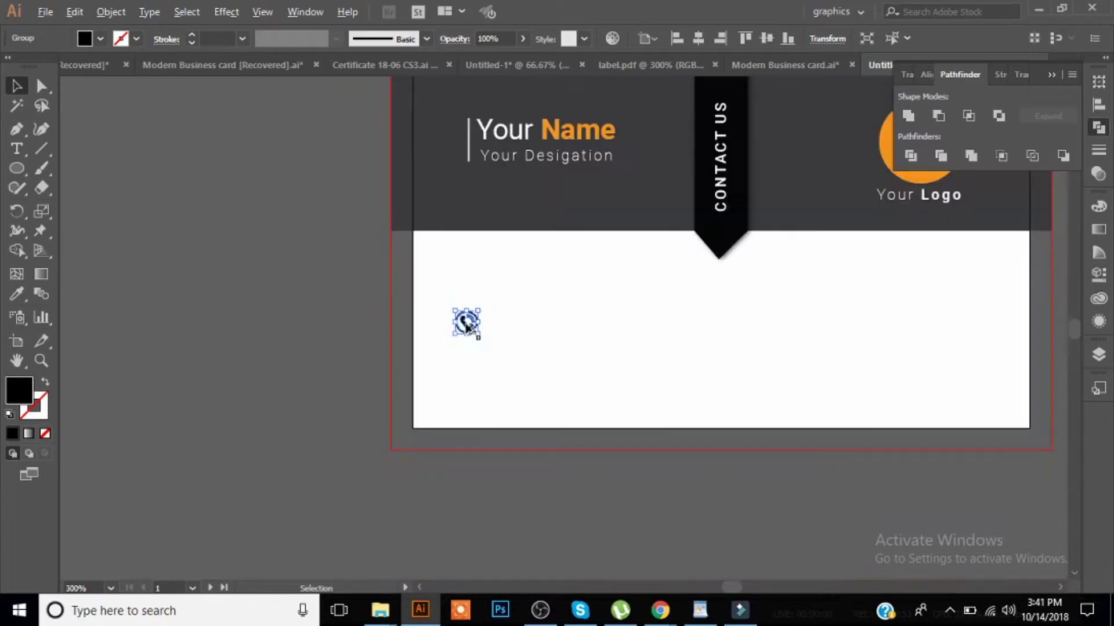
scroll(561, 501, "down", 1)
mouse_move(659, 611)
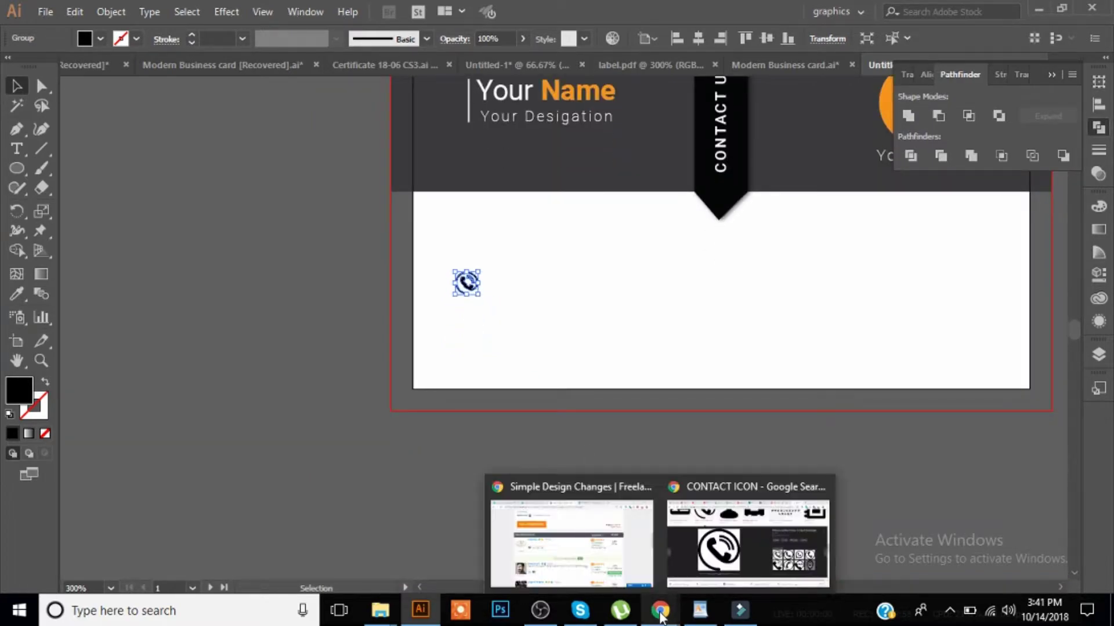
- Replace the Chrome query with 'email icon' and run the image search
left_click(747, 539)
scroll(594, 235, "up", 5)
scroll(594, 235, "up", 3)
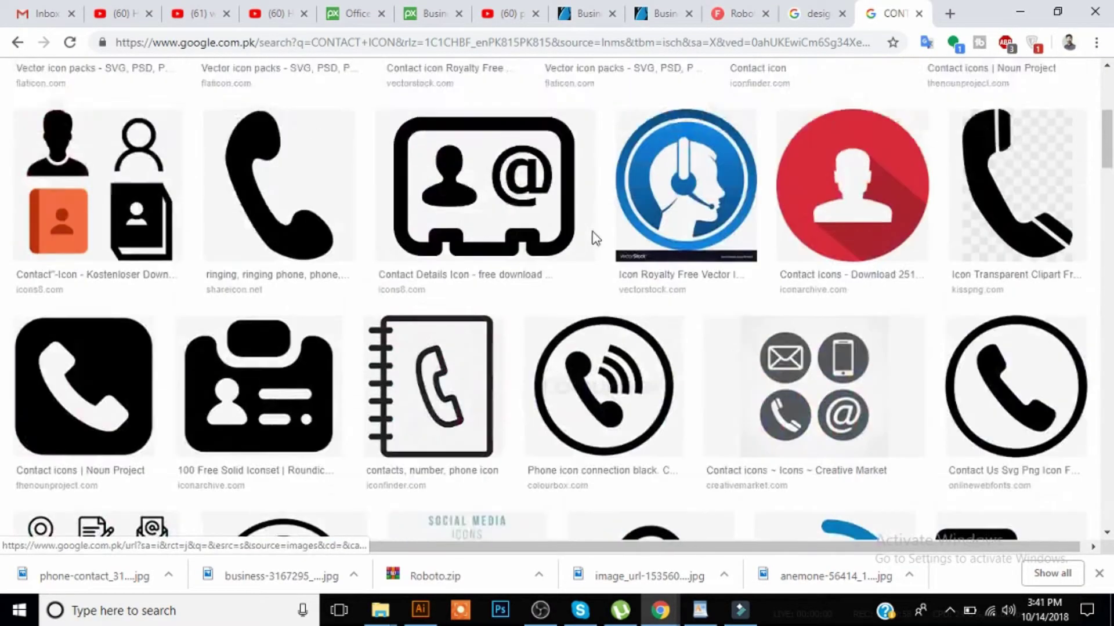
scroll(594, 235, "up", 3)
left_click_drag(266, 99, 136, 99)
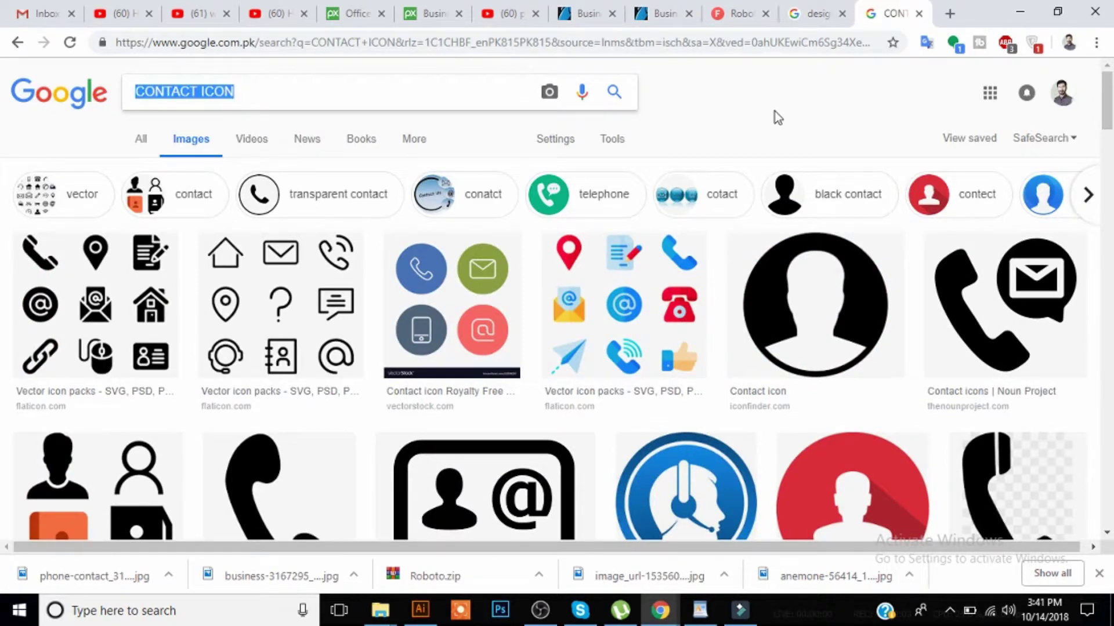
type("W")
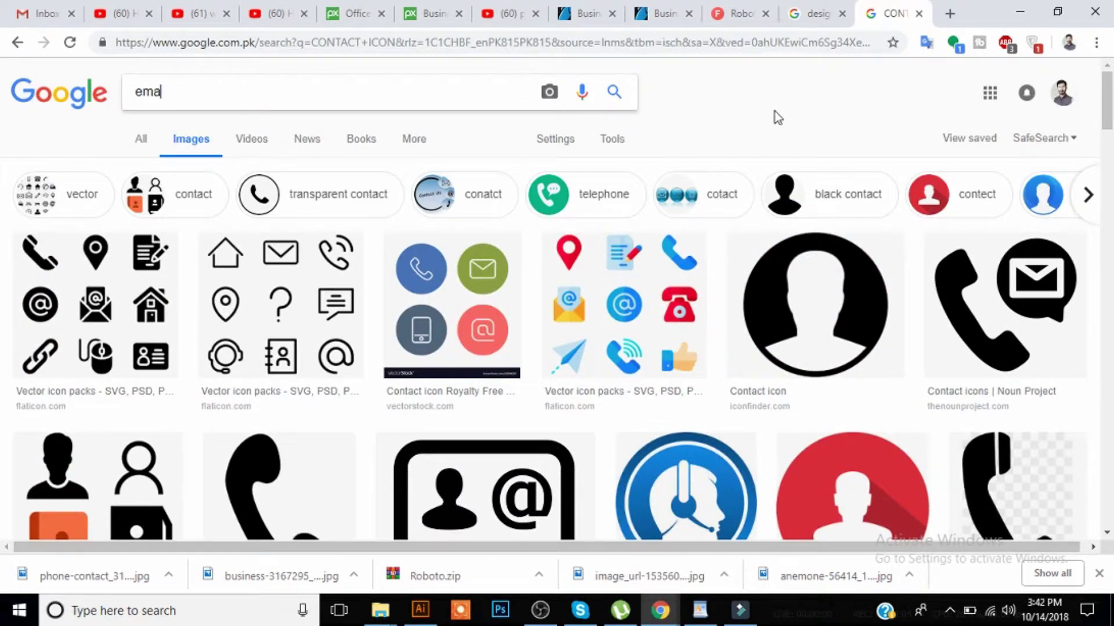
type("n")
key("Return")
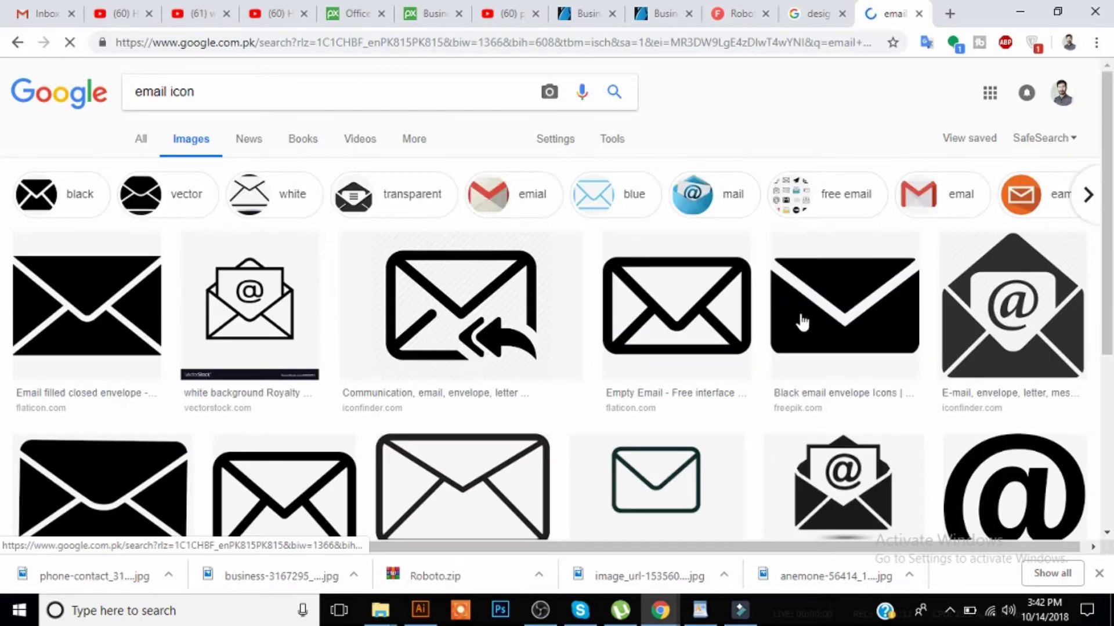
- Browse the email icon results and preview the Noun Project email icon
scroll(804, 319, "down", 3)
scroll(806, 321, "down", 2)
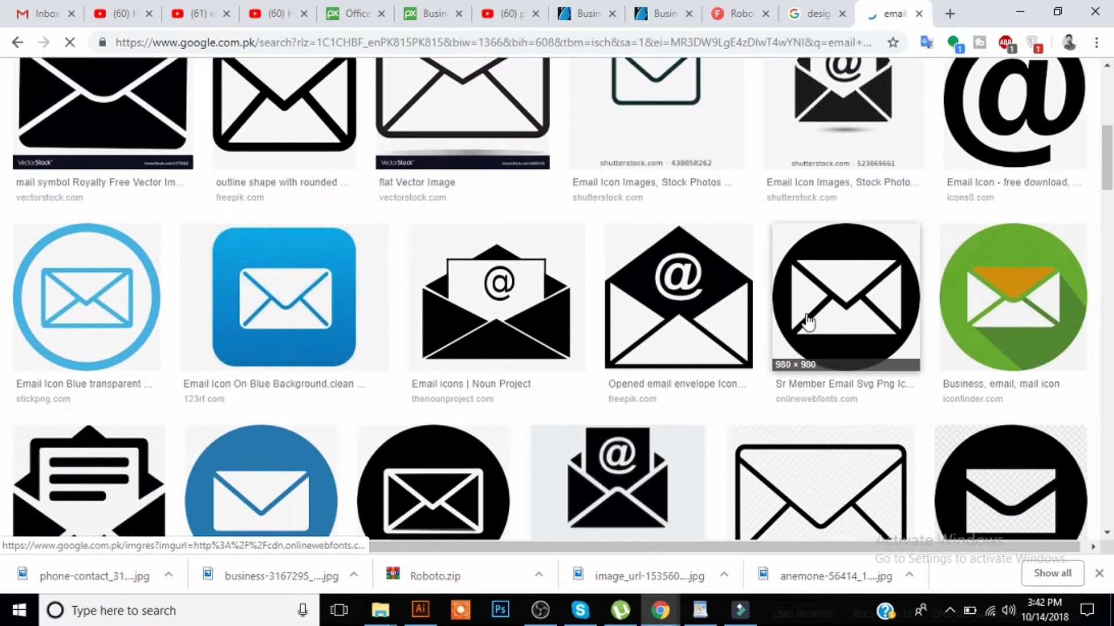
scroll(807, 321, "down", 2)
scroll(806, 320, "down", 2)
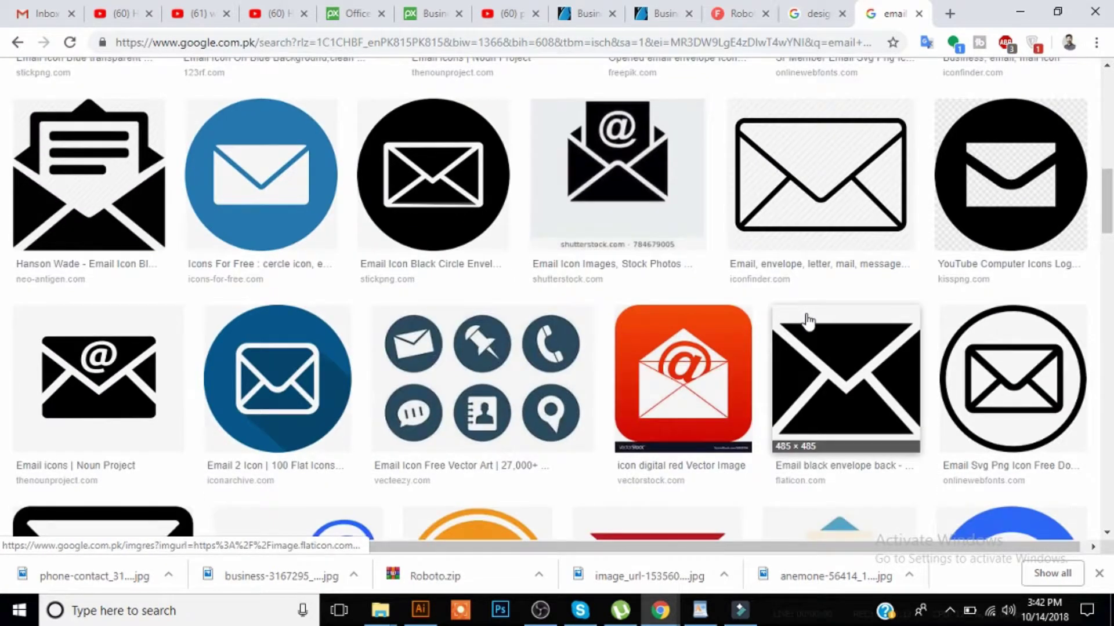
scroll(807, 321, "down", 1)
scroll(806, 320, "up", 1)
scroll(806, 321, "down", 1)
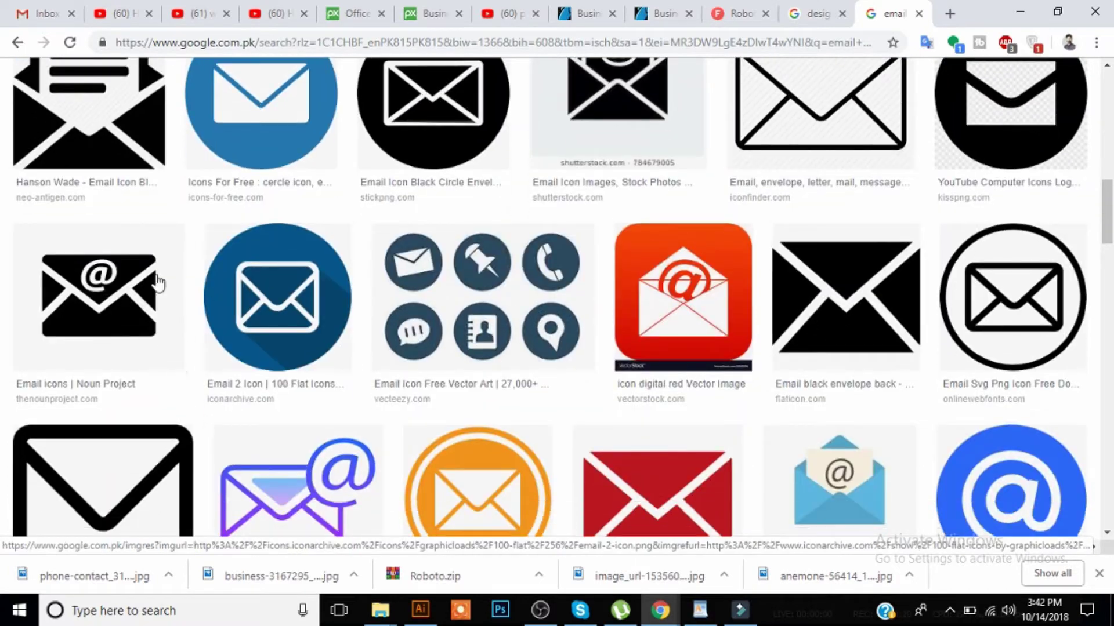
left_click(158, 283)
- Preview the white-on-black @ email icon and save the image to disk
scroll(586, 276, "up", 1)
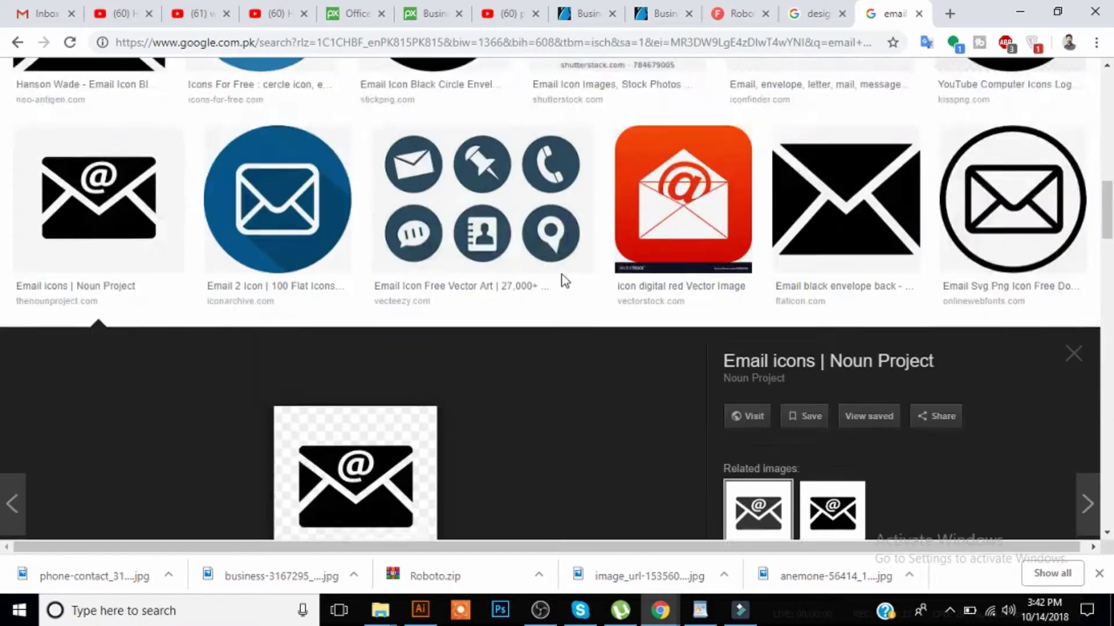
scroll(562, 275, "up", 2)
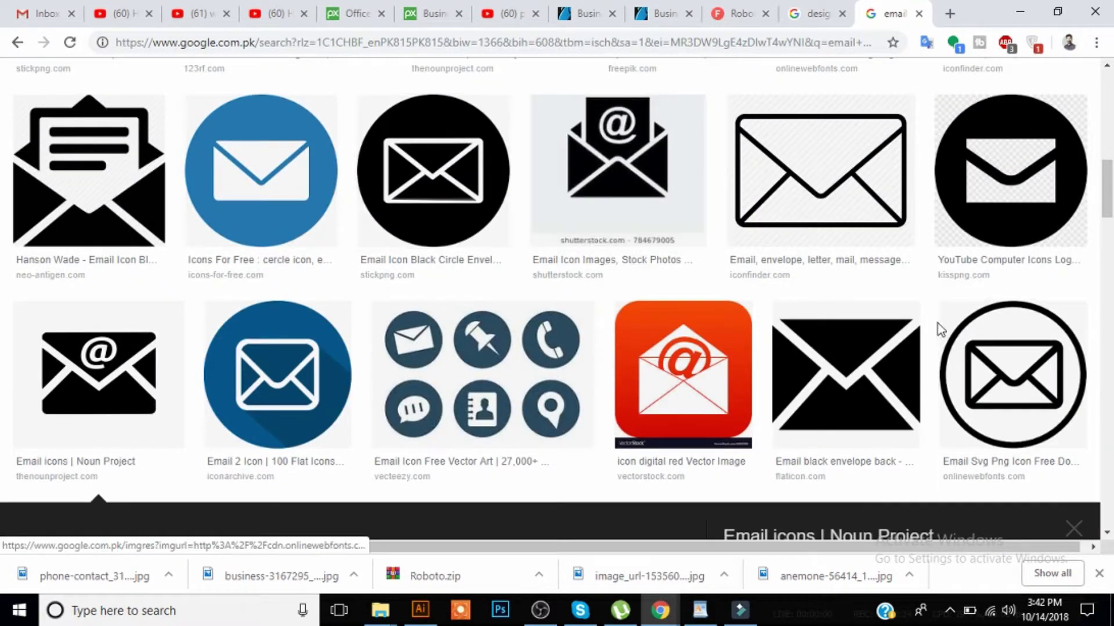
scroll(940, 330, "down", 1)
scroll(865, 318, "down", 3)
scroll(865, 323, "down", 2)
scroll(828, 323, "down", 3)
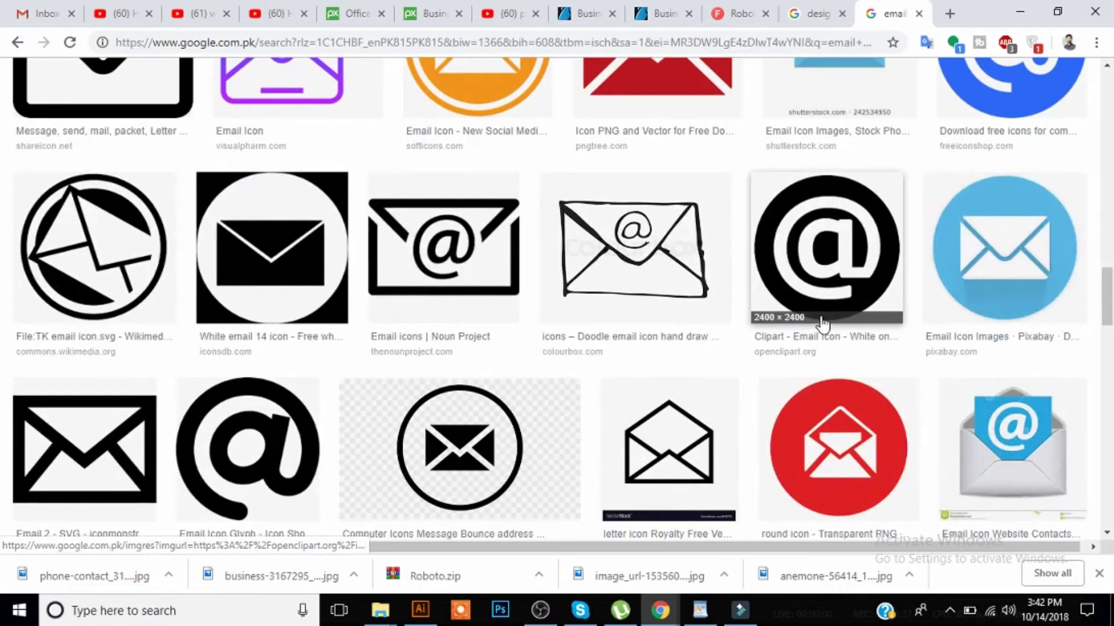
left_click(830, 268)
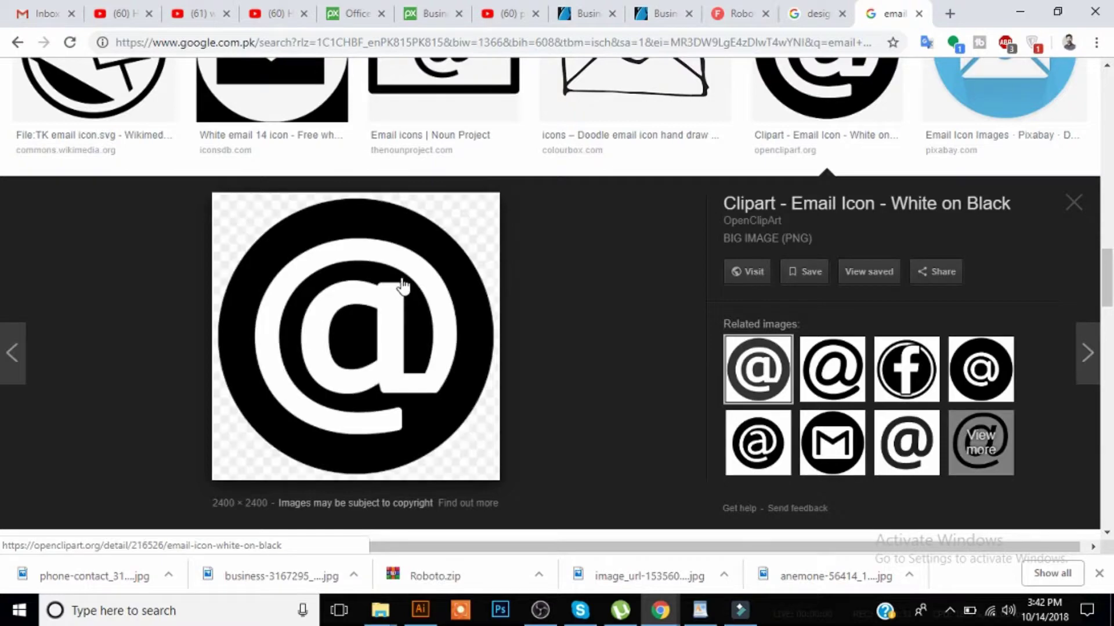
right_click(402, 288)
left_click(472, 421)
left_click(419, 365)
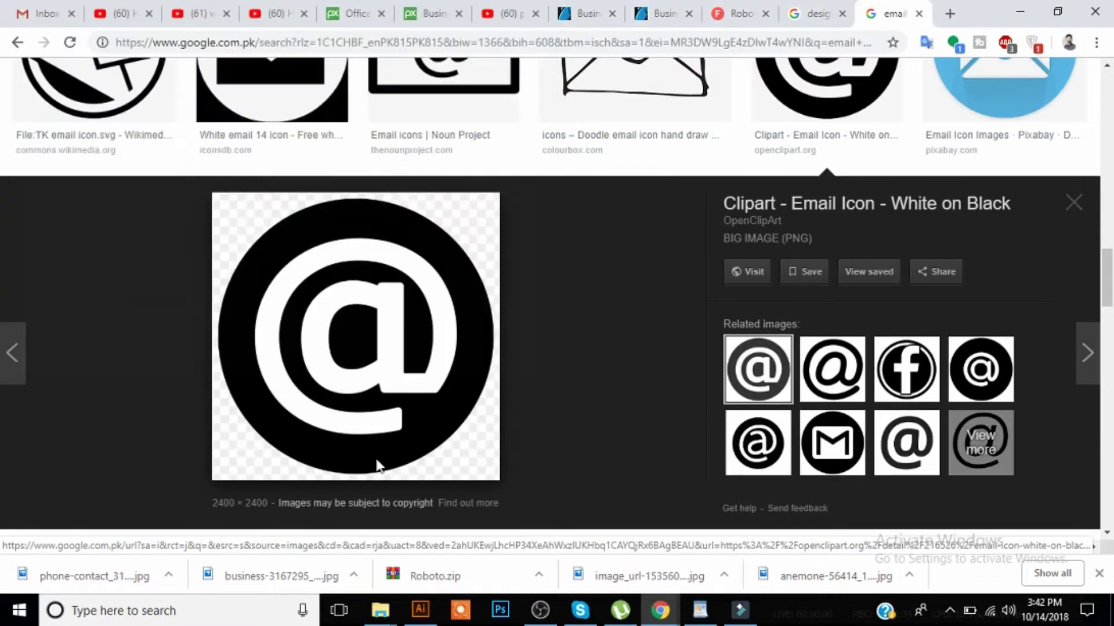
- Place the @ image below the cards, Image Trace it despite the slow-tracing warning, and expand
mouse_move(96, 575)
left_mouse_down()
mouse_move(412, 608)
mouse_move(503, 419)
left_mouse_up()
key("ctrl+minus")
key("ctrl+minus")
key("ctrl+minus")
left_click_drag(513, 333, 472, 425)
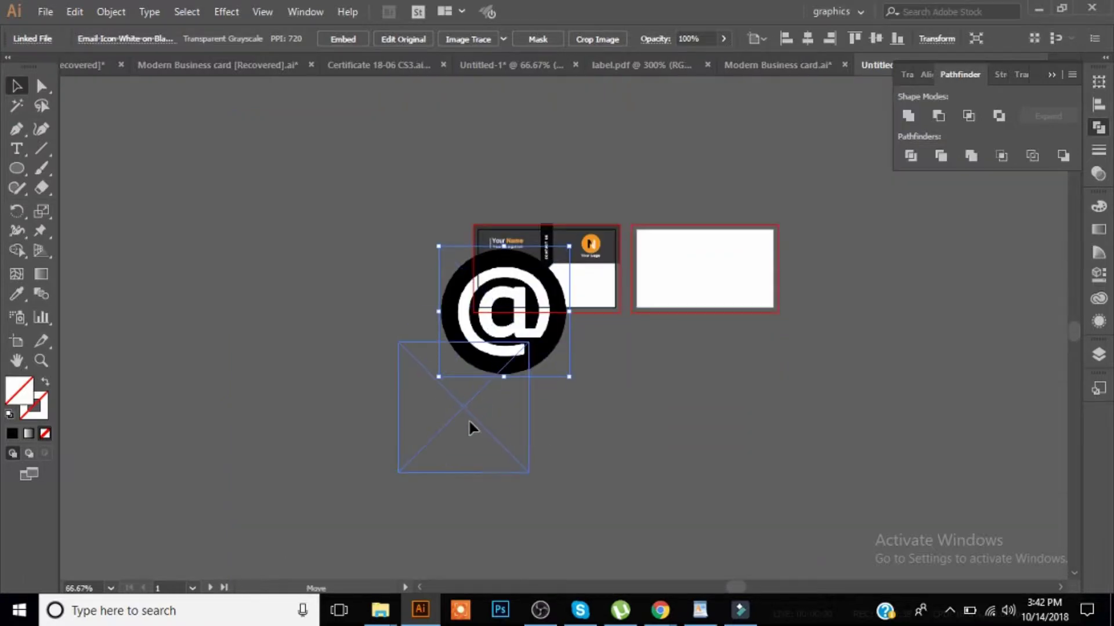
left_click(453, 39)
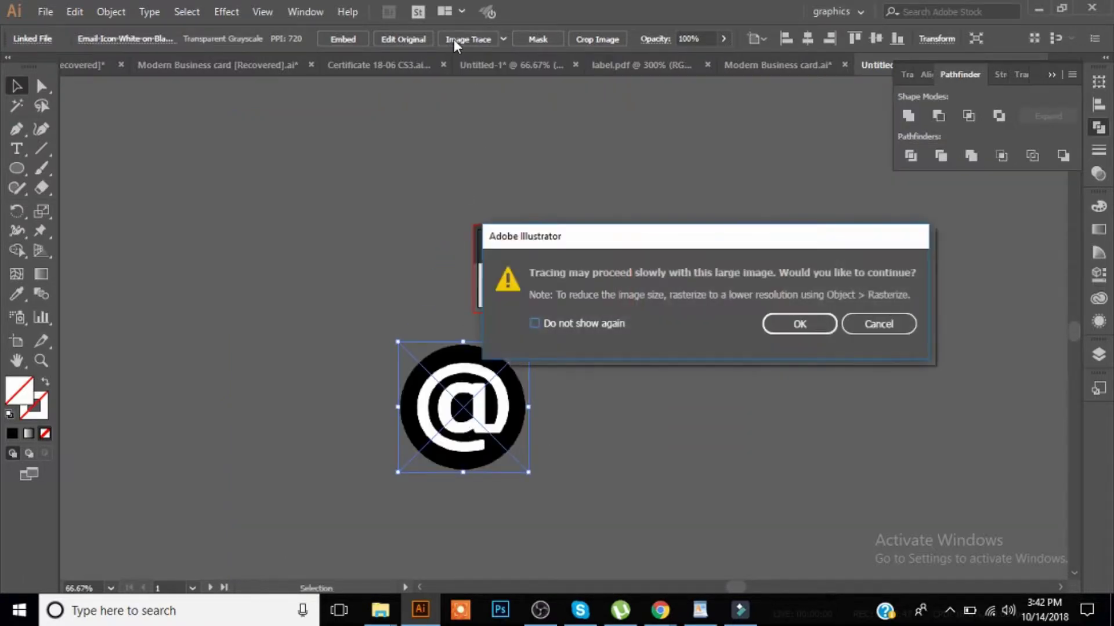
left_click(799, 324)
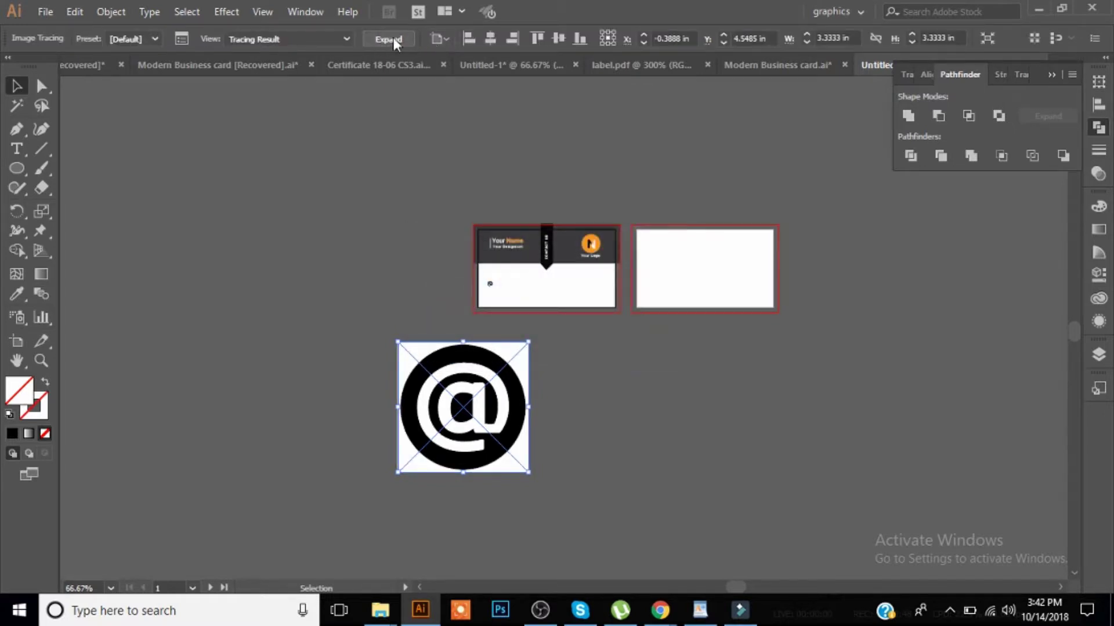
left_click(392, 40)
- Ungroup the traced @ art, delete its white background shape, and regroup the rest
scroll(475, 429, "up", 2)
scroll(471, 348, "down", 1)
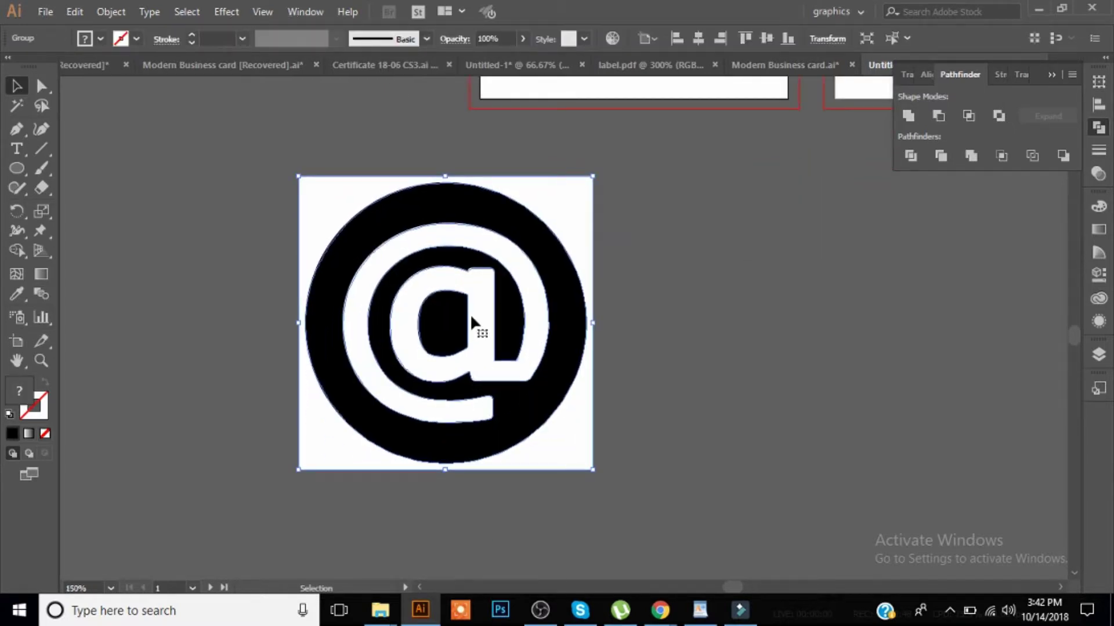
right_click(470, 313)
left_click(554, 451)
left_click(565, 439)
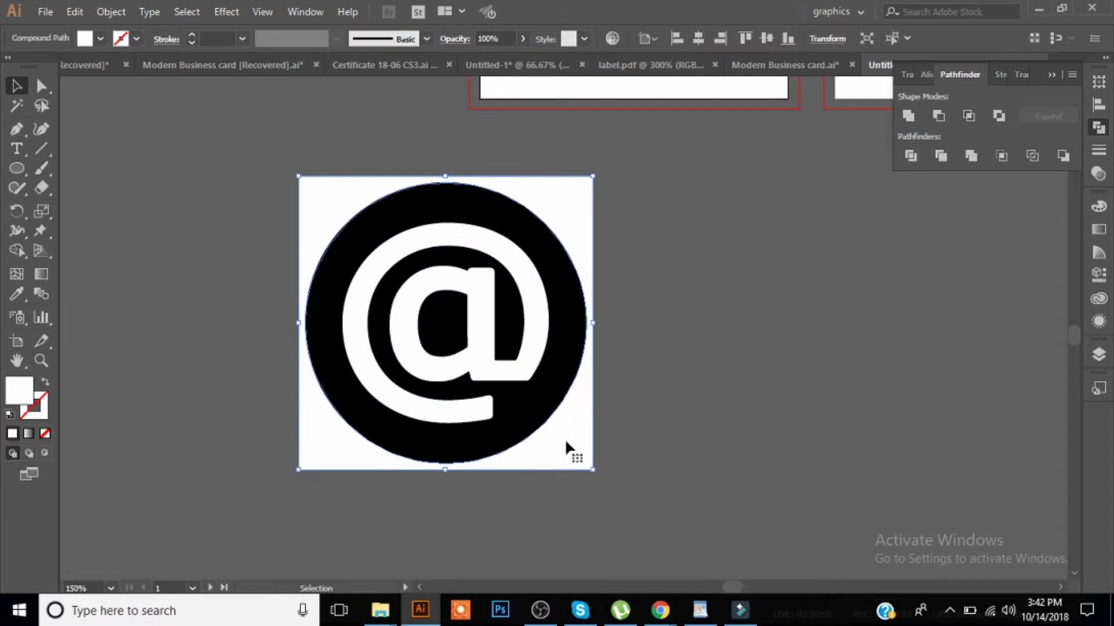
key("Delete")
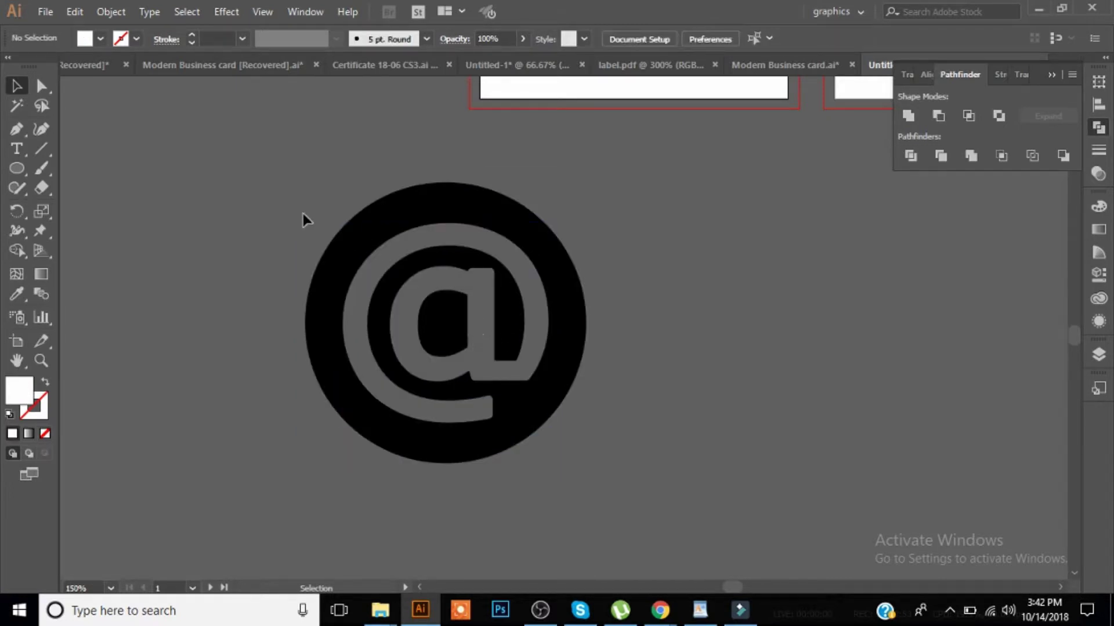
key("ctrl+a")
right_click(564, 389)
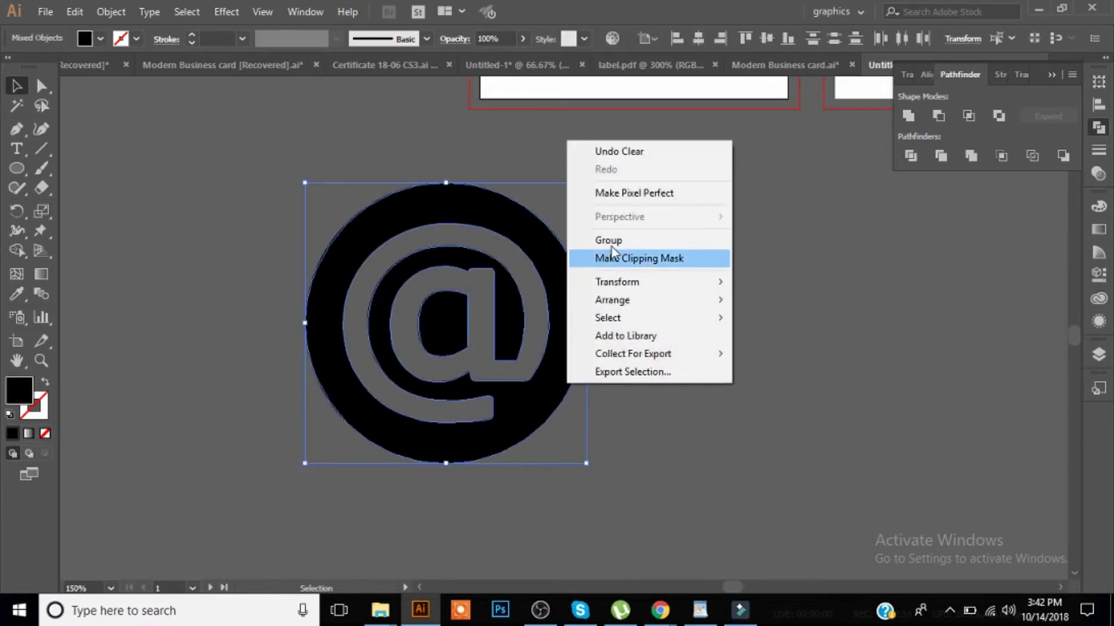
left_click(609, 240)
- Shrink the @ icon and position it just below the phone icon on the card
left_click_drag(586, 183, 365, 410)
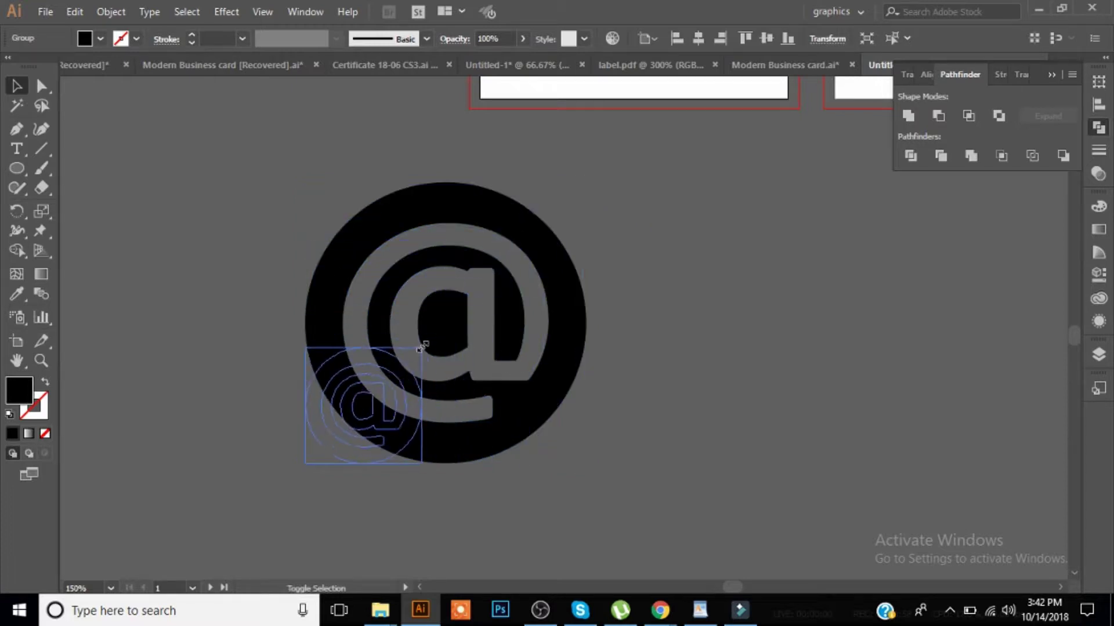
scroll(490, 488, "down", 2)
scroll(489, 477, "up", 2)
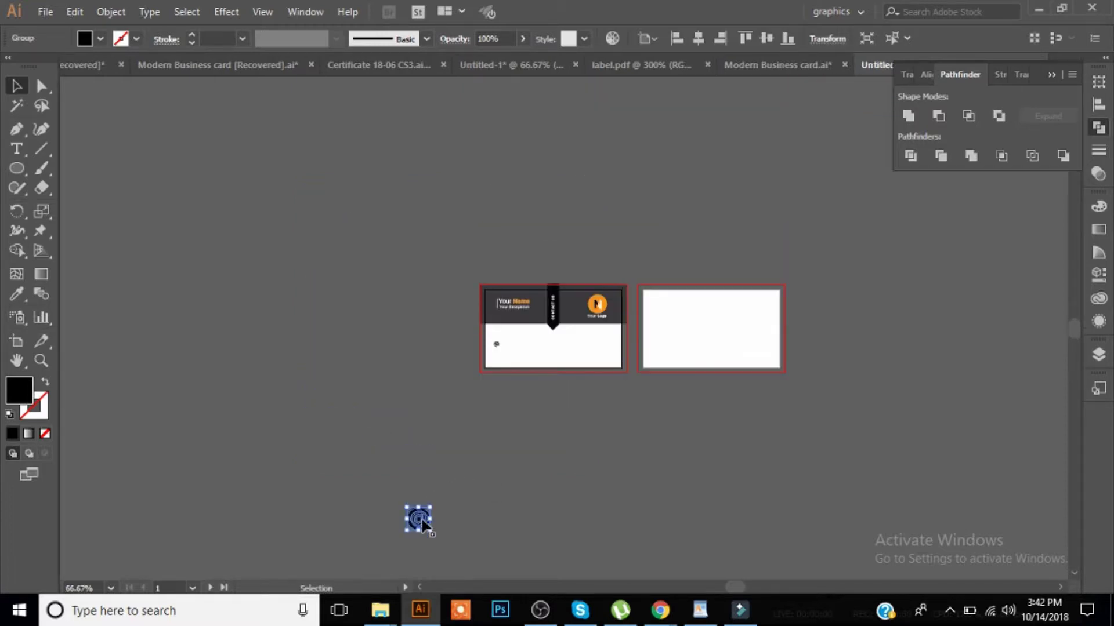
left_click_drag(502, 365, 500, 363)
scroll(531, 336, "up", 5)
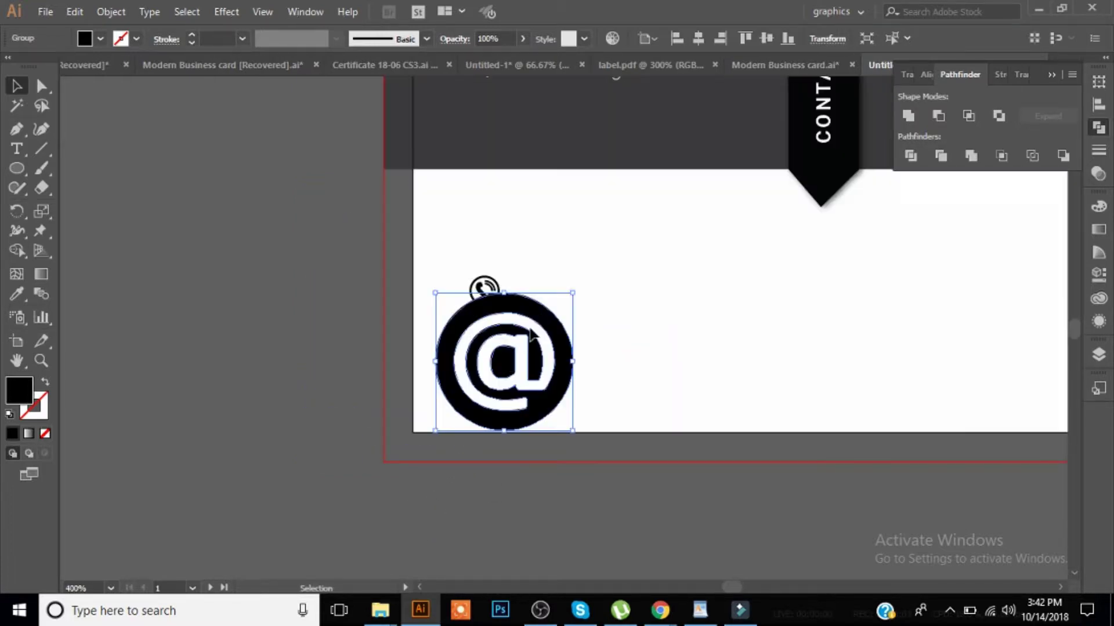
mouse_move(567, 301)
left_mouse_down()
mouse_move(485, 383)
mouse_move(515, 354)
mouse_move(494, 356)
mouse_move(507, 335)
left_mouse_up()
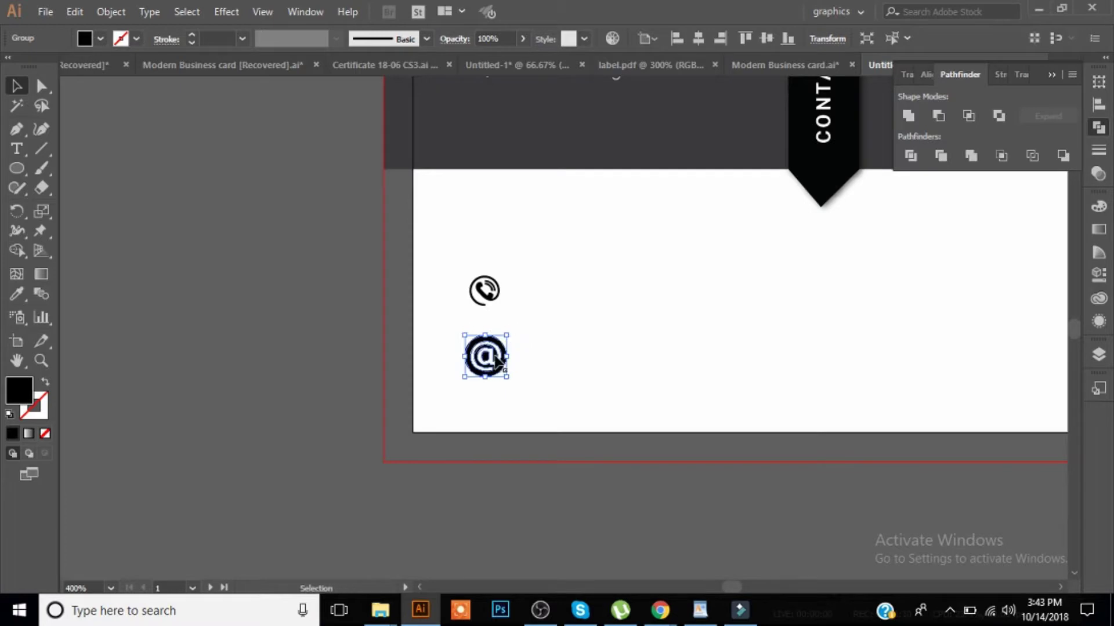
scroll(426, 365, "down", 2)
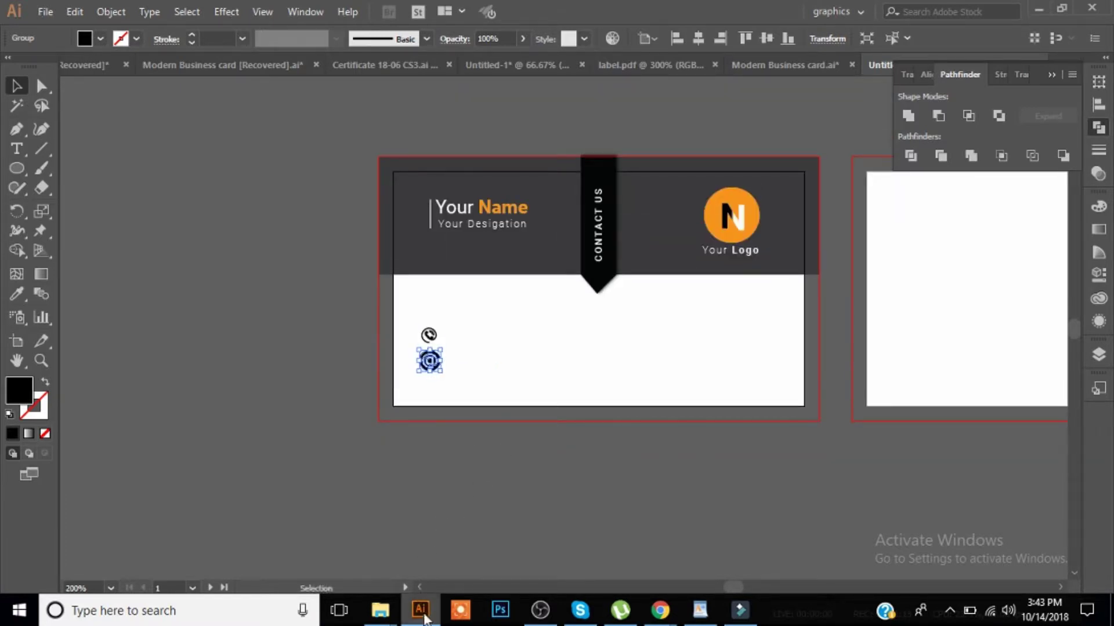
- Change the Chrome image search from email icons to web icons
mouse_move(660, 611)
left_click(748, 533)
left_click(638, 267)
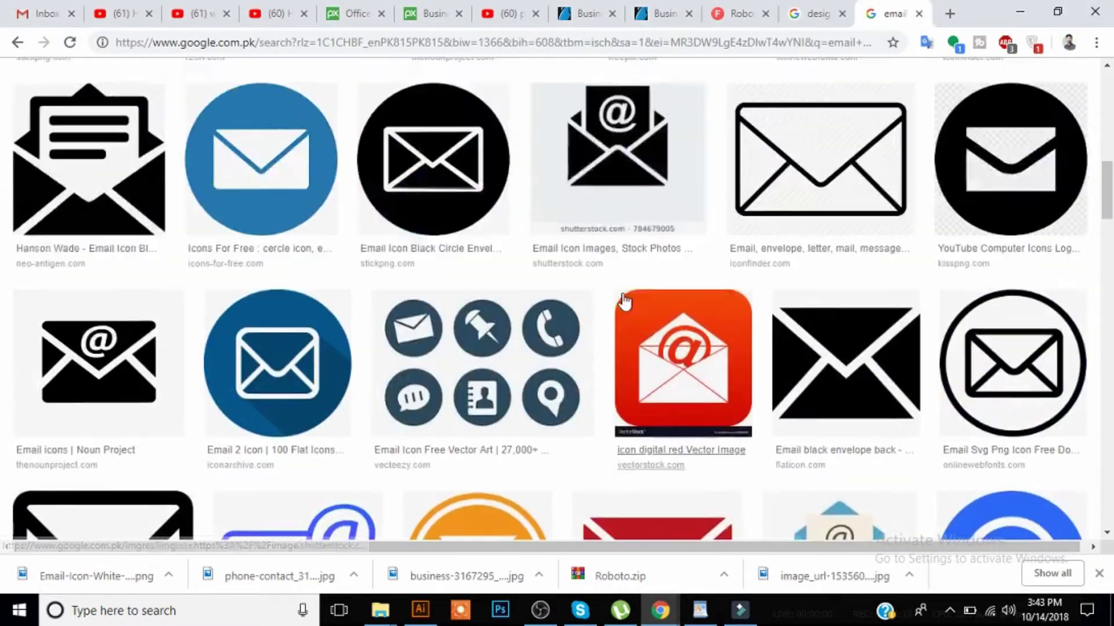
scroll(625, 301, "up", 10)
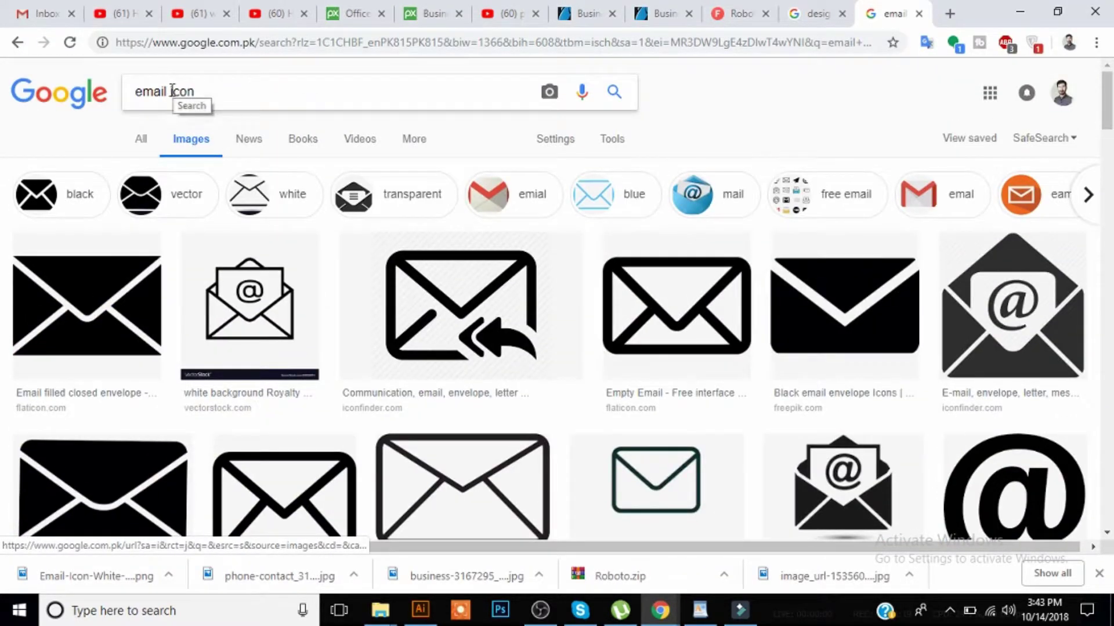
double_click(152, 91)
type("web")
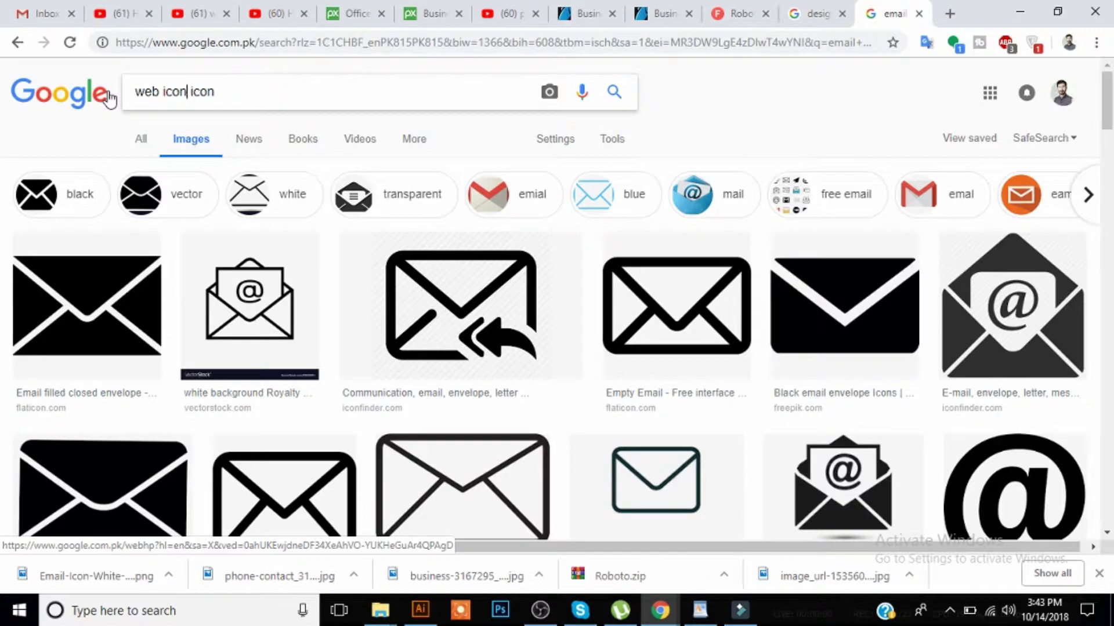
key("Return")
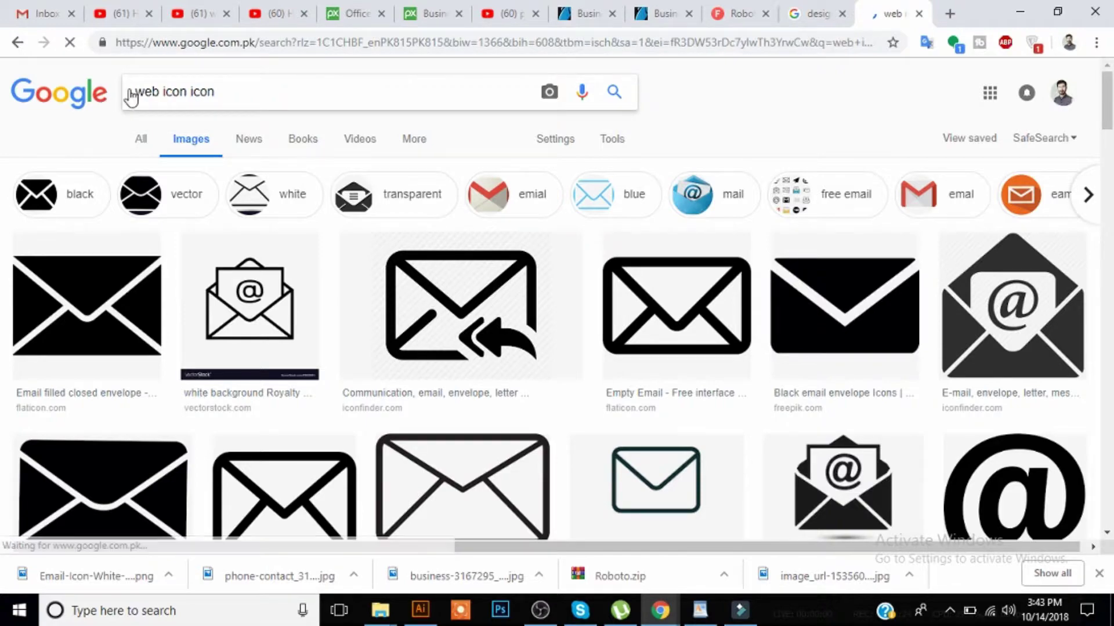
scroll(423, 307, "down", 3)
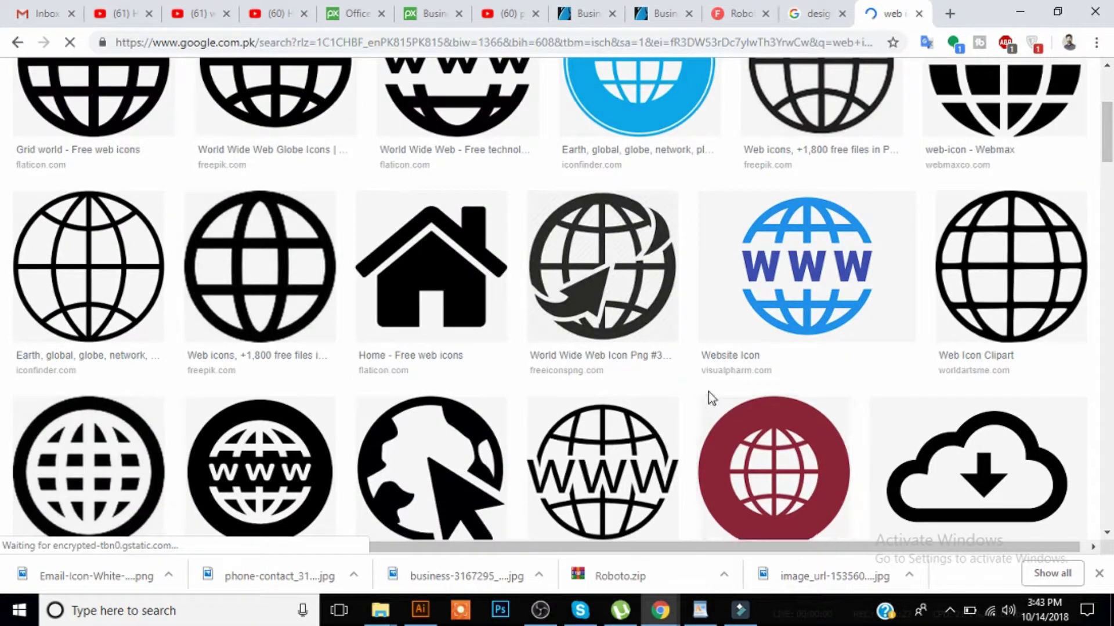
scroll(954, 298, "up", 1)
scroll(928, 290, "up", 2)
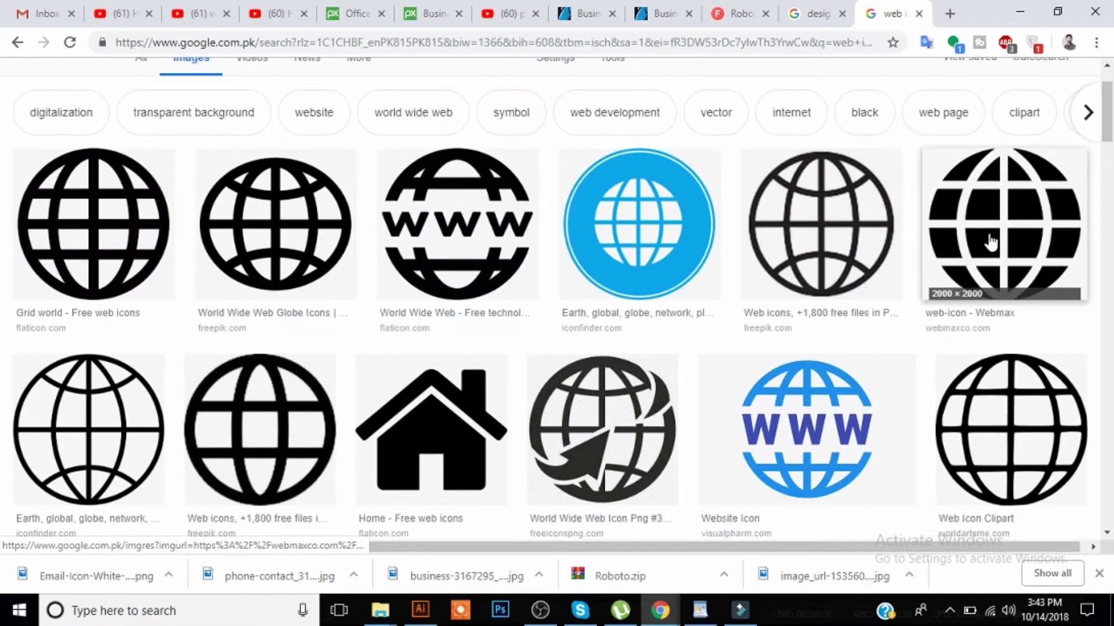
- Save the WWW globe image as download.png and drag it into Illustrator
left_click(454, 234)
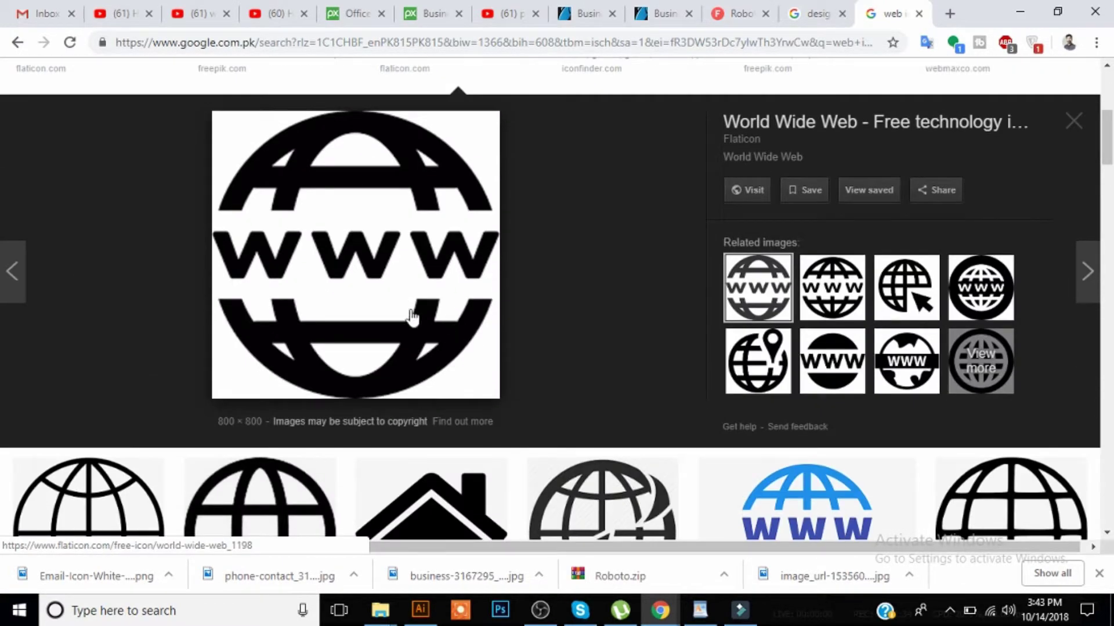
right_click(402, 209)
left_click(473, 345)
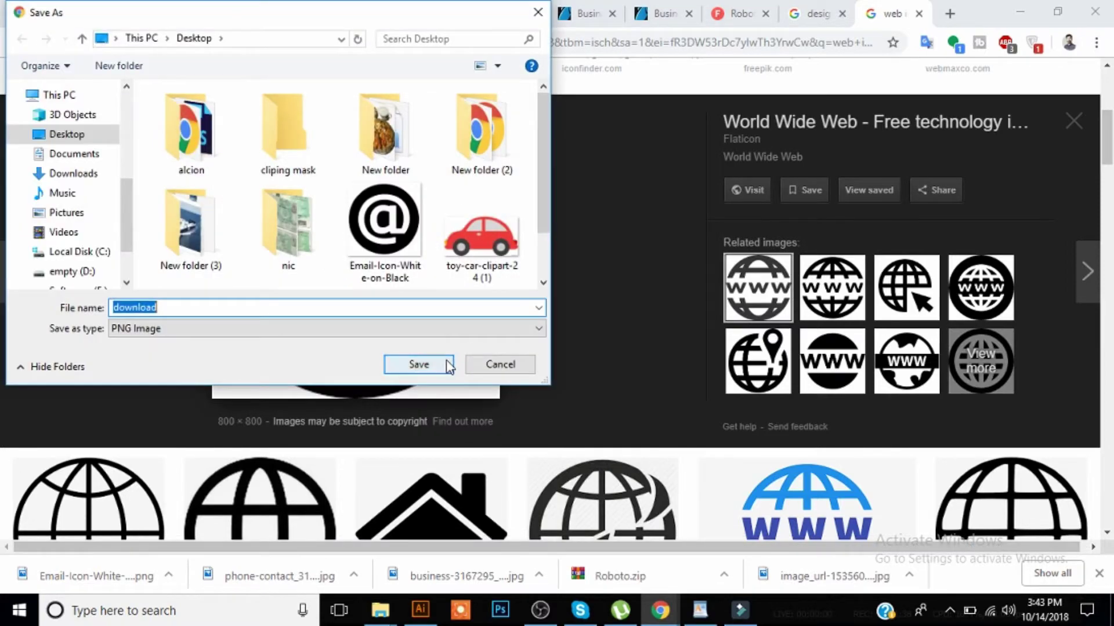
left_click(415, 363)
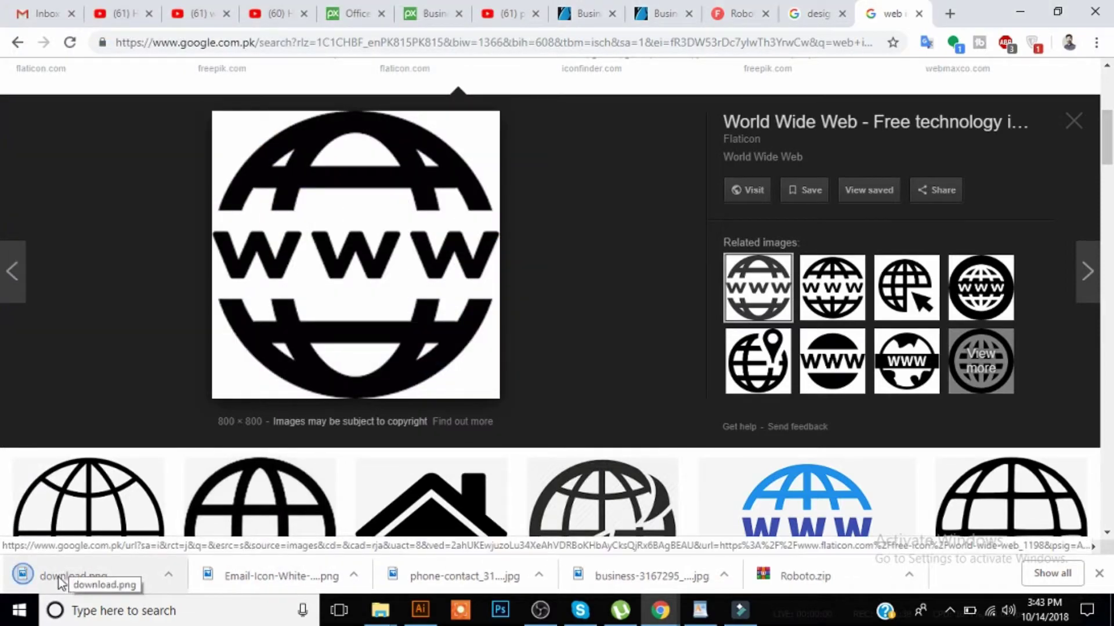
mouse_move(76, 575)
left_mouse_down()
mouse_move(369, 580)
mouse_move(496, 435)
left_mouse_up()
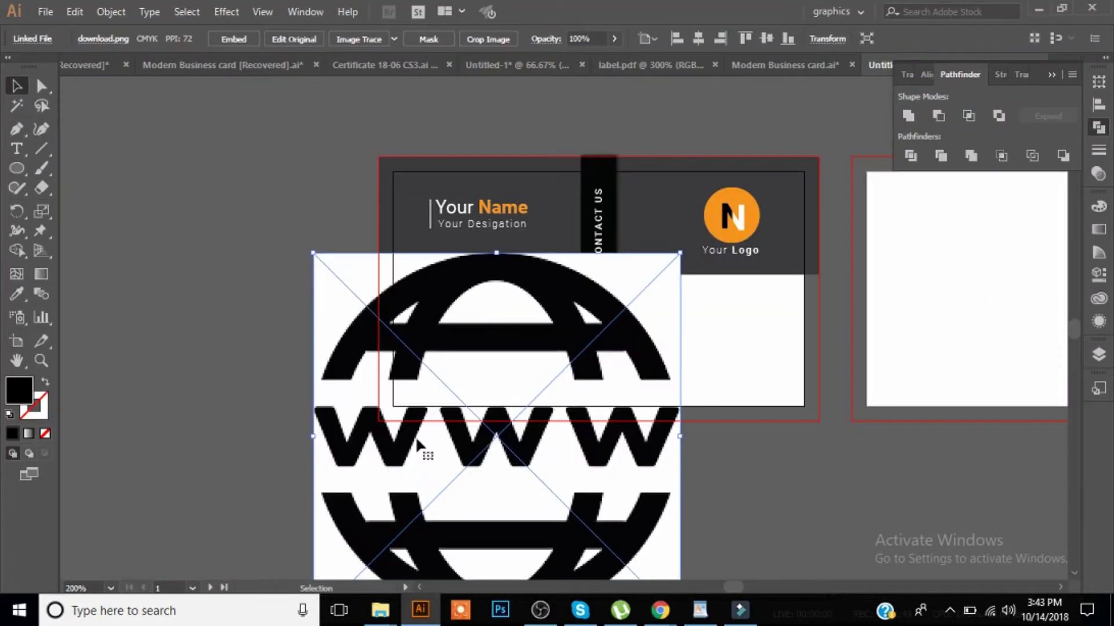
- Place the downloaded globe image (download.png) and shrink it toward icon size
scroll(415, 429, "down", 1)
scroll(415, 434, "down", 3)
left_click_drag(481, 252, 534, 365)
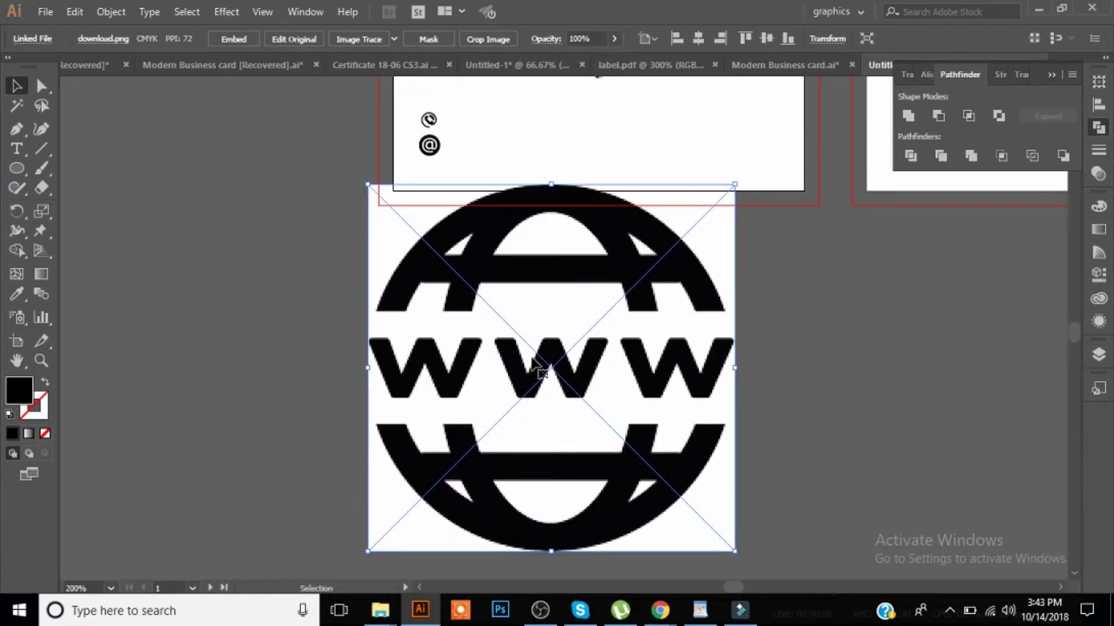
left_click_drag(732, 183, 430, 490)
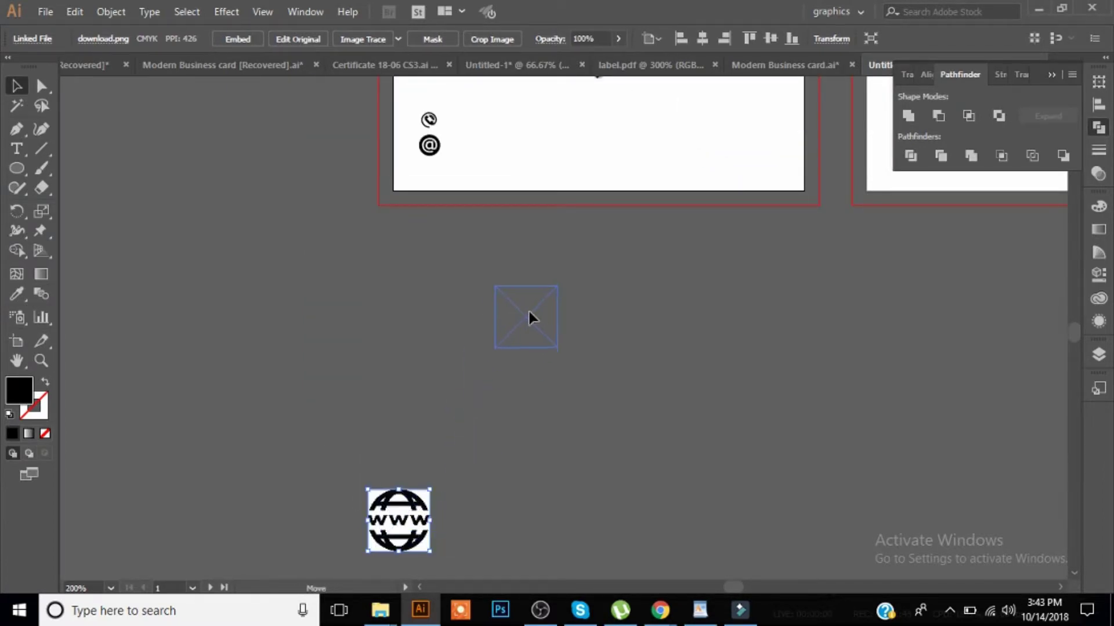
scroll(529, 317, "up", 5)
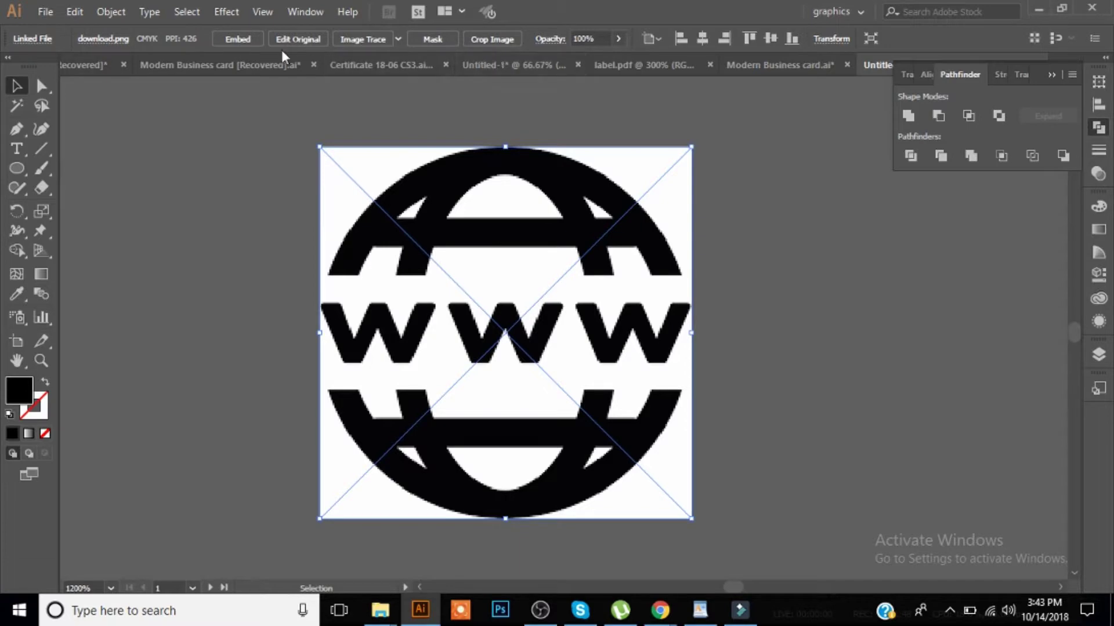
- Image Trace the globe, expand it into shapes, and ungroup them
left_click(364, 40)
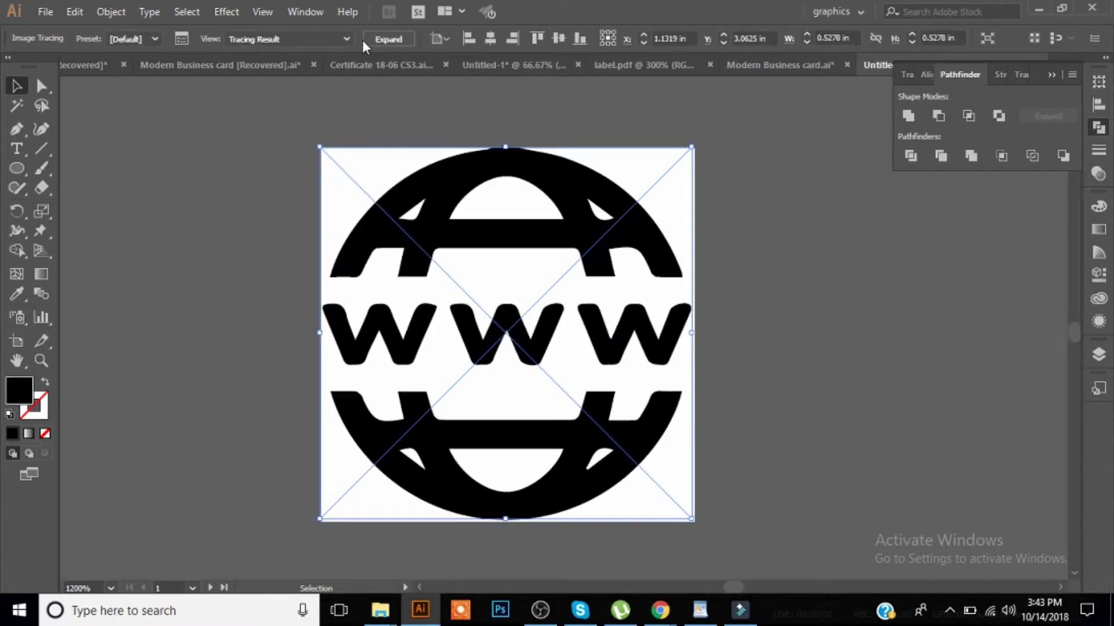
left_click(393, 38)
right_click(459, 228)
left_click(534, 364)
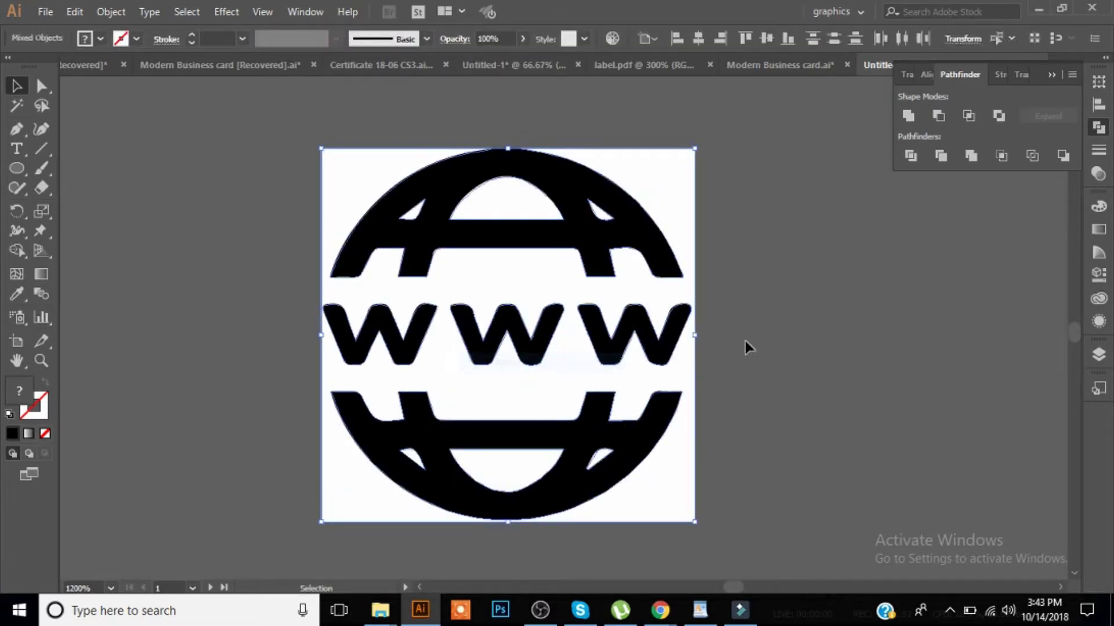
left_click(748, 347)
- Delete the white background square and the white slivers and domes inside the globe
left_click(651, 168)
key("Delete")
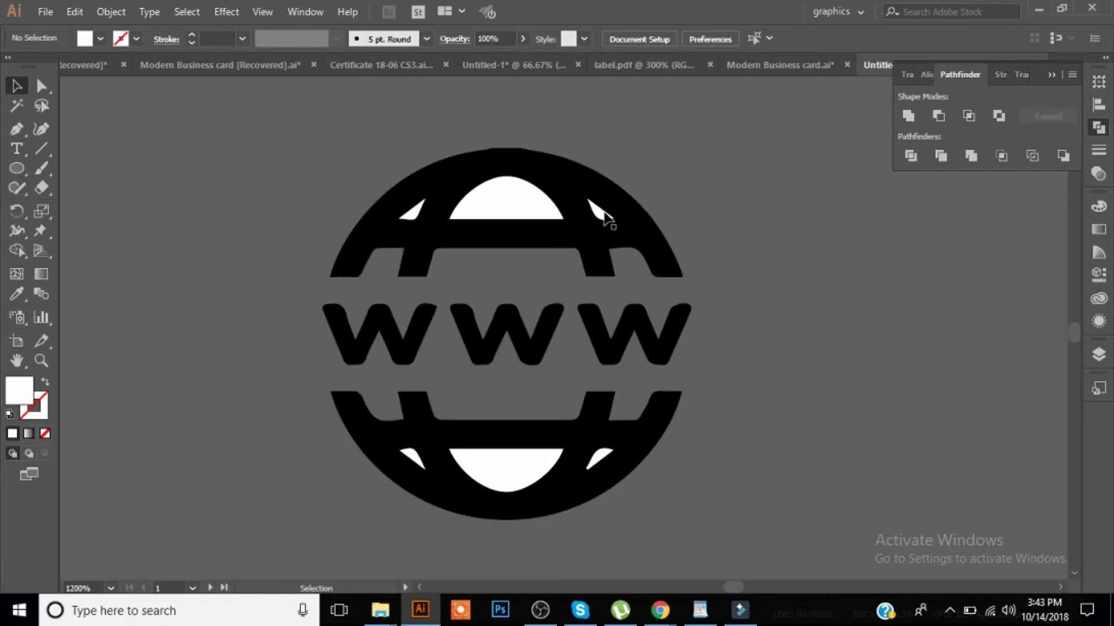
left_click(603, 216)
key("Delete")
left_click(529, 209)
key("Delete")
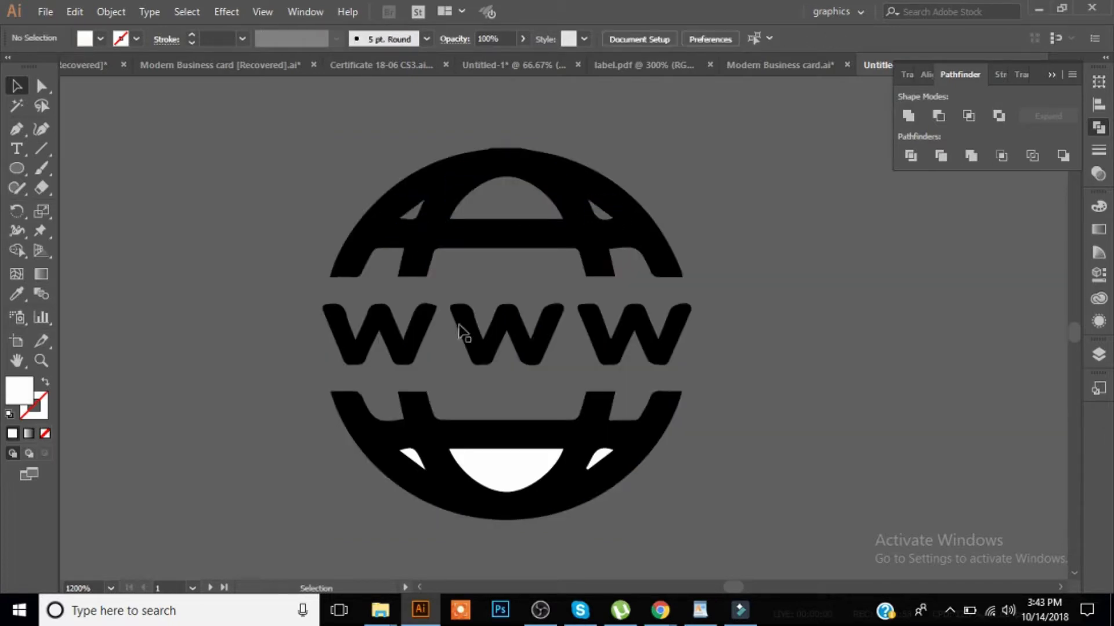
left_click(510, 488)
key("Delete")
left_click(412, 459)
key("Delete")
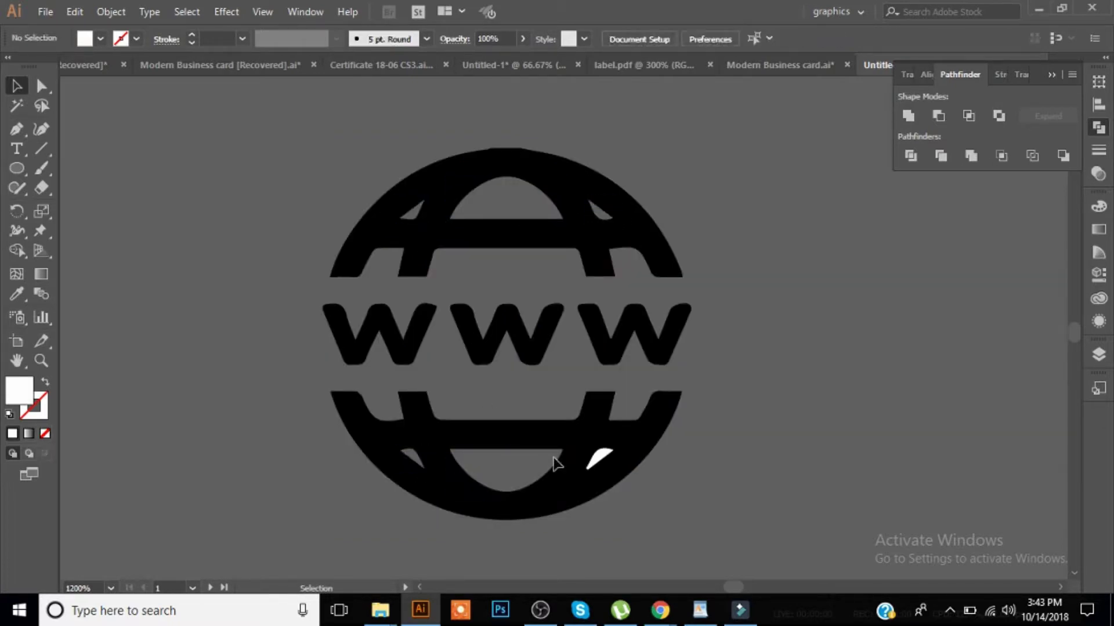
left_click(594, 461)
key("Delete")
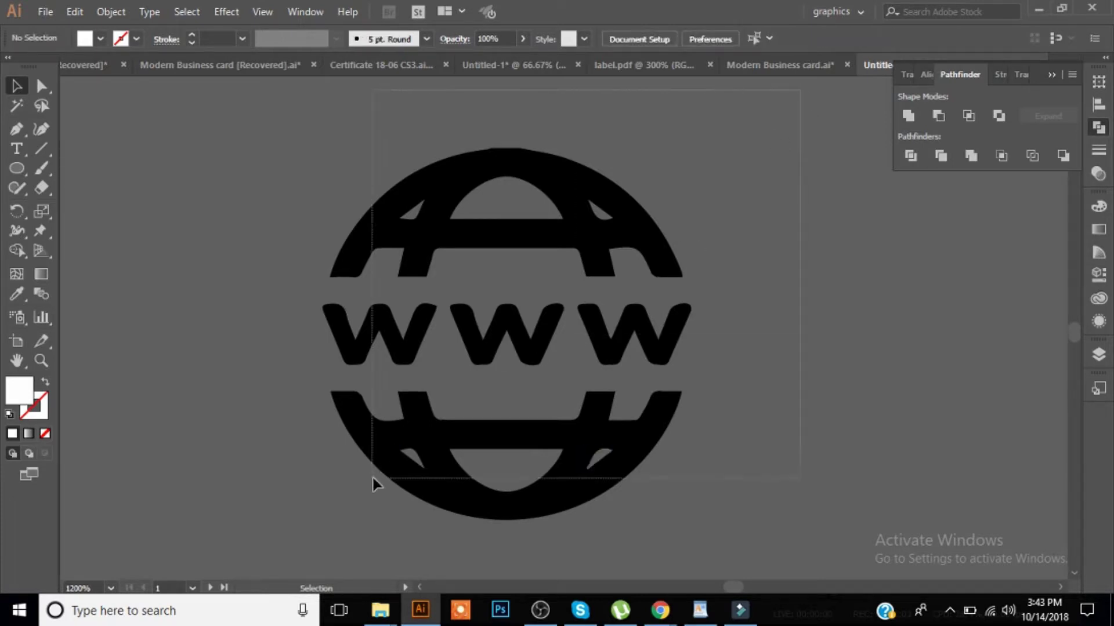
- Group the black globe shapes, then move and scale them beside the phone and email icons
left_click_drag(373, 484, 371, 486)
right_click(439, 243)
left_click(475, 336)
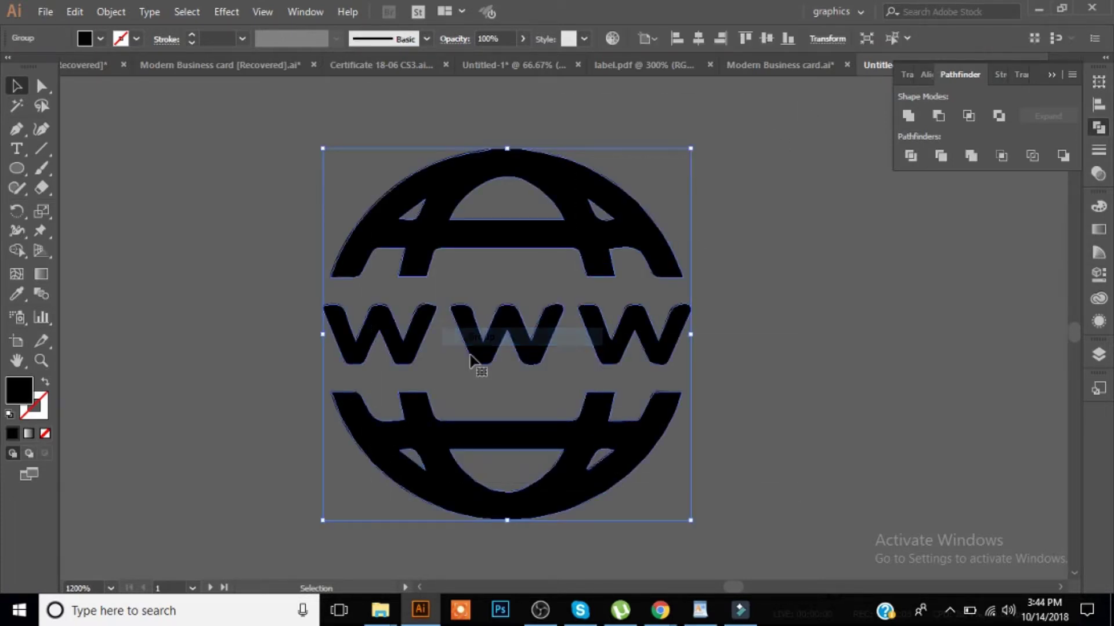
scroll(482, 354, "down", 5)
left_click_drag(481, 354, 473, 146)
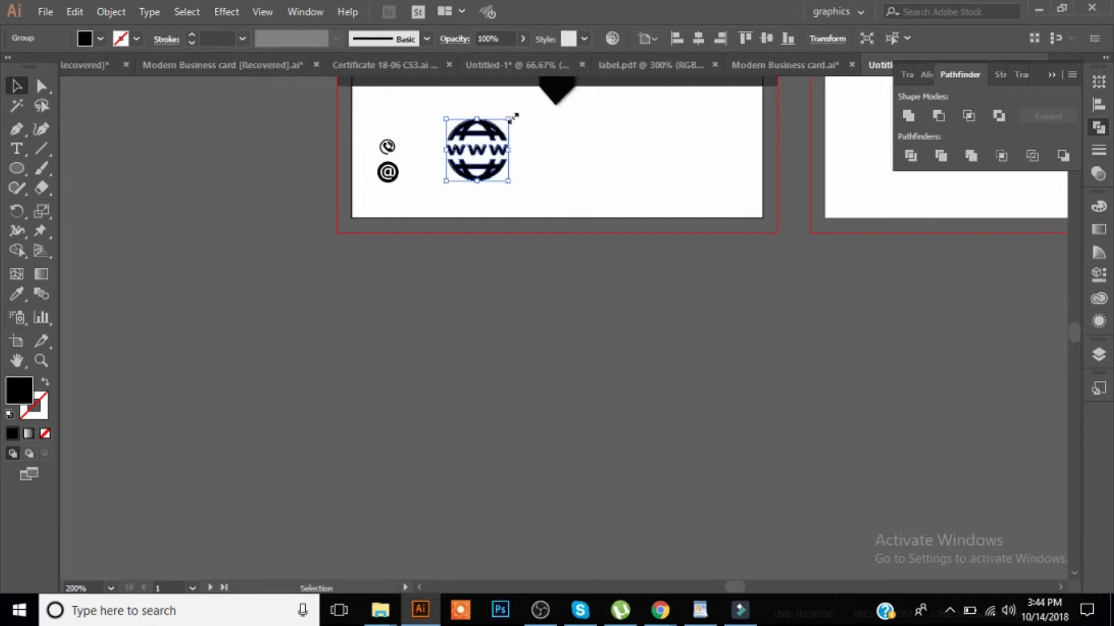
mouse_move(446, 181)
left_mouse_down()
mouse_move(477, 152)
mouse_move(434, 157)
left_mouse_up()
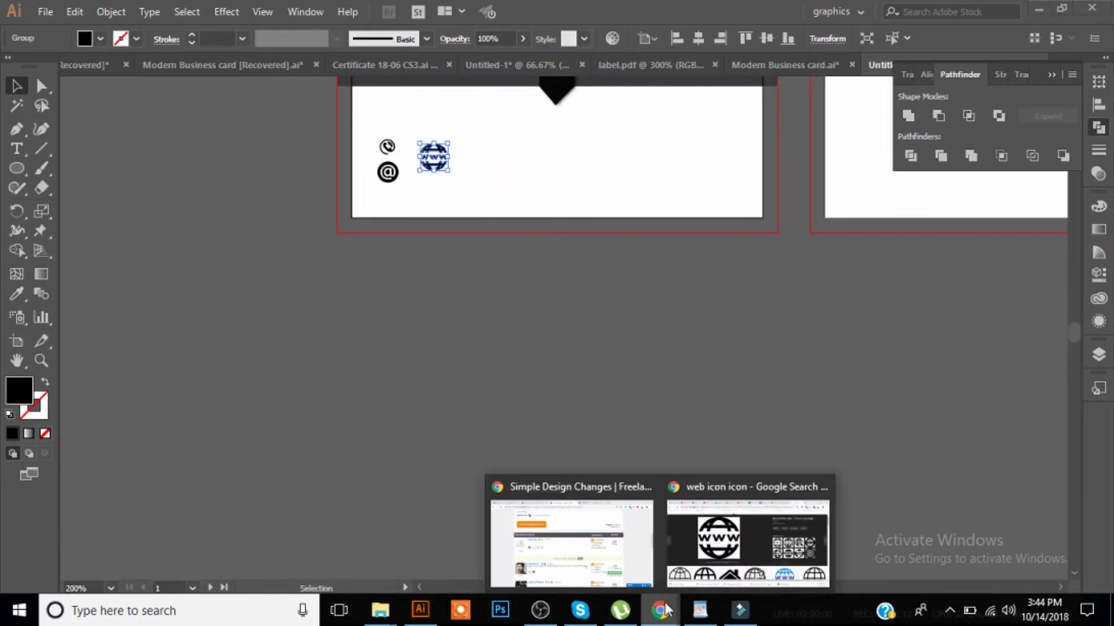
- Search Google Images in Chrome for 'address icon'
left_click(722, 511)
scroll(521, 195, "up", 5)
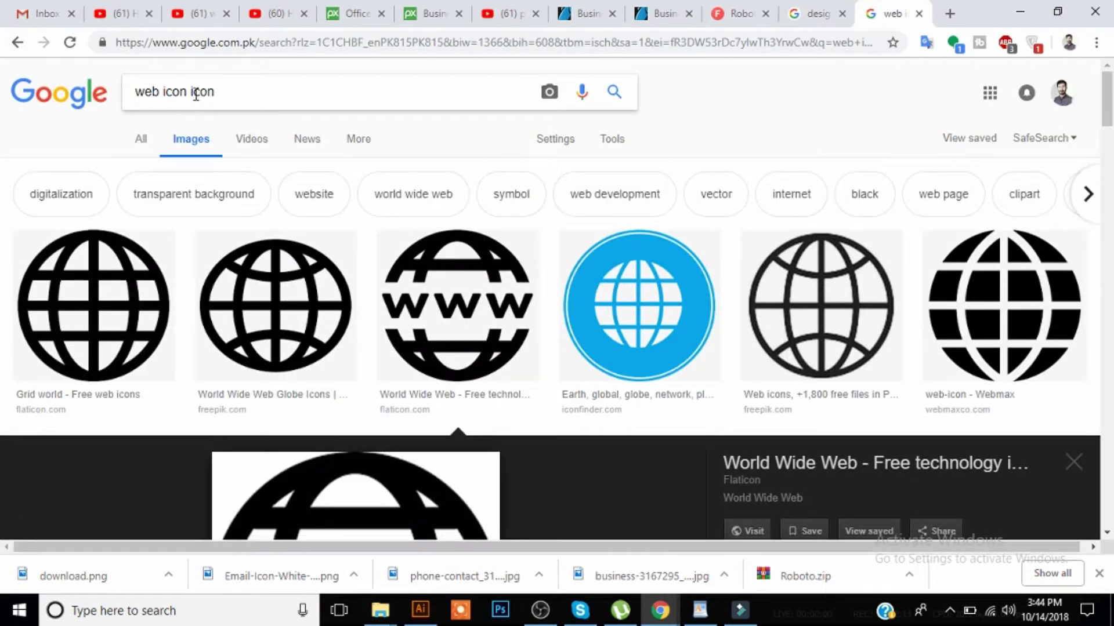
type("address")
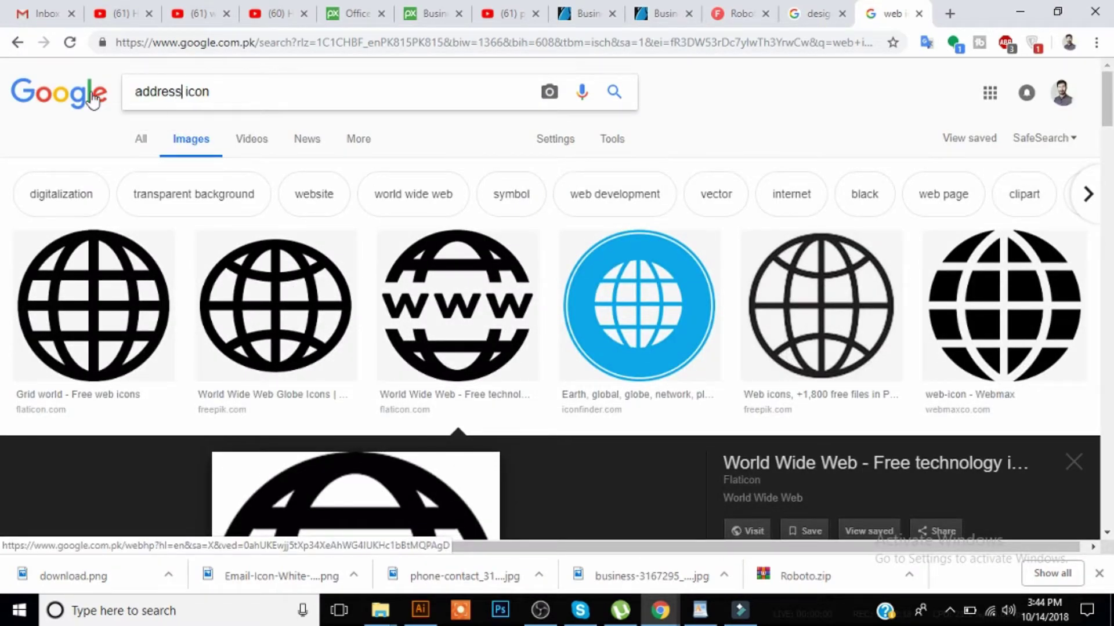
key("Return")
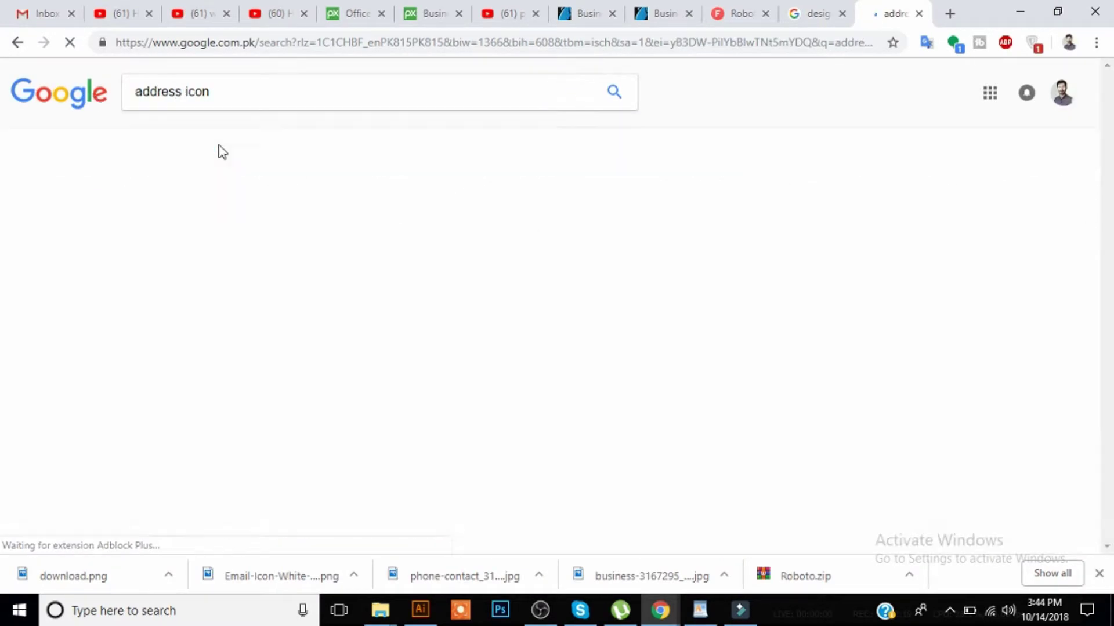
- Open the large preview of the pin-on-map Address Icon result
scroll(592, 290, "down", 1)
scroll(621, 286, "down", 1)
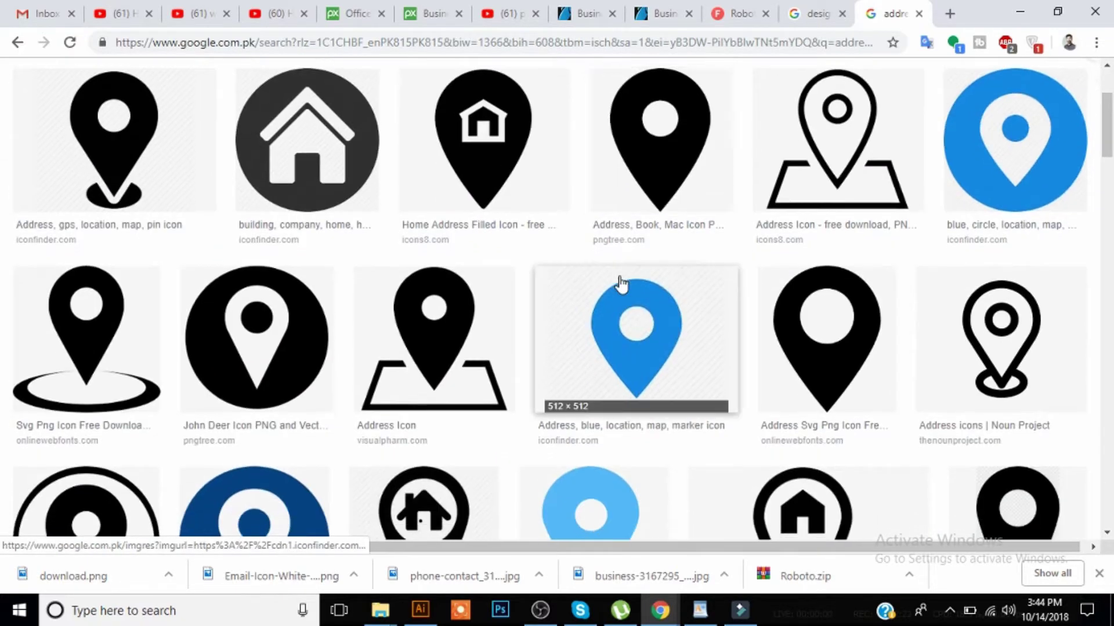
scroll(771, 290, "down", 3)
scroll(772, 291, "up", 2)
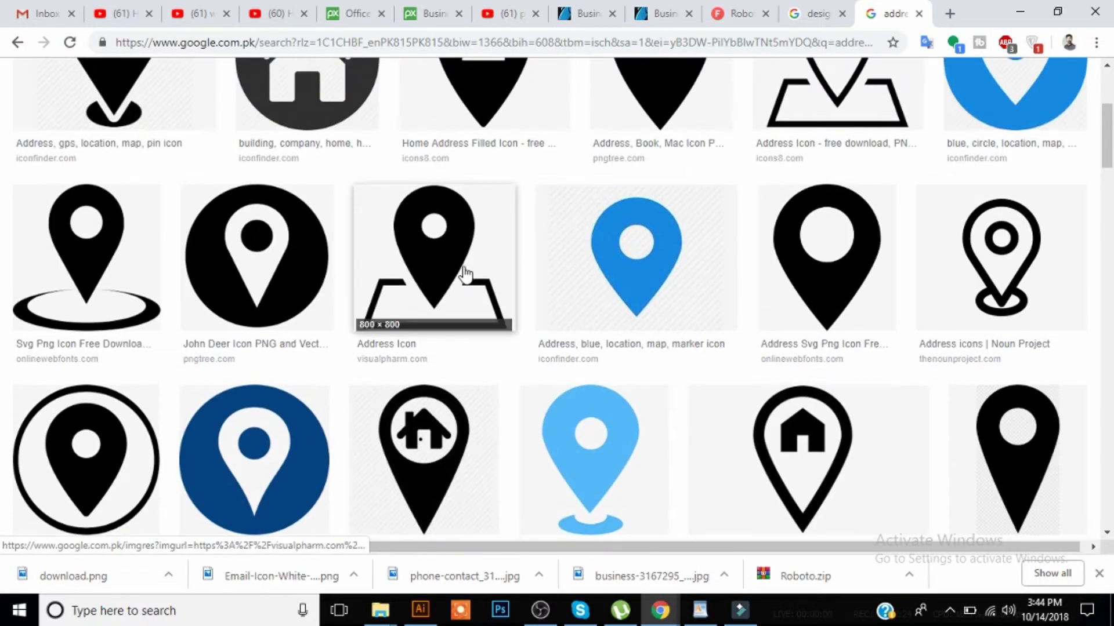
scroll(464, 255, "down", 1)
left_click(446, 174)
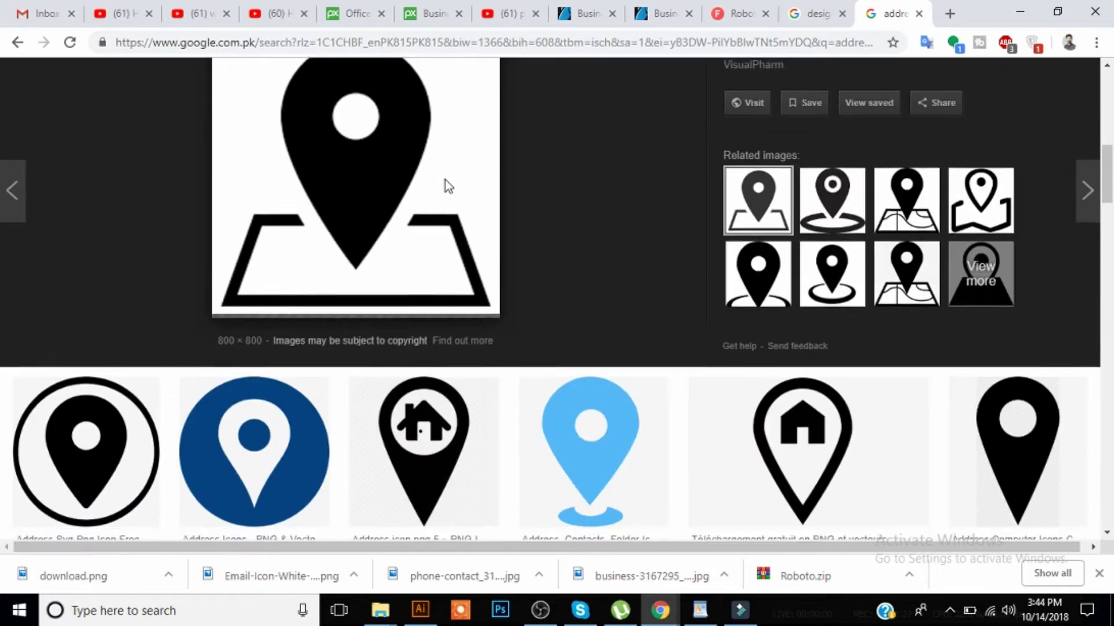
- Save the location-pin image from Chrome as download (1).png and drag it onto the Illustrator card
right_click(370, 135)
left_click(432, 276)
left_click(421, 364)
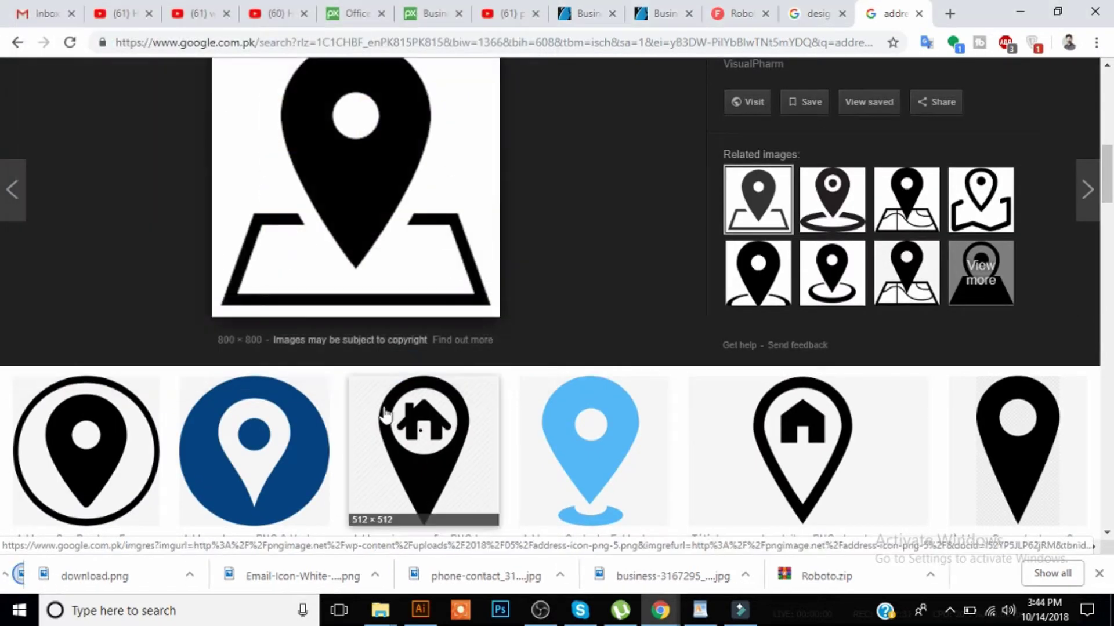
left_click_drag(33, 585, 498, 441)
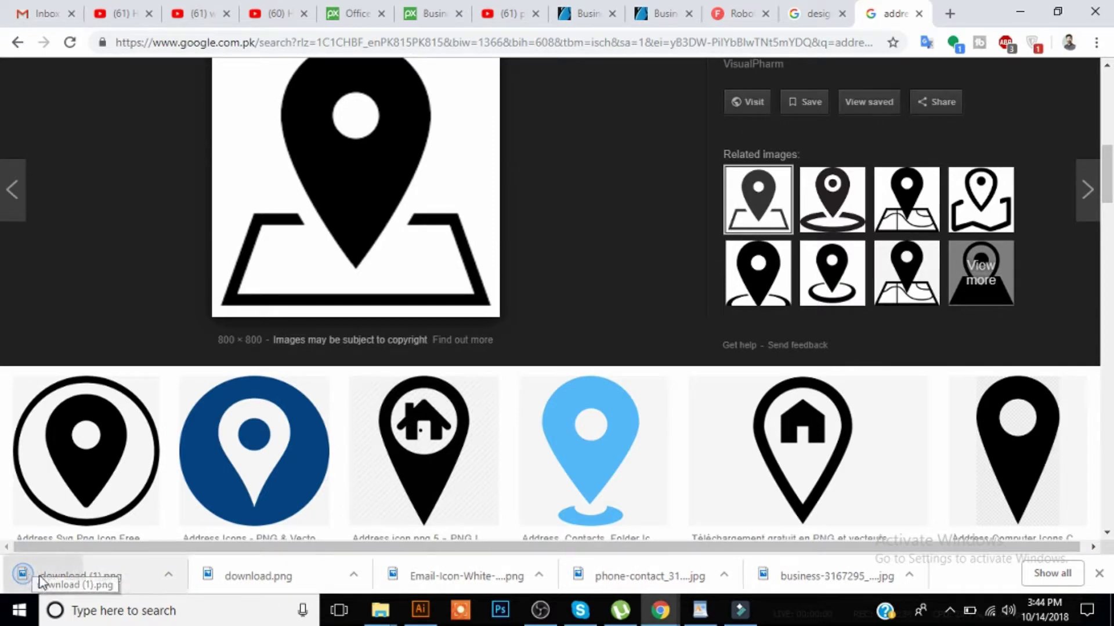
- Image Trace and expand the pin photo, ungroup it, and delete the white background and inner circle
scroll(547, 249, "down", 3)
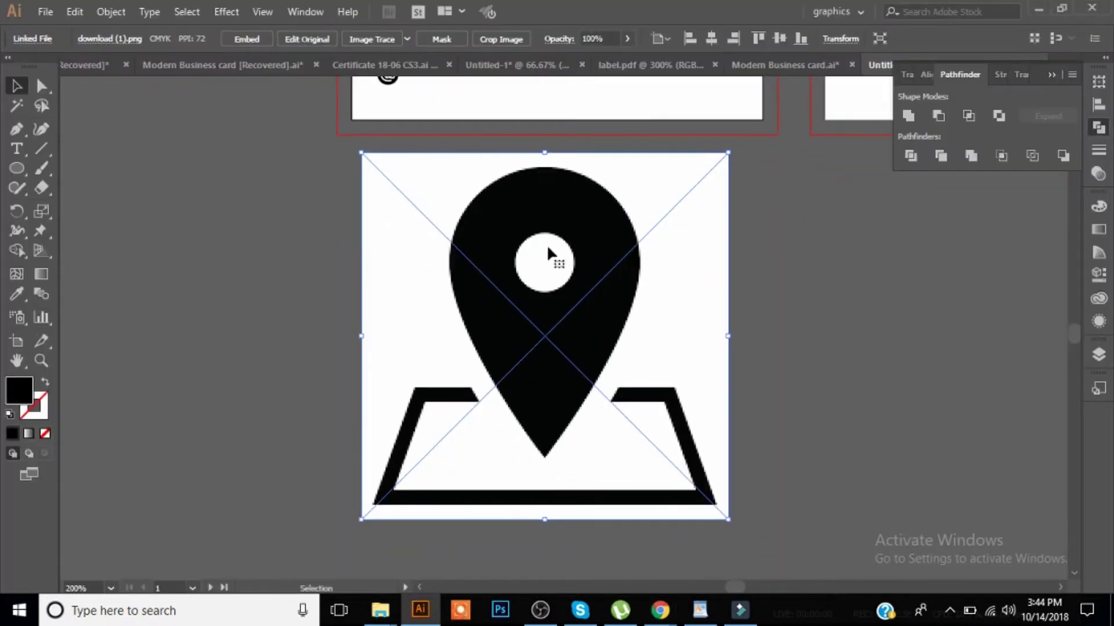
left_click(376, 40)
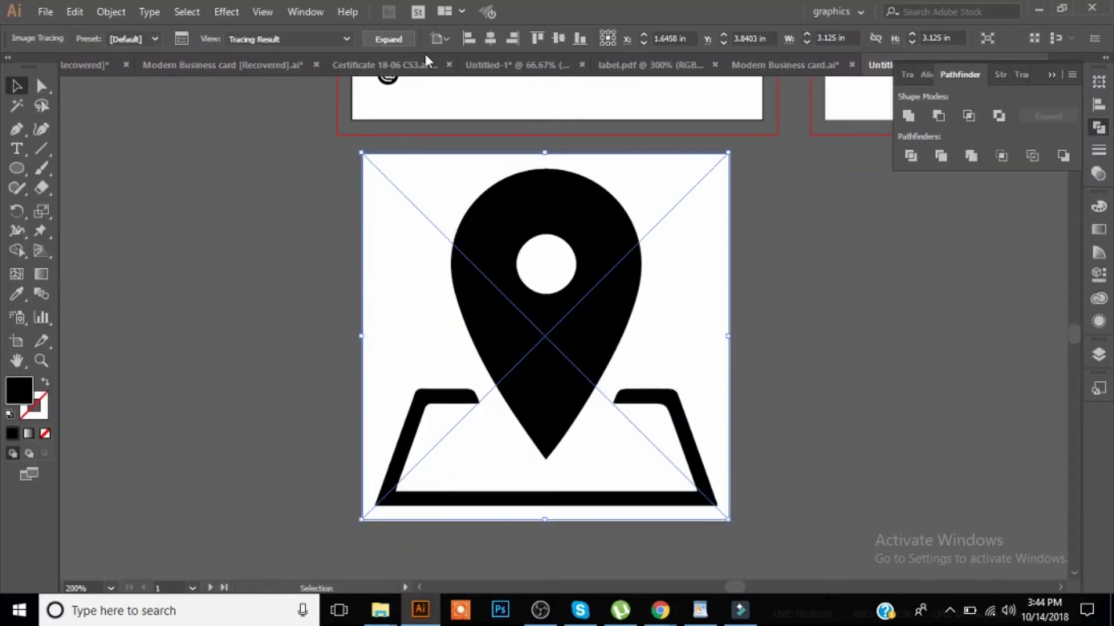
left_click(380, 37)
right_click(485, 262)
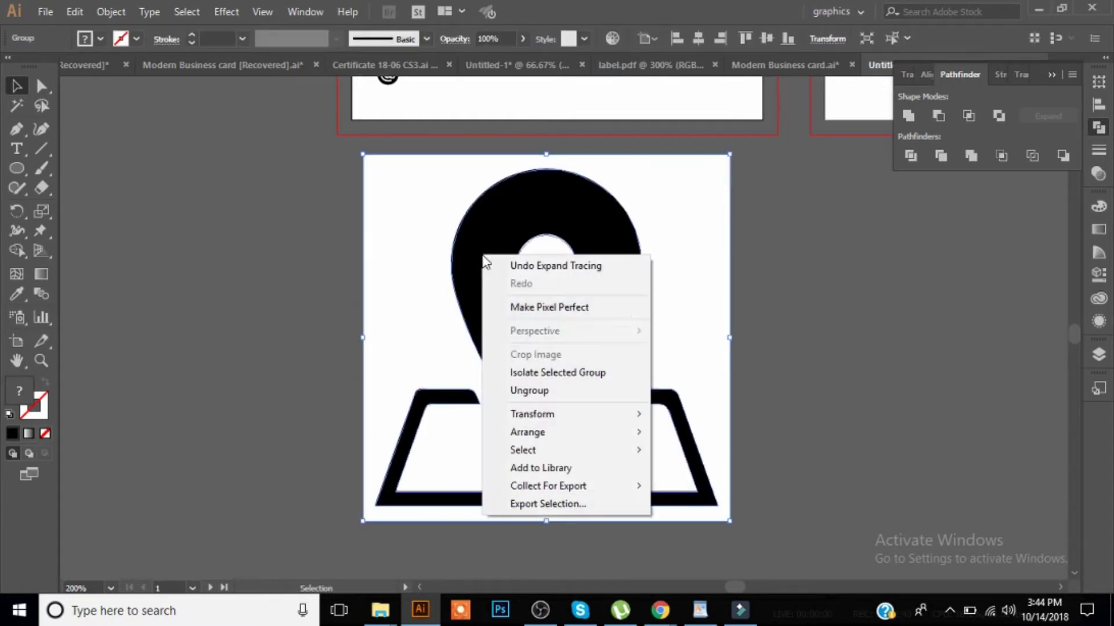
left_click(551, 391)
left_click(686, 329)
key("Delete")
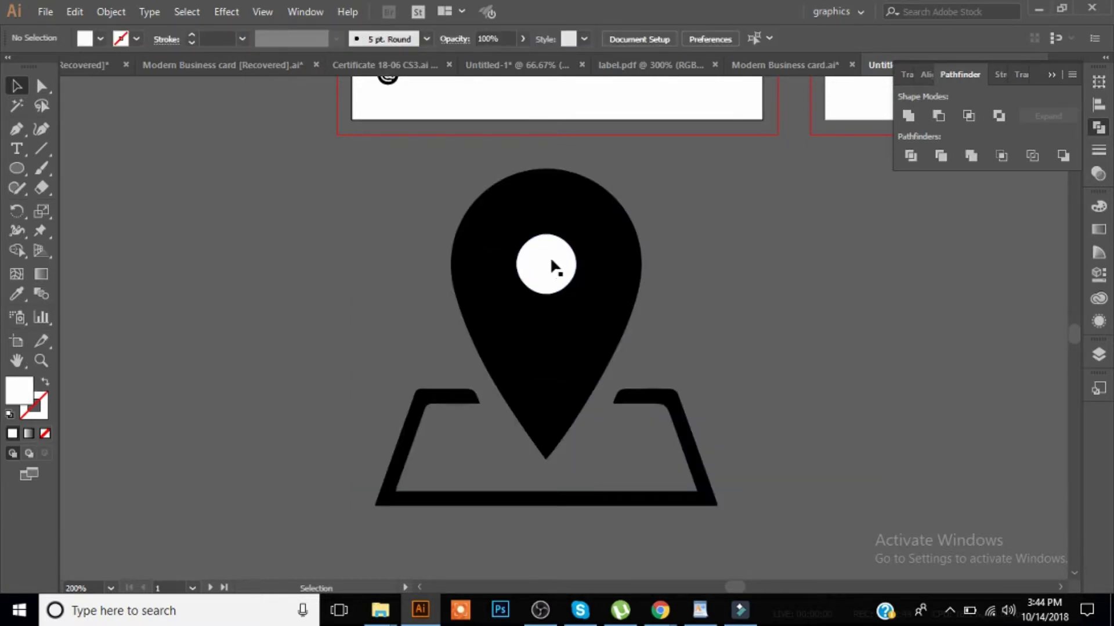
left_click(551, 262)
key("Delete")
- Group the remaining pin and map shapes and shrink the location icon
left_click_drag(458, 504, 458, 501)
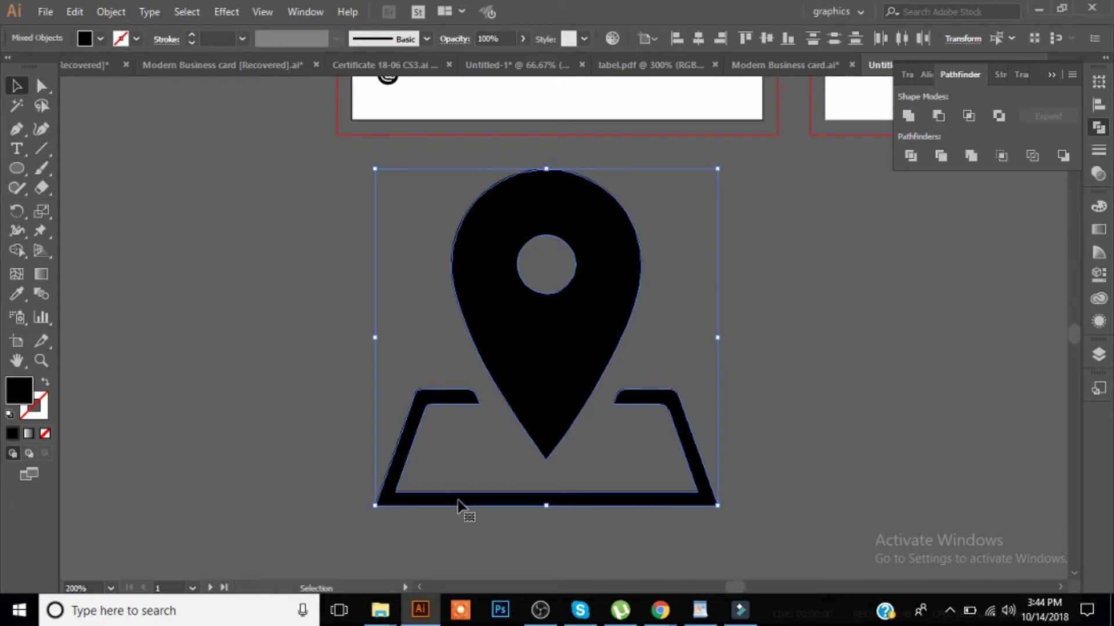
right_click(502, 330)
left_click(539, 429)
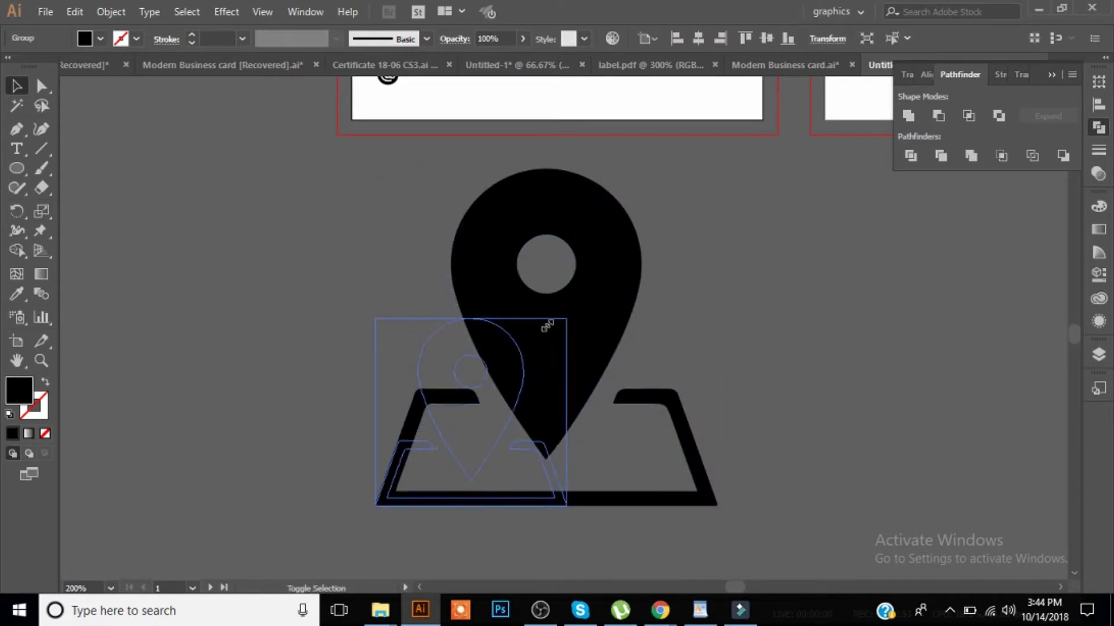
left_click_drag(717, 170, 384, 500)
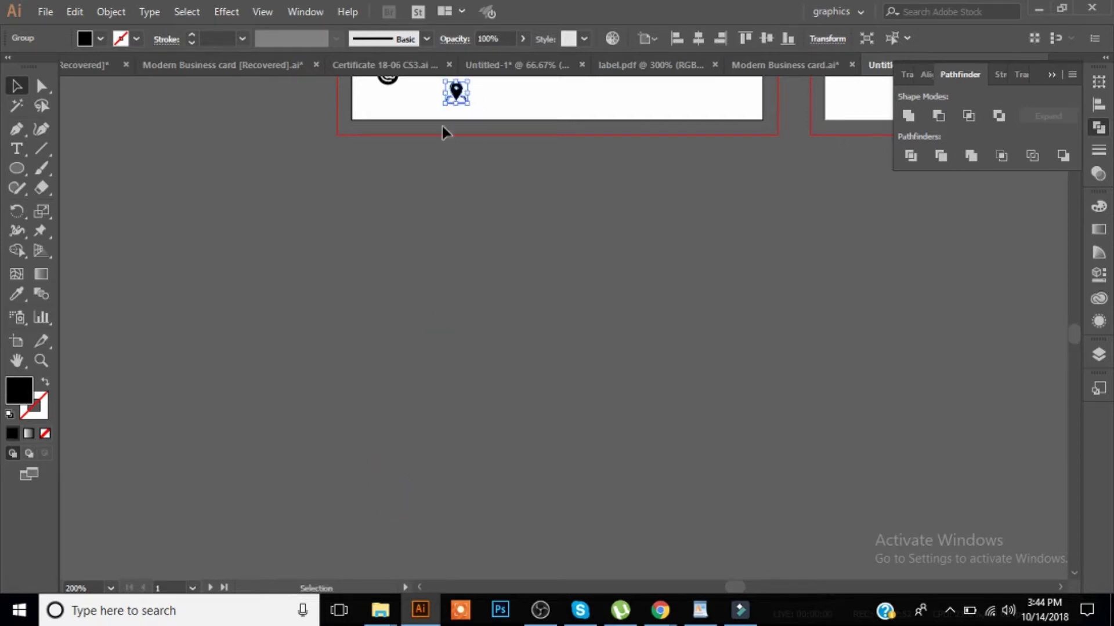
- Shrink the www globe and move it beside the phone icon, and halve the @ icon
scroll(442, 132, "up", 5)
scroll(437, 348, "up", 1)
scroll(436, 342, "up", 1)
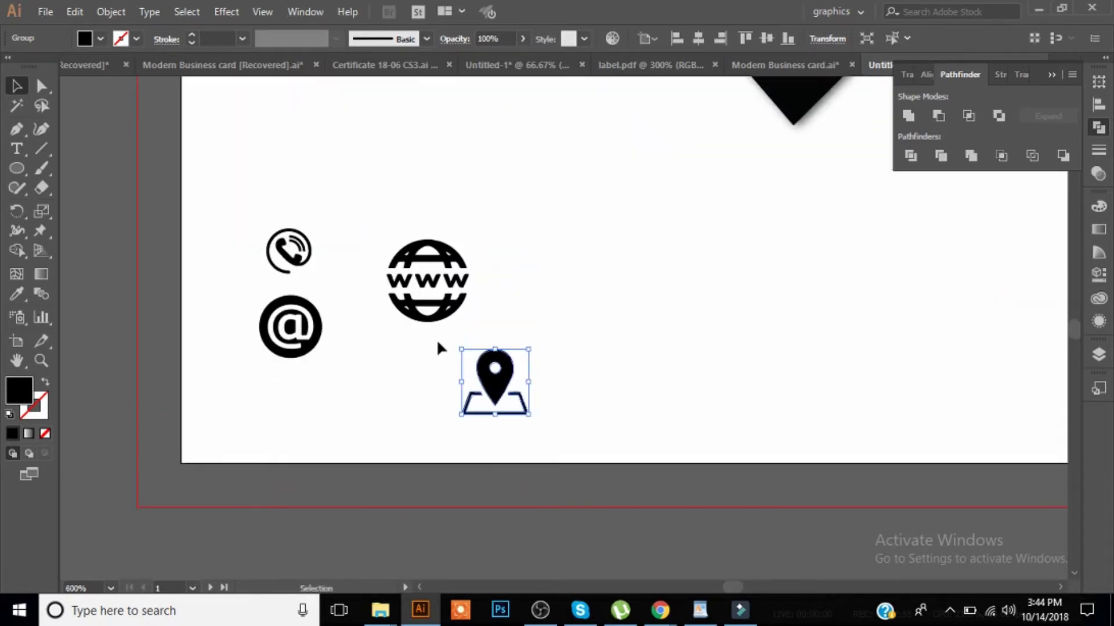
scroll(436, 340, "up", 1)
left_click(483, 302)
mouse_move(497, 275)
left_mouse_down()
mouse_move(442, 331)
mouse_move(288, 316)
mouse_move(316, 313)
left_mouse_up()
left_click(297, 406)
scroll(296, 316, "up", 1, "alt")
scroll(295, 316, "down", 1)
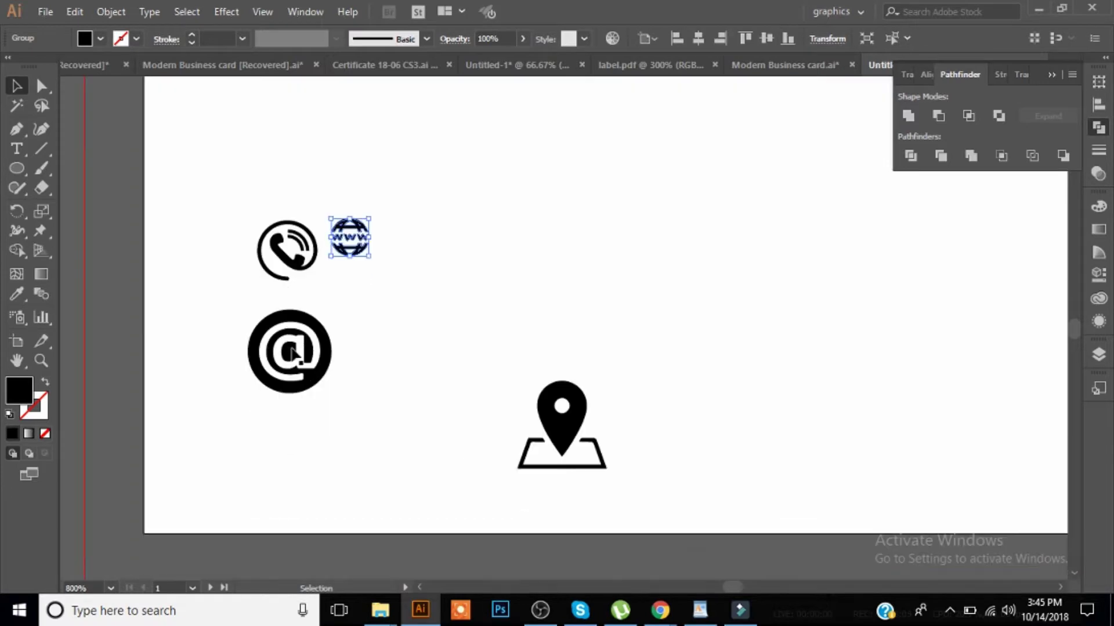
left_click(322, 337)
mouse_move(333, 315)
left_mouse_down()
mouse_move(293, 348)
mouse_move(302, 326)
mouse_move(313, 359)
left_mouse_up()
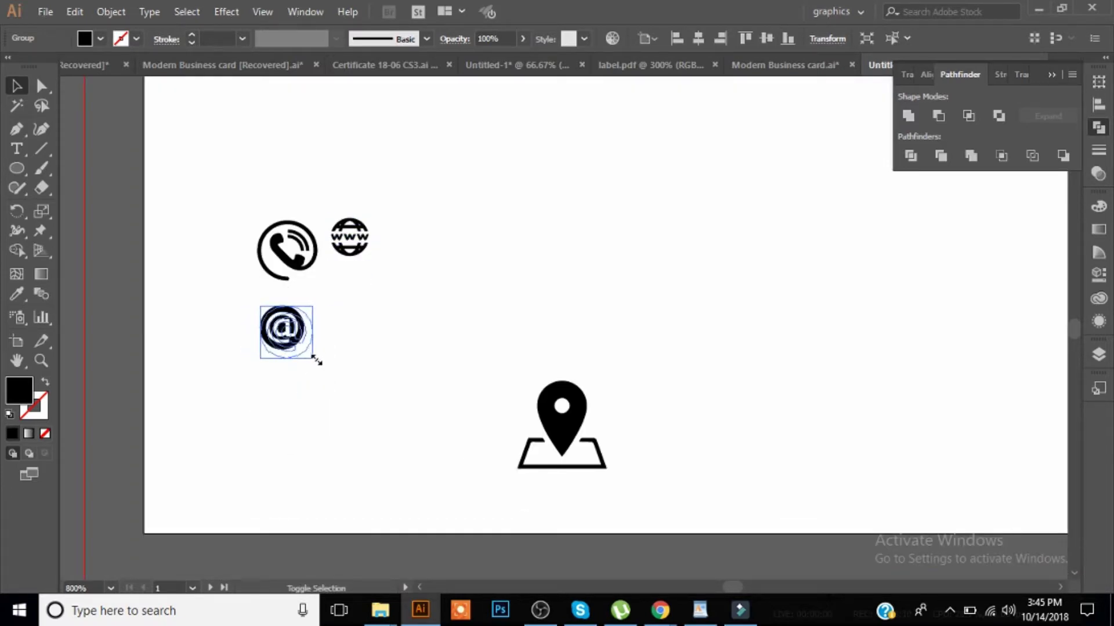
- Enlarge the www icon to match the phone, and size the pin beside the @ icon
left_click(350, 238)
left_click_drag(370, 255, 380, 268)
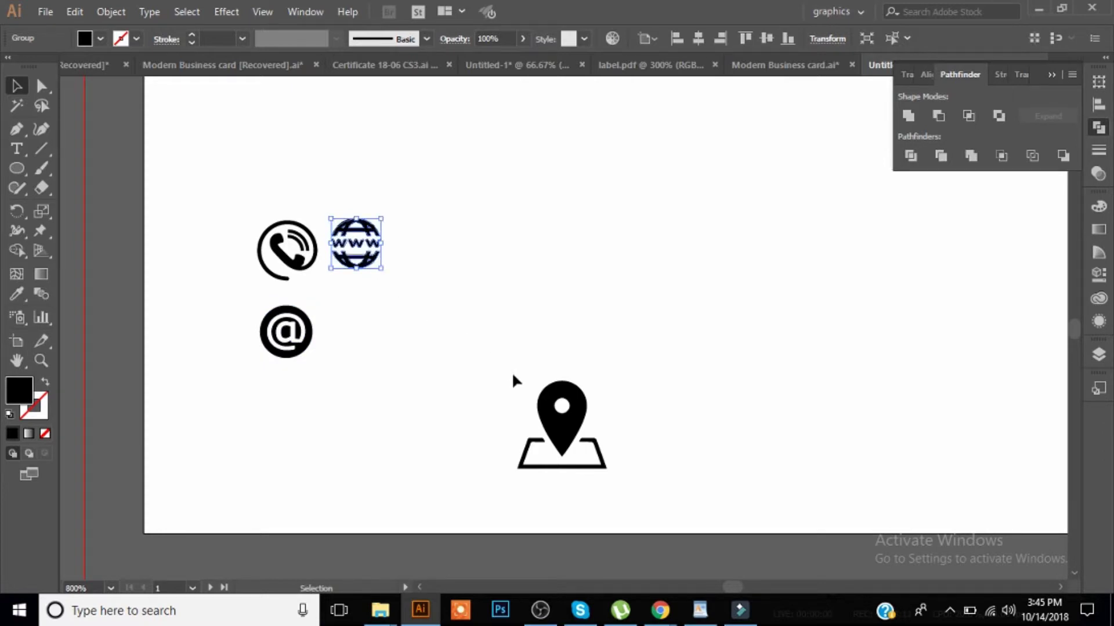
left_click_drag(548, 429, 359, 326)
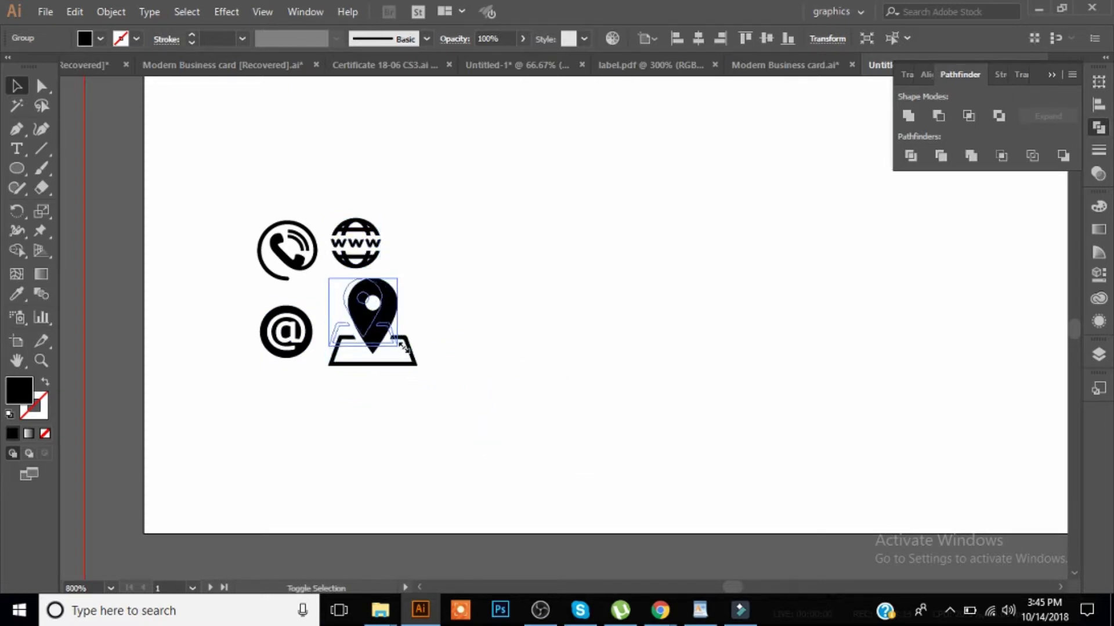
left_click_drag(419, 367, 394, 349)
left_click(441, 343)
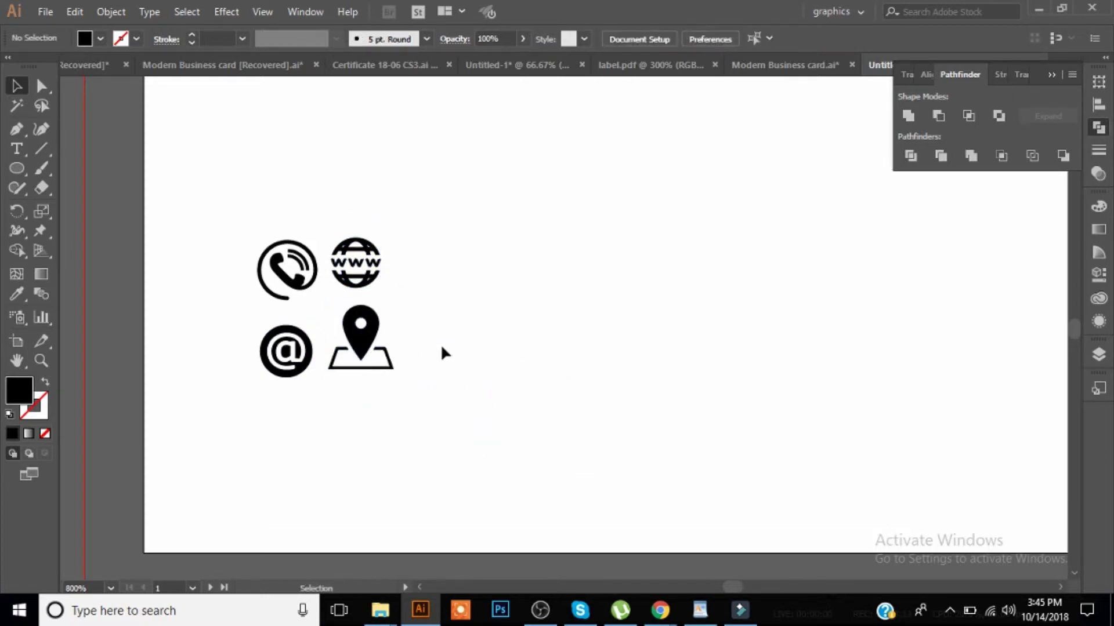
- Place the globe above the pin on the right, and line up the @ icon under the phone on the left
scroll(436, 336, "down", 2)
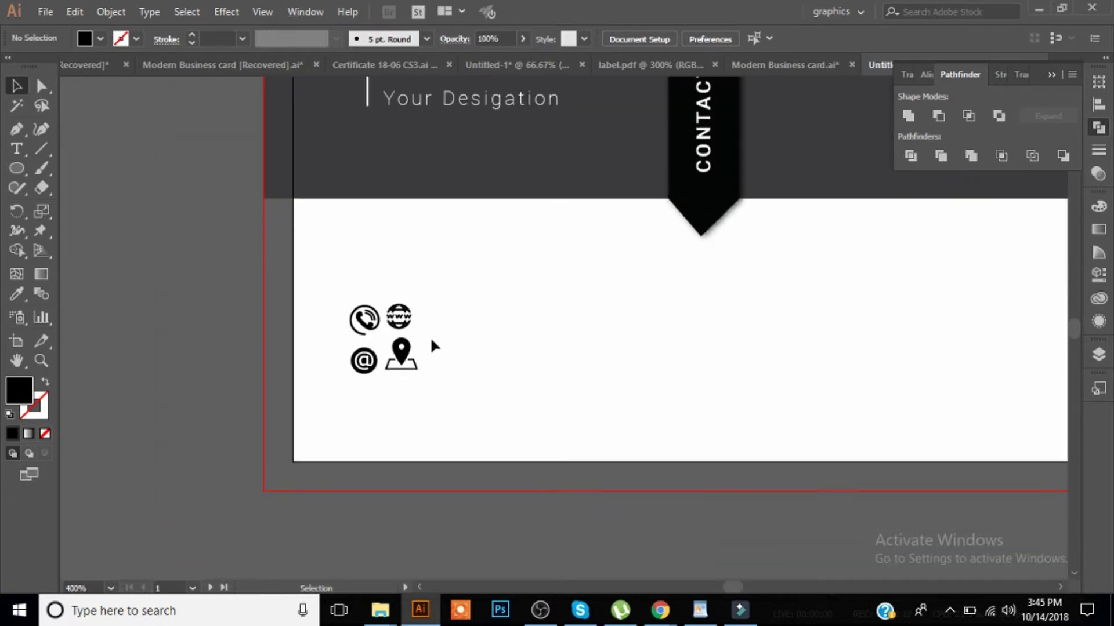
scroll(430, 336, "up", 1)
left_click_drag(399, 336, 482, 292)
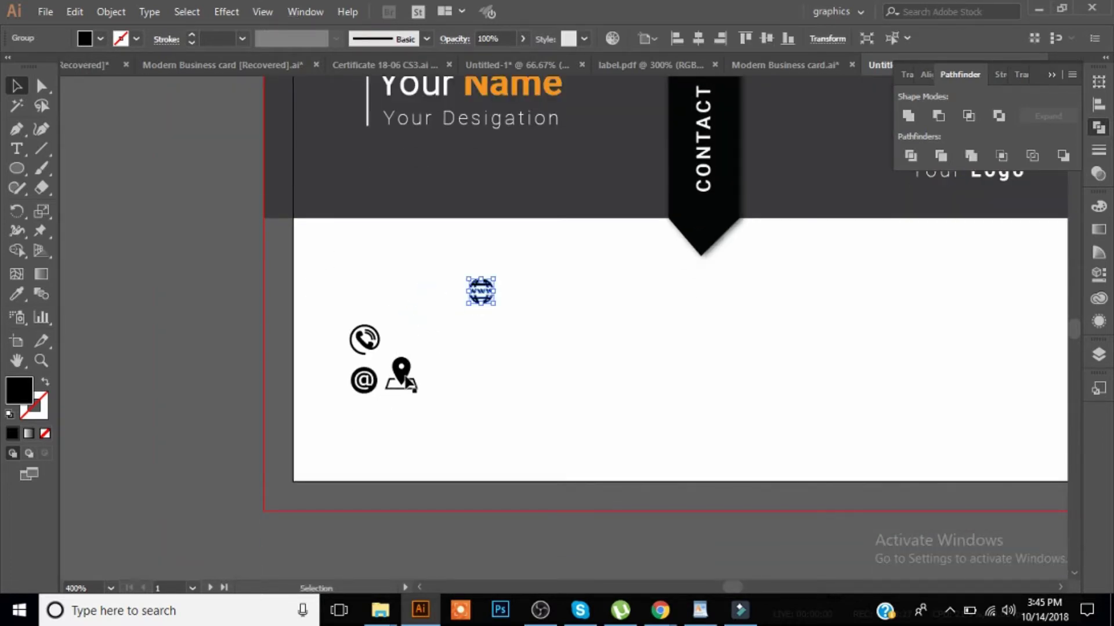
left_click_drag(407, 380, 765, 384)
left_click_drag(482, 299, 717, 313)
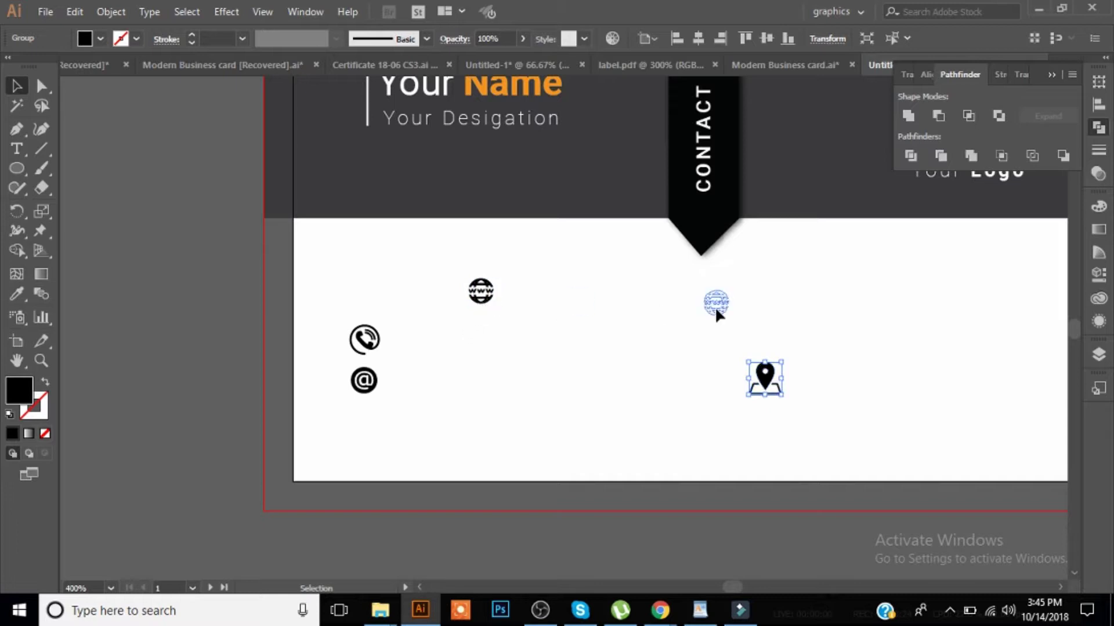
left_click_drag(797, 335, 798, 333)
left_click_drag(765, 381, 829, 379)
left_click_drag(364, 342, 366, 312)
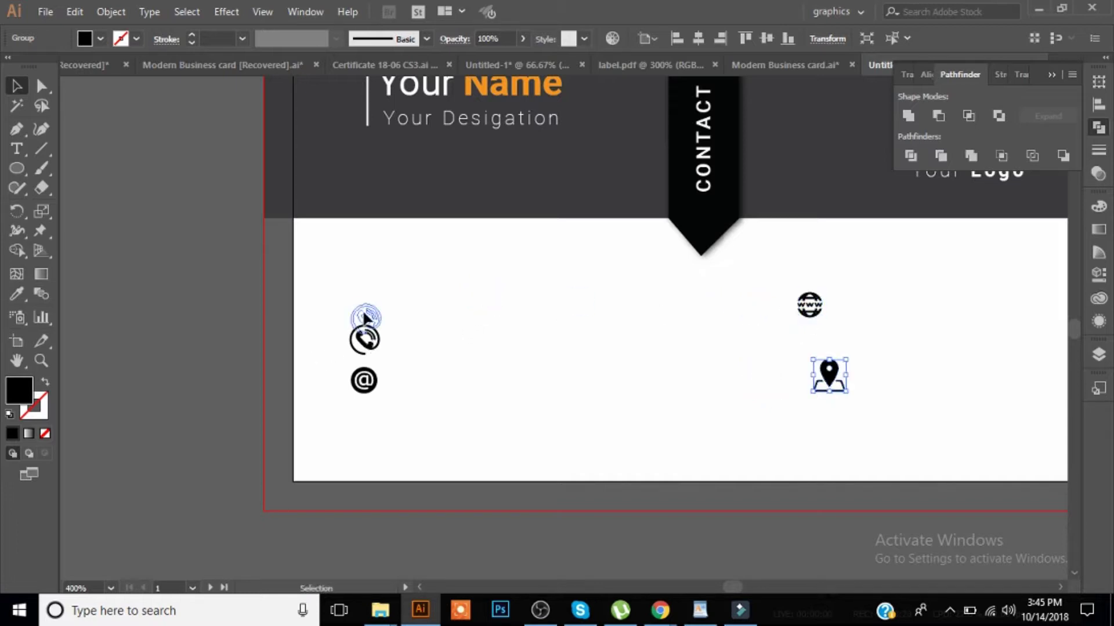
left_click_drag(364, 394, 366, 400)
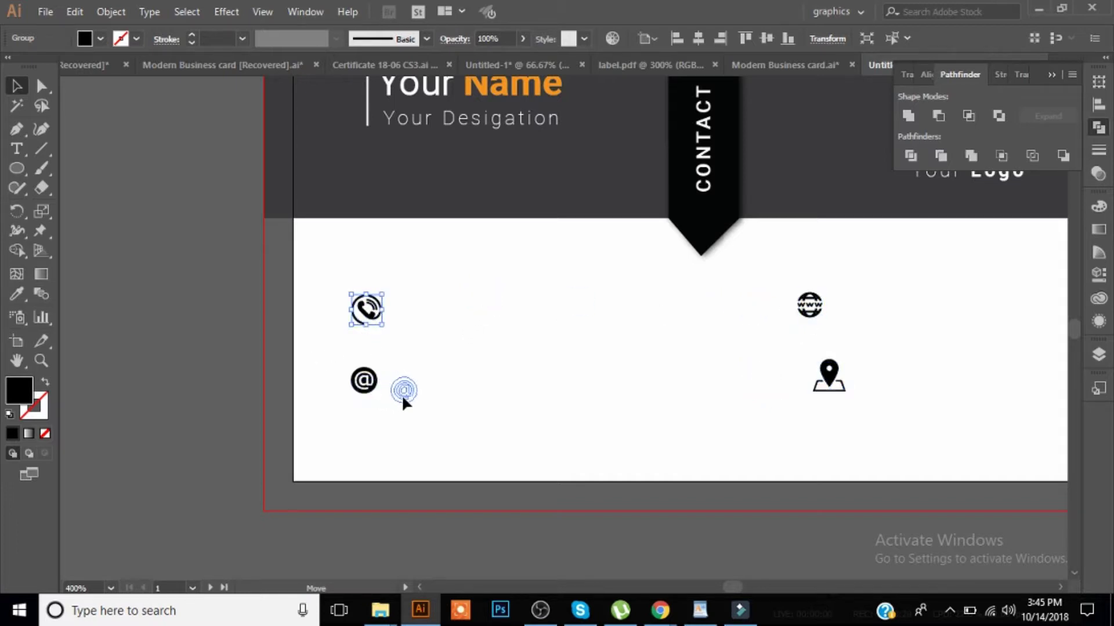
left_click_drag(370, 400, 346, 402)
left_click_drag(378, 305, 389, 304)
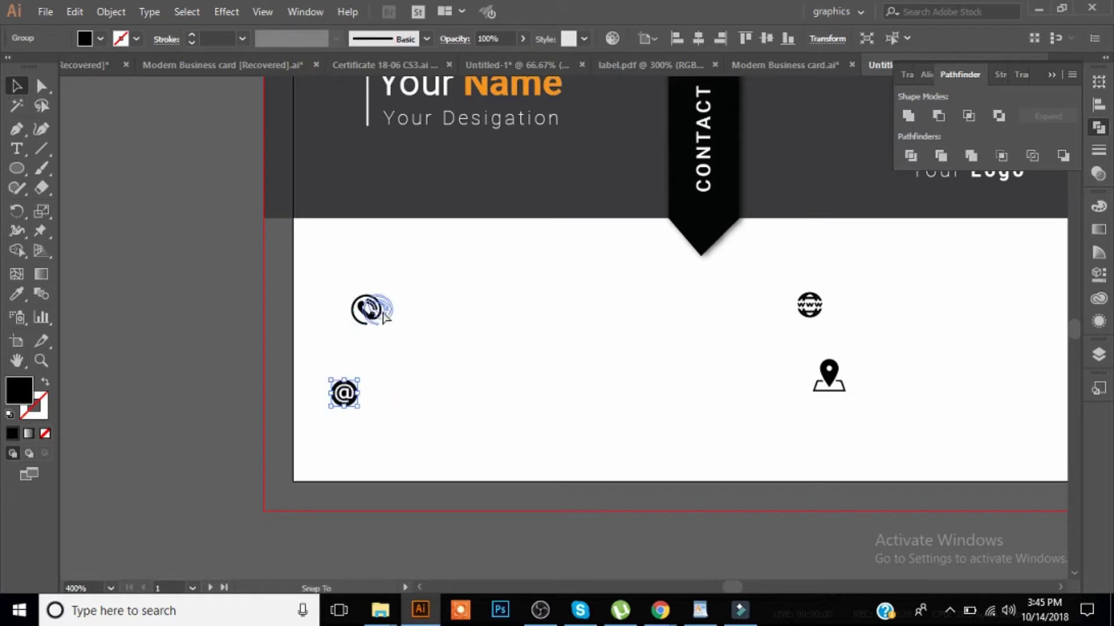
left_click(440, 319)
- Draw an orange, no-fill vertical line from the dark panel's edge down beside the phone icon
left_click(16, 128)
key("ctrl+plus")
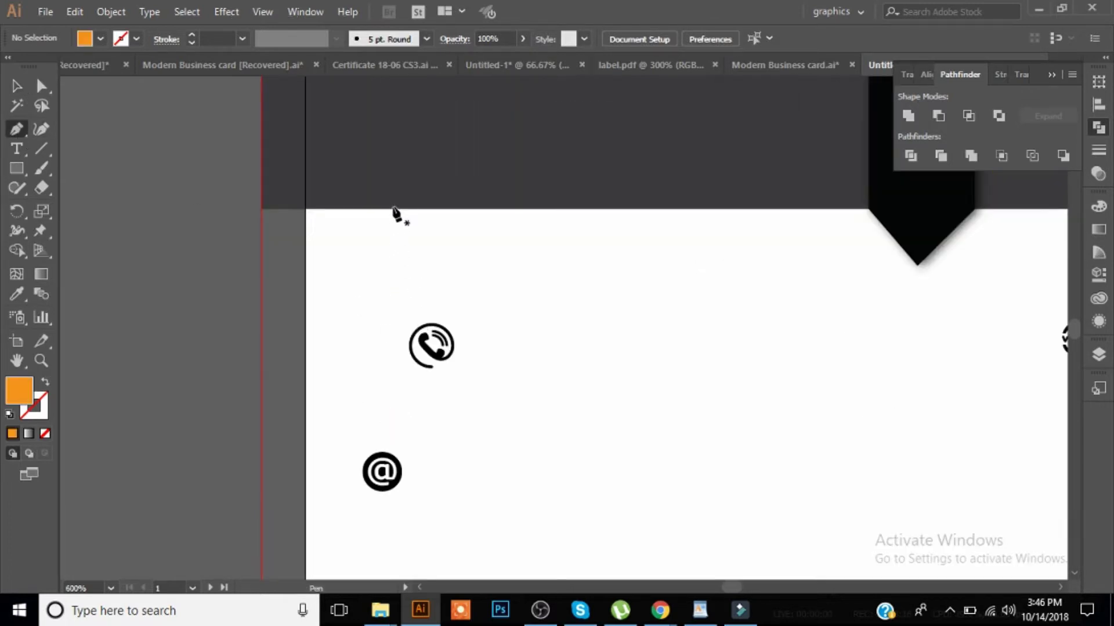
left_click(394, 207)
left_click(393, 361)
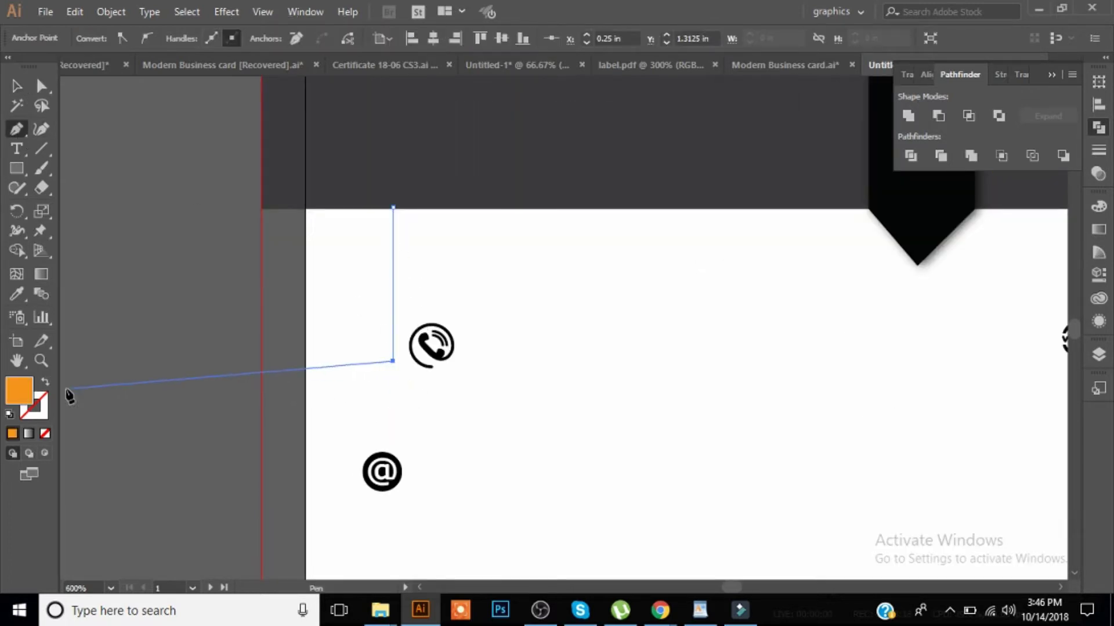
left_click(45, 381)
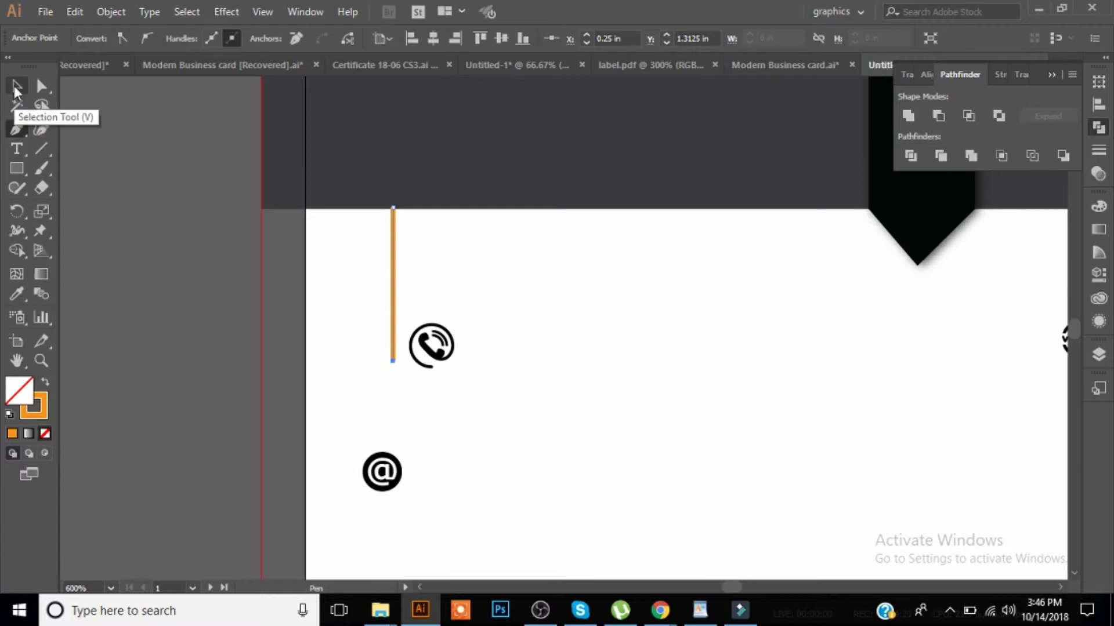
left_click(16, 87)
left_click(478, 340)
scroll(478, 340, "up", 1, "alt")
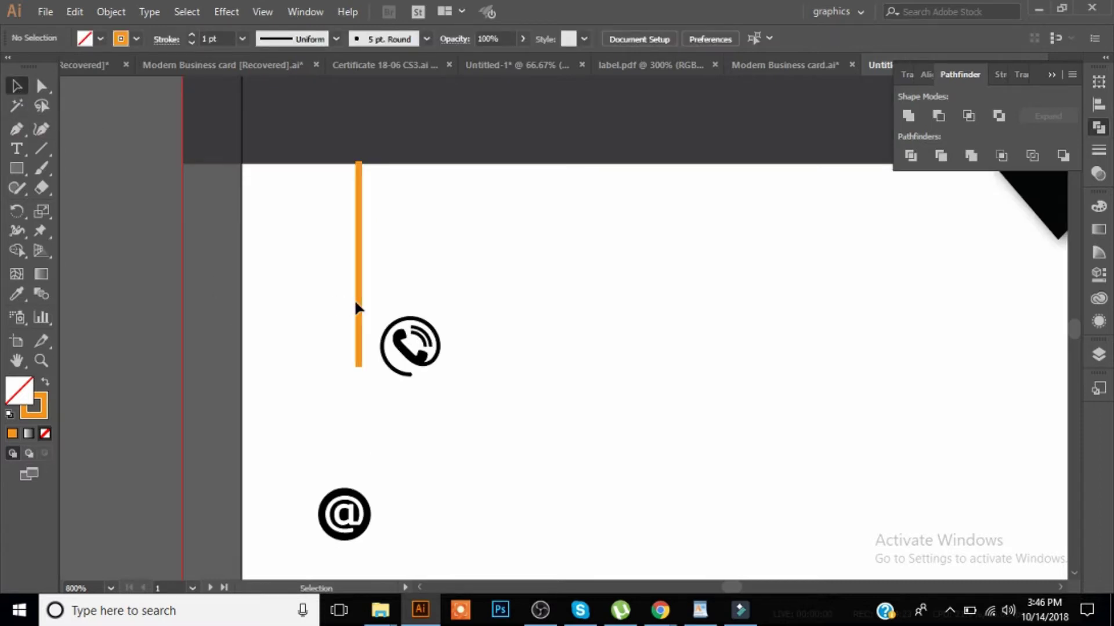
left_click_drag(355, 304, 362, 306)
left_click(411, 432)
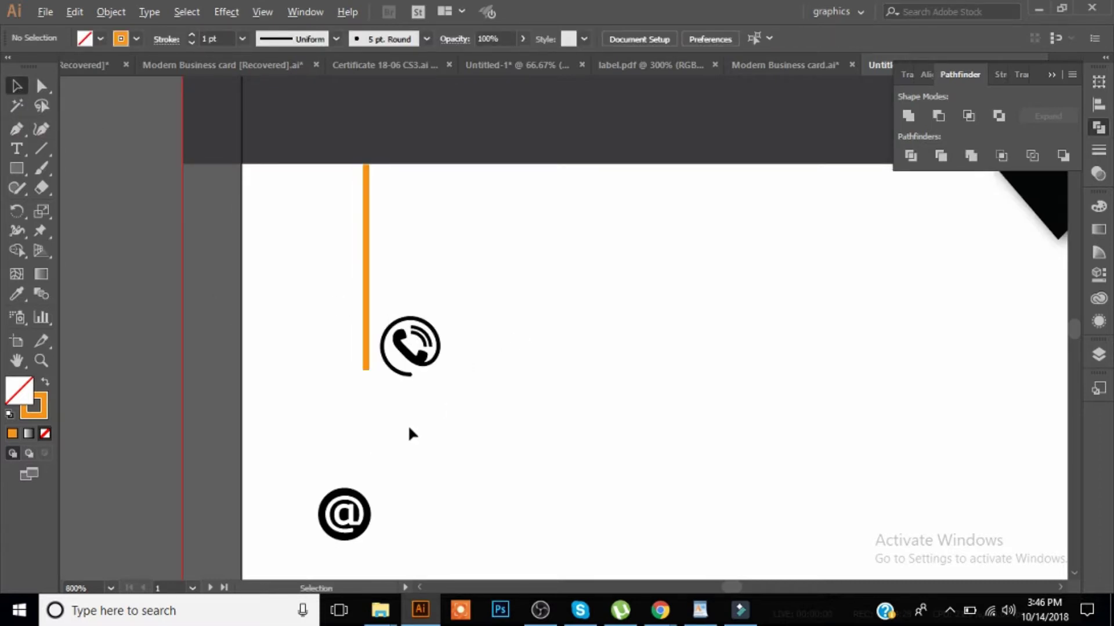
scroll(408, 434, "down", 2, "alt")
scroll(406, 423, "up", 1)
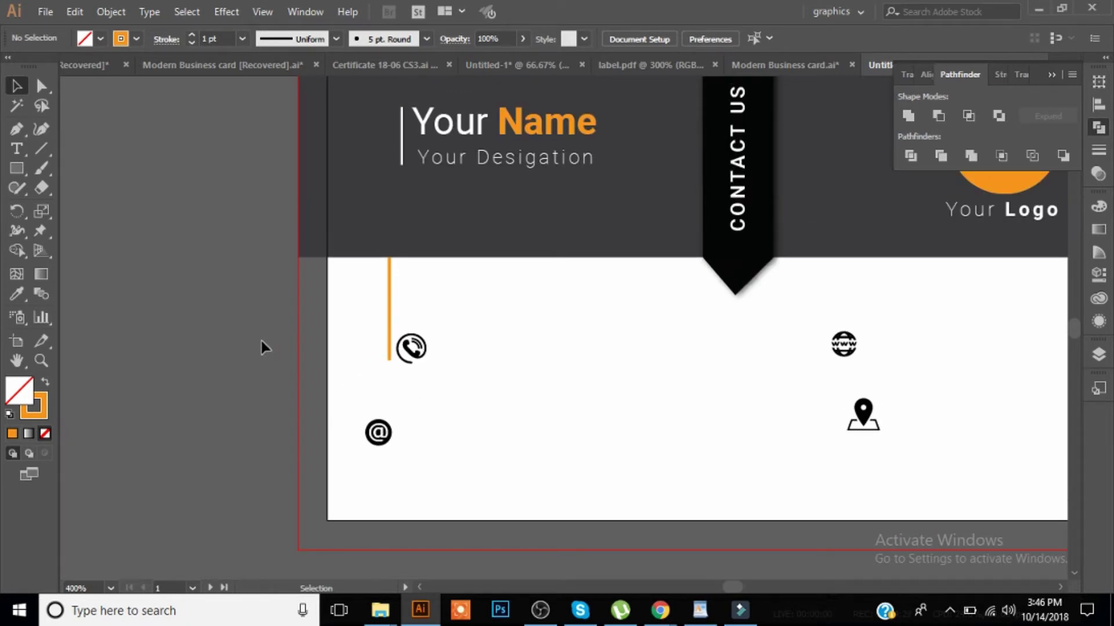
- Draw a second orange vertical line beside the @ icon
left_click(20, 131)
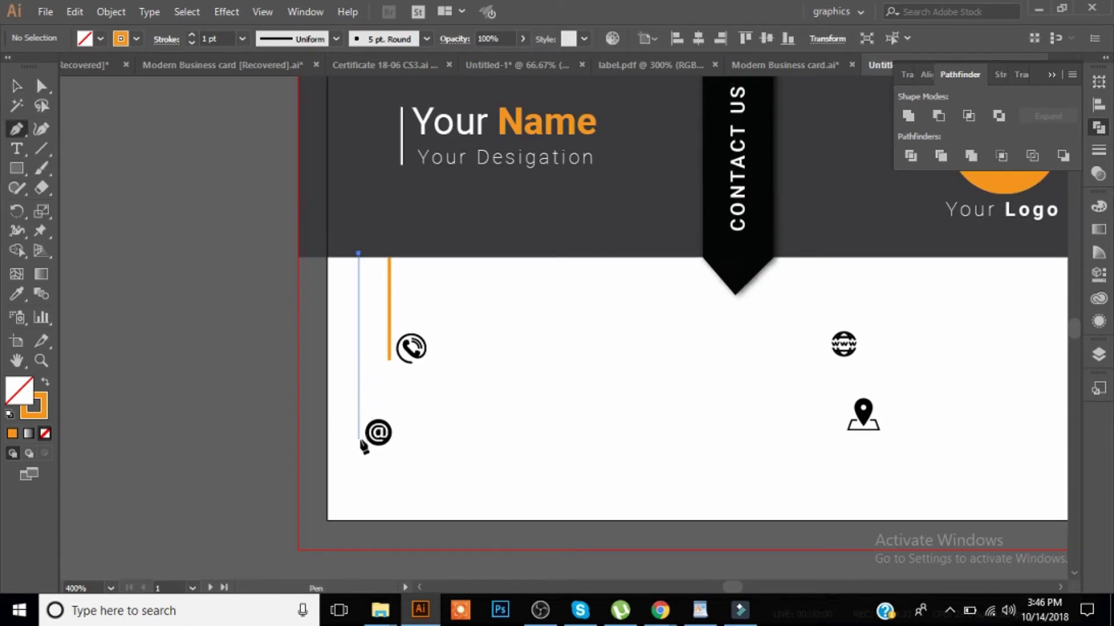
left_click(359, 441)
left_click(16, 87)
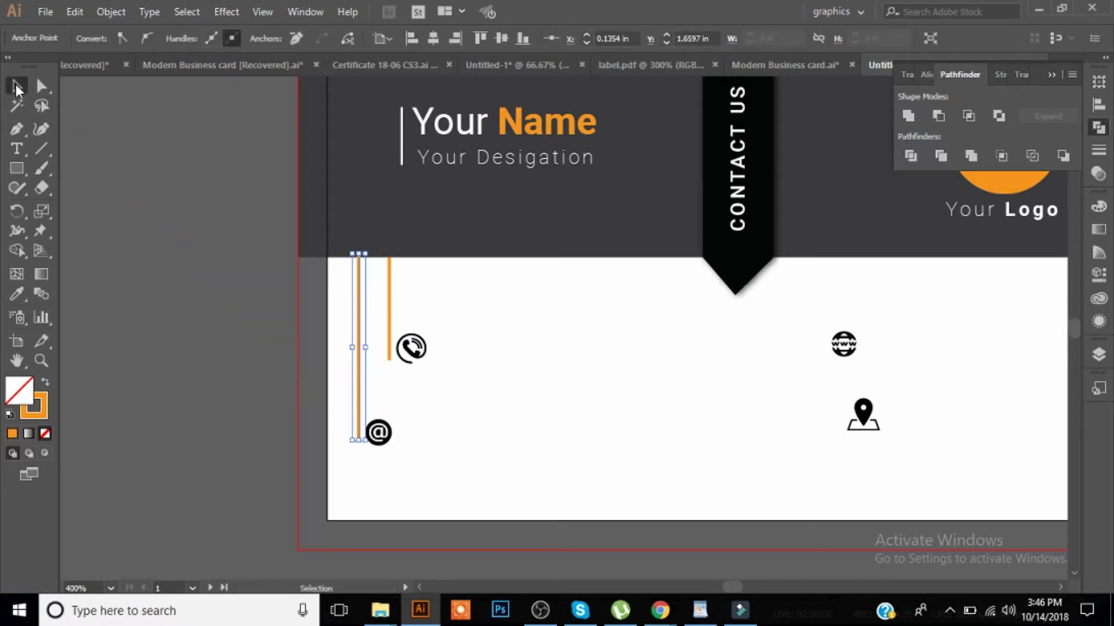
left_click(441, 464)
scroll(382, 429, "up", 2, "alt")
scroll(384, 426, "up", 1, "alt")
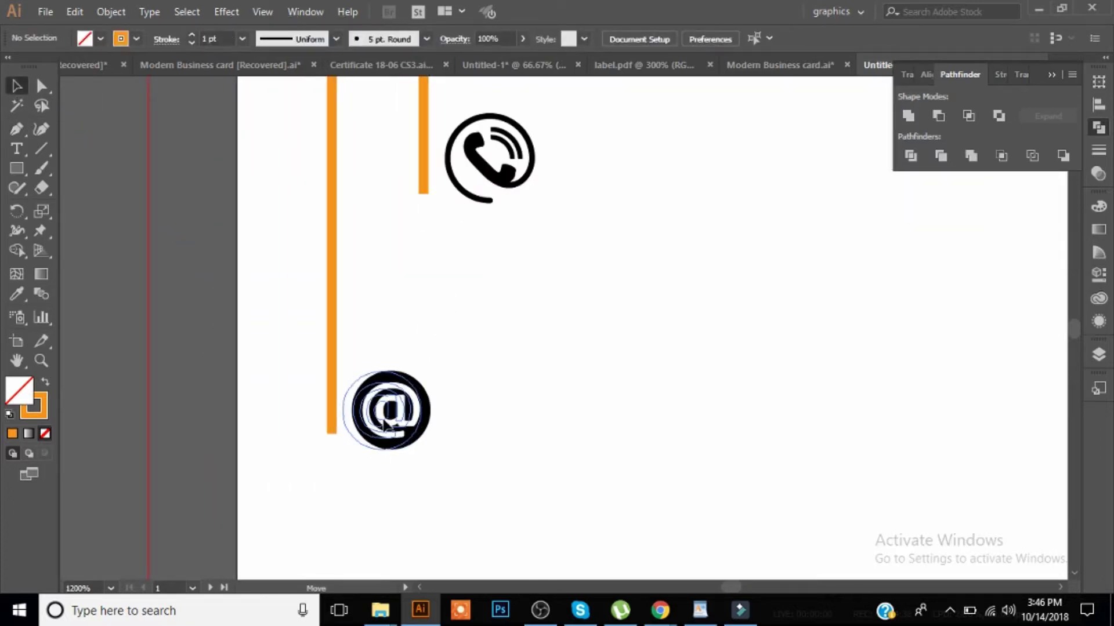
left_click(406, 421)
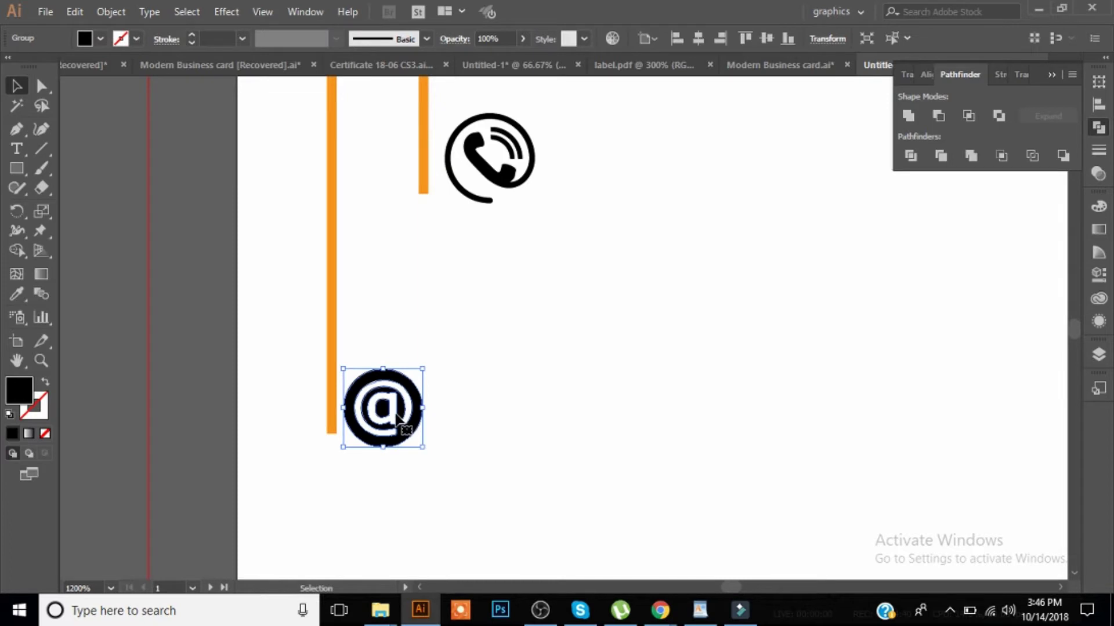
scroll(400, 412, "down", 4, "alt")
left_click(383, 429)
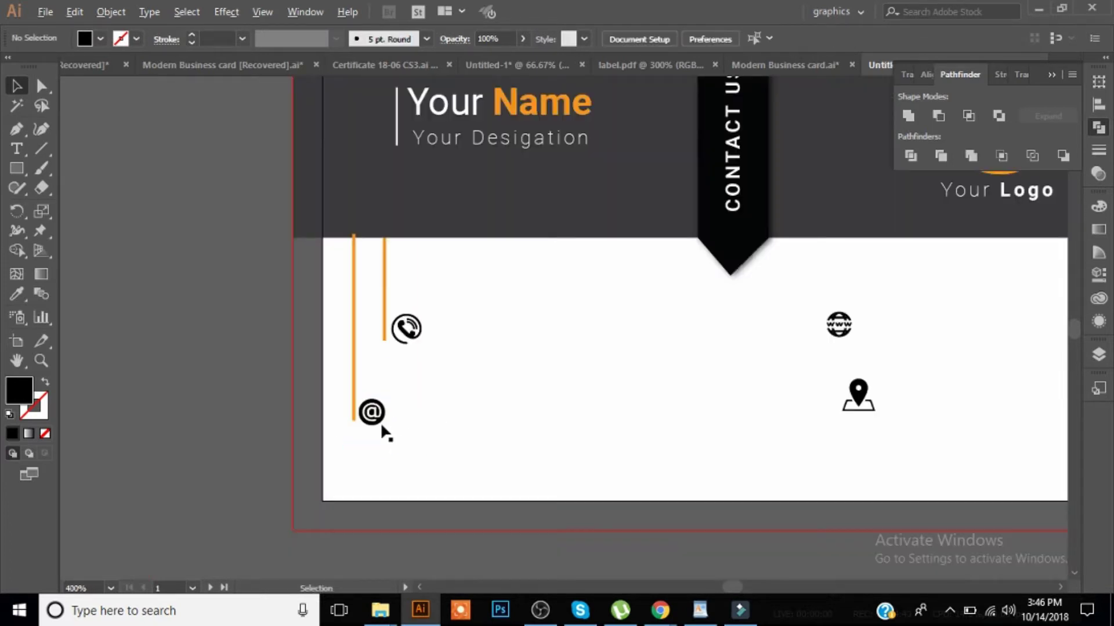
scroll(373, 301, "up", 2, "alt")
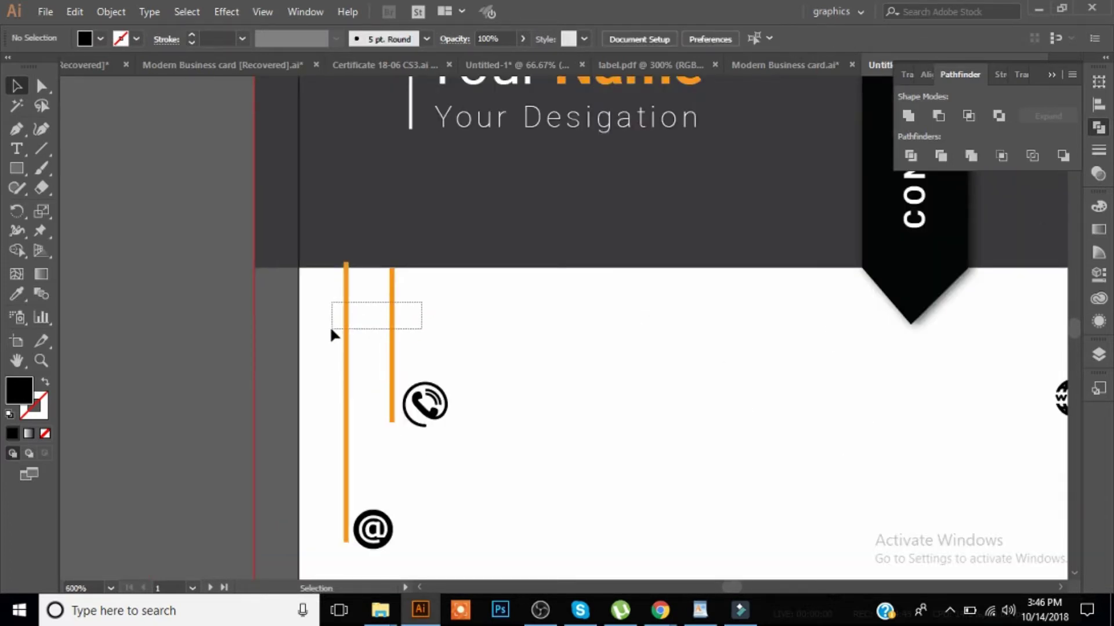
- Send both left orange lines backward with Arrange > Send Backward so the icons sit on top
left_click_drag(331, 330, 332, 330)
right_click(353, 326)
mouse_move(397, 241)
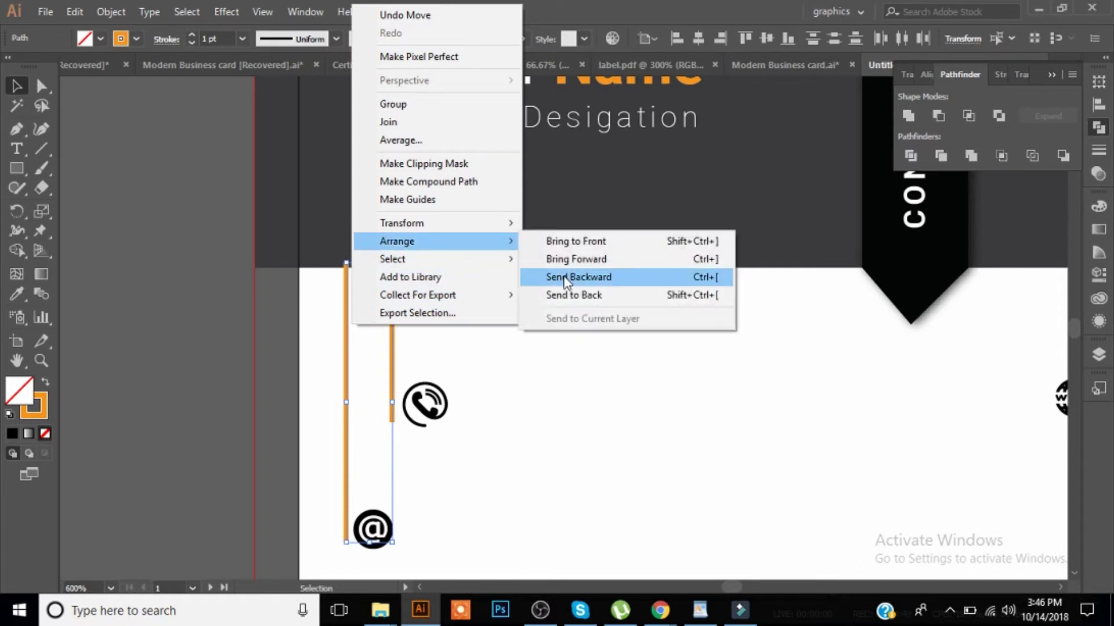
left_click(566, 277)
left_click(240, 402)
scroll(240, 402, "down", 3, "alt")
scroll(429, 435, "down", 1)
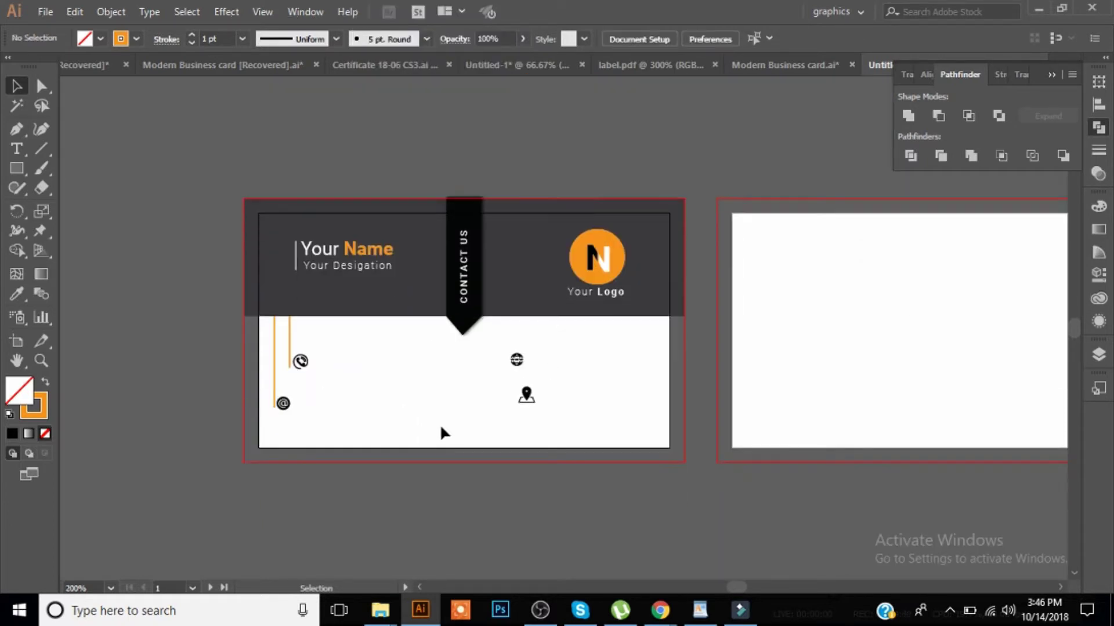
scroll(542, 367, "up", 1, "alt")
- Alt-drag a copy of the orange line pair to the right, then set the globe and pin against it
mouse_move(189, 319)
left_mouse_down()
mouse_move(132, 326)
mouse_move(476, 329)
left_mouse_up()
left_click(492, 383)
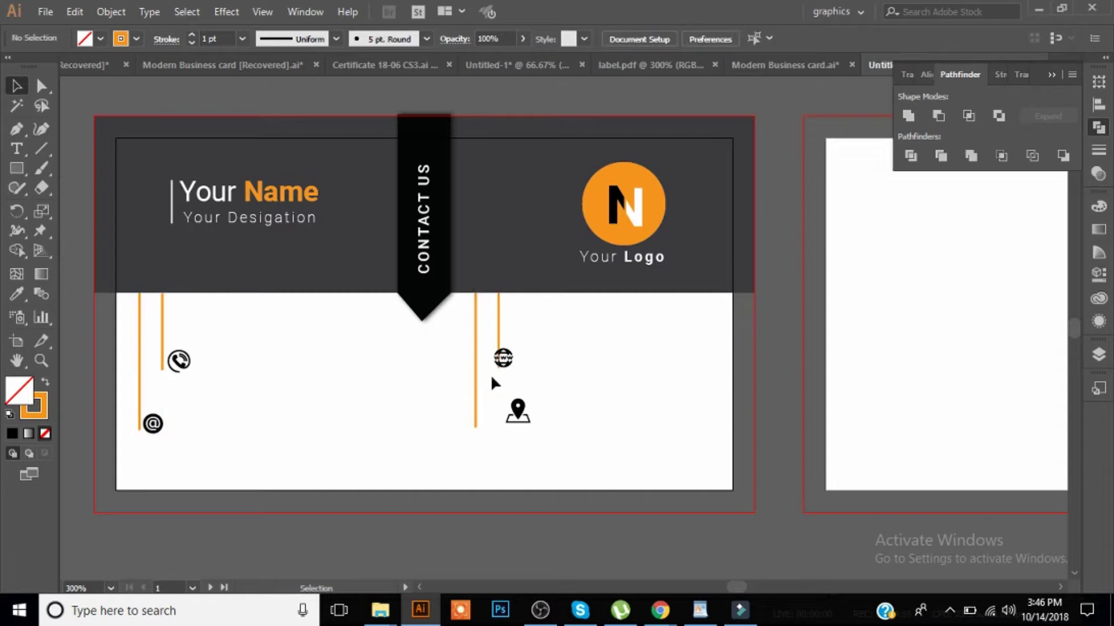
scroll(508, 369, "up", 2, "alt")
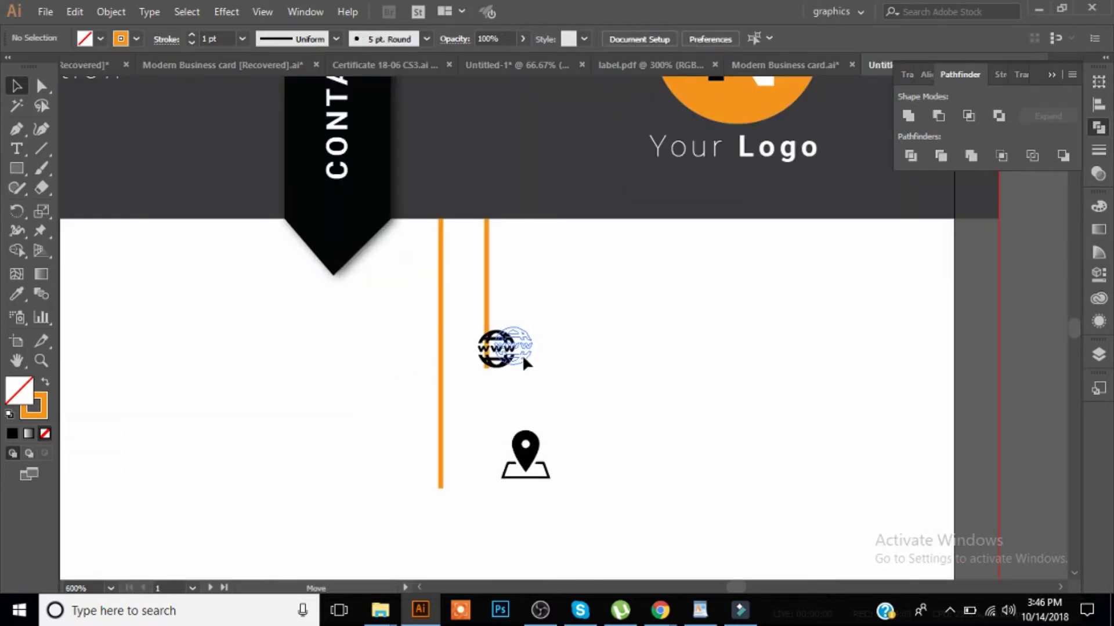
left_click_drag(525, 355, 522, 354)
left_click_drag(521, 458, 472, 471)
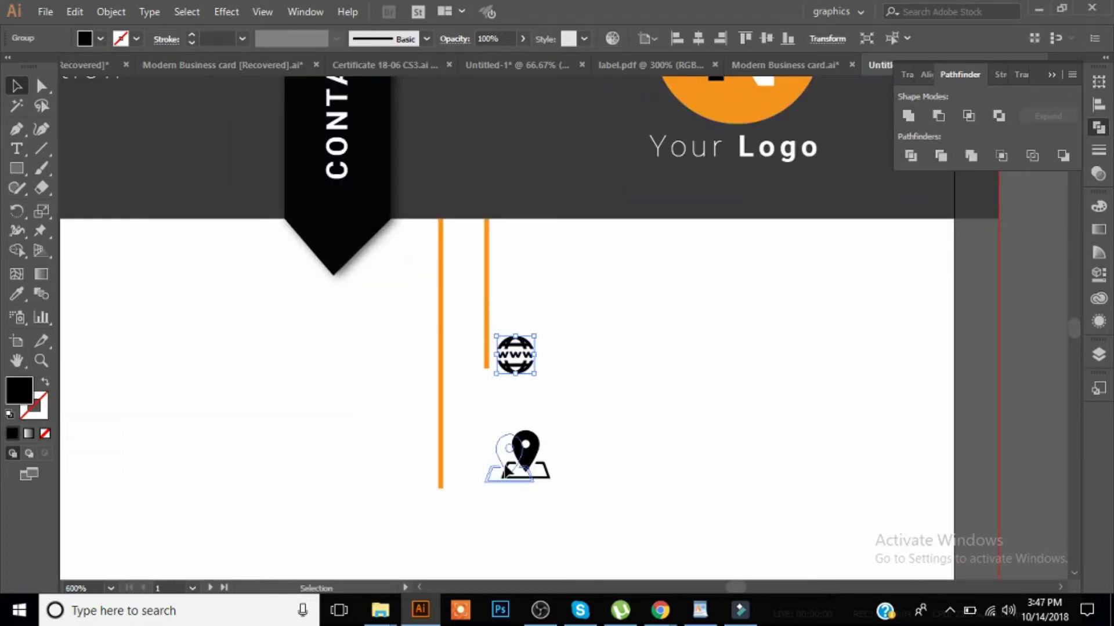
left_click(537, 458)
scroll(534, 457, "down", 2, "alt")
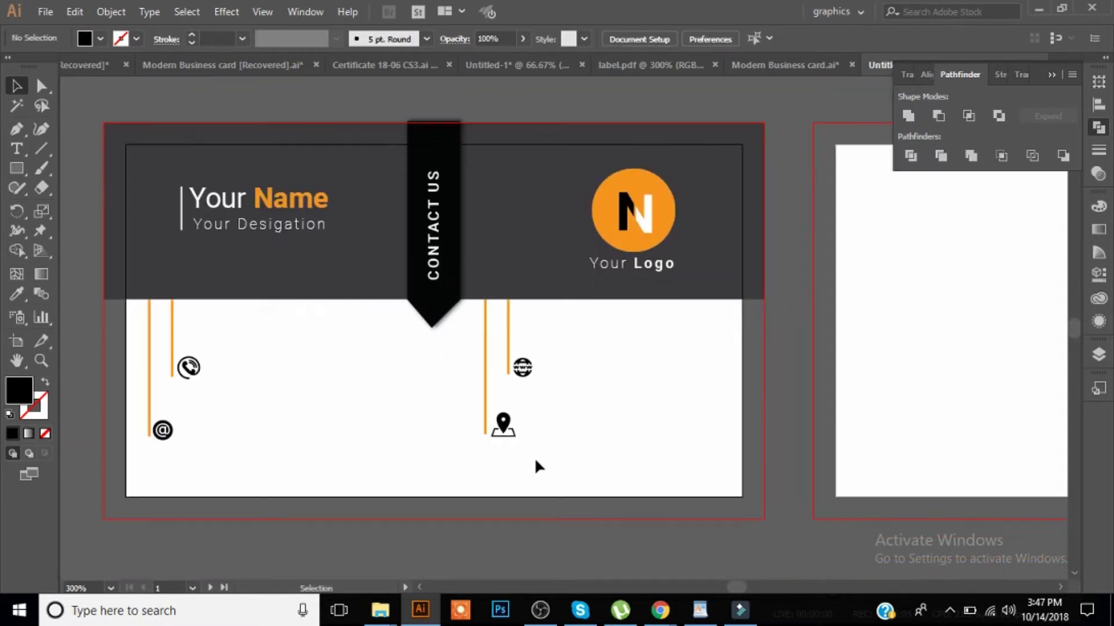
scroll(221, 392, "down", 1)
scroll(496, 387, "up", 1)
scroll(496, 388, "down", 1, "alt")
scroll(418, 396, "up", 1, "alt")
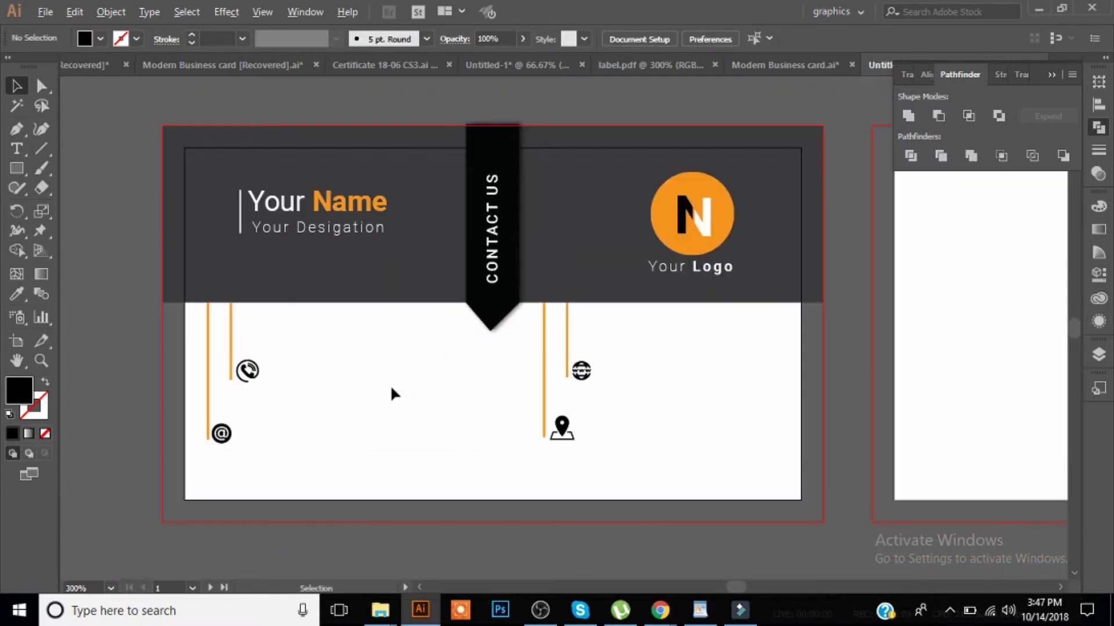
scroll(177, 382, "up", 1, "alt")
- Type a sample phone number beside the phone icon
left_click(16, 148)
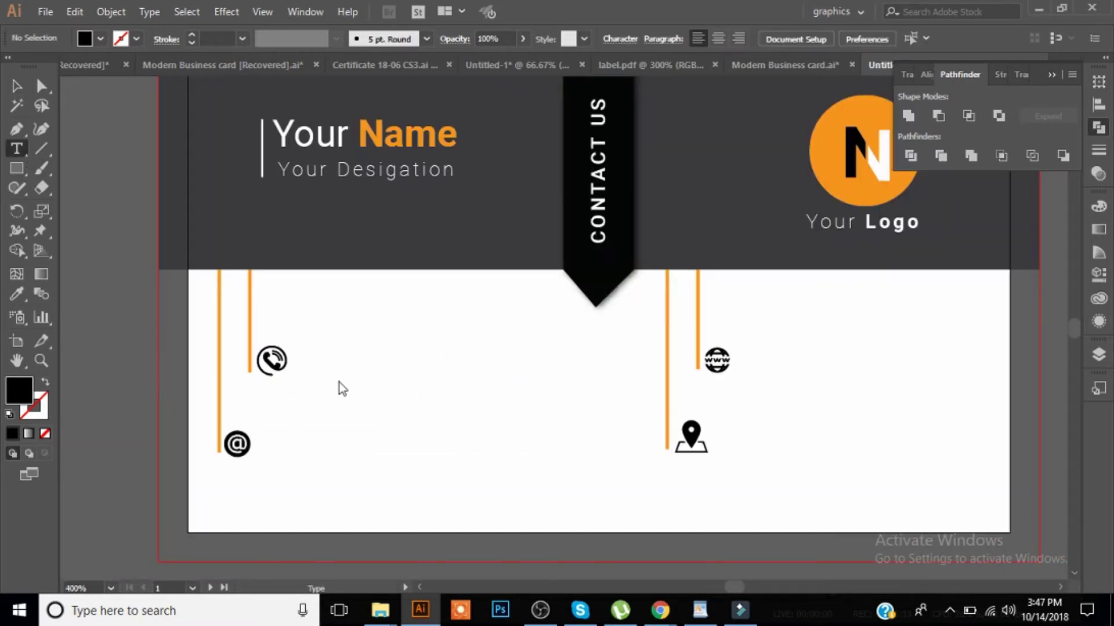
left_click(330, 363)
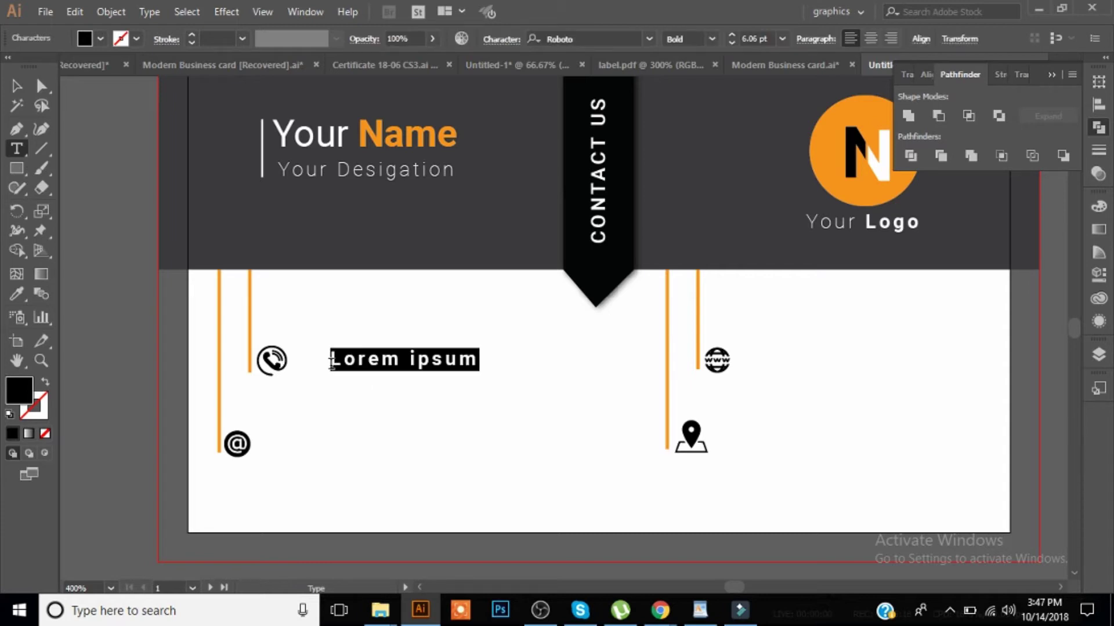
key("BackSpace")
type("00")
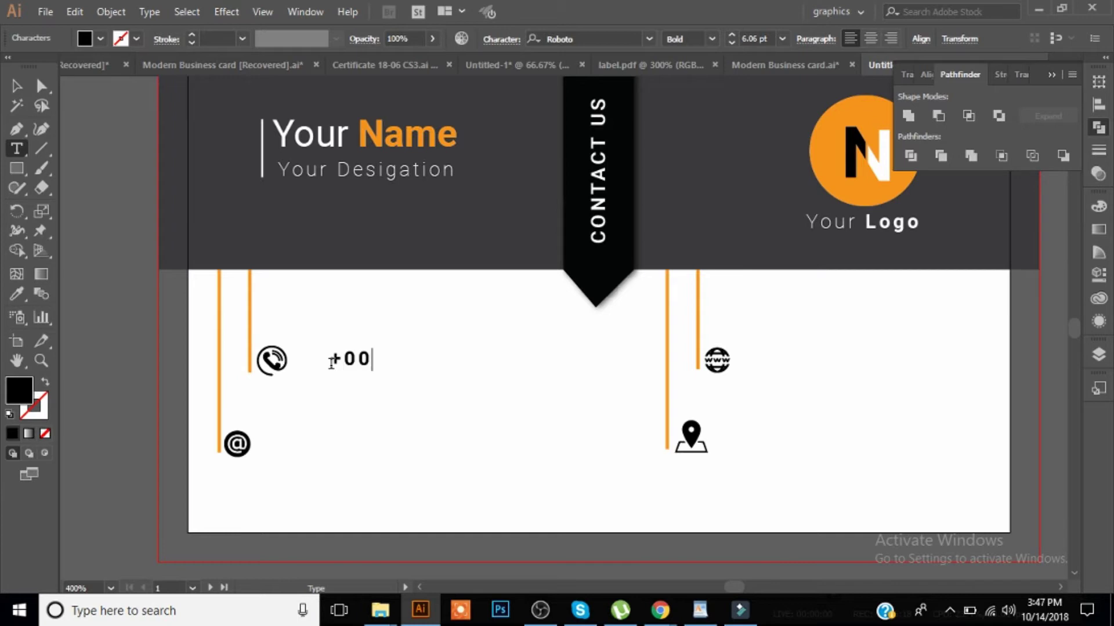
key("BackSpace")
key("BackSpace")
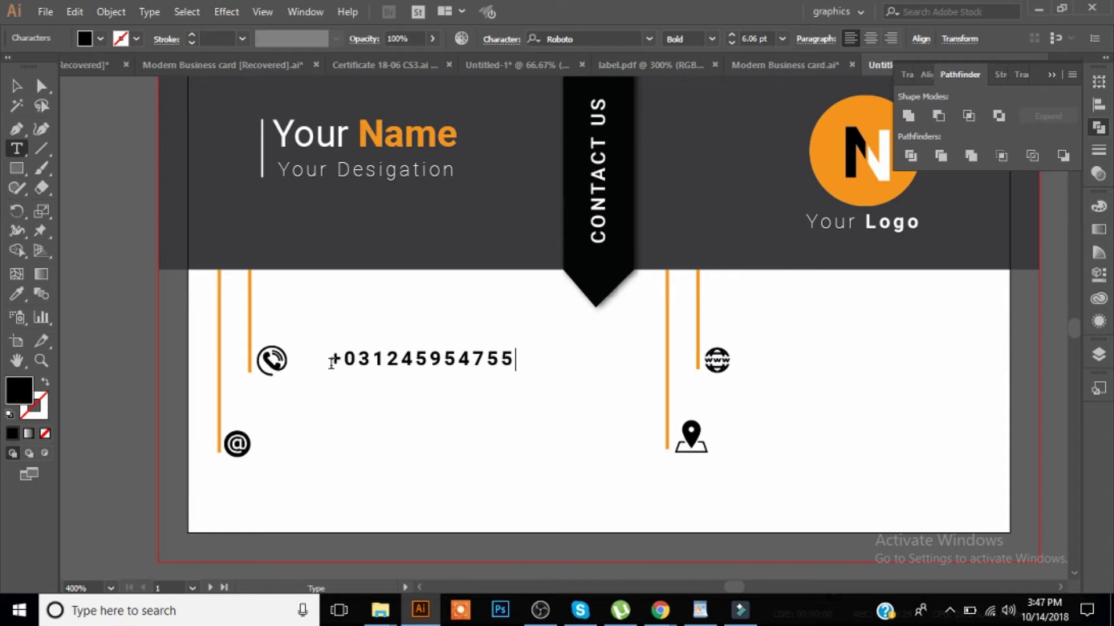
- Set the phone number to Regular weight and dark grey fill, and move it closer to its icon
left_click(16, 86)
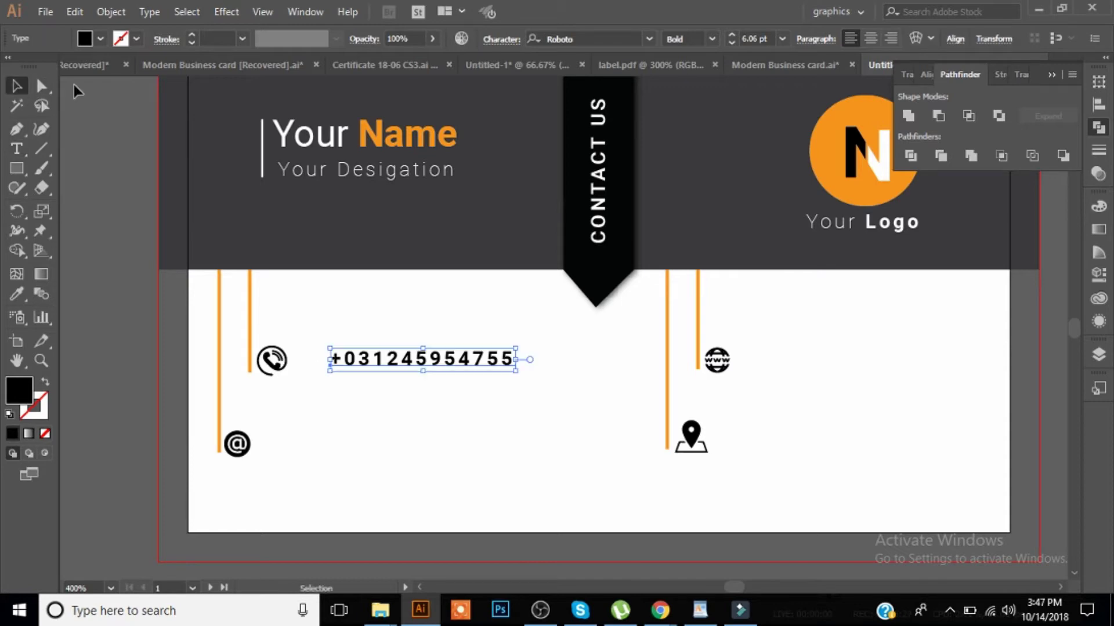
left_click(711, 39)
left_click(708, 129)
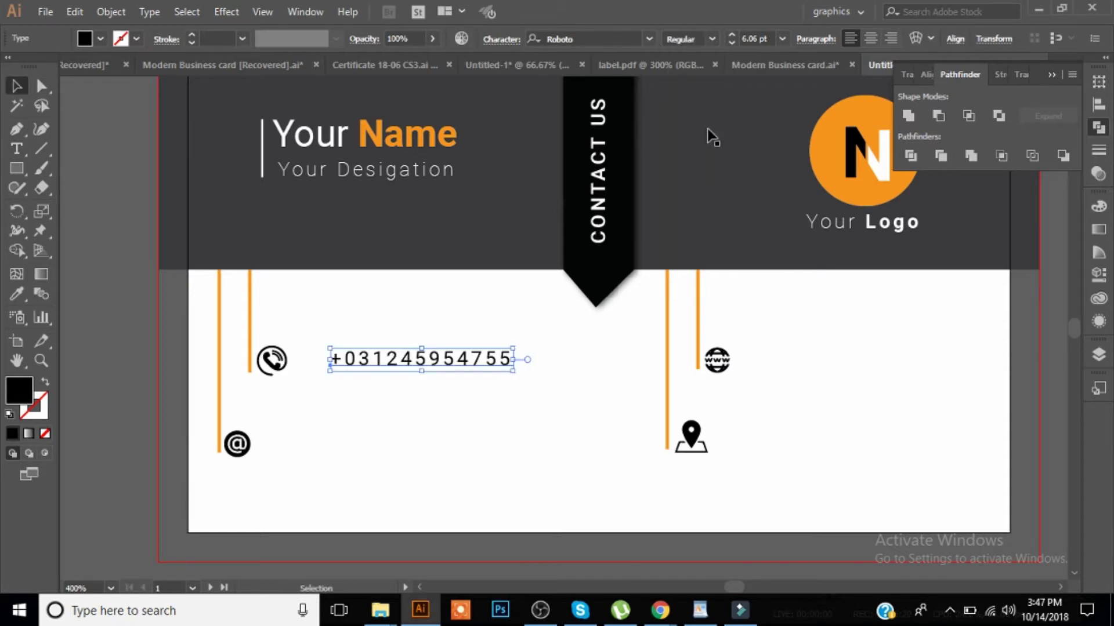
left_click_drag(493, 366, 458, 367)
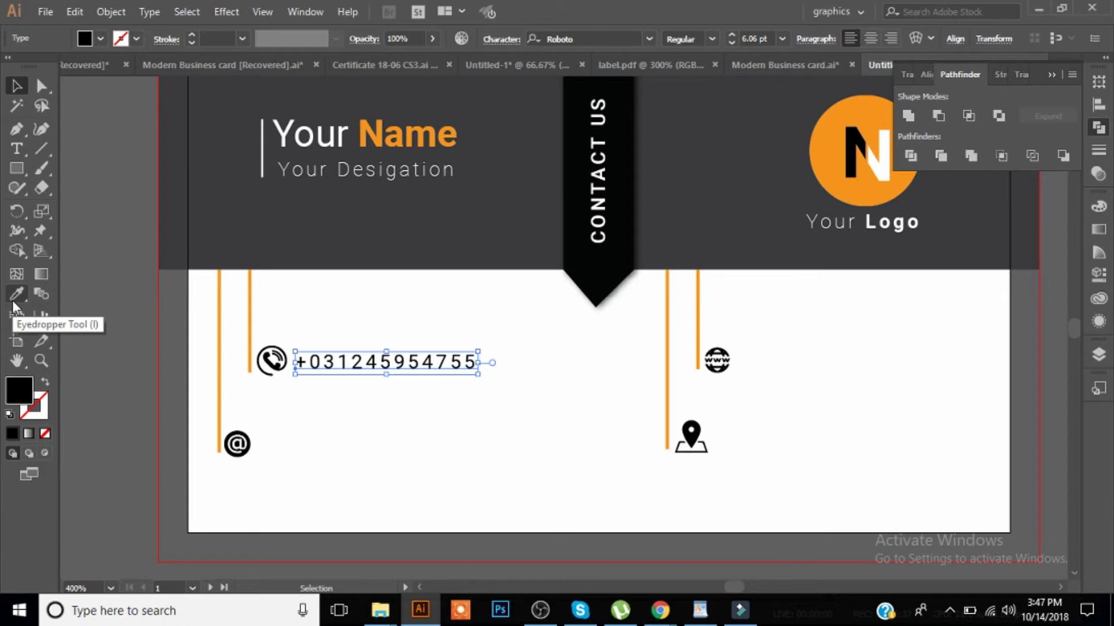
left_click(100, 39)
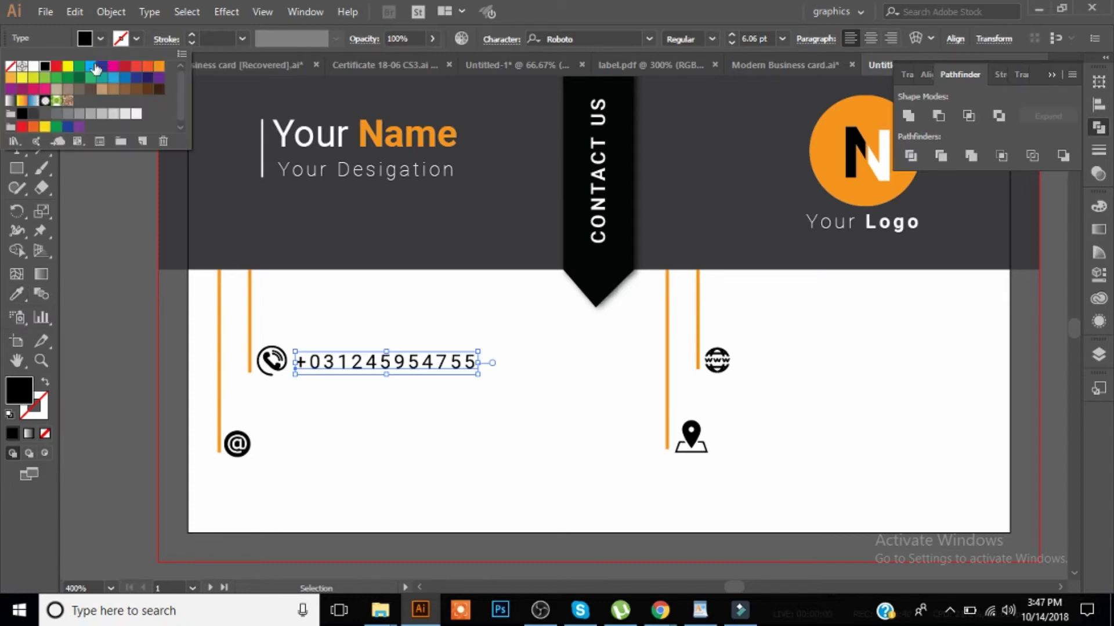
left_click(46, 119)
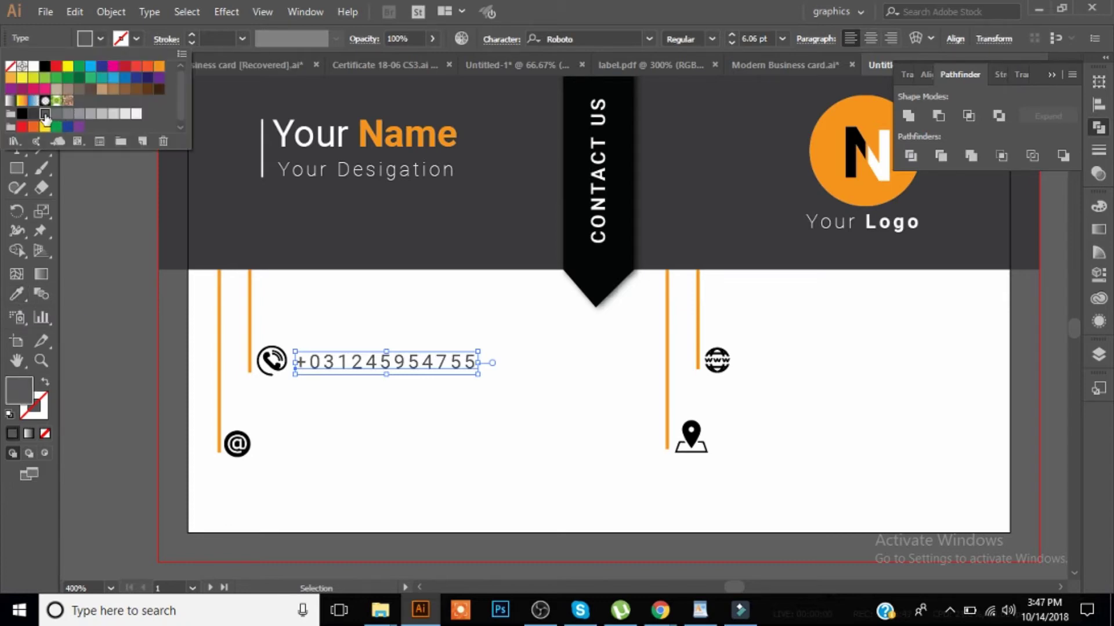
left_click(332, 391)
scroll(317, 395, "down", 1)
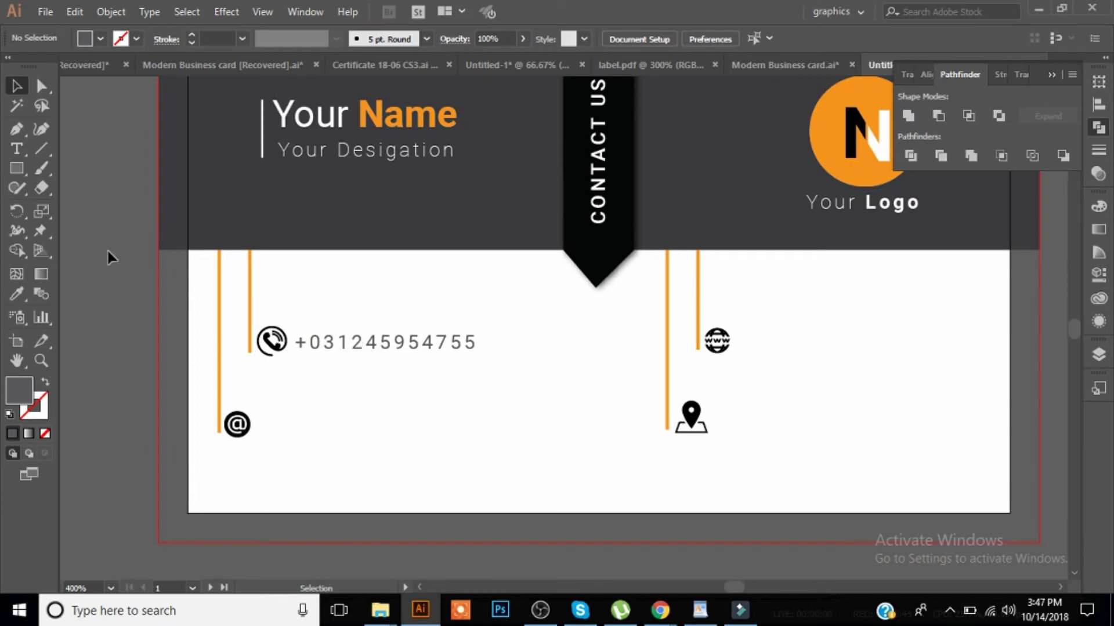
- Copy the phone number beside the @ icon and retype it as a placeholder e-mail address
left_click_drag(376, 345, 334, 422)
triple_click(335, 422)
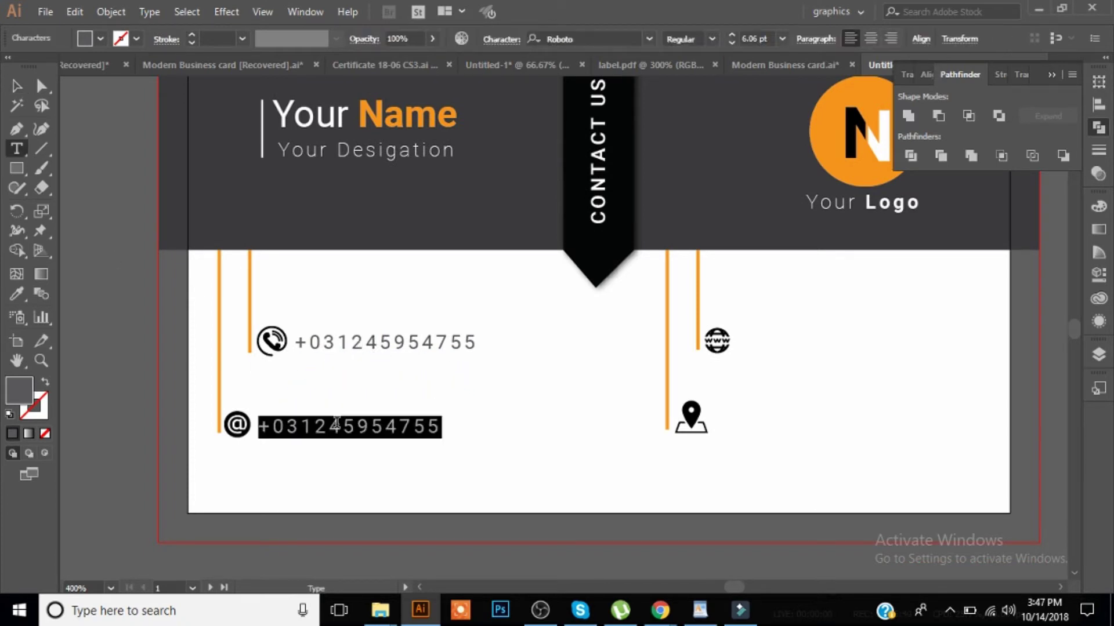
type("your")
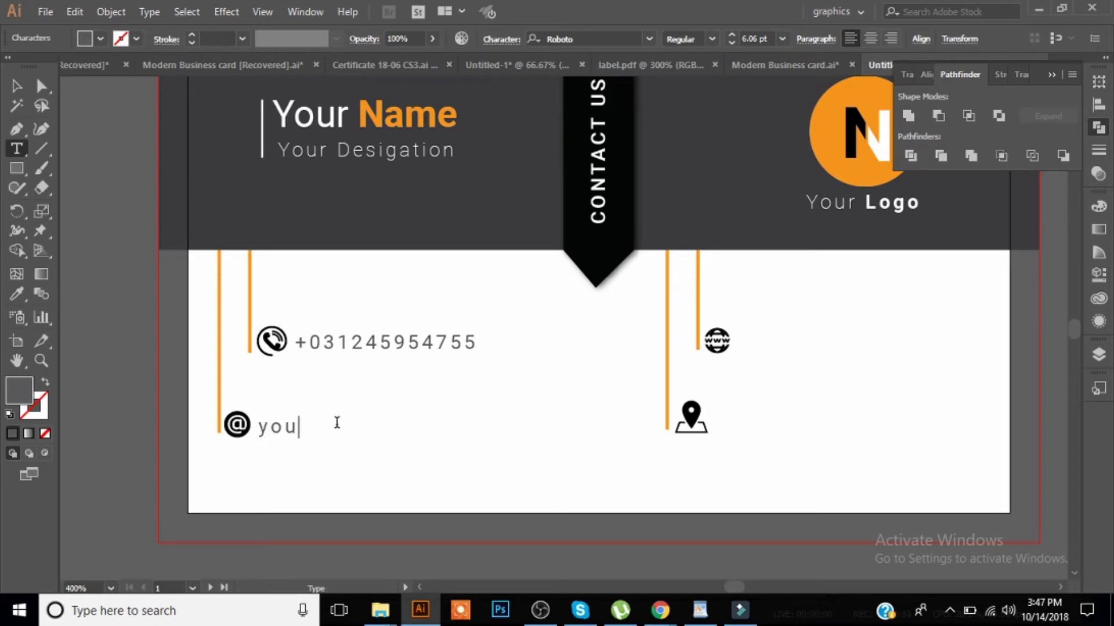
type("mail")
type("@gail")
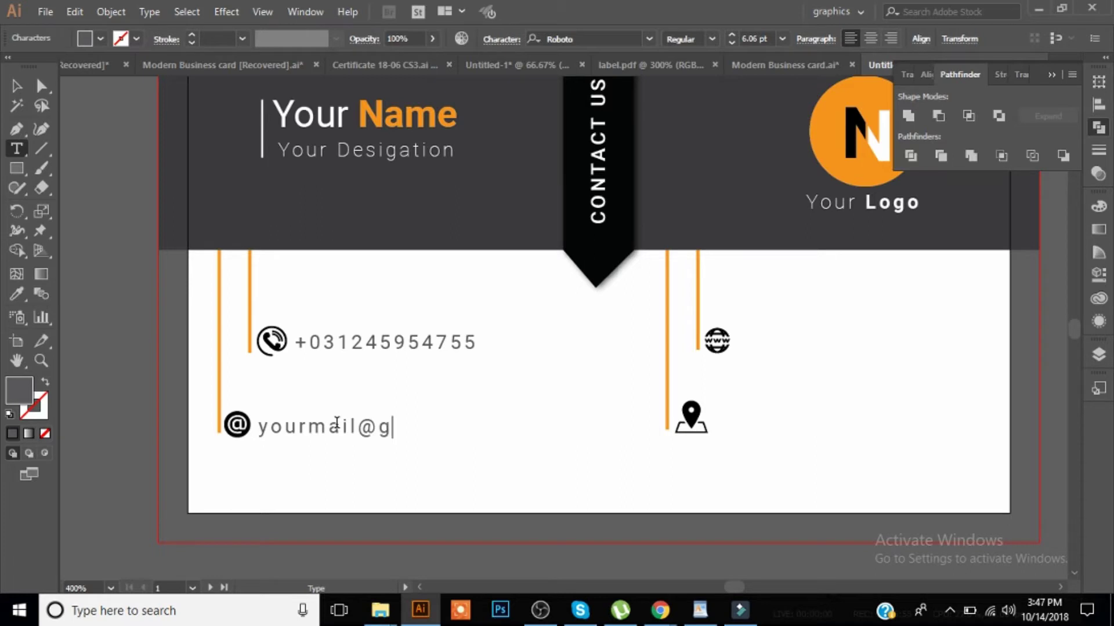
type(".com")
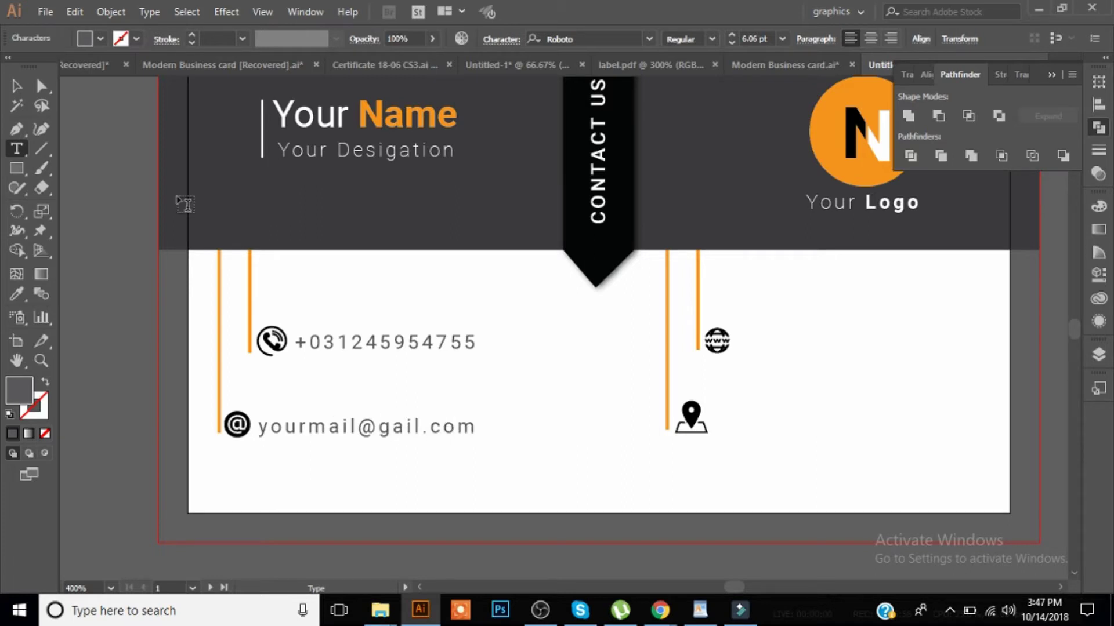
left_click(16, 86)
- Copy both contact lines beside the globe and pin, retyping the globe's line as 'yourweb.com'
mouse_move(351, 300)
left_mouse_down()
mouse_move(385, 314)
mouse_move(429, 449)
left_mouse_up()
left_click_drag(419, 350, 868, 354)
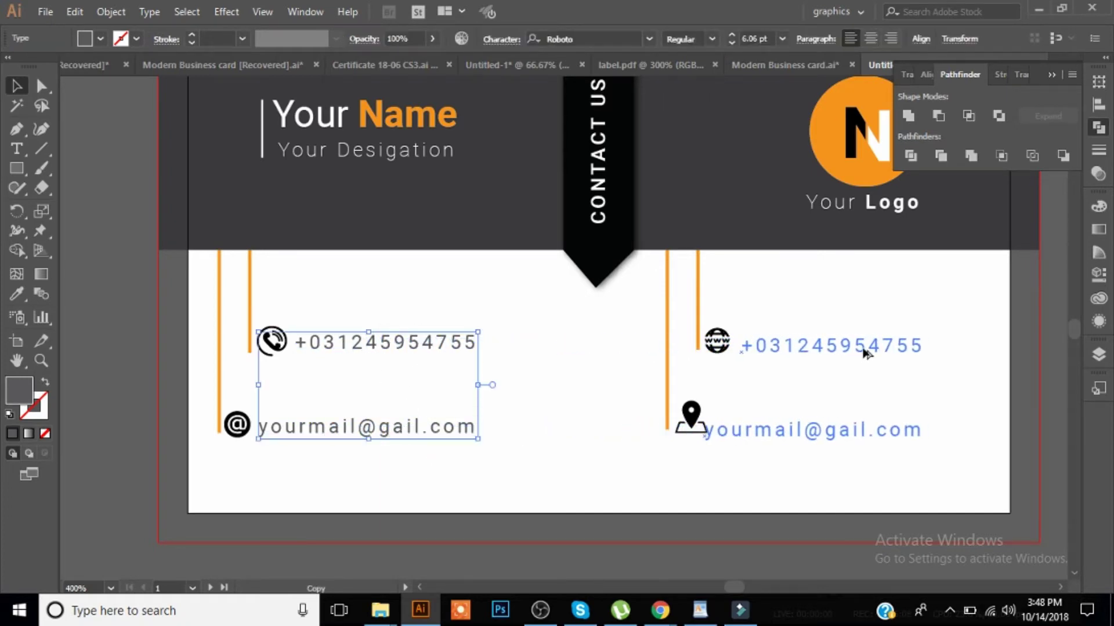
scroll(959, 356, "up", 2)
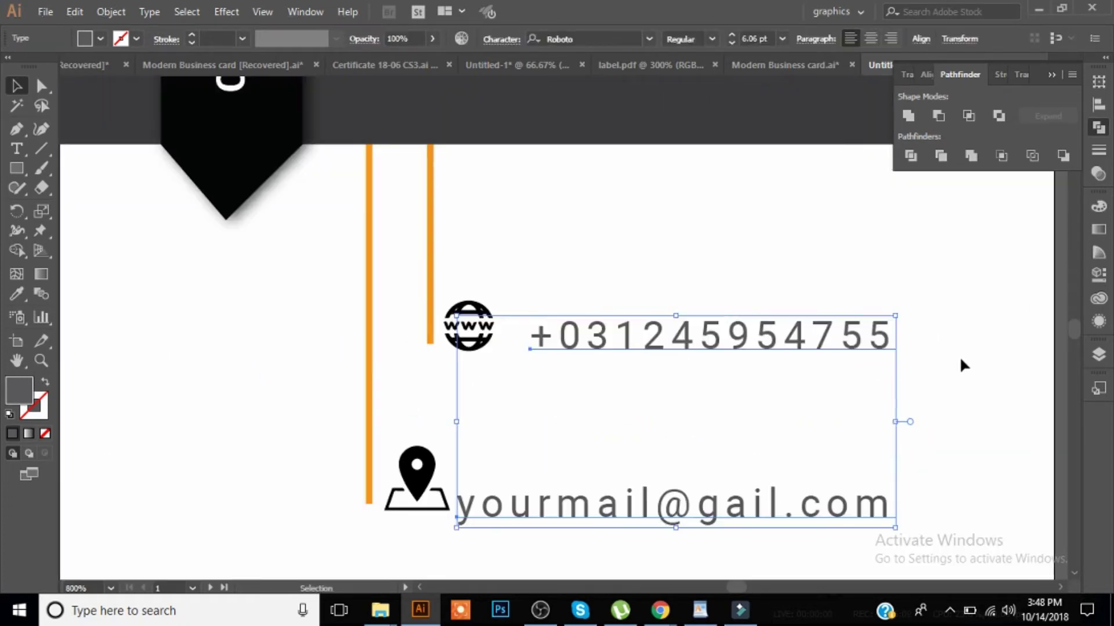
left_click(959, 356)
left_click_drag(546, 510, 553, 500)
left_click_drag(605, 343, 582, 341)
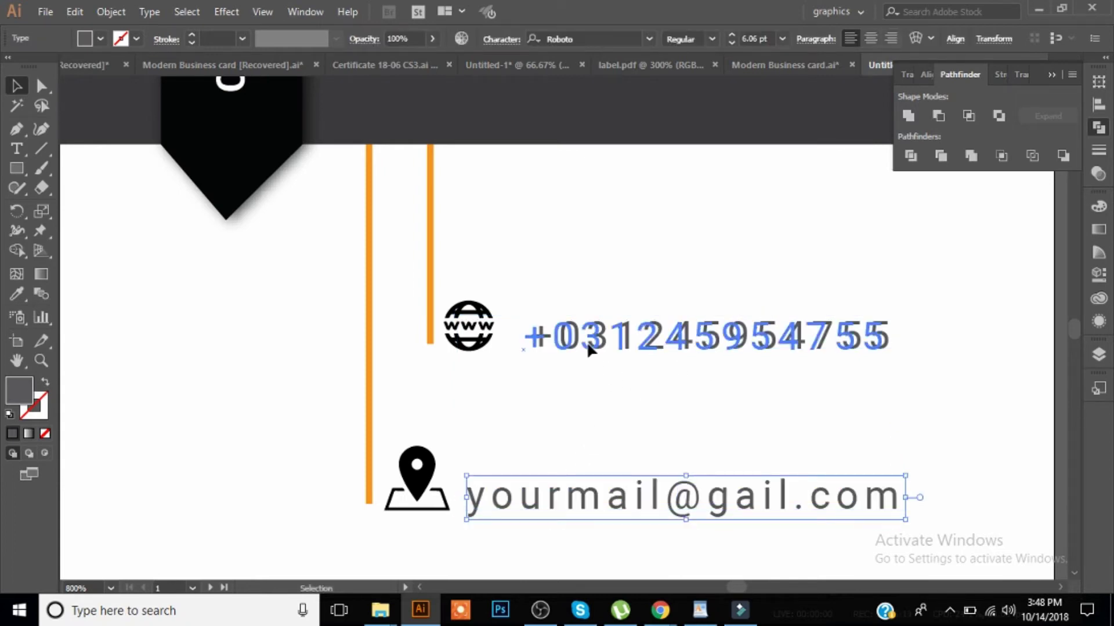
double_click(582, 336)
key("ctrl+a")
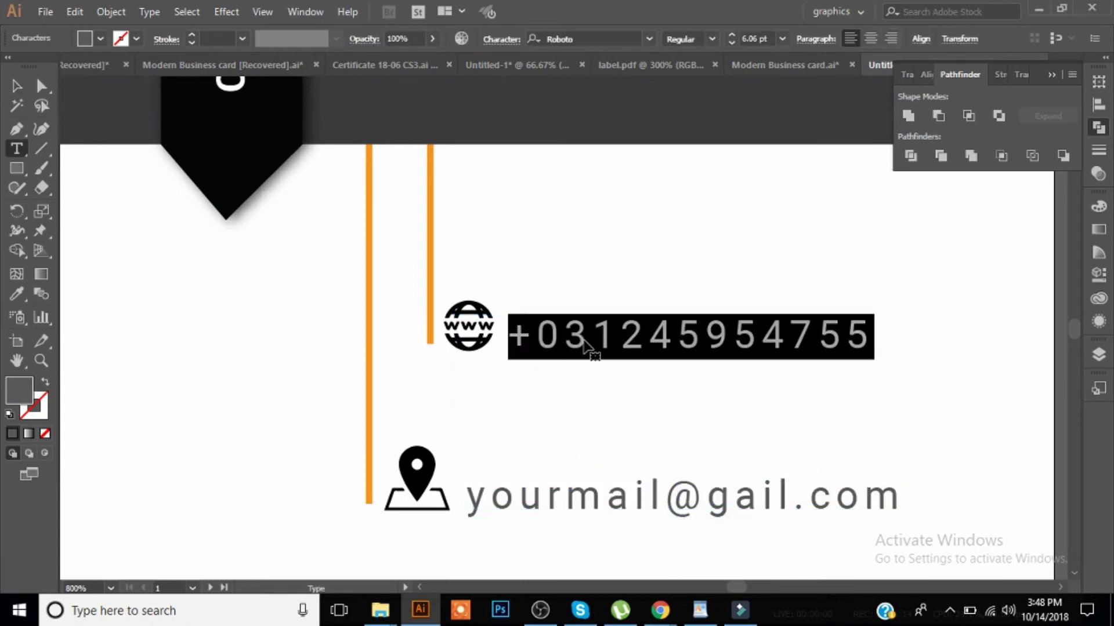
type("your")
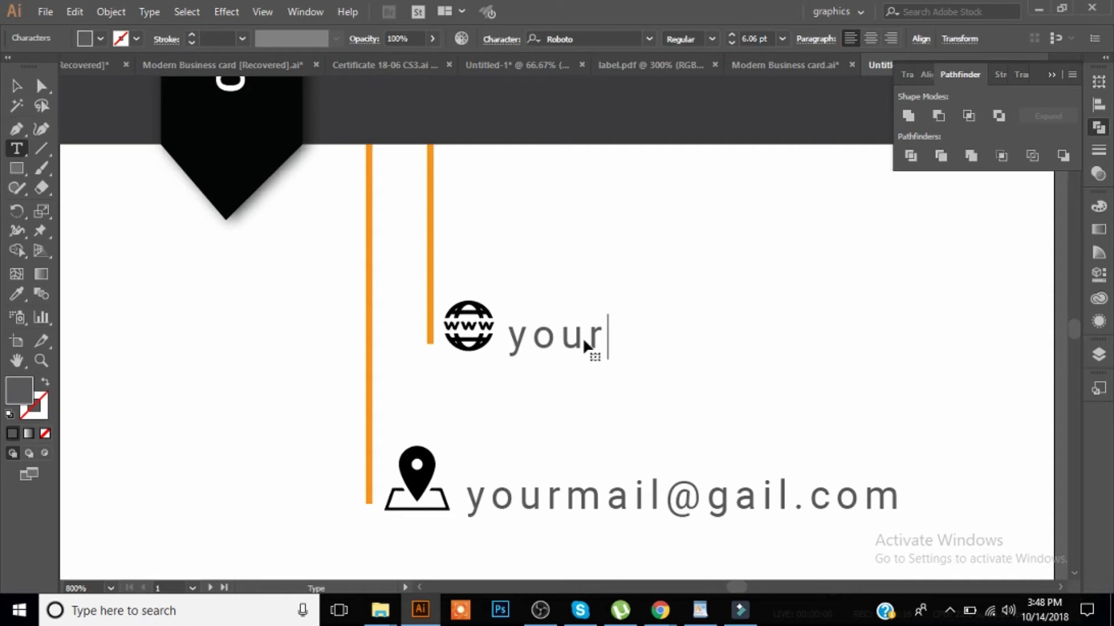
type("web")
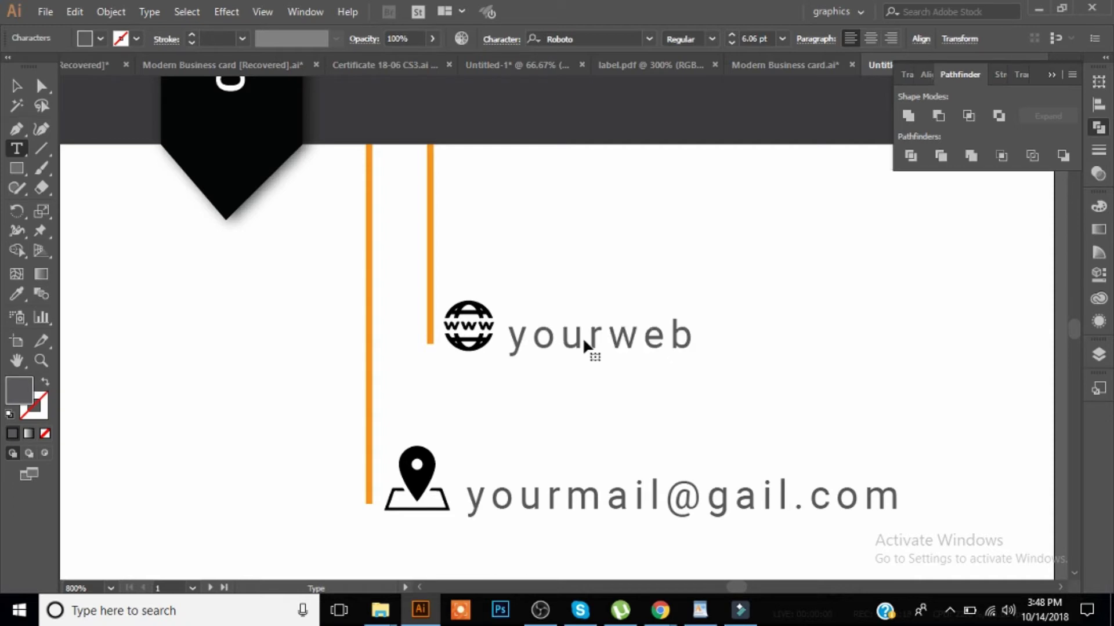
type(".com")
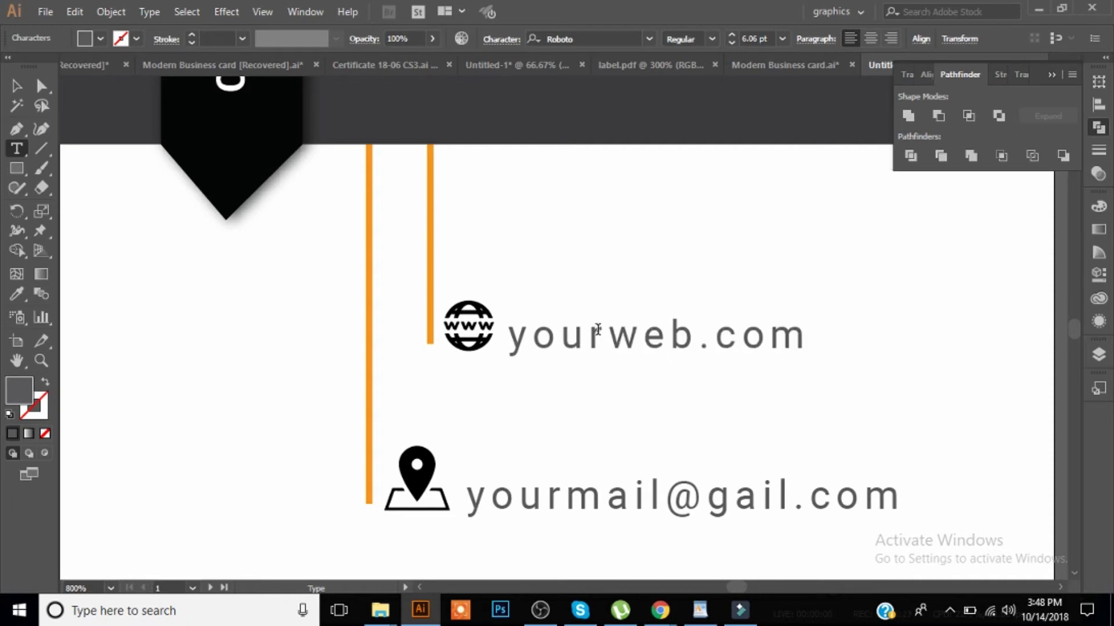
- Replace the pin's line with the two-line text 'your address will gos / here like this...'
scroll(613, 419, "down", 2)
triple_click(612, 420)
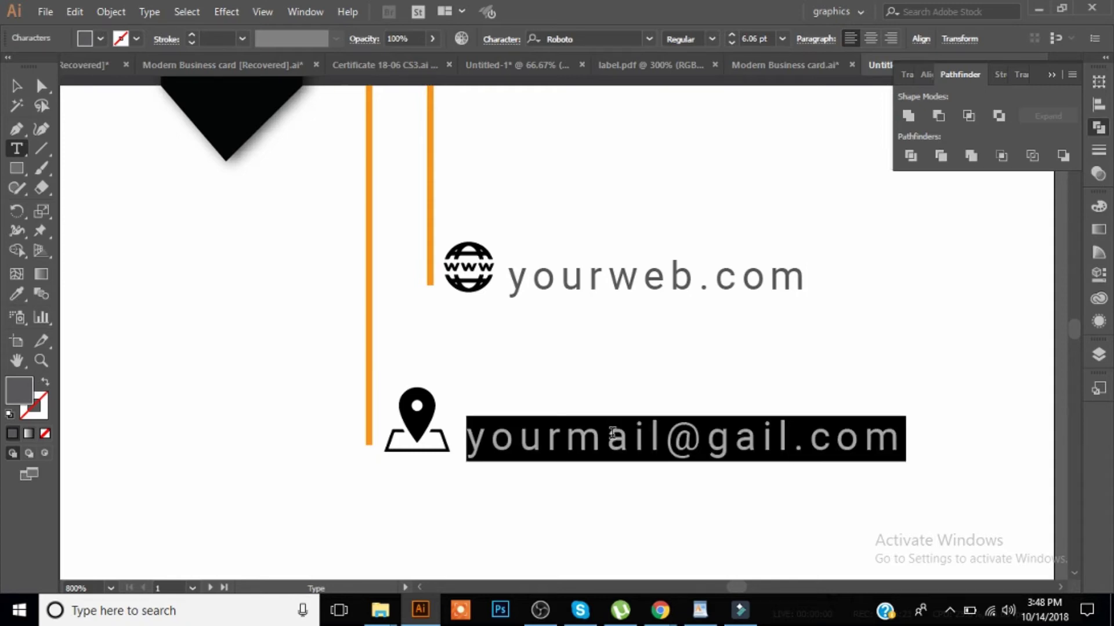
type("your ad")
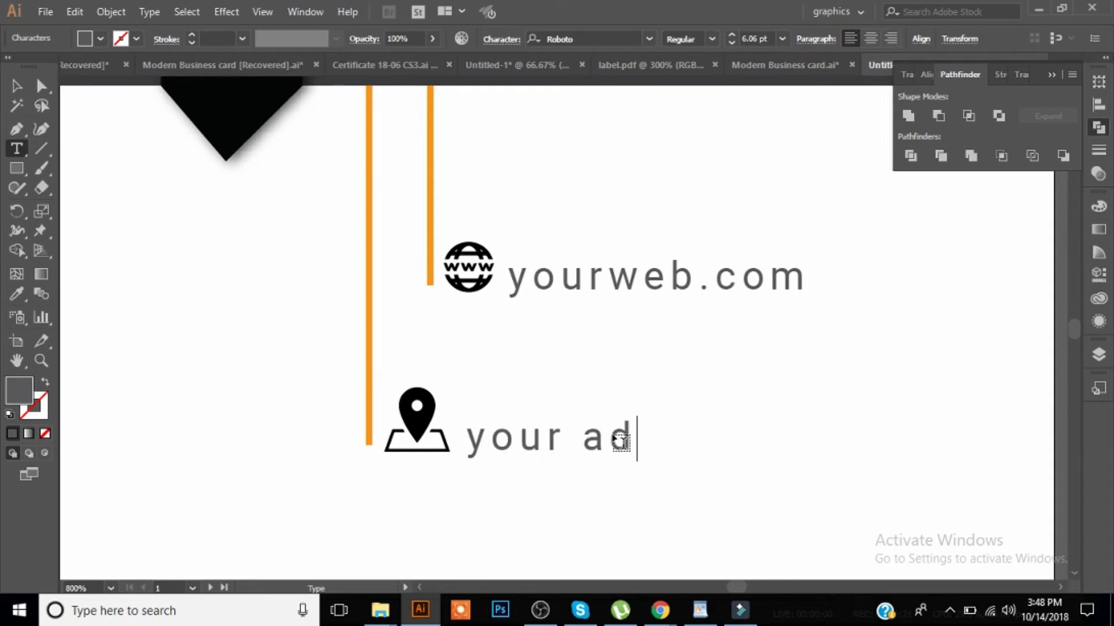
type("dress will go")
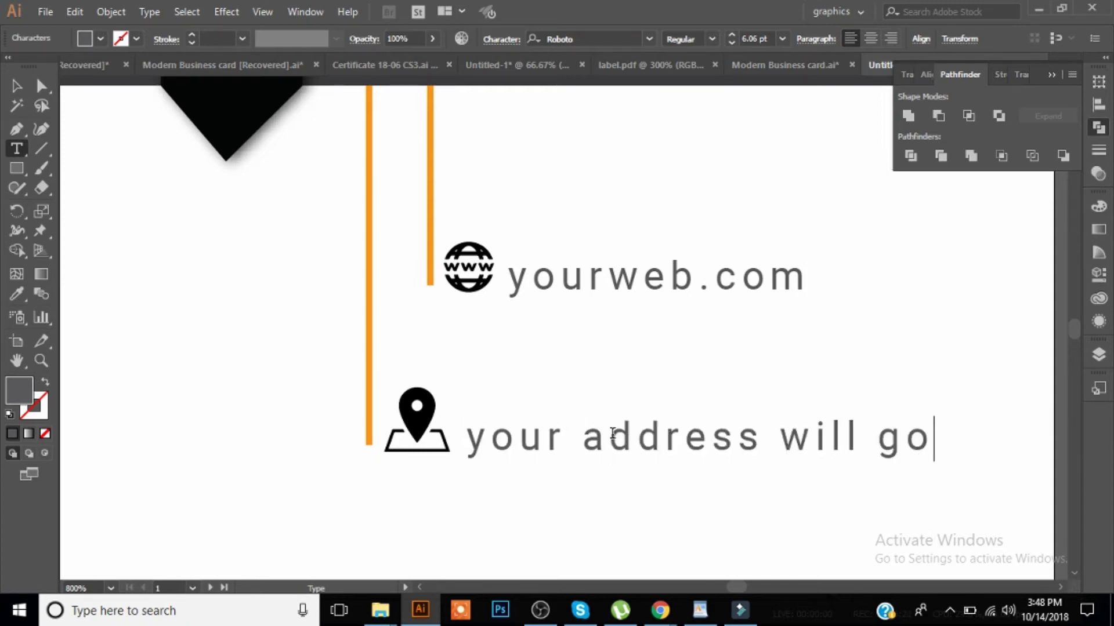
type("s")
key("Return")
type("here ")
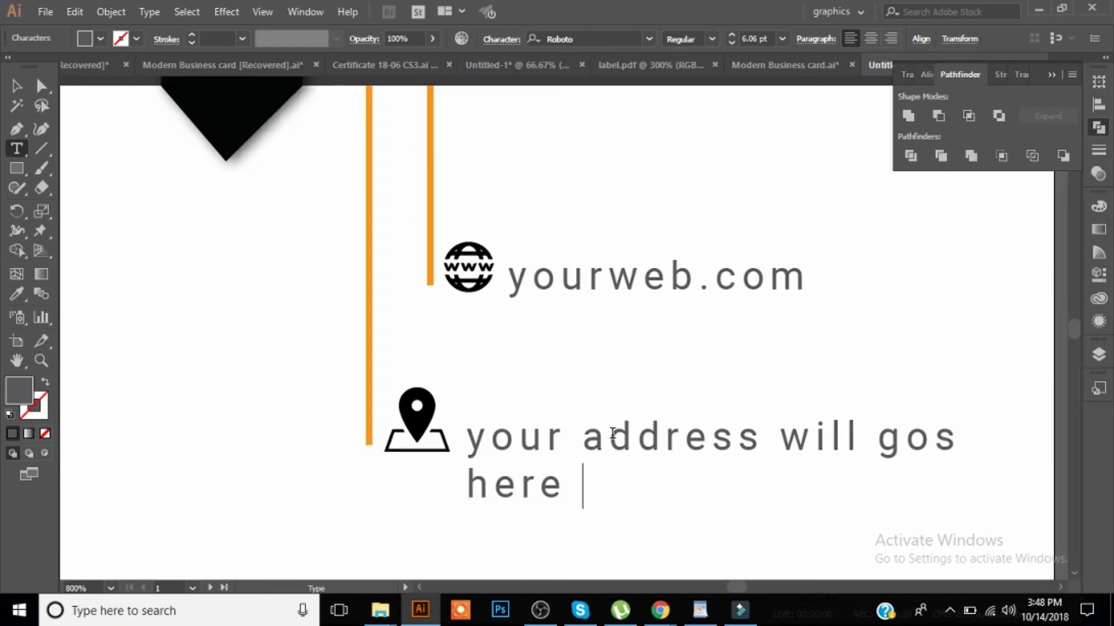
type("like this")
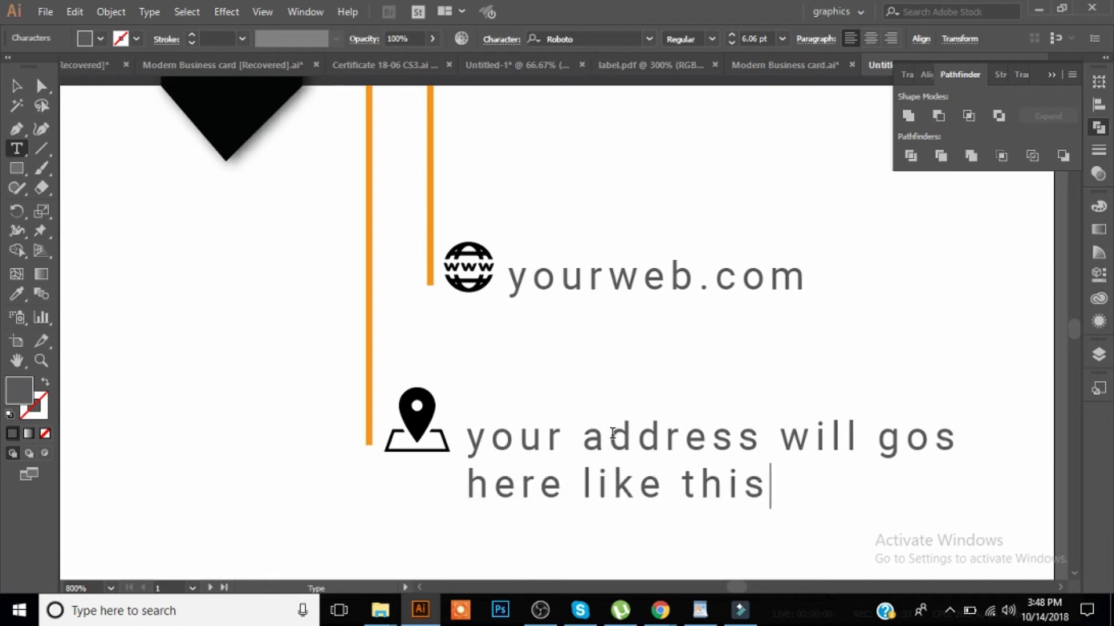
type("...")
left_click(17, 86)
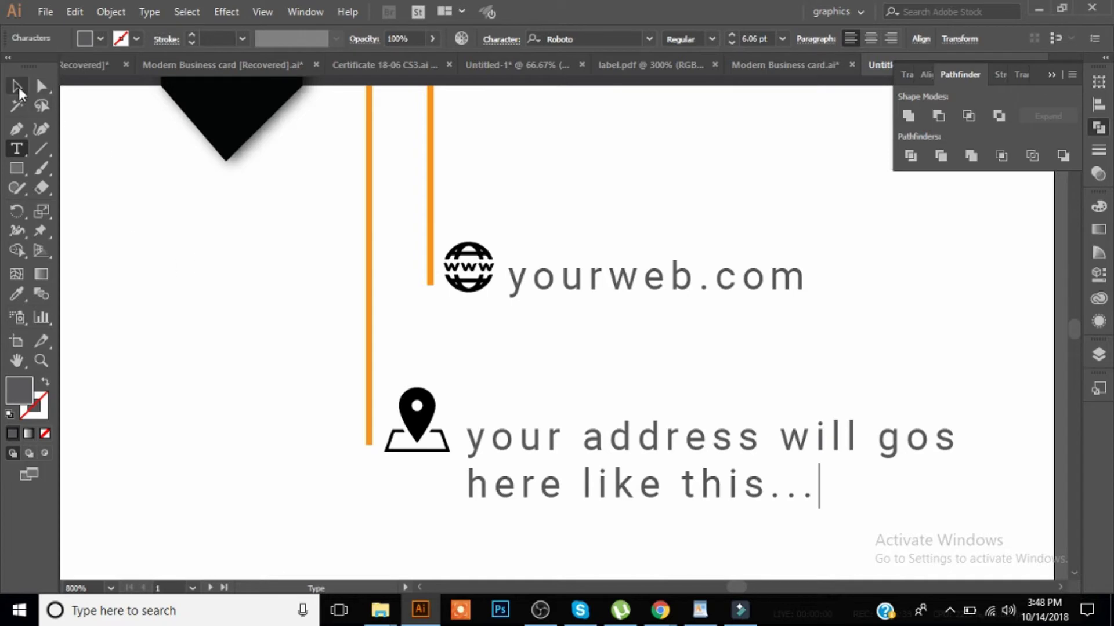
scroll(547, 417, "down", 2)
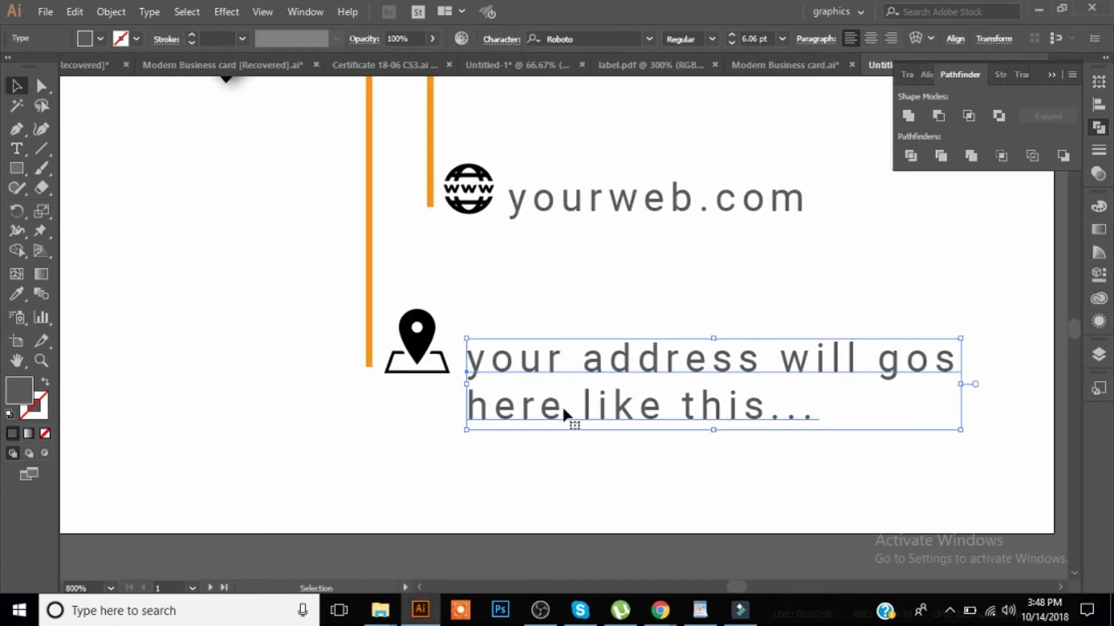
scroll(562, 406, "down", 2, "alt")
scroll(565, 413, "down", 2, "alt")
- Draw a white-filled rectangle over the card's lower half and send it to the back
left_click(485, 423)
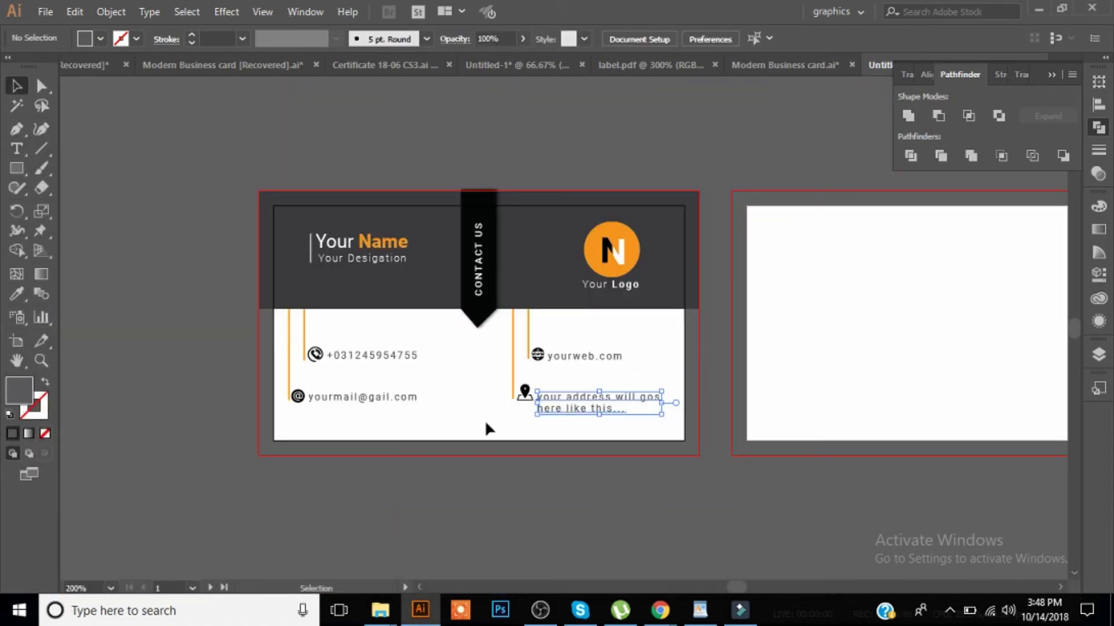
scroll(369, 428, "up", 1)
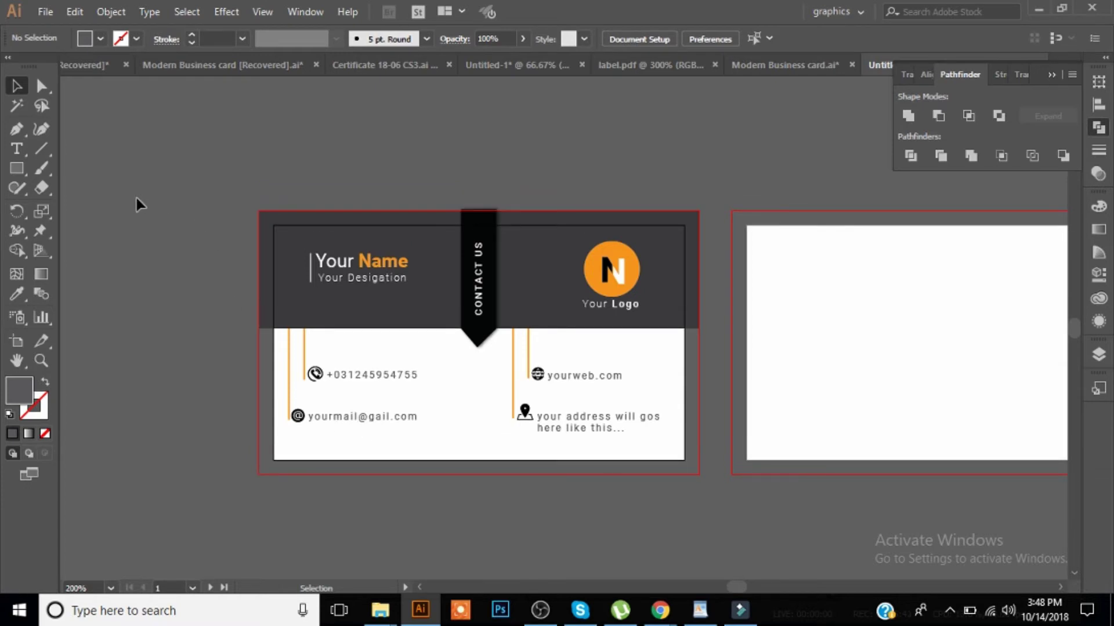
left_click(22, 168)
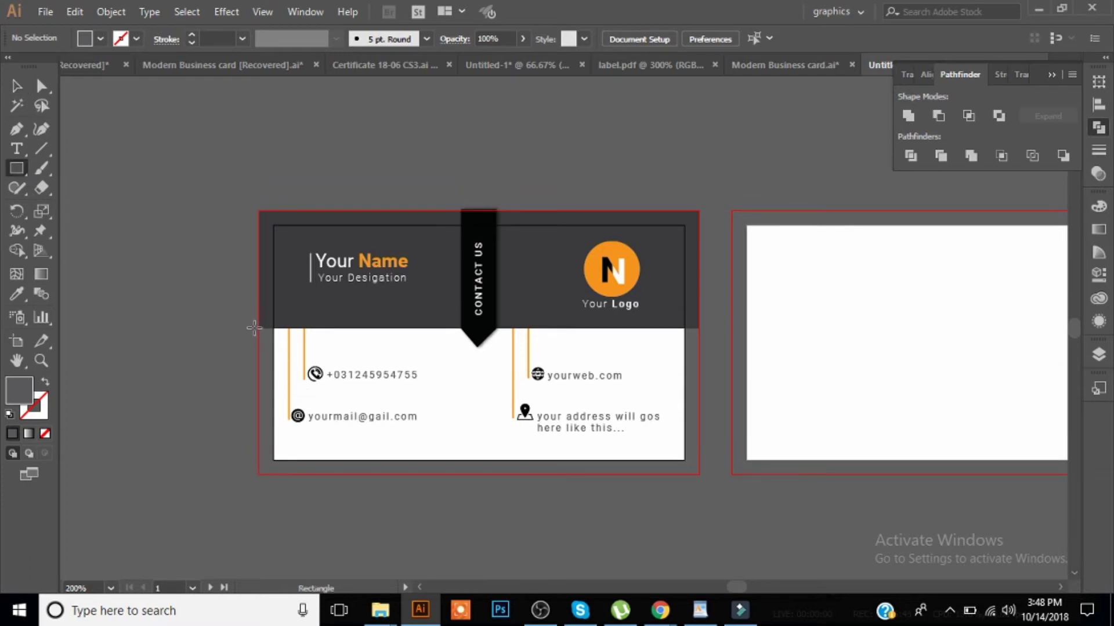
left_click_drag(254, 328, 698, 477)
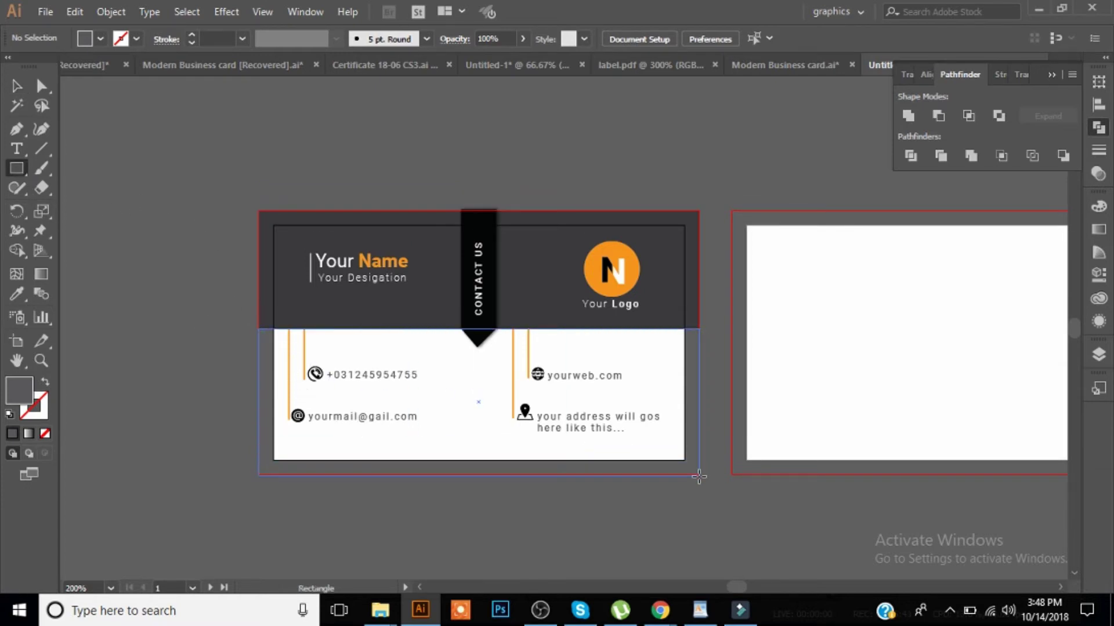
left_click(31, 86)
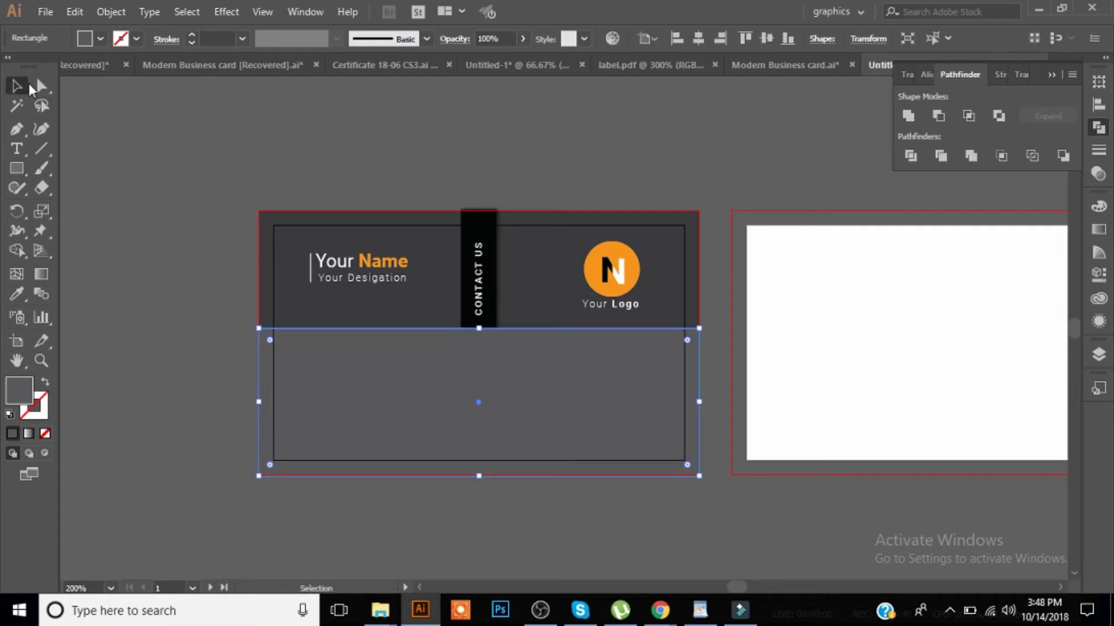
left_click(100, 38)
left_click(35, 74)
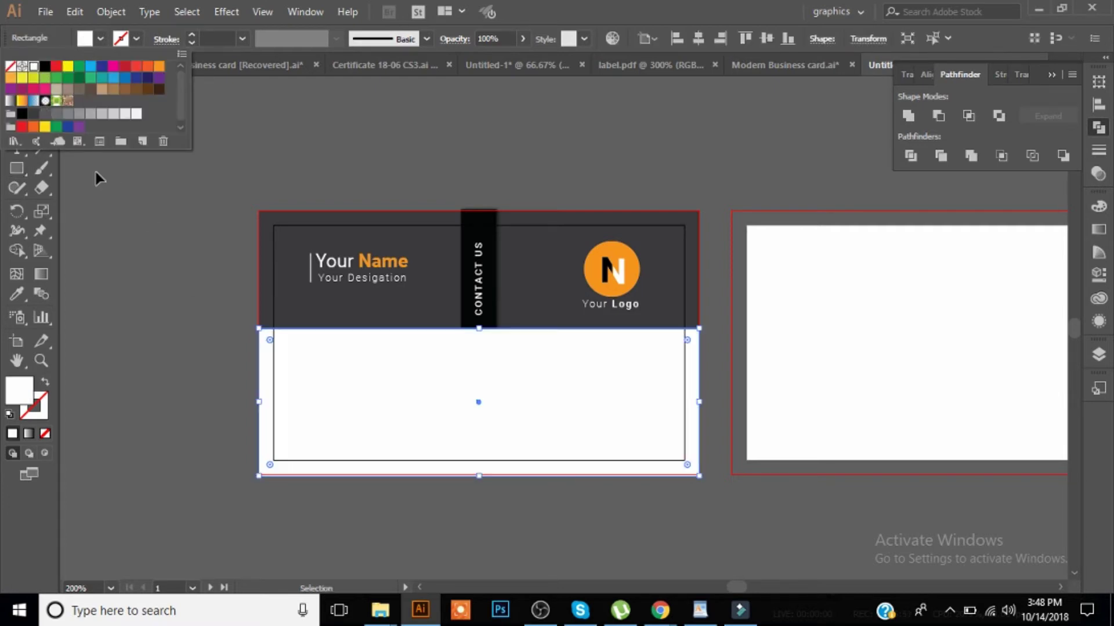
right_click(302, 371)
left_click(526, 344)
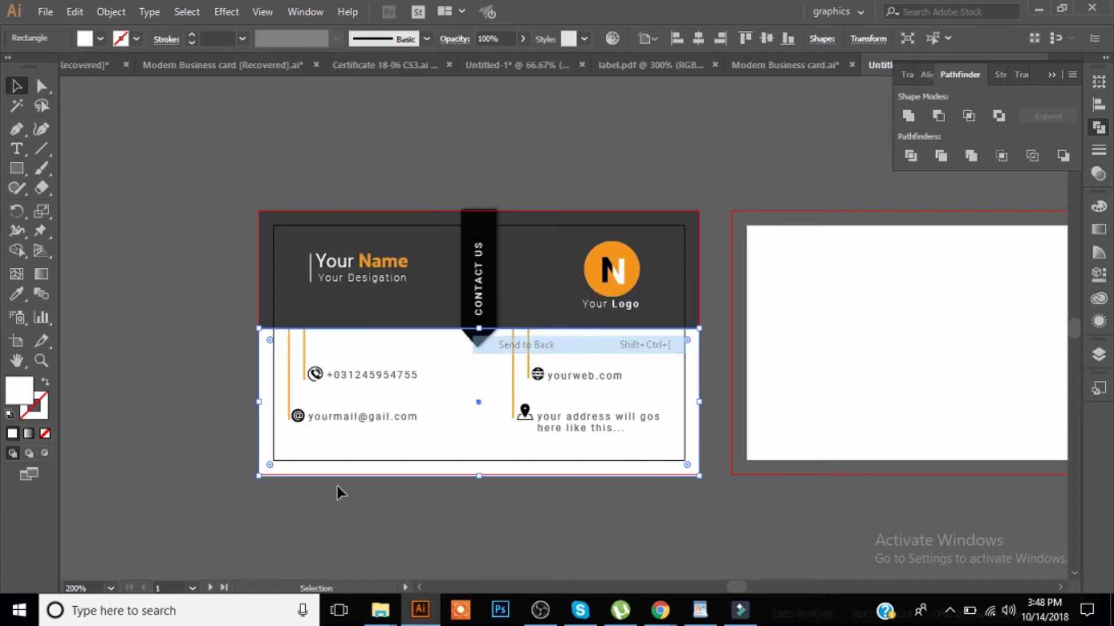
left_click(325, 499)
scroll(301, 494, "down", 2)
scroll(402, 398, "up", 2)
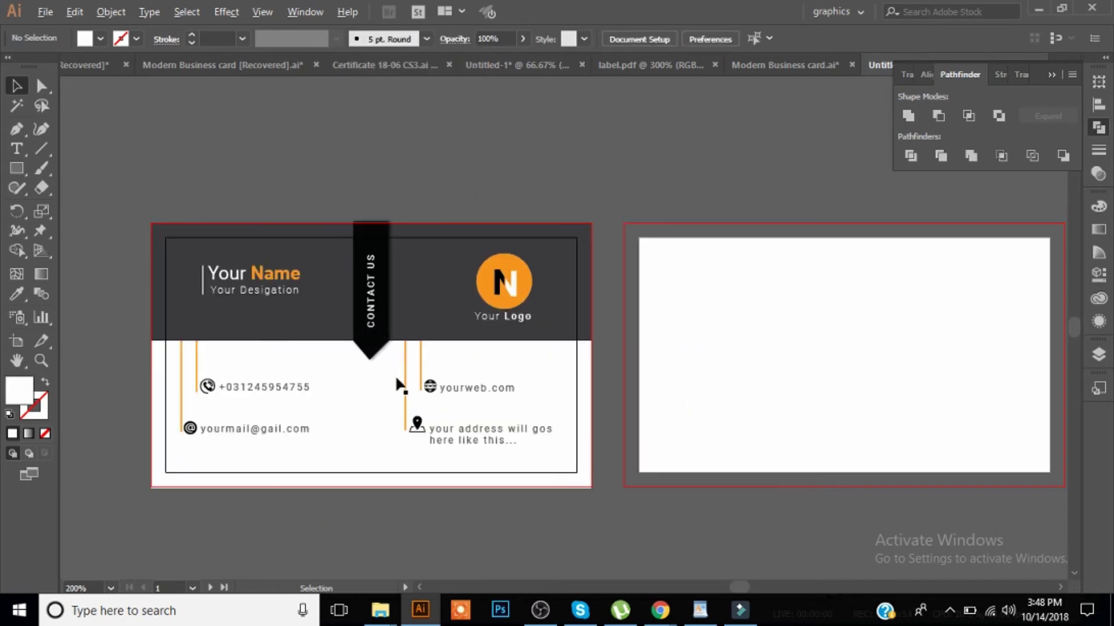
scroll(396, 380, "down", 2)
scroll(519, 397, "up", 1)
scroll(865, 386, "up", 1)
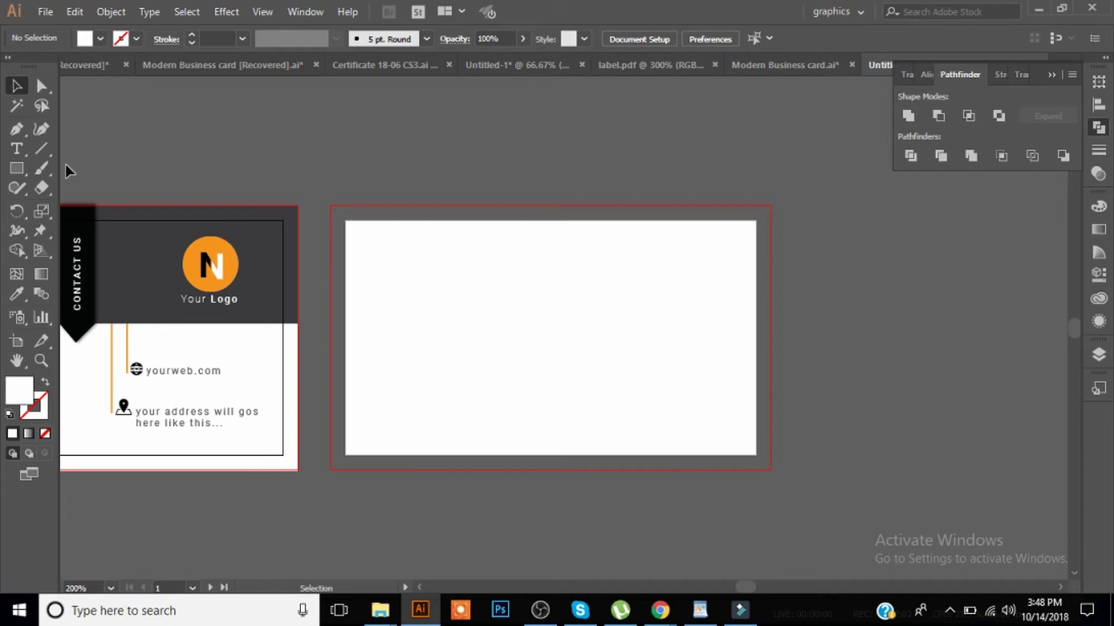
- Draw a white rectangle on the back artboard and move it onto the empty pasteboard at right
left_click(19, 168)
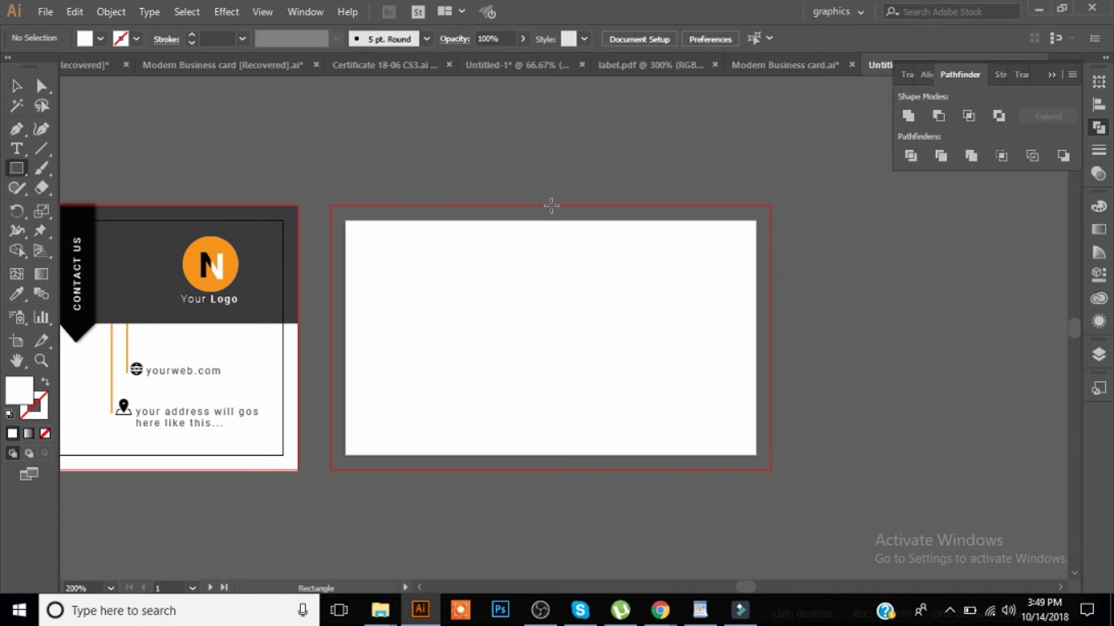
left_click_drag(551, 205, 771, 469)
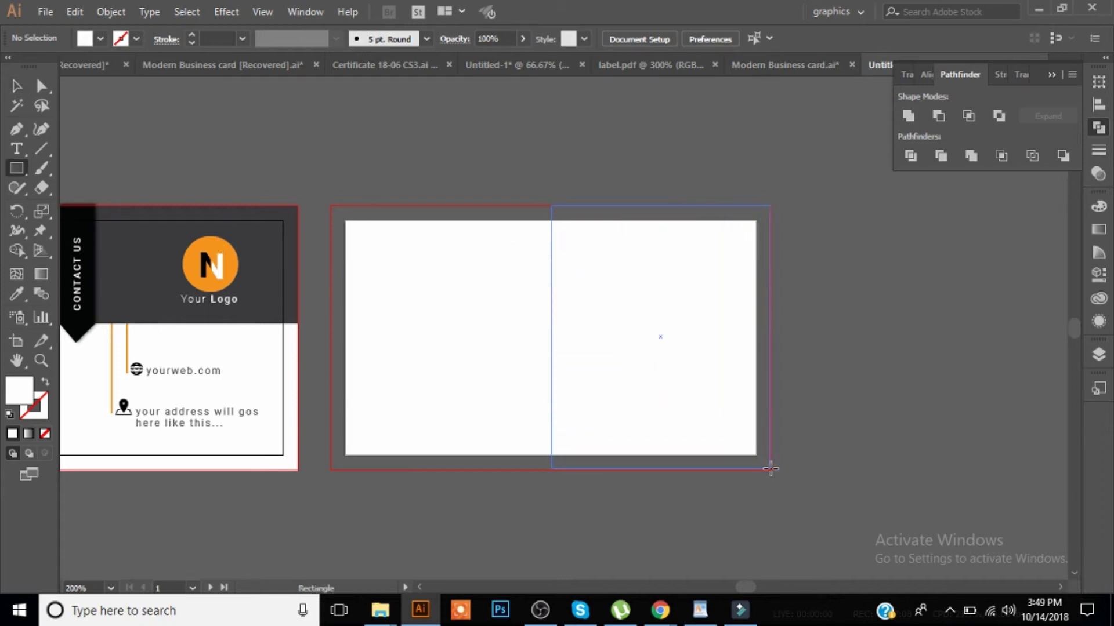
key("v")
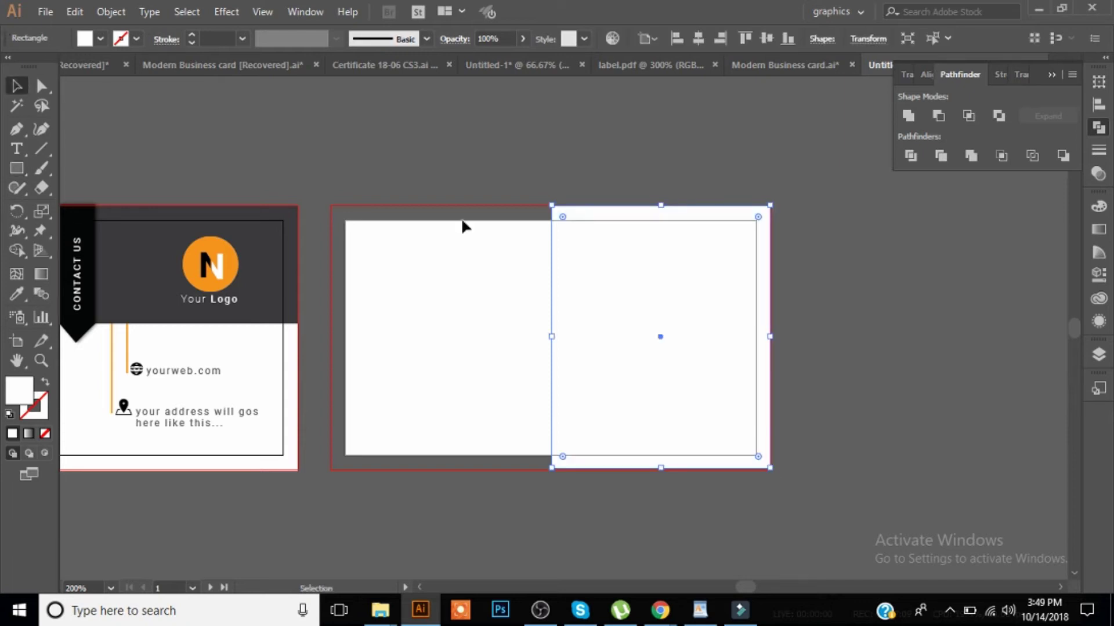
left_click_drag(623, 287, 1047, 331)
left_click(1098, 355)
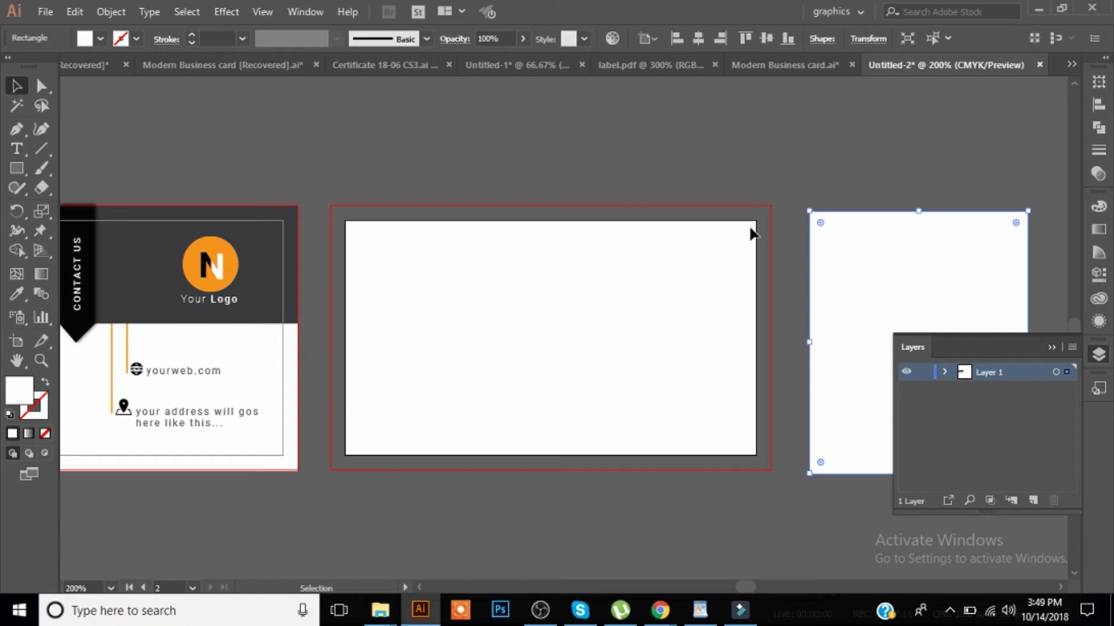
- Download the free business handshake photo (business-3167295 JPG) from its Pixabay page in Chrome
left_click(1052, 348)
mouse_move(659, 611)
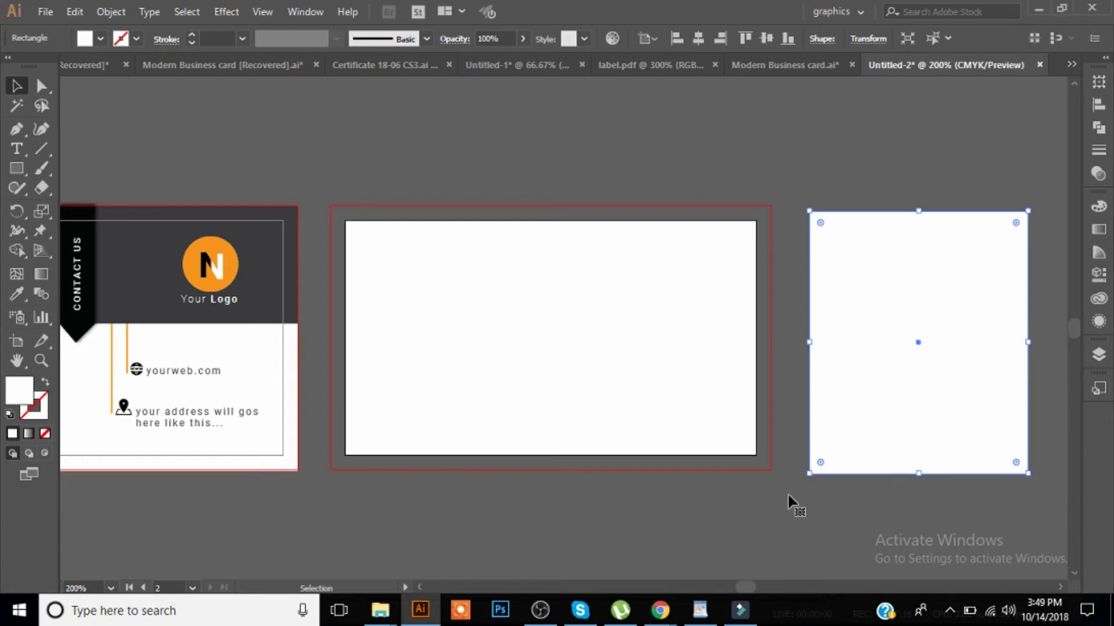
left_click(734, 558)
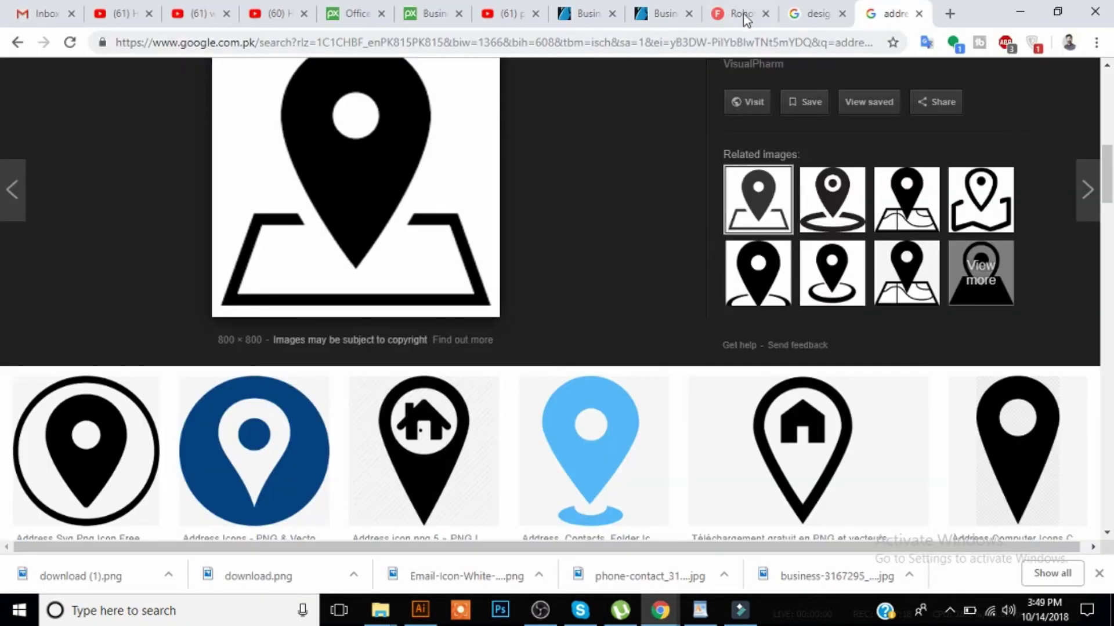
left_click(412, 22)
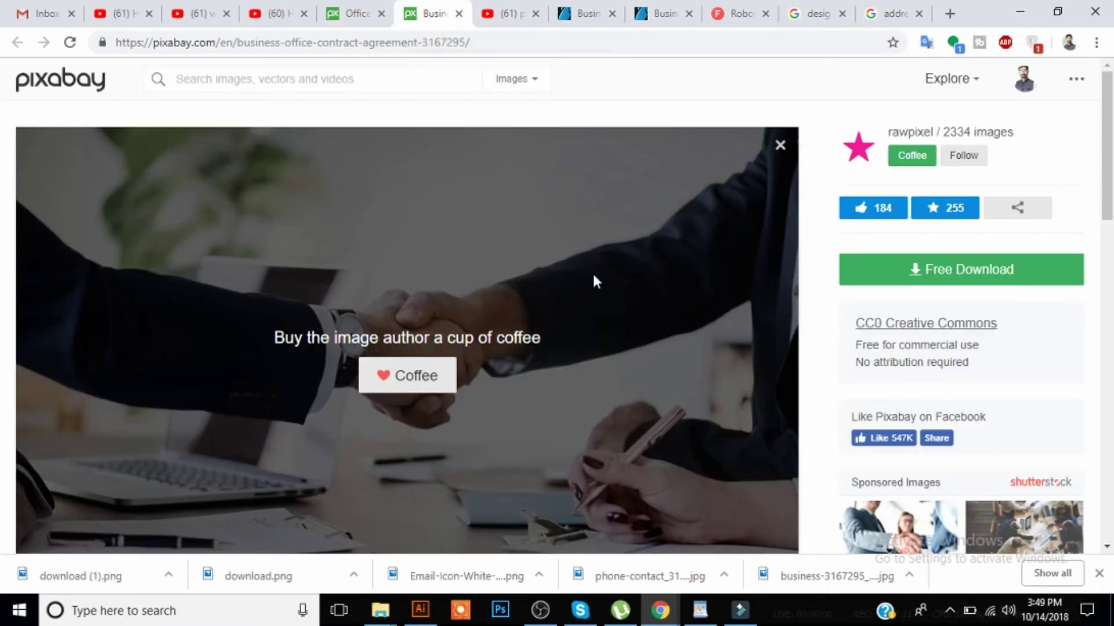
left_click(935, 272)
left_click(906, 420)
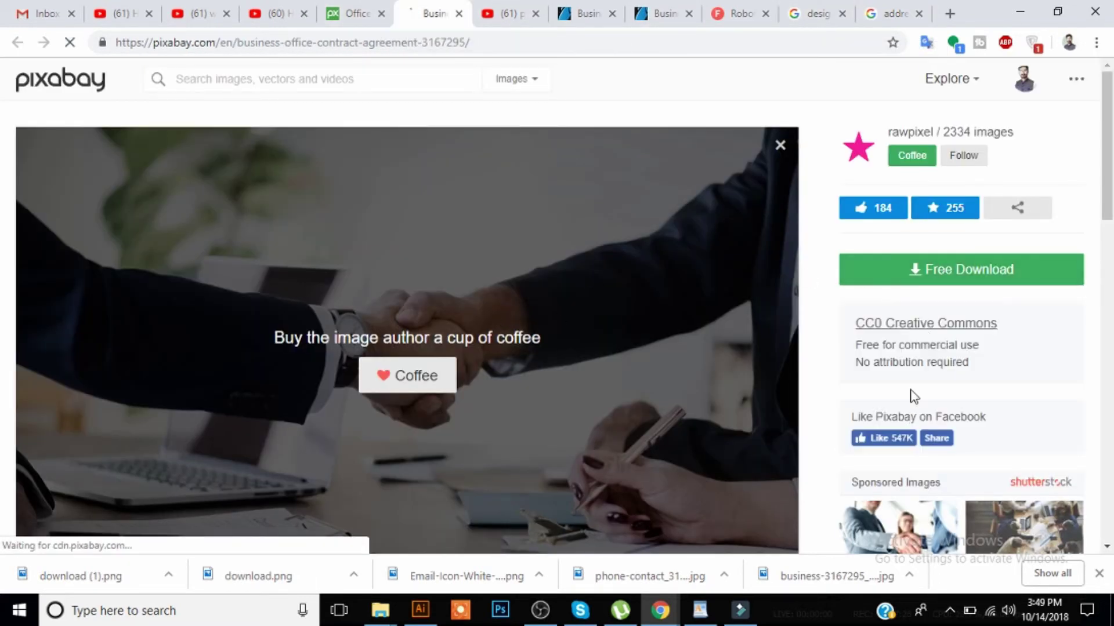
left_click(1020, 13)
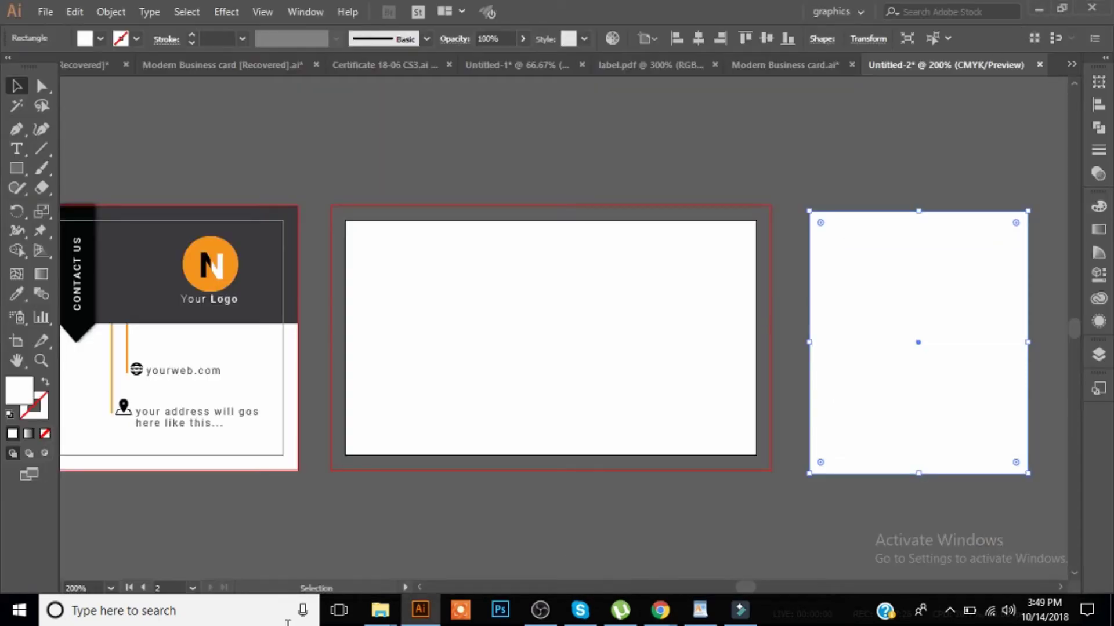
left_click(660, 610)
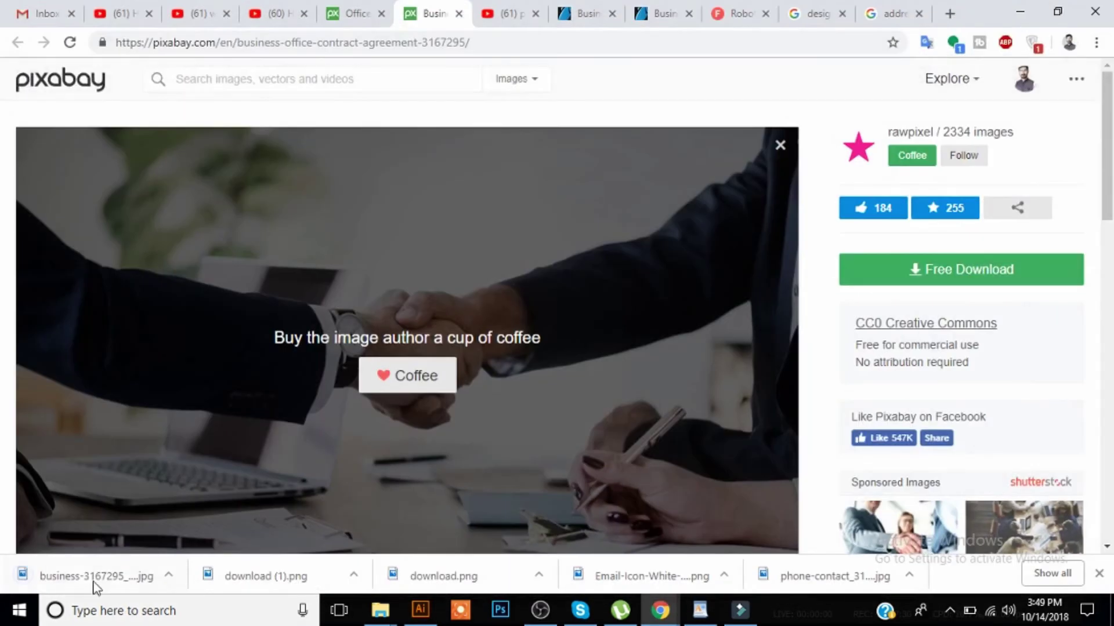
- Place the handshake photo on the back card, scale it to the card height and shift it left
mouse_move(92, 577)
left_mouse_down()
mouse_move(431, 604)
mouse_move(585, 377)
left_mouse_up()
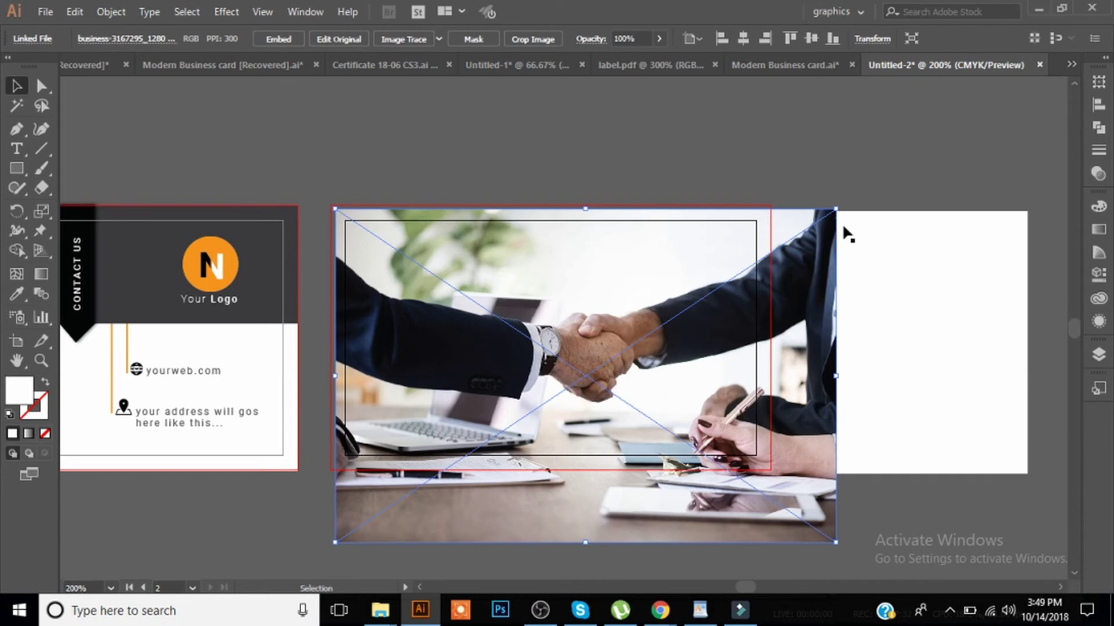
left_click_drag(836, 211, 739, 274)
left_click_drag(612, 427, 616, 371)
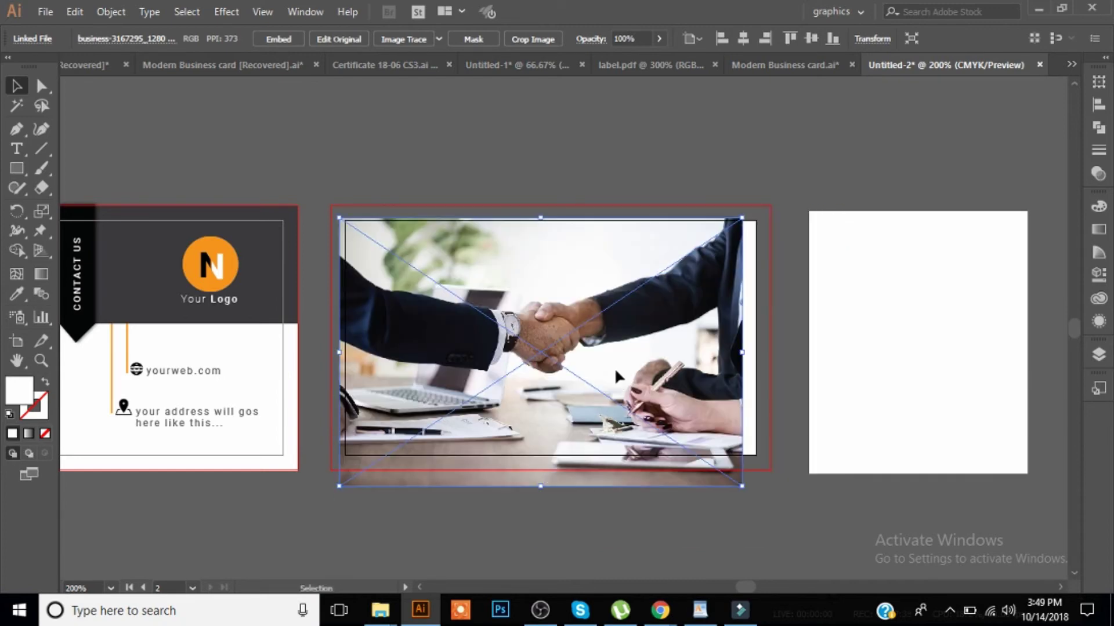
left_click_drag(539, 486, 543, 469)
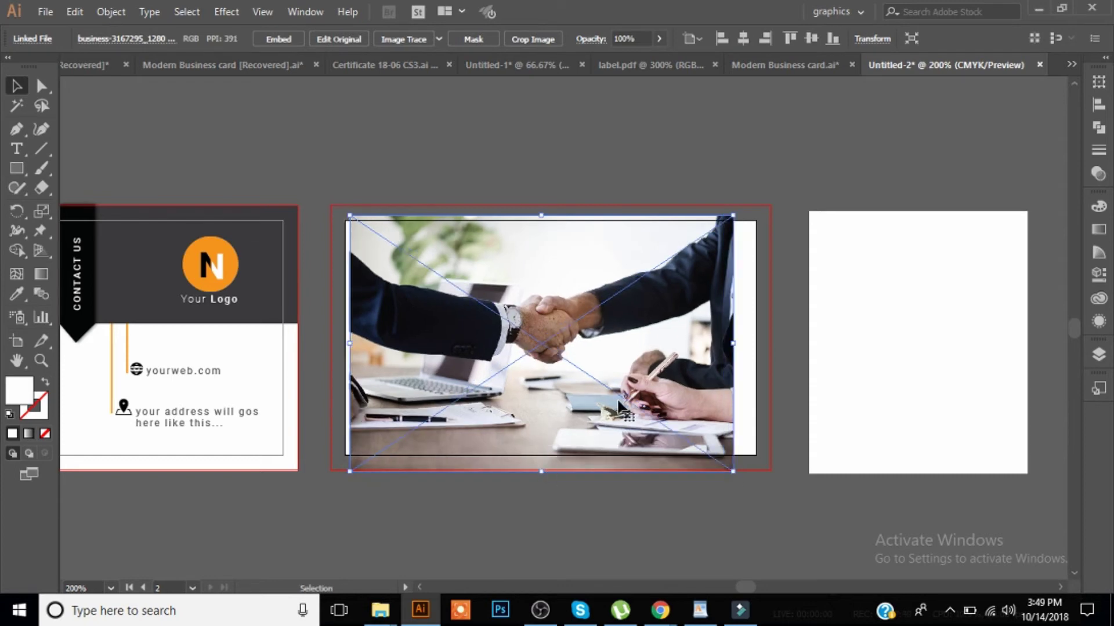
left_click_drag(394, 390, 375, 389)
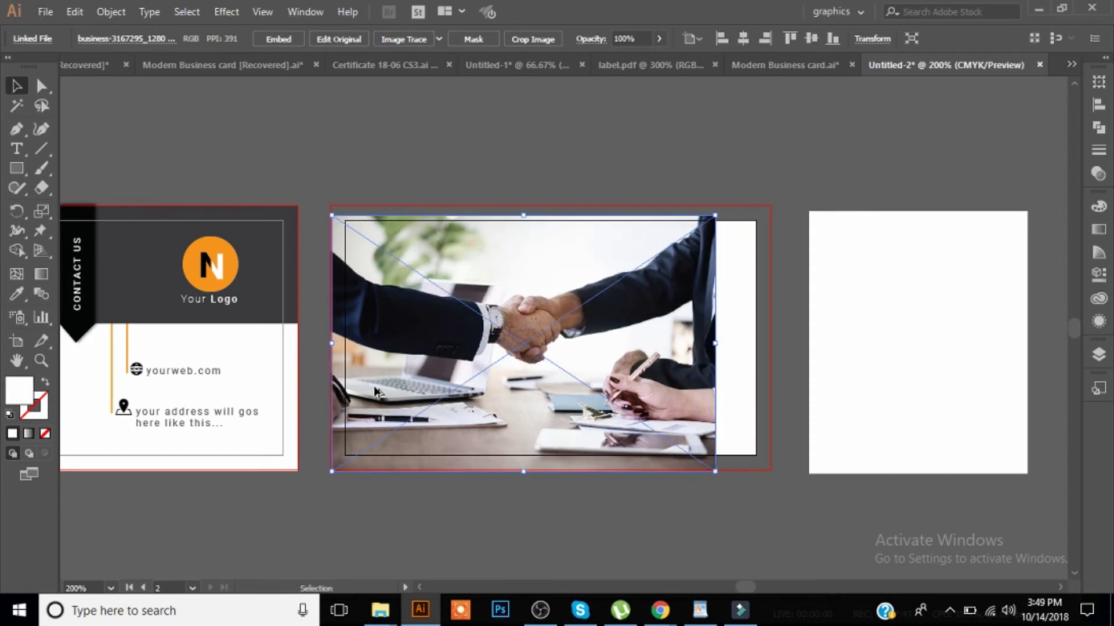
scroll(375, 388, "up", 1)
left_click_drag(721, 317, 589, 316)
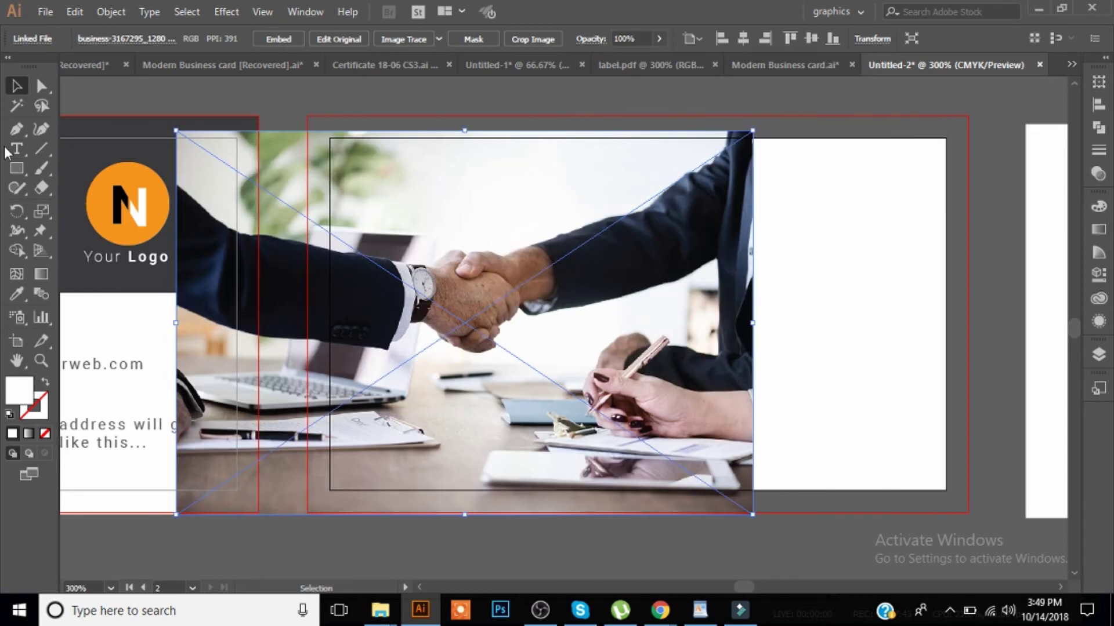
left_click_drag(371, 232, 338, 214)
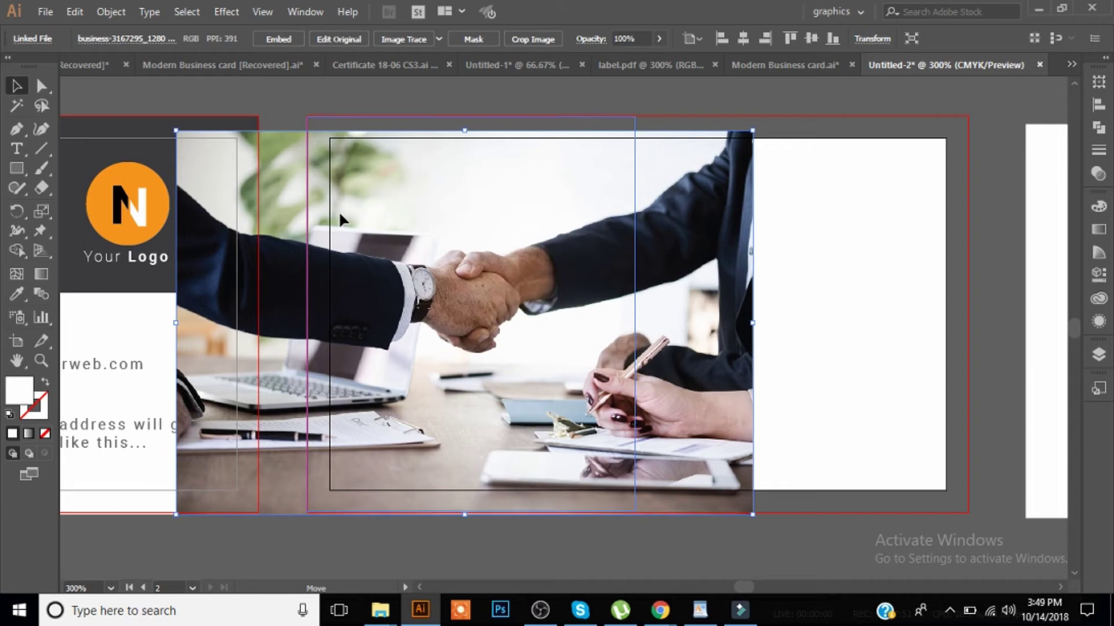
key("ctrl+z")
- After a failed clipping attempt, bring the white rectangle in front of the handshake photo
left_click_drag(863, 383, 487, 269)
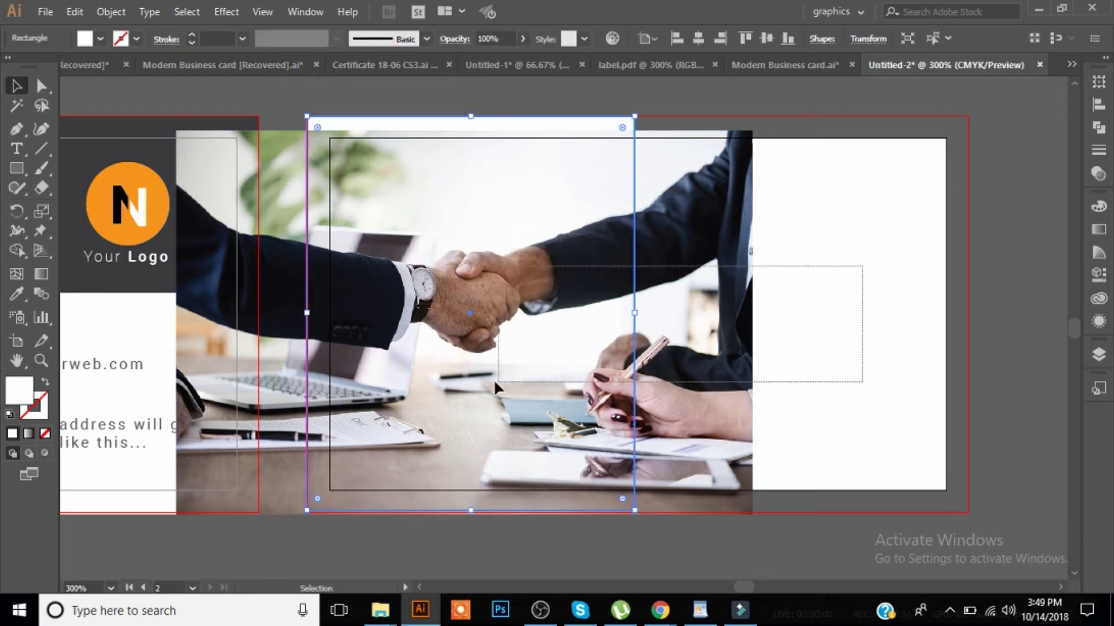
right_click(486, 270)
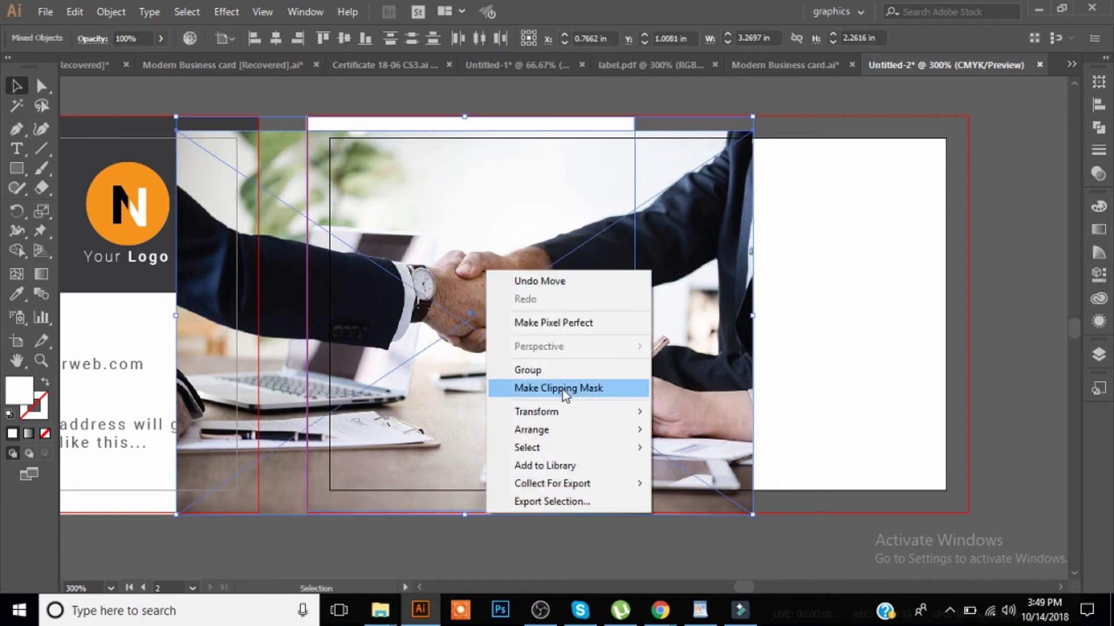
left_click(563, 388)
left_click(700, 332)
left_click(542, 119)
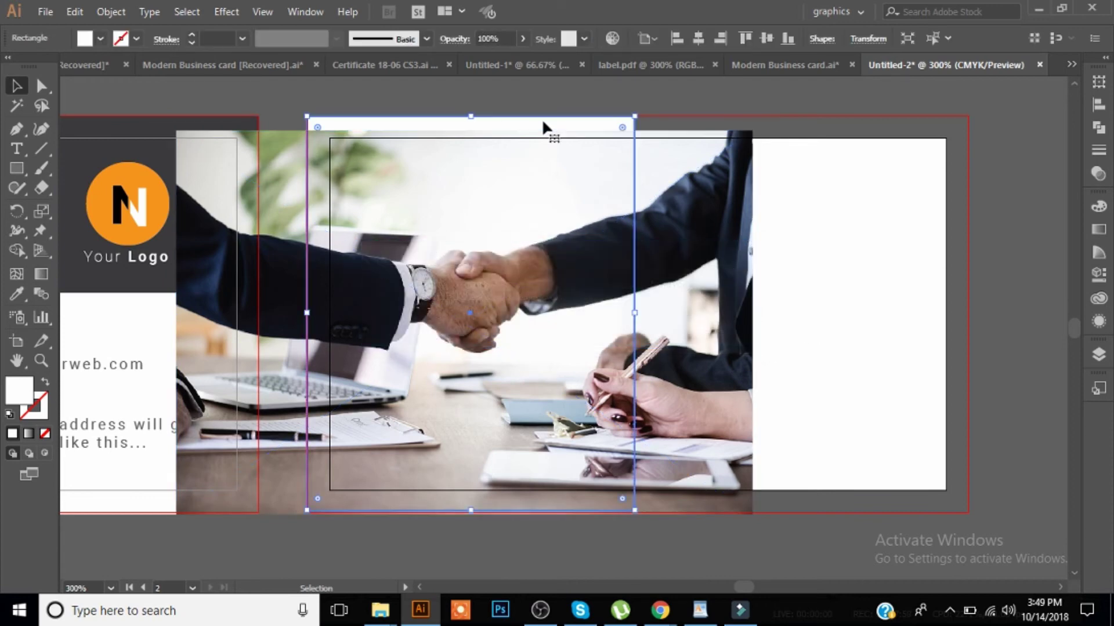
right_click(541, 119)
left_click(755, 374)
- Make a clipping mask of the rectangle and photo, then zoom out to view both cards
left_click_drag(809, 188, 467, 335)
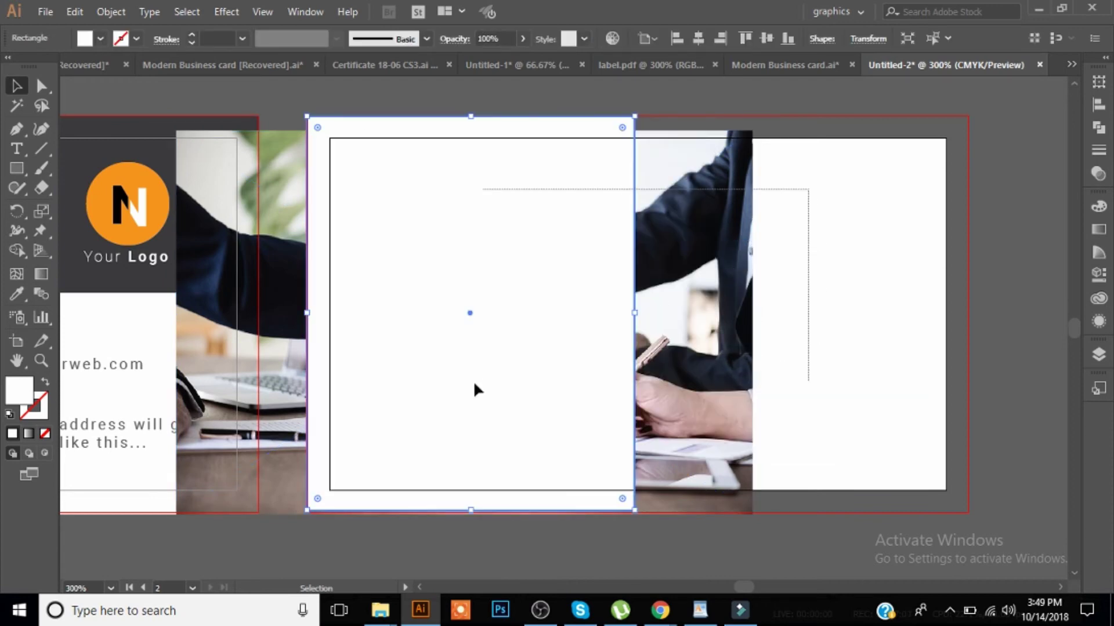
right_click(467, 336)
left_click(565, 455)
left_click(493, 537)
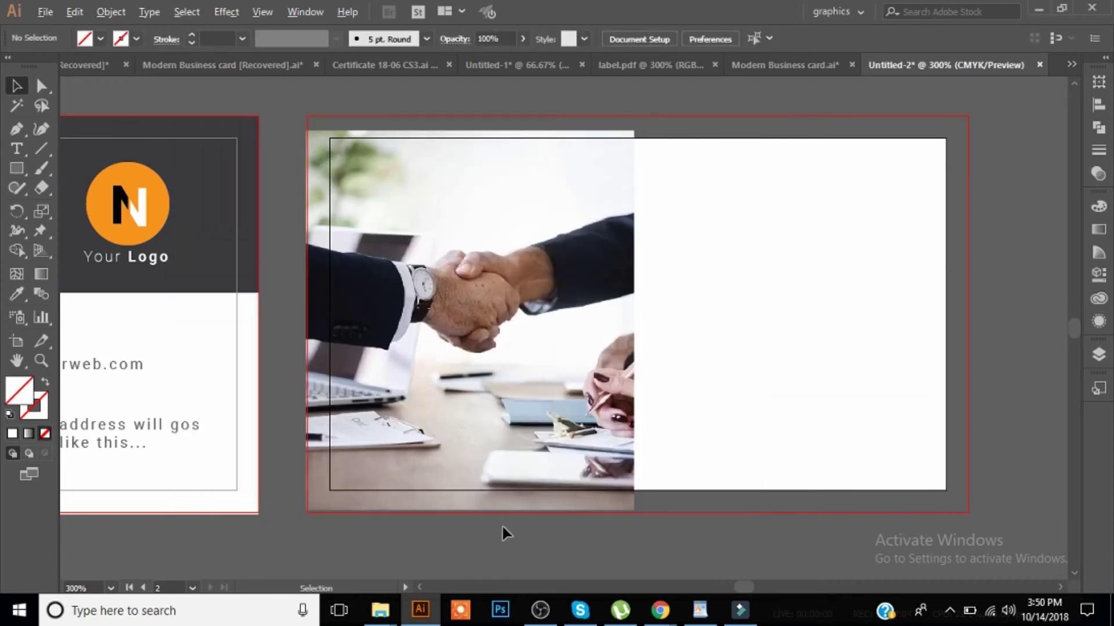
key("ctrl+minus")
key("ctrl+minus")
scroll(609, 463, "up", 1)
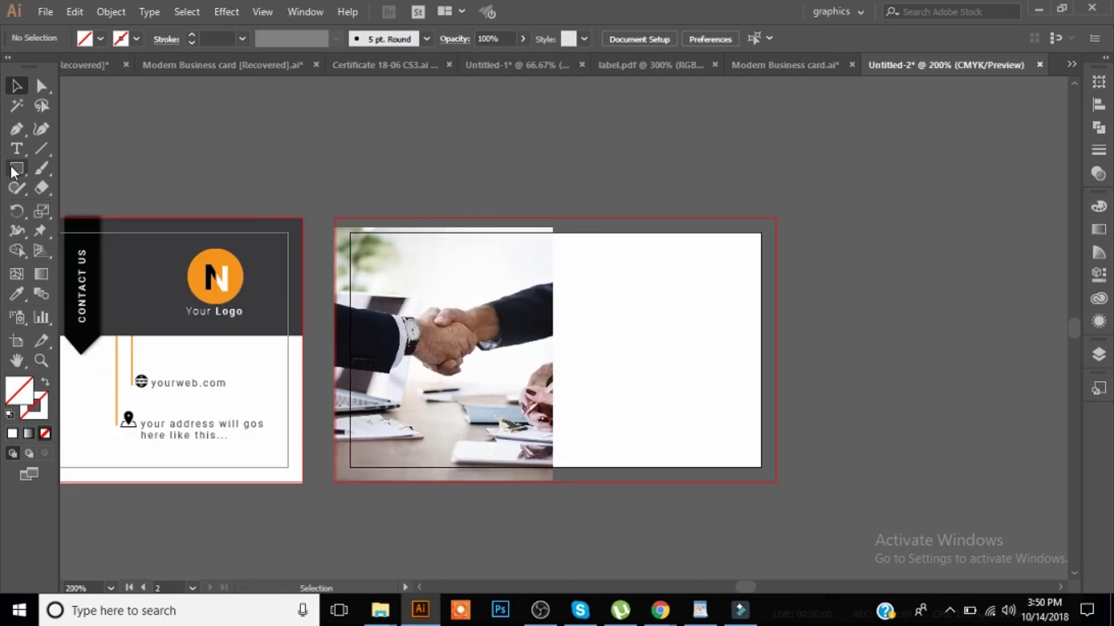
- Draw a rectangle over the back card's right half and fill it with the front header's dark grey
key("m")
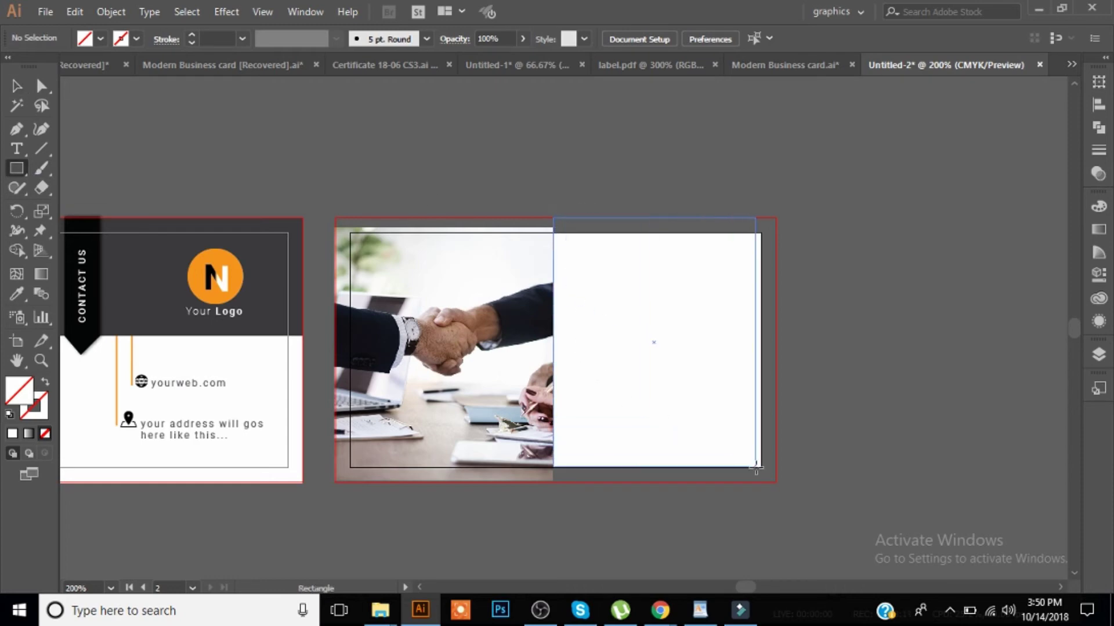
left_click_drag(554, 217, 777, 481)
left_click(17, 294)
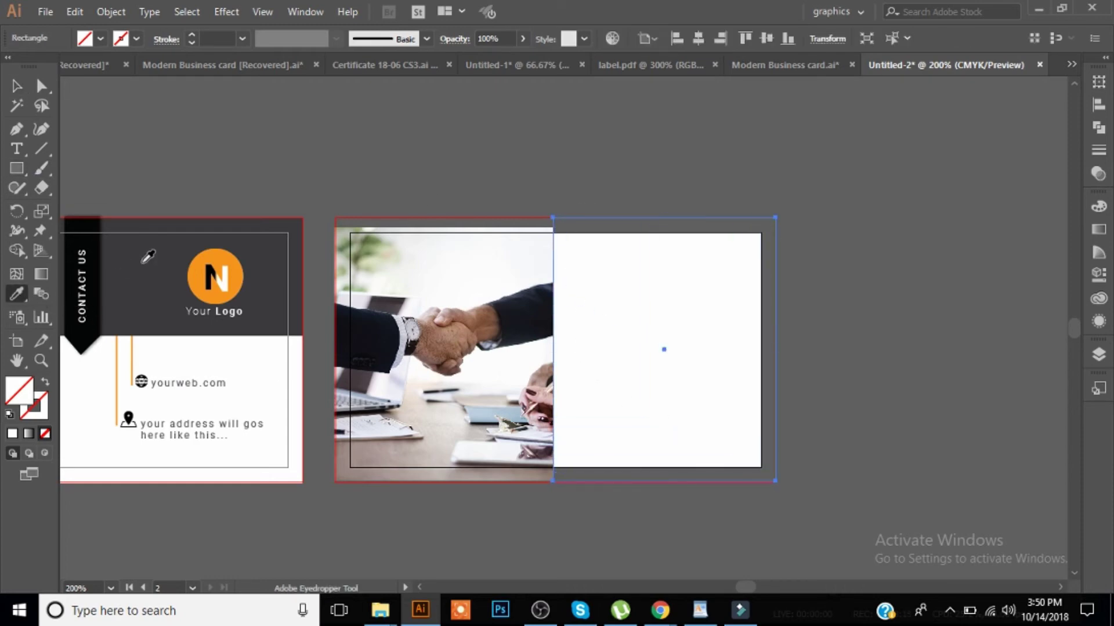
left_click(140, 248)
left_click(22, 90)
left_click(208, 180)
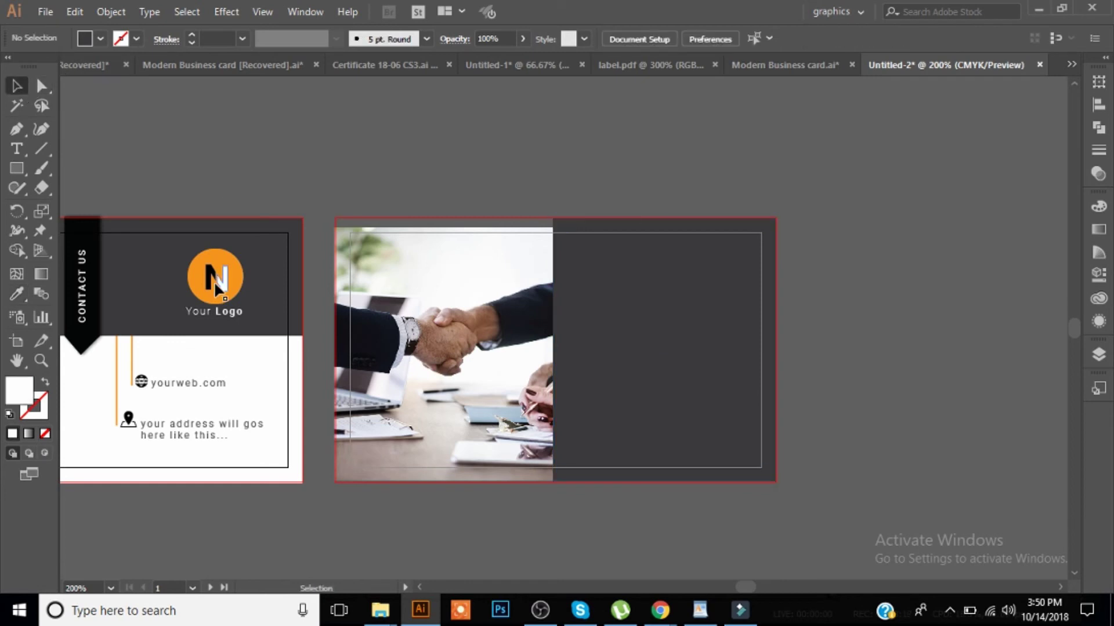
left_click(214, 281)
- Copy the orange N logo and 'Your Logo' text onto the dark panel, bring it forward, and enlarge it
left_click(199, 312, "shift")
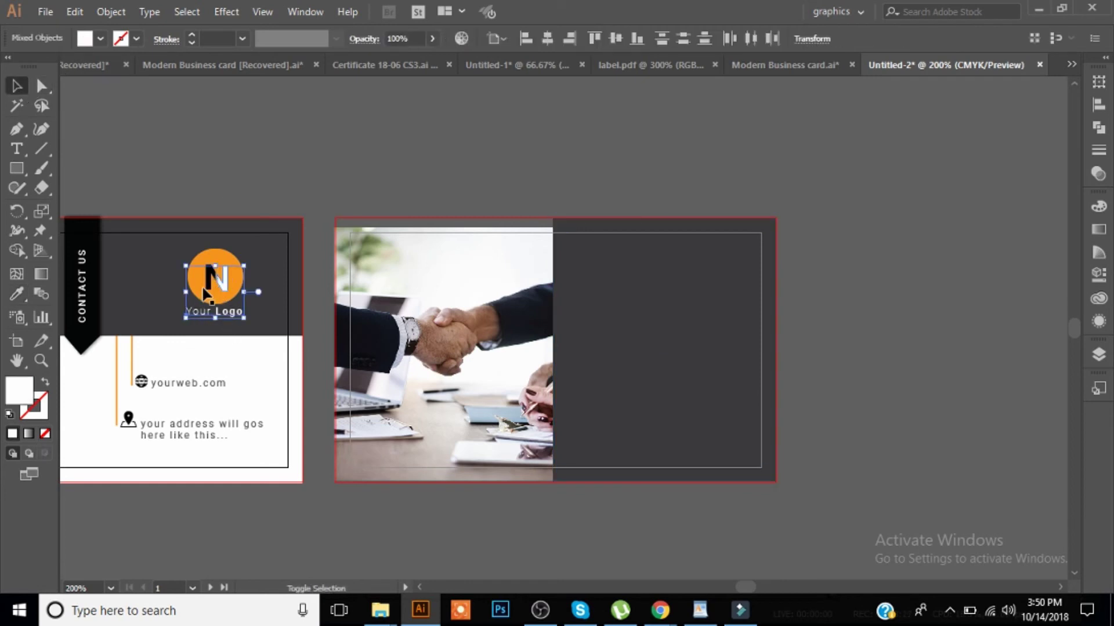
mouse_move(209, 284)
left_mouse_down()
mouse_move(647, 339)
mouse_move(631, 368)
left_mouse_up()
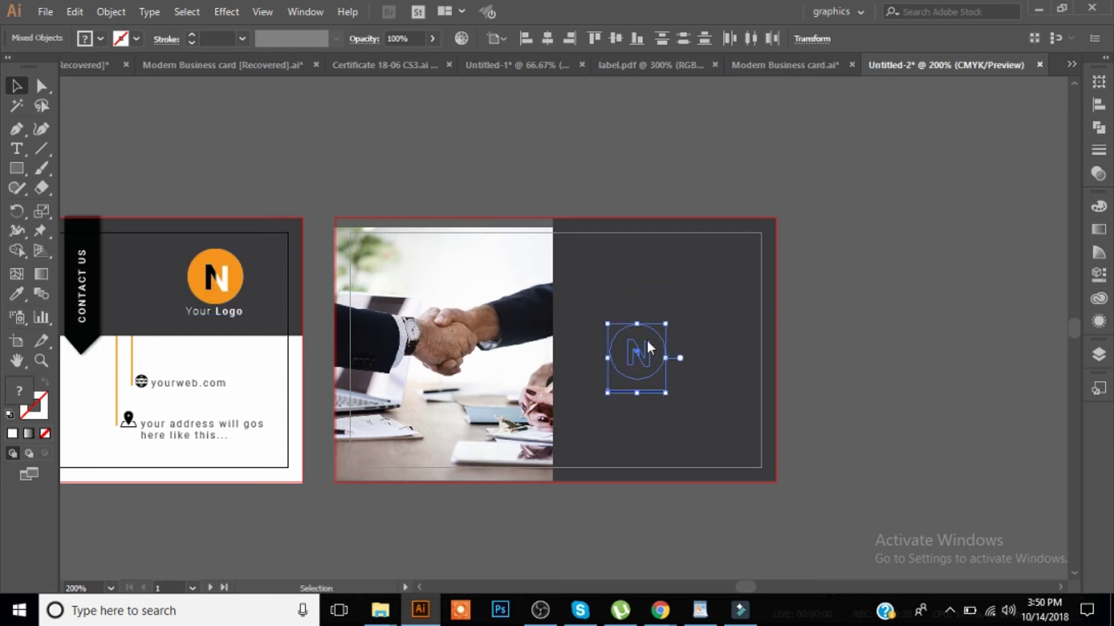
right_click(646, 339)
left_click(841, 499)
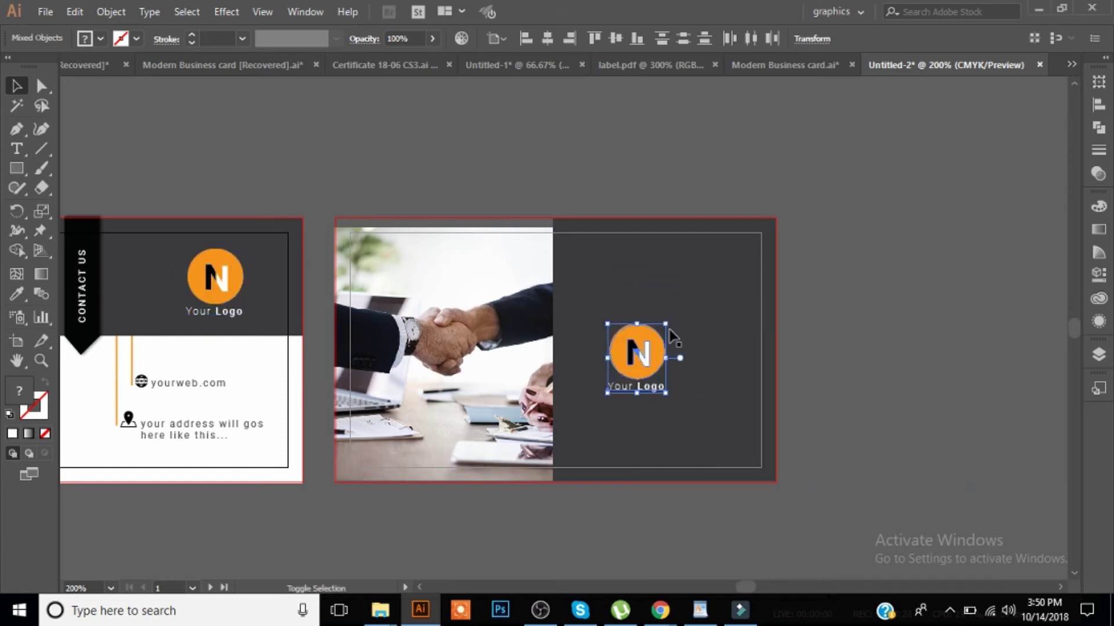
left_click_drag(665, 324, 741, 268)
left_click_drag(695, 305, 692, 316)
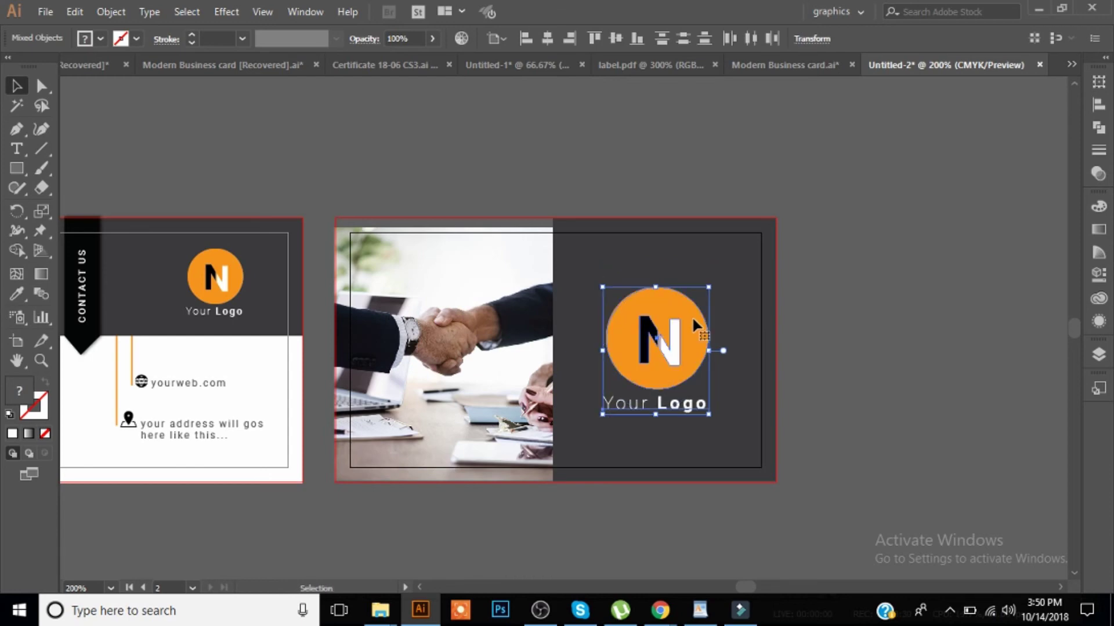
left_click(794, 348)
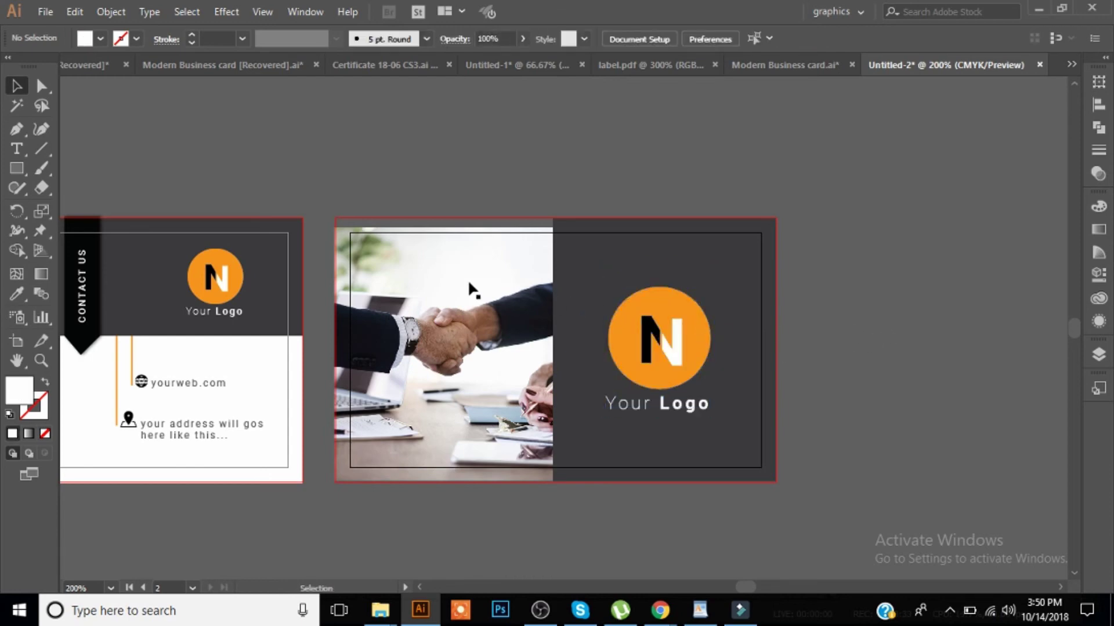
scroll(467, 280, "down", 2)
scroll(468, 280, "down", 1)
scroll(309, 297, "up", 1)
scroll(309, 297, "up", 1)
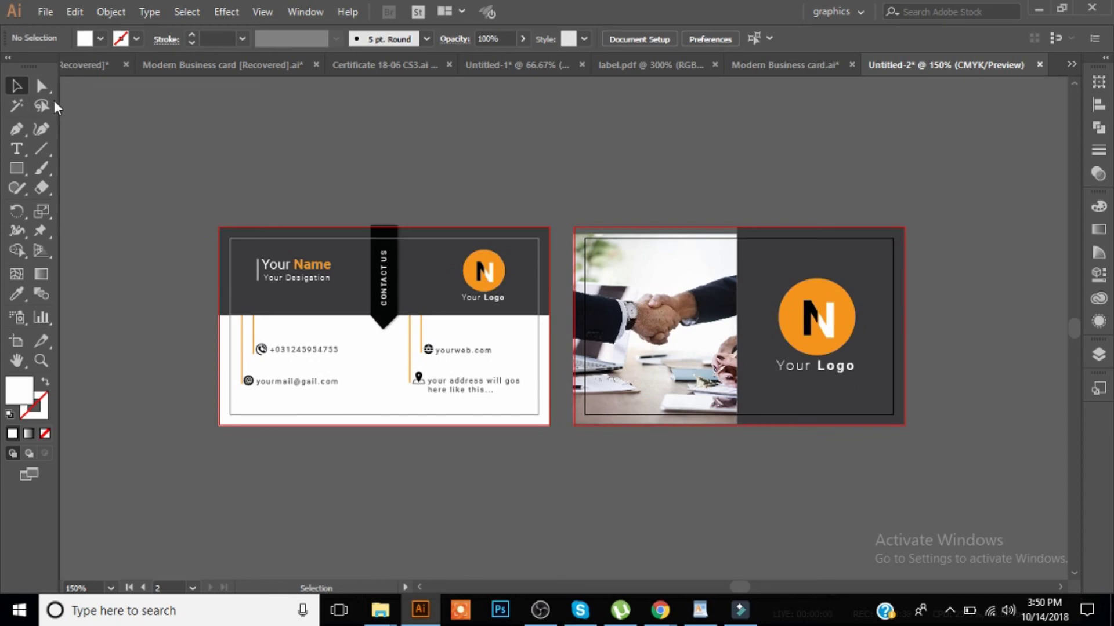
- Save As Adobe PDF (*.PDF) with the file name 'Business Card'
left_click(41, 15)
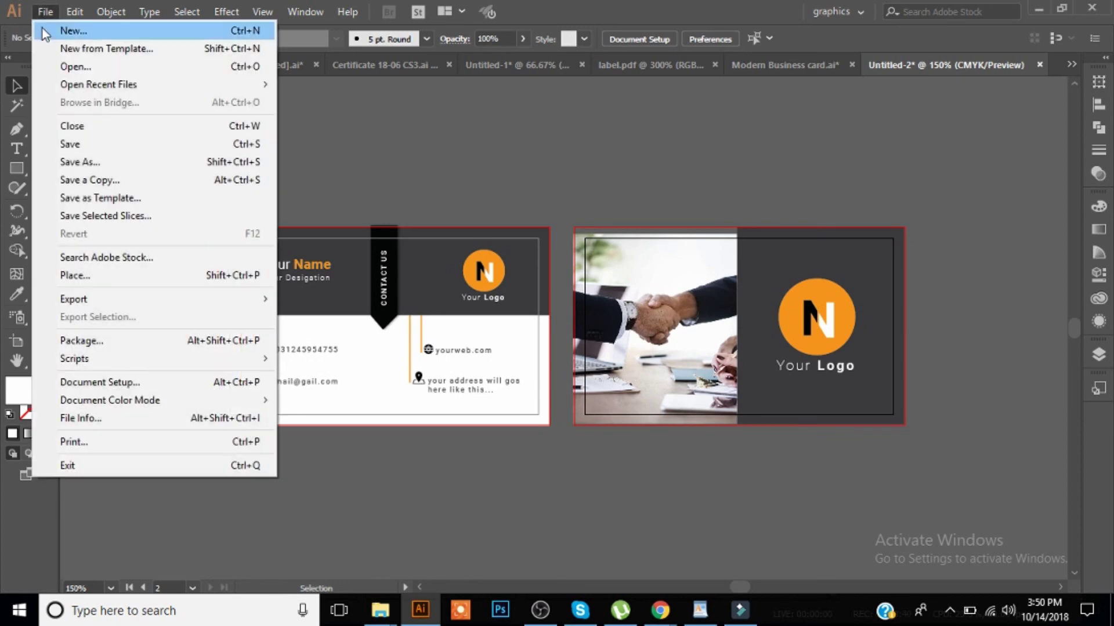
left_click(65, 163)
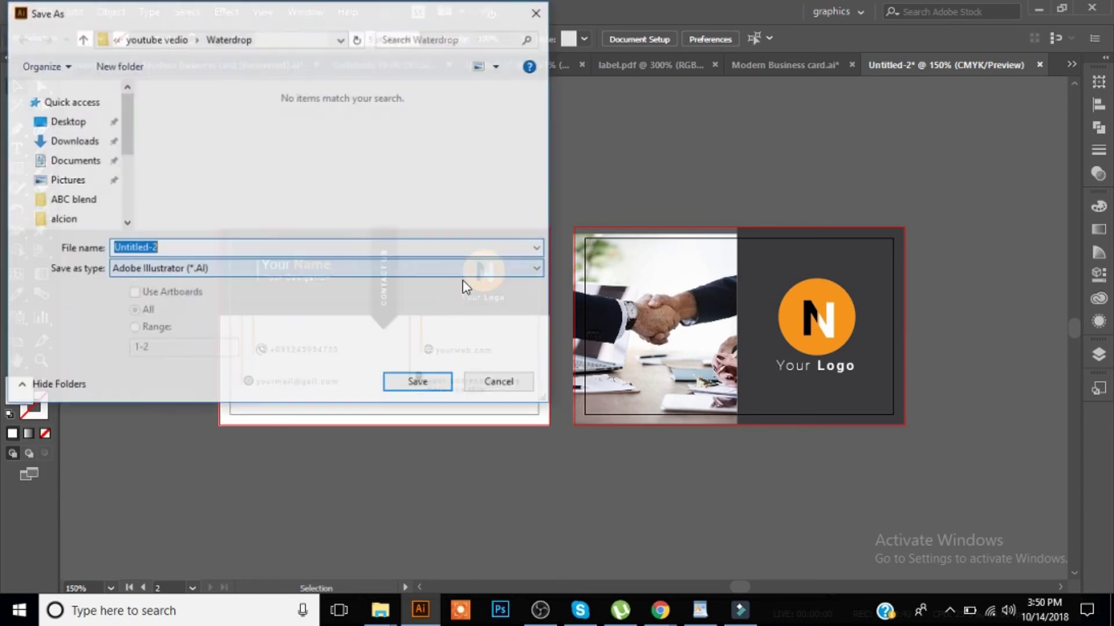
left_click(228, 269)
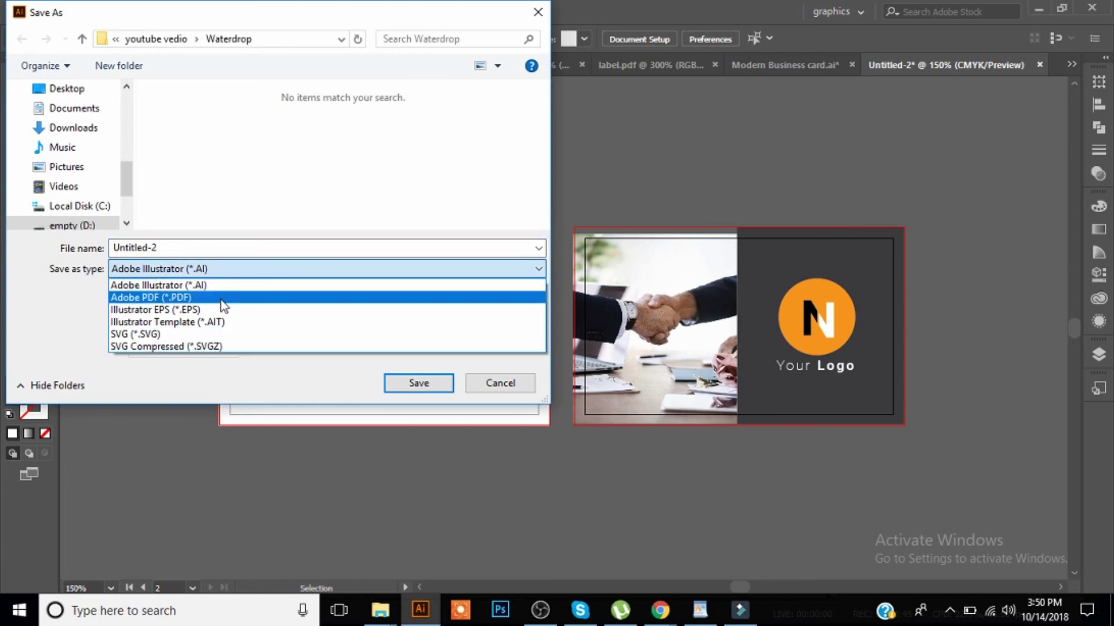
left_click(224, 298)
left_click(204, 248)
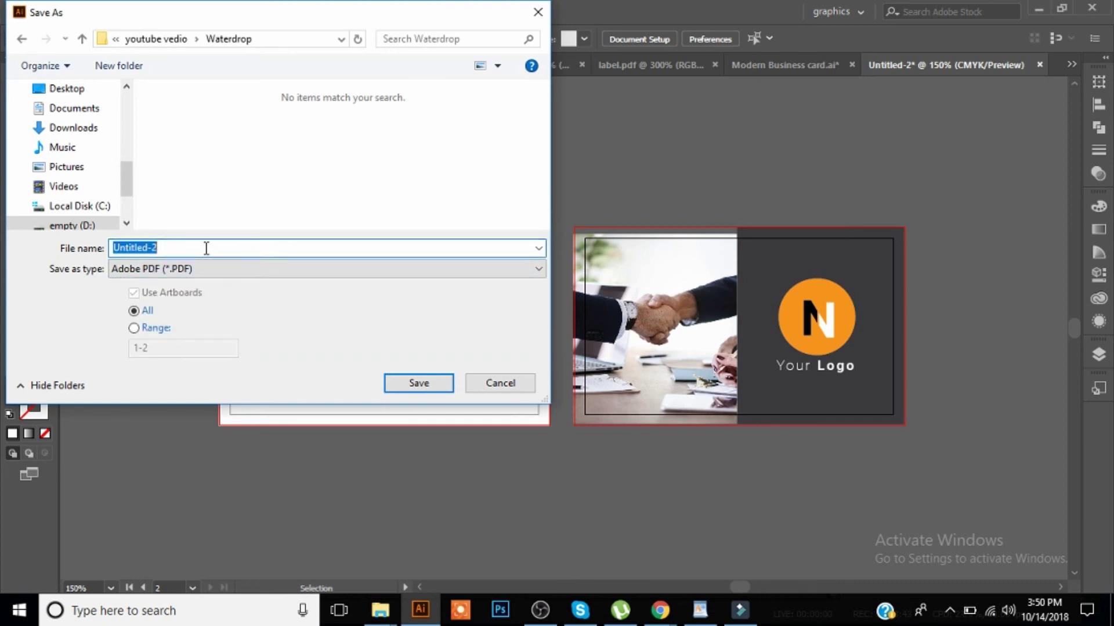
type("Business Card")
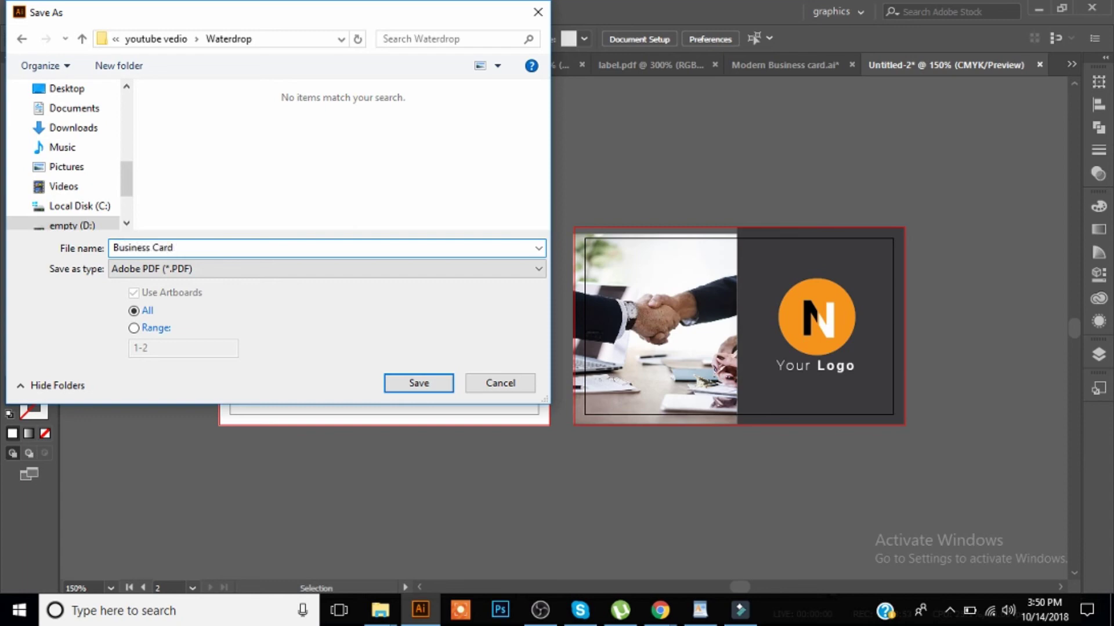
left_click(413, 384)
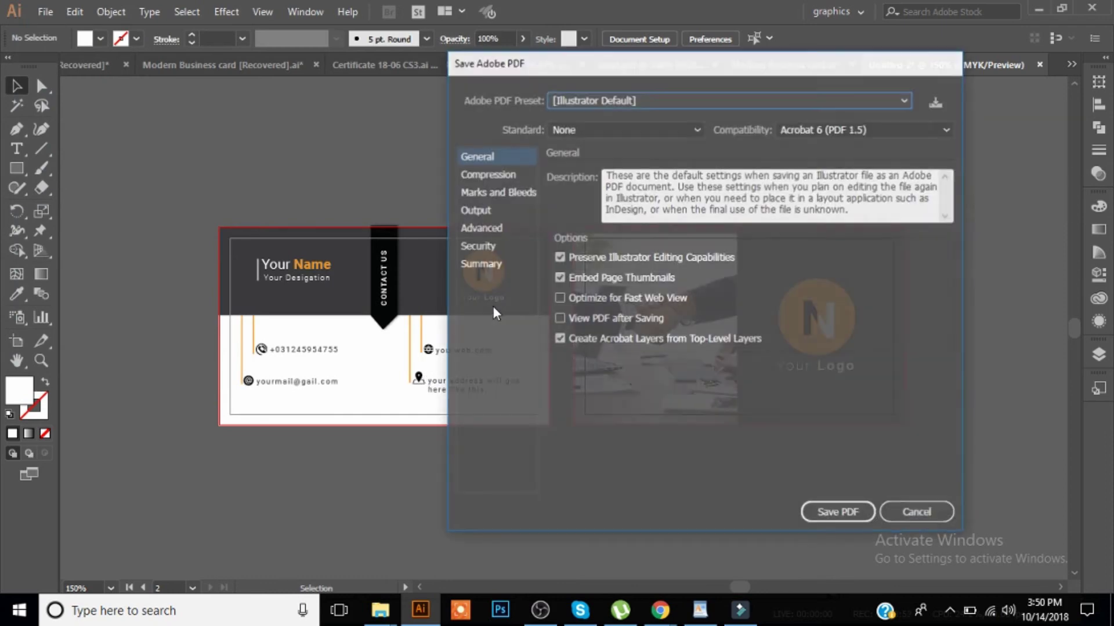
- Save the PDF with the [High Quality Print] preset, trim marks and 0.125 in bleed on all sides
left_click(647, 100)
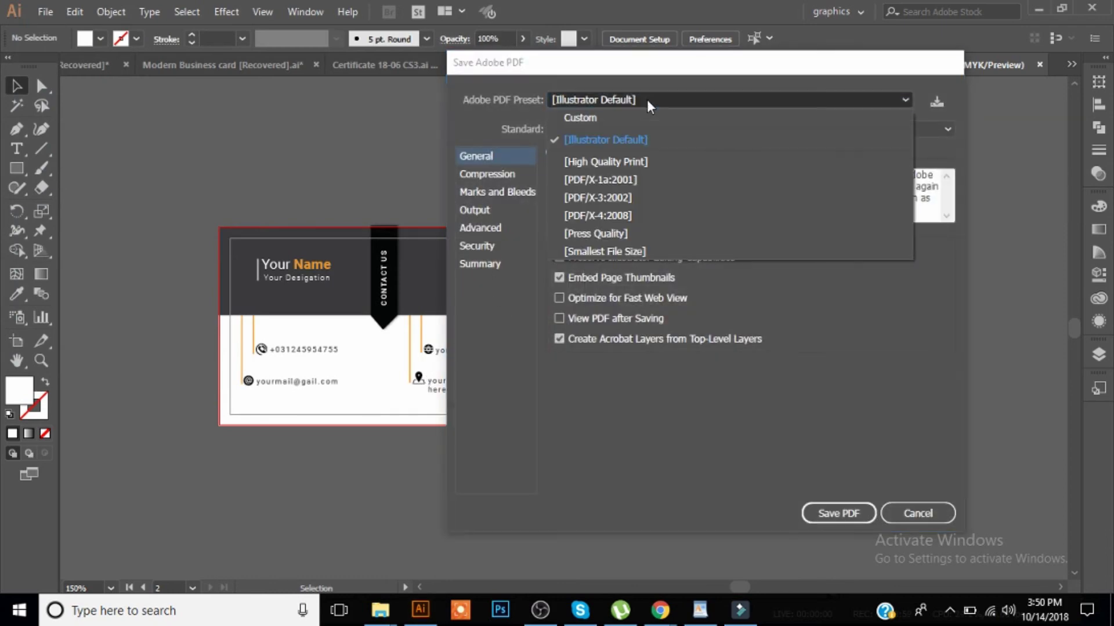
left_click(628, 164)
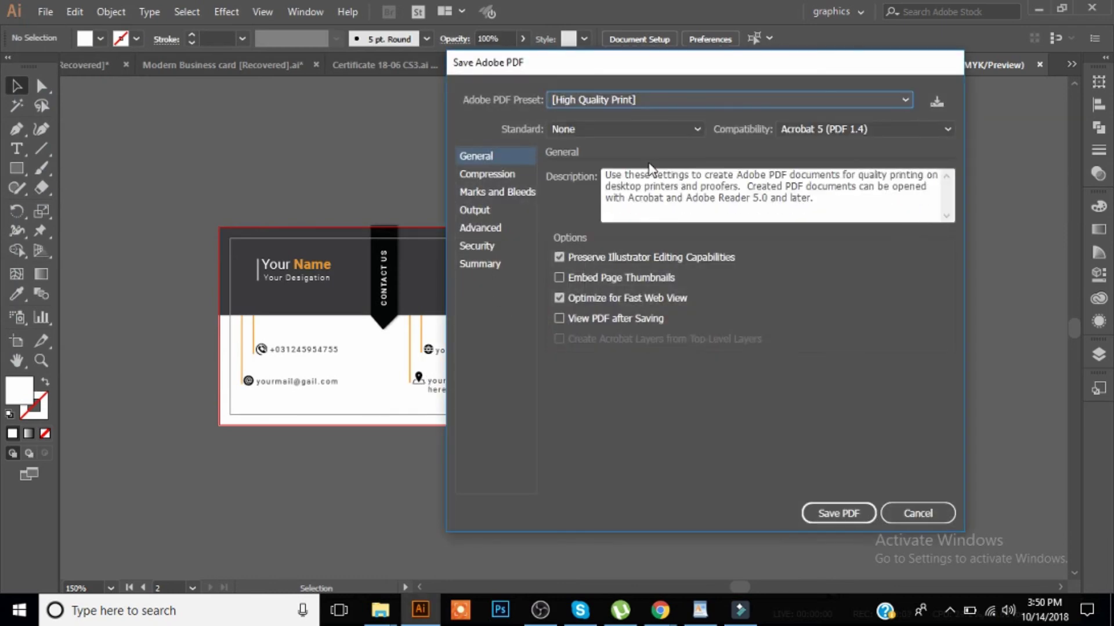
left_click(497, 193)
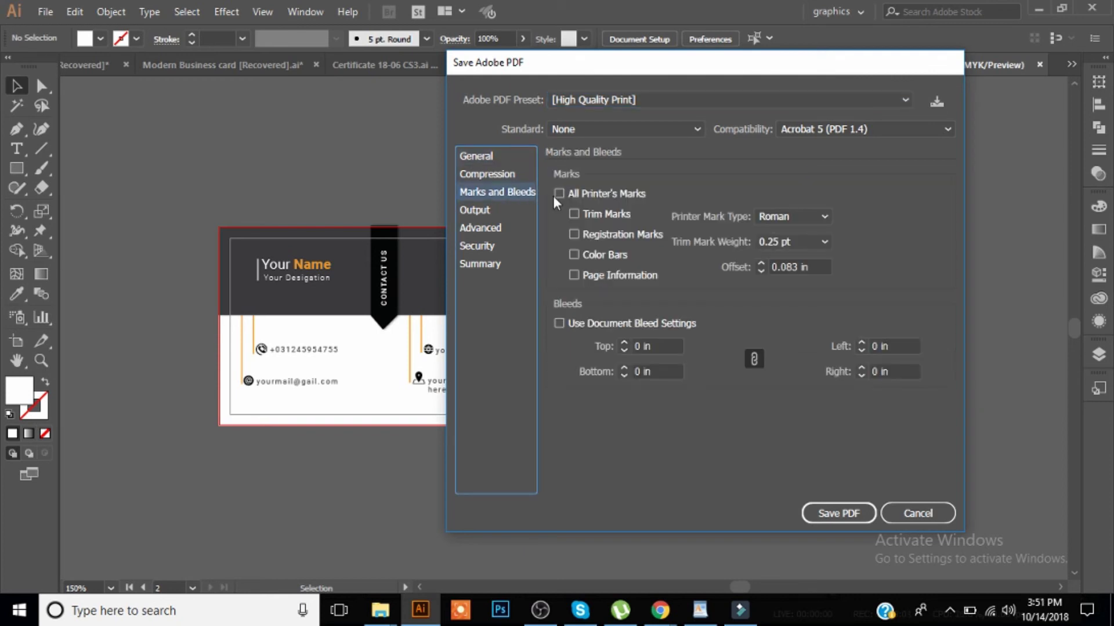
left_click(574, 214)
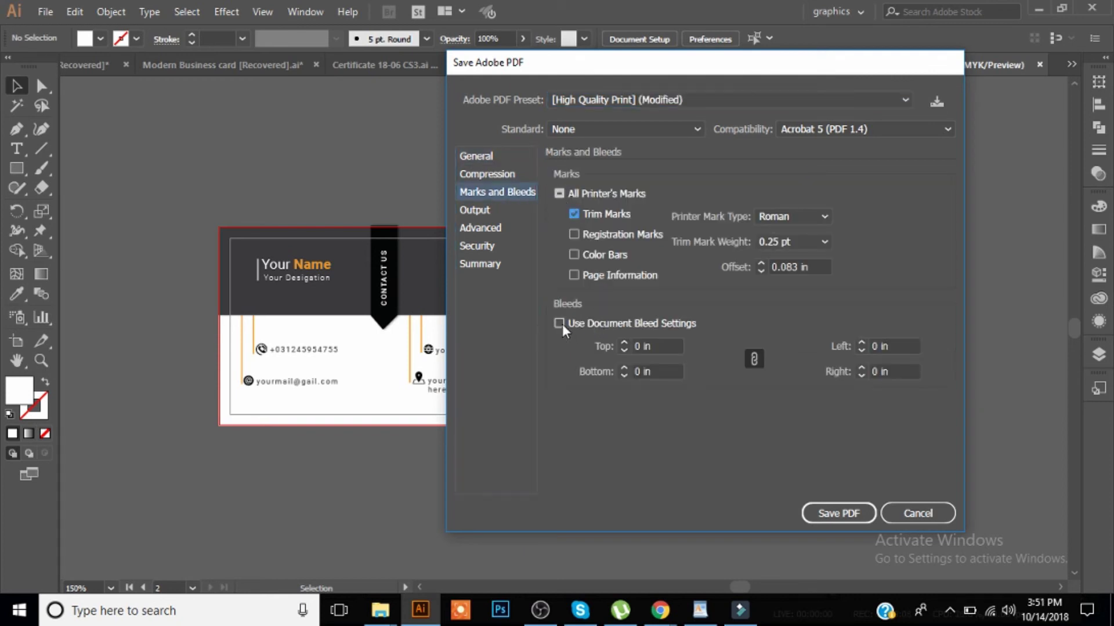
left_click_drag(652, 346, 623, 347)
type("0.125")
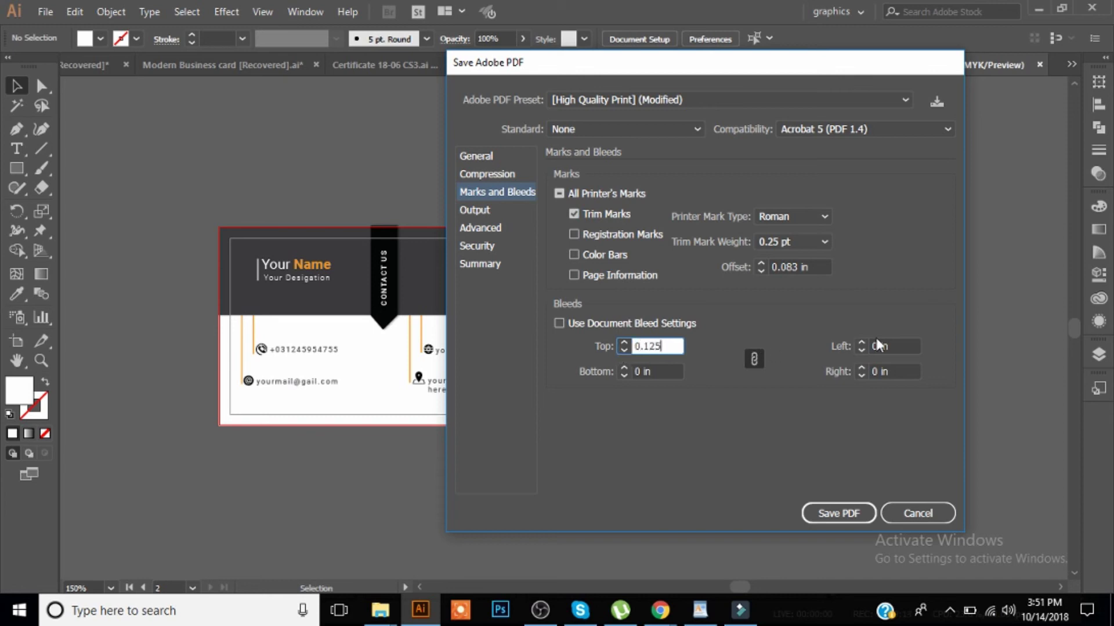
left_click(877, 344)
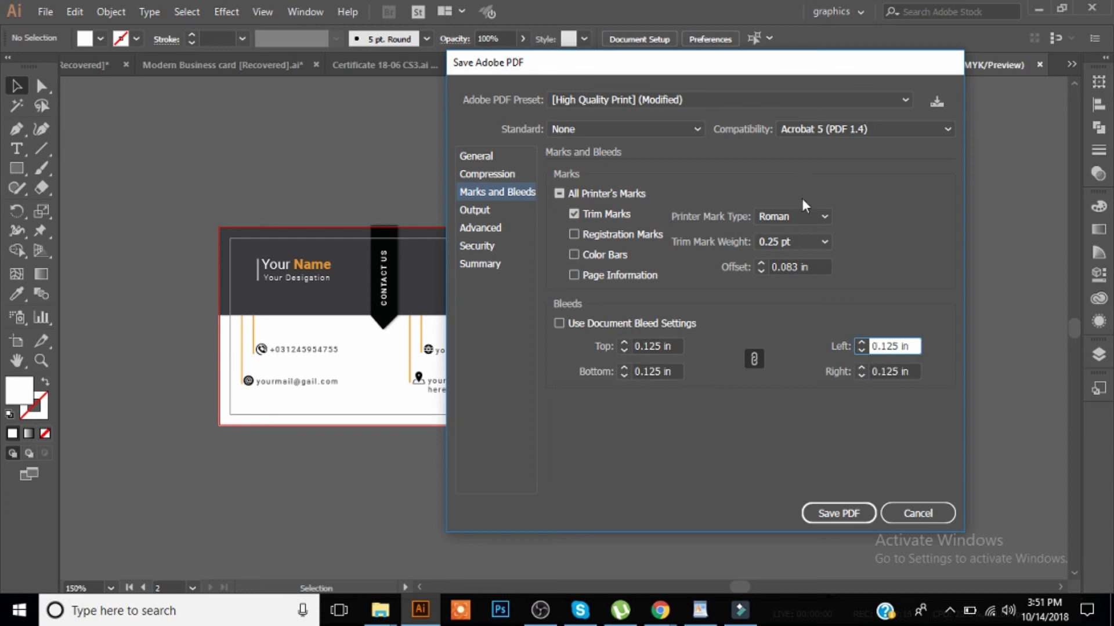
left_click(848, 513)
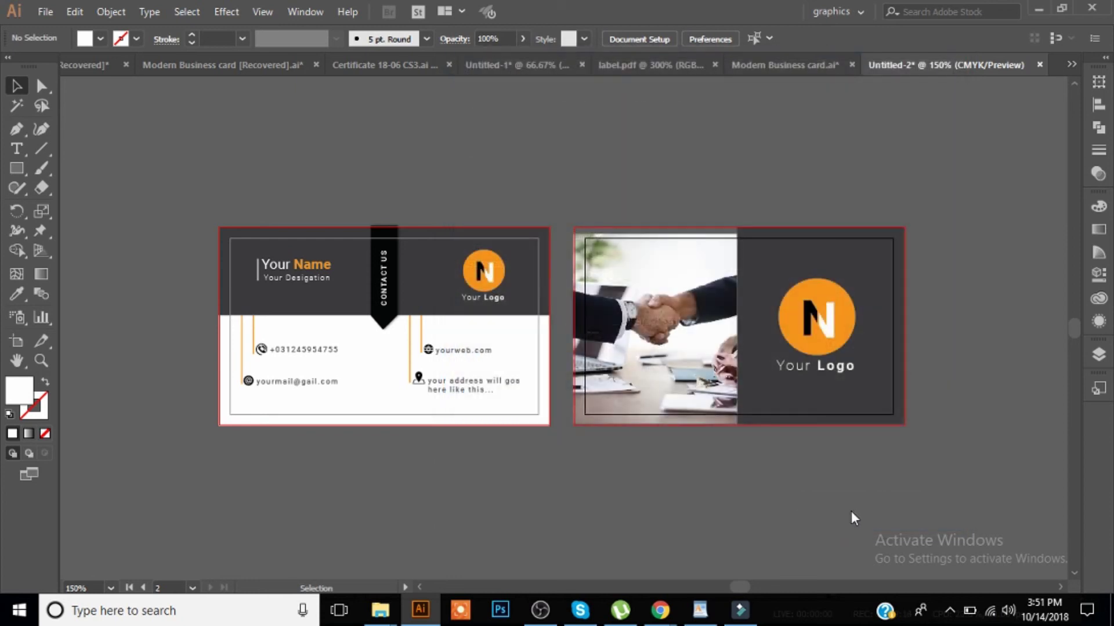